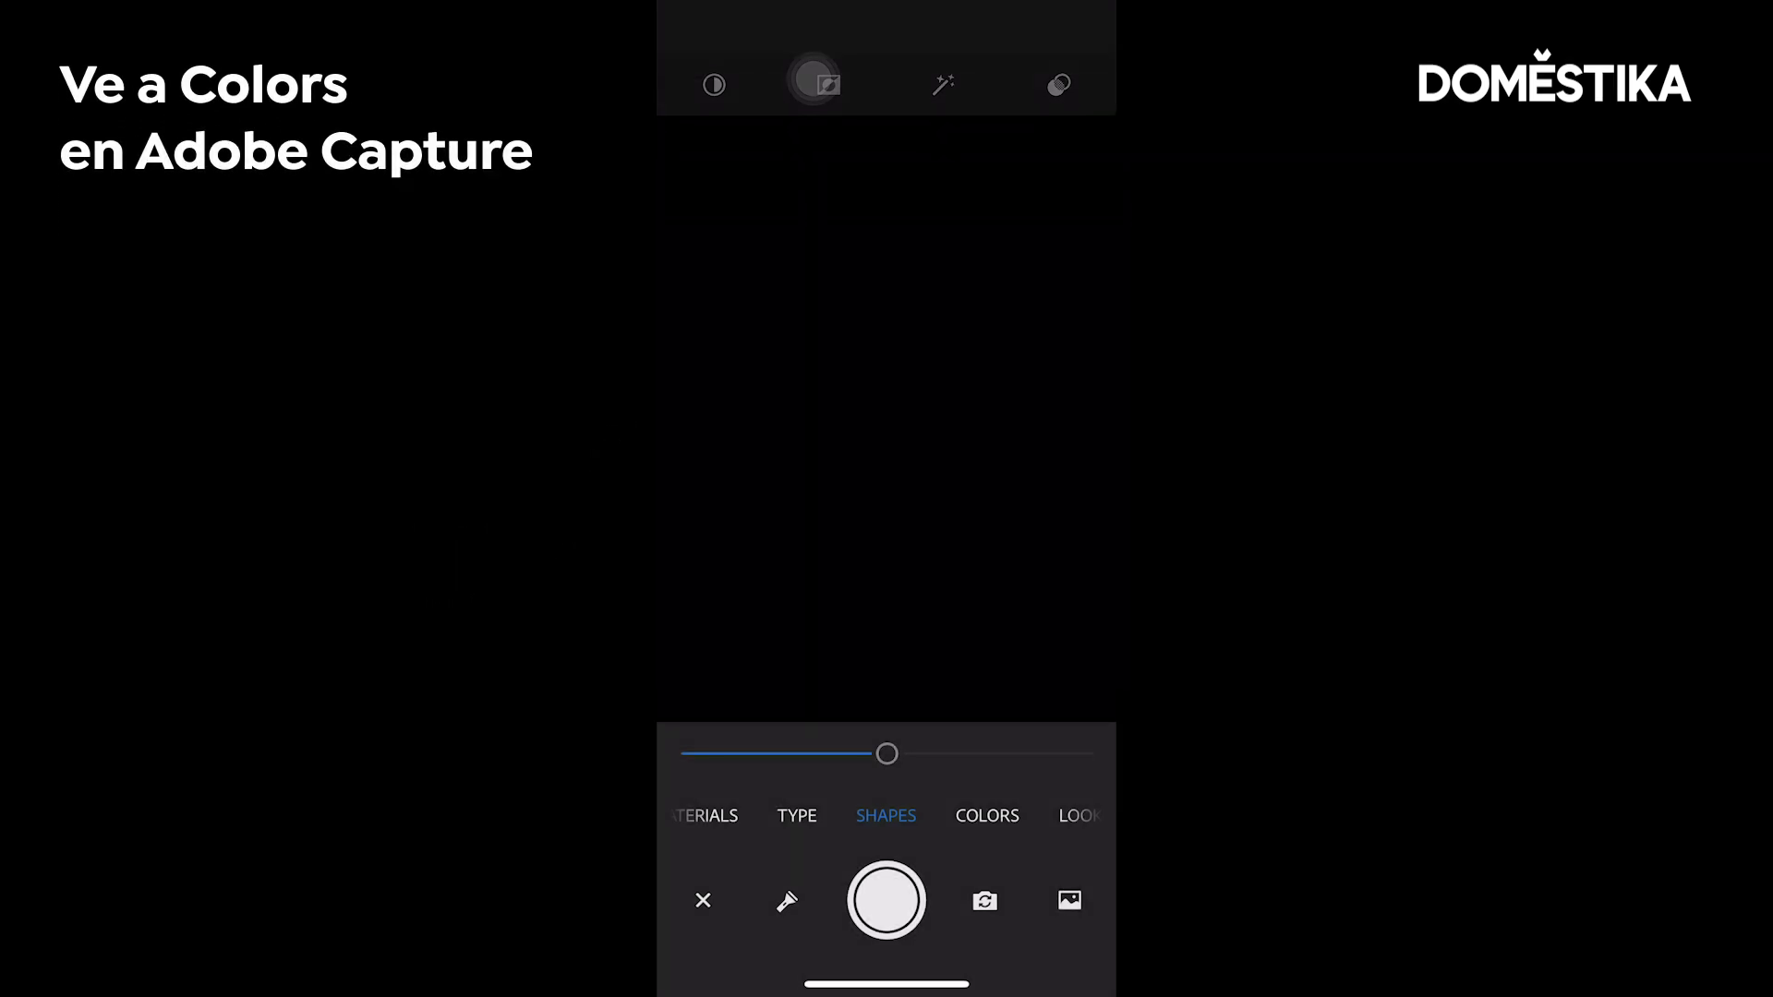
Switch Capture to Colors and open the -plantas album from the Camera Roll.
{"action": "left_click", "coordinate": [987, 815]}
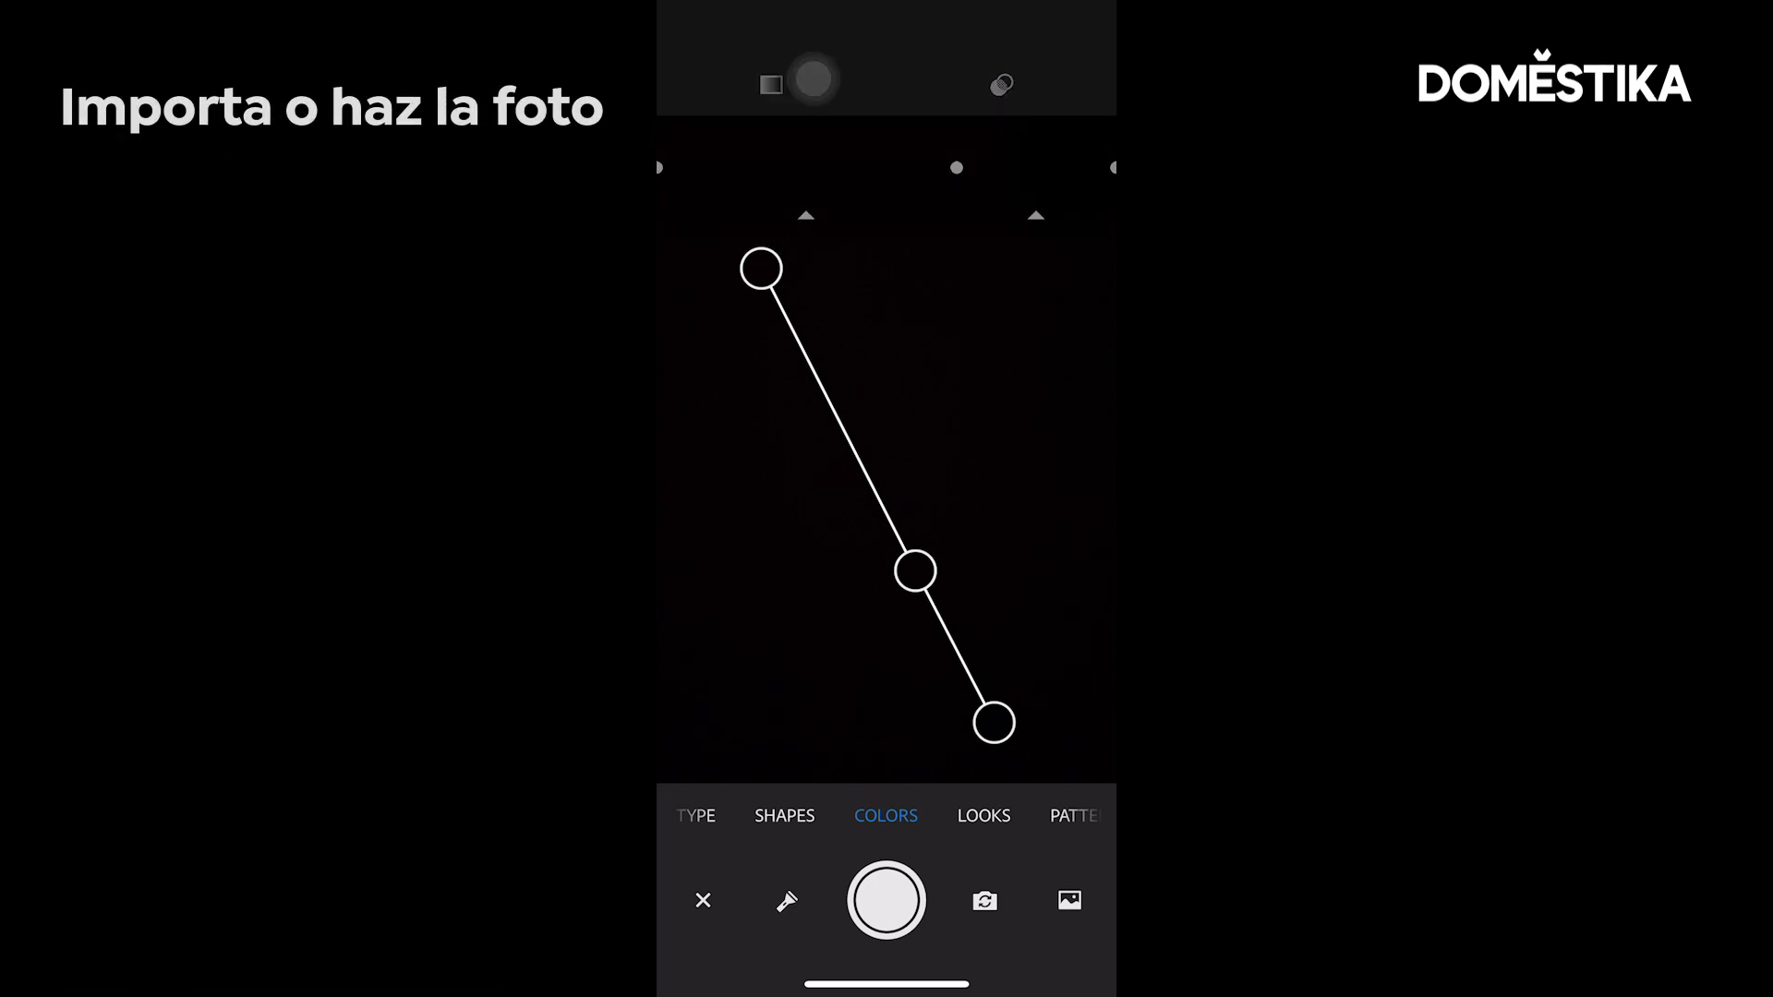
{"action": "left_click", "coordinate": [1069, 901]}
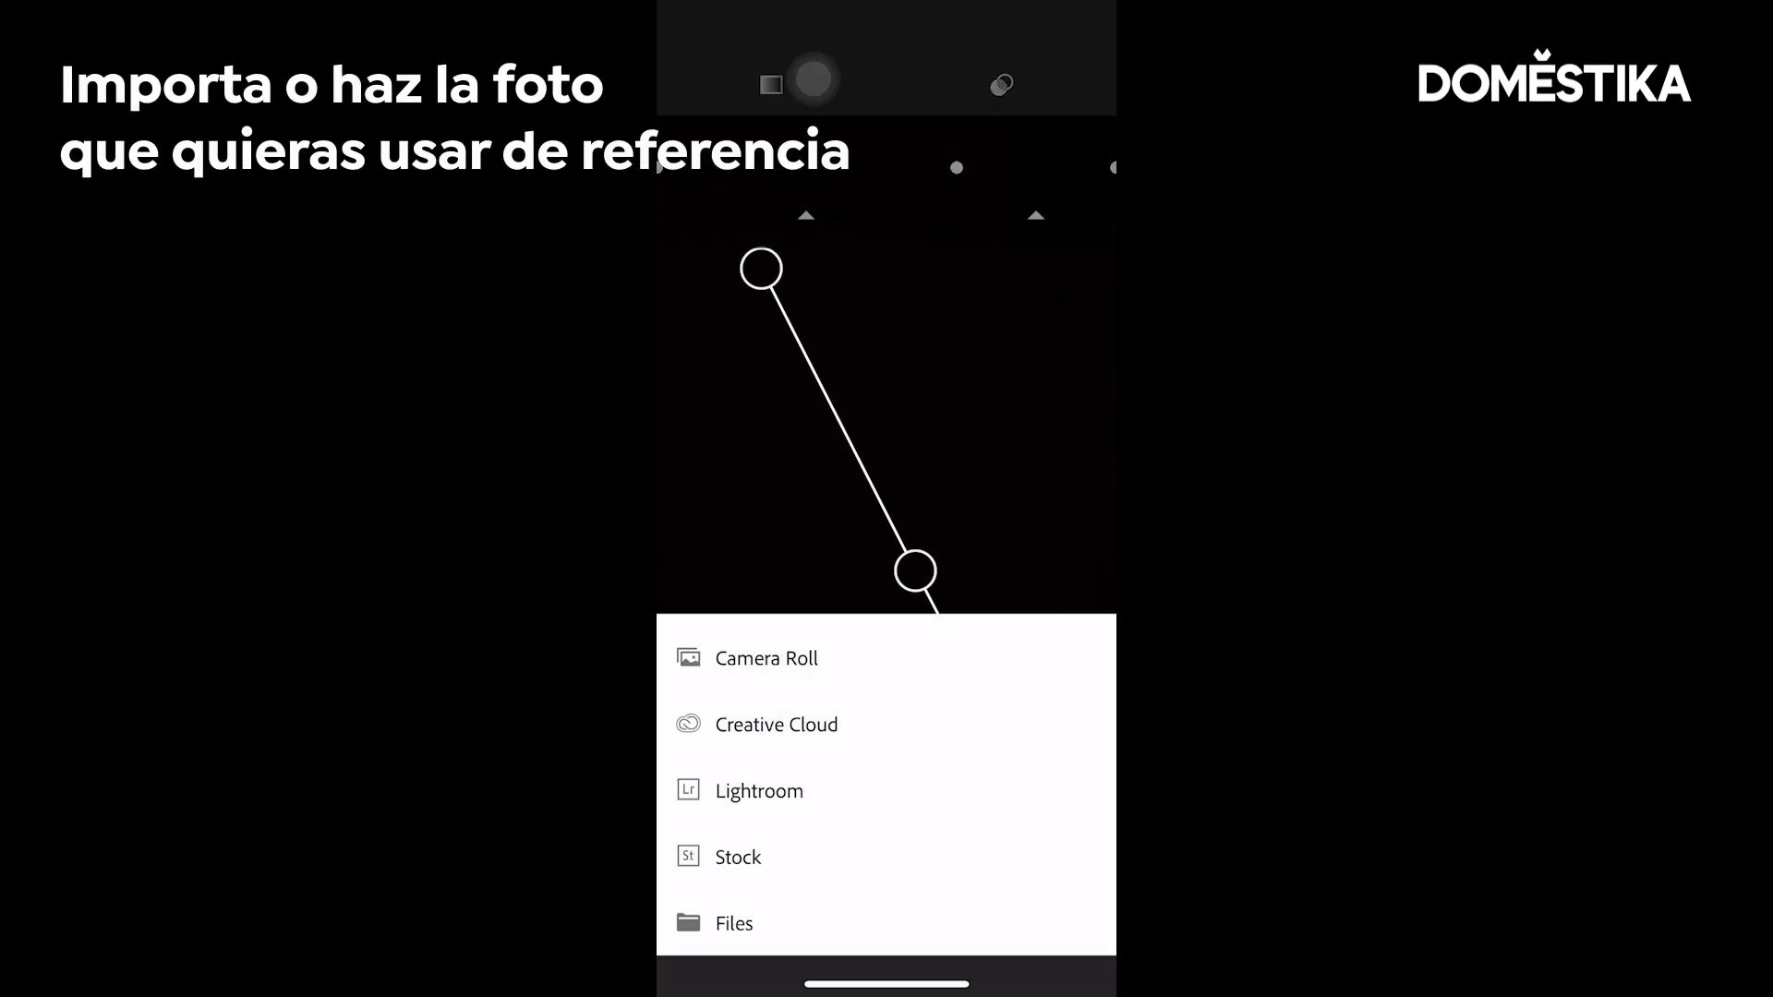
{"action": "left_click", "coordinate": [766, 657]}
{"action": "scroll", "coordinate": [887, 554], "scroll_direction": "down", "scroll_amount": 2}
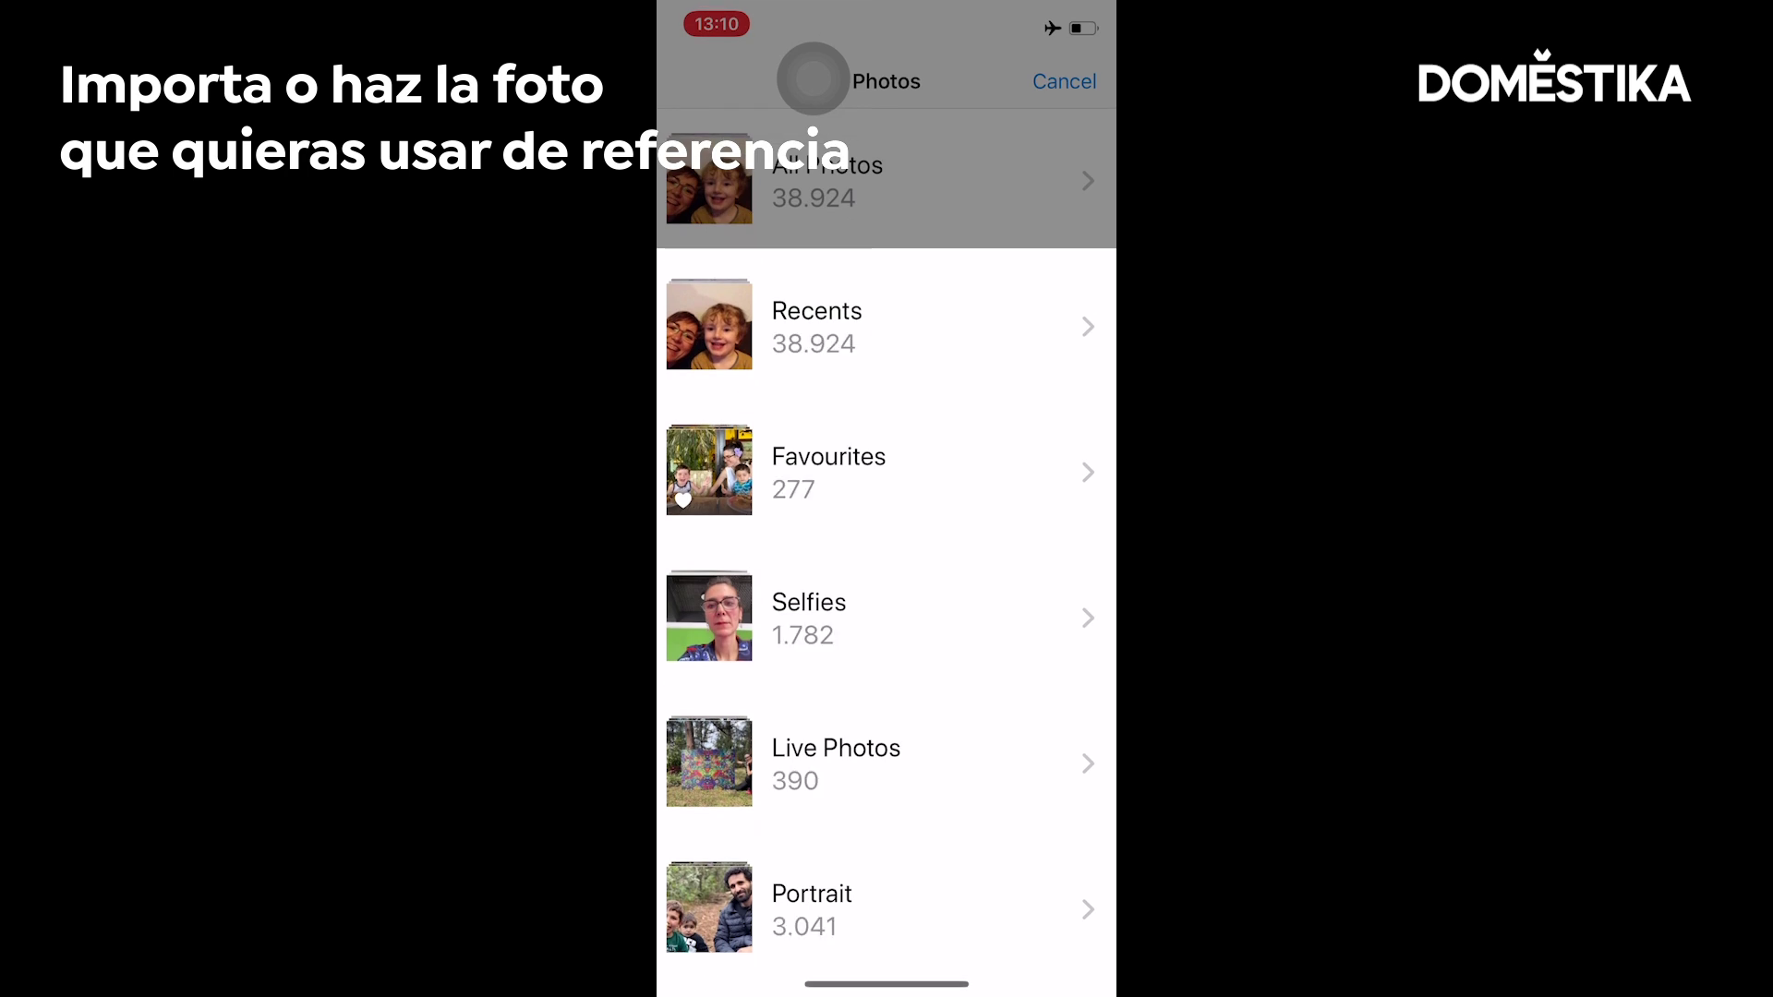
{"action": "scroll", "coordinate": [887, 554], "scroll_direction": "down", "scroll_amount": 3}
{"action": "scroll", "coordinate": [887, 554], "scroll_direction": "down", "scroll_amount": 5}
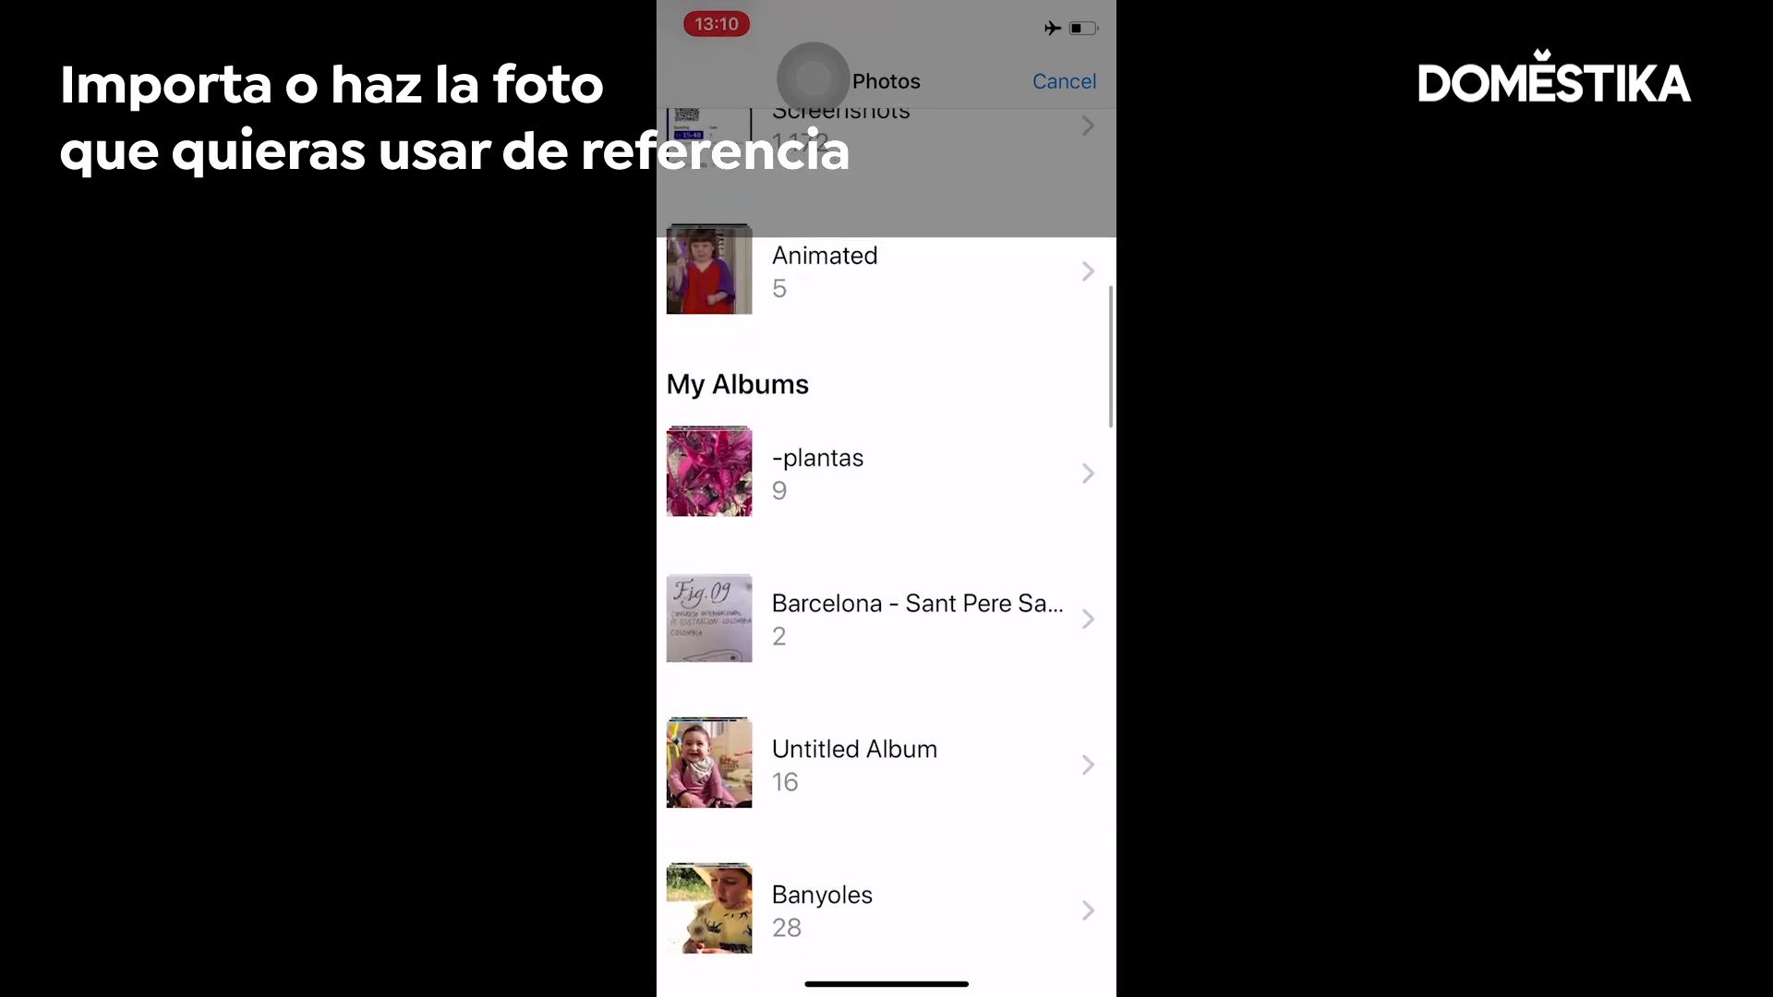
{"action": "left_click", "coordinate": [817, 471]}
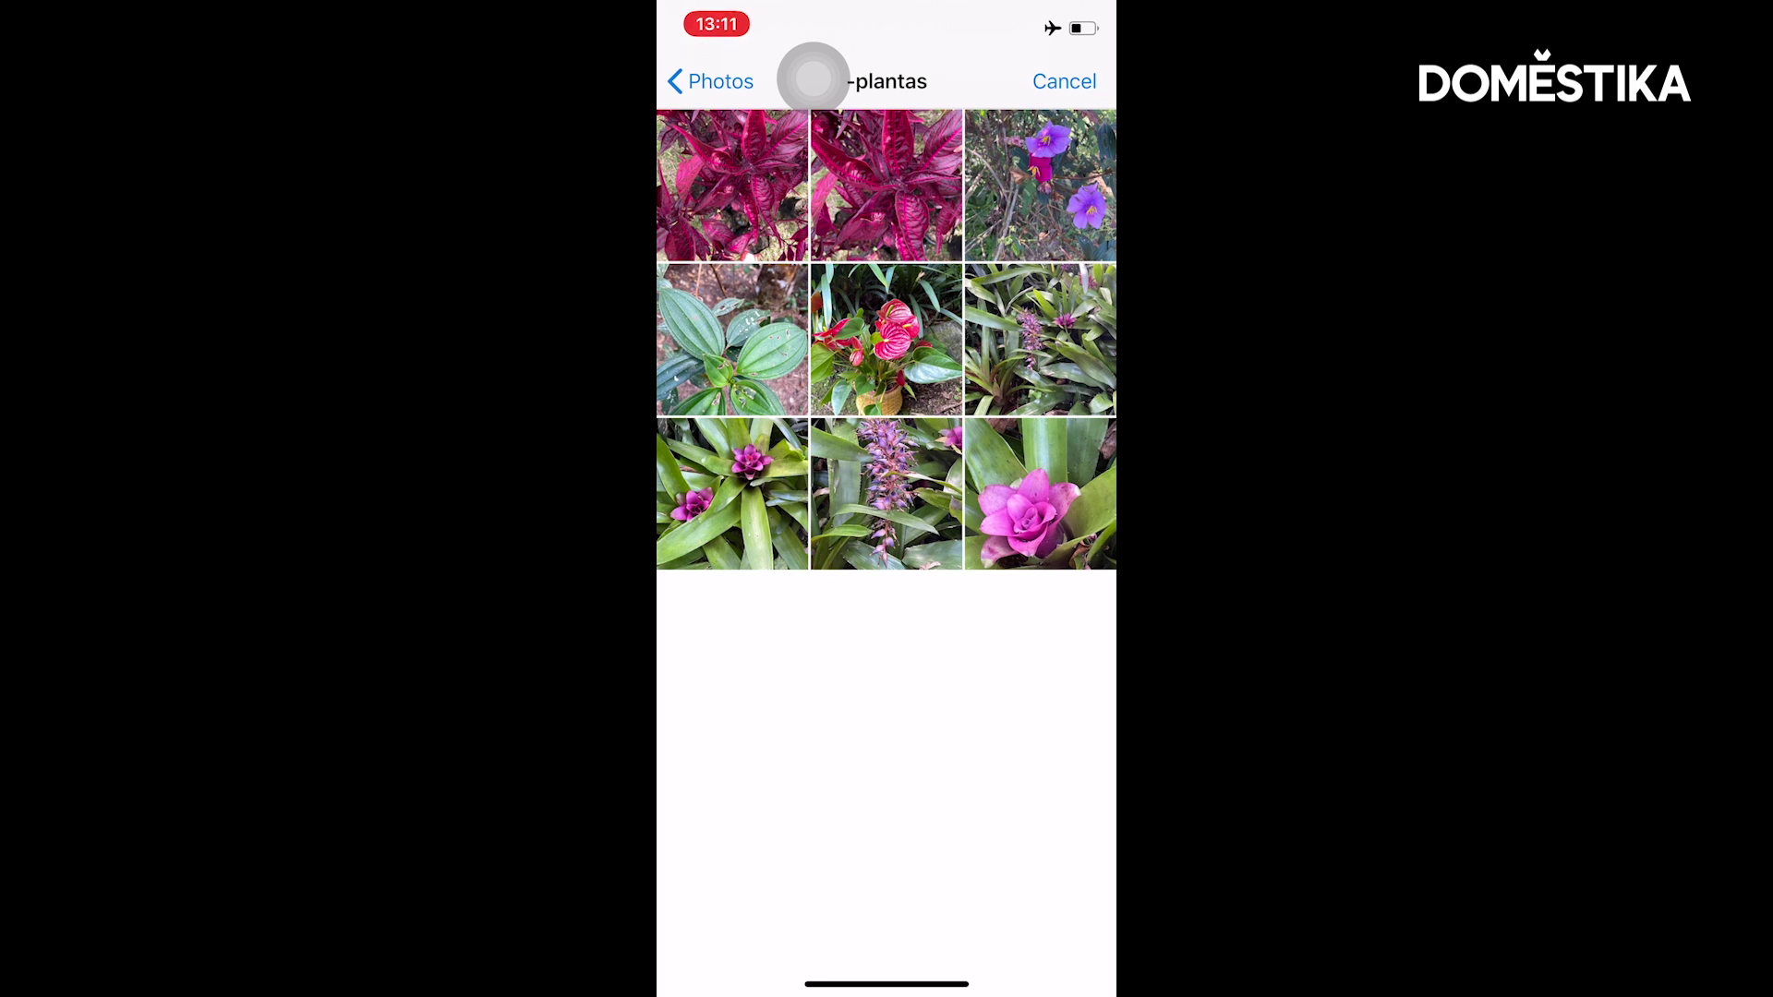
Load the pink-leaf photo, switch to palette mode, and sample five crimson and pink leaf colours.
{"action": "left_click", "coordinate": [733, 185]}
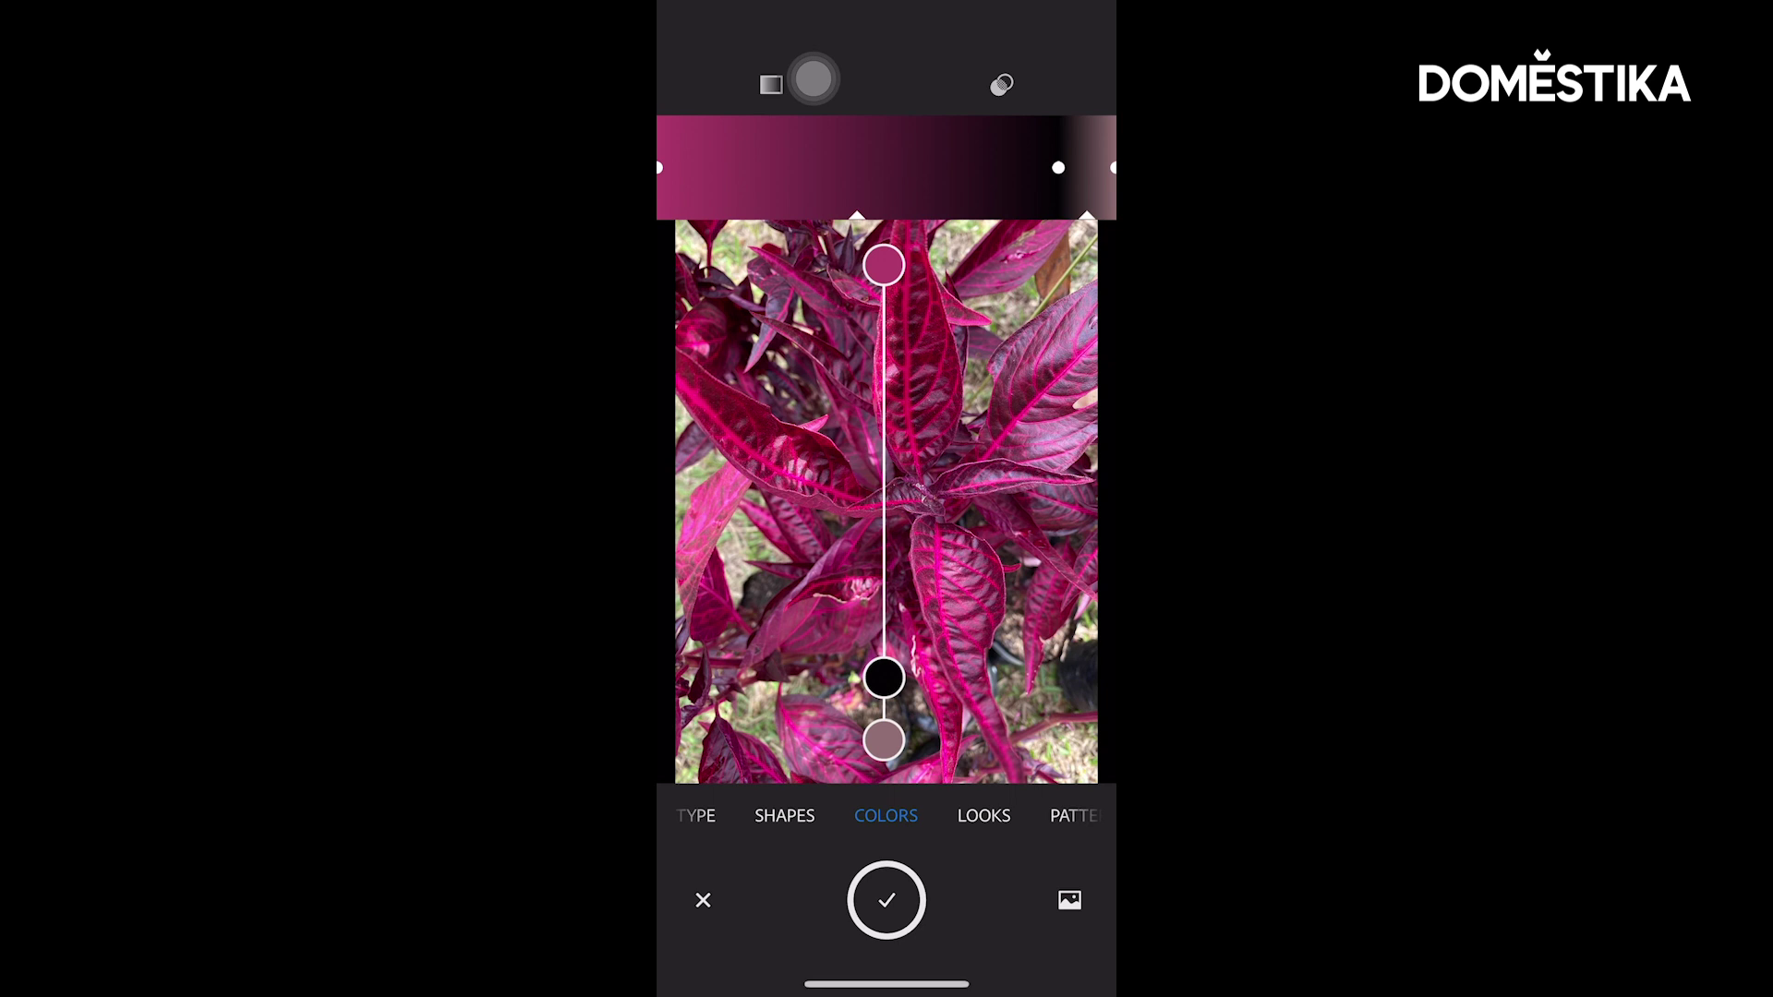
{"action": "mouse_move", "coordinate": [883, 678]}
{"action": "left_mouse_down"}
{"action": "mouse_move", "coordinate": [960, 522]}
{"action": "mouse_move", "coordinate": [939, 573]}
{"action": "left_mouse_up"}
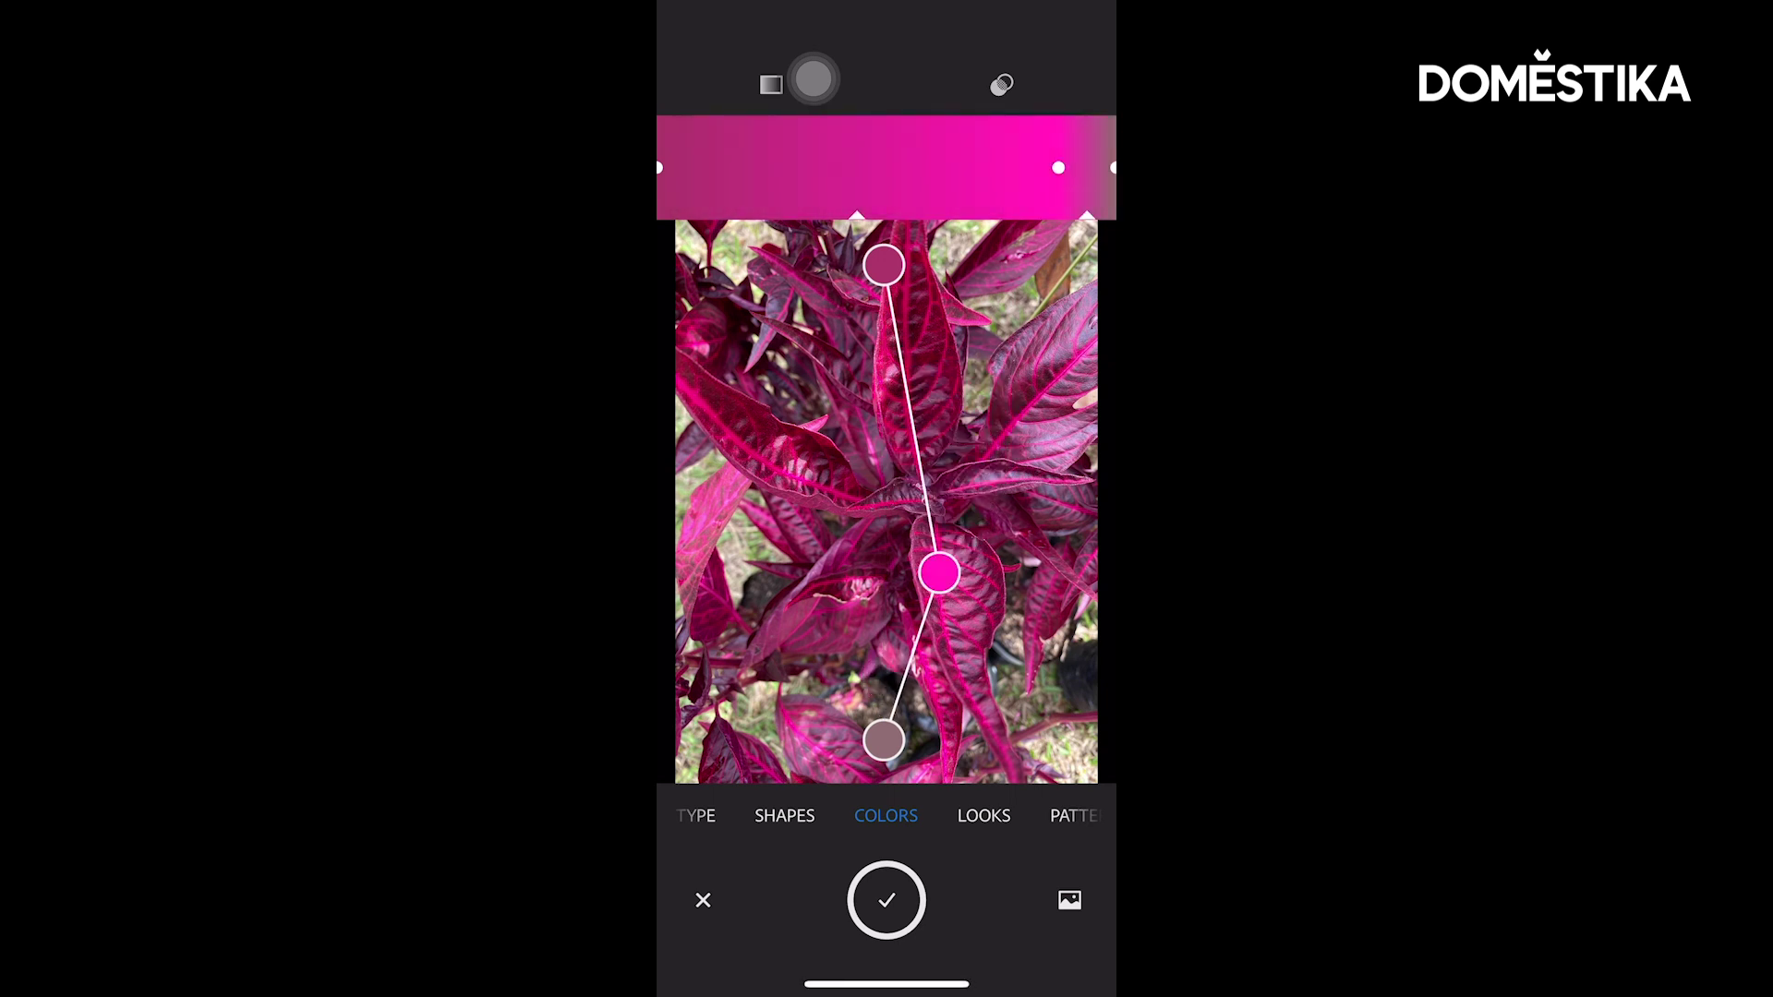
{"action": "left_click", "coordinate": [771, 84]}
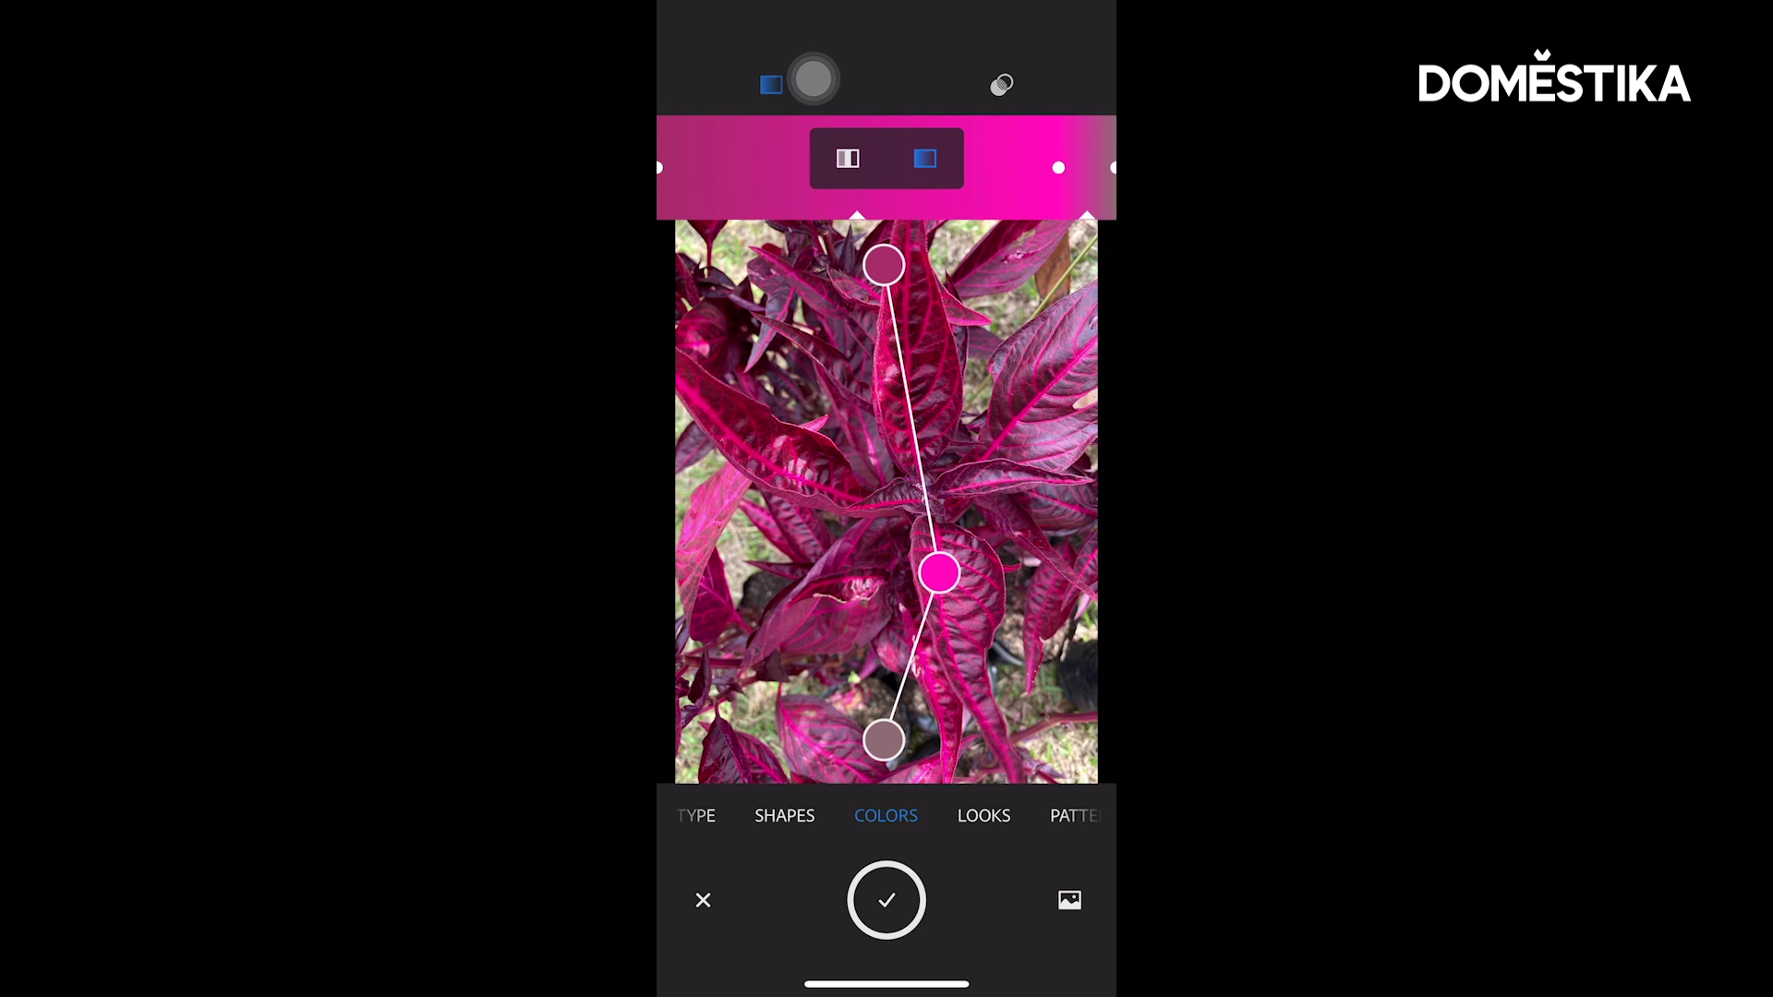
{"action": "left_click", "coordinate": [848, 158]}
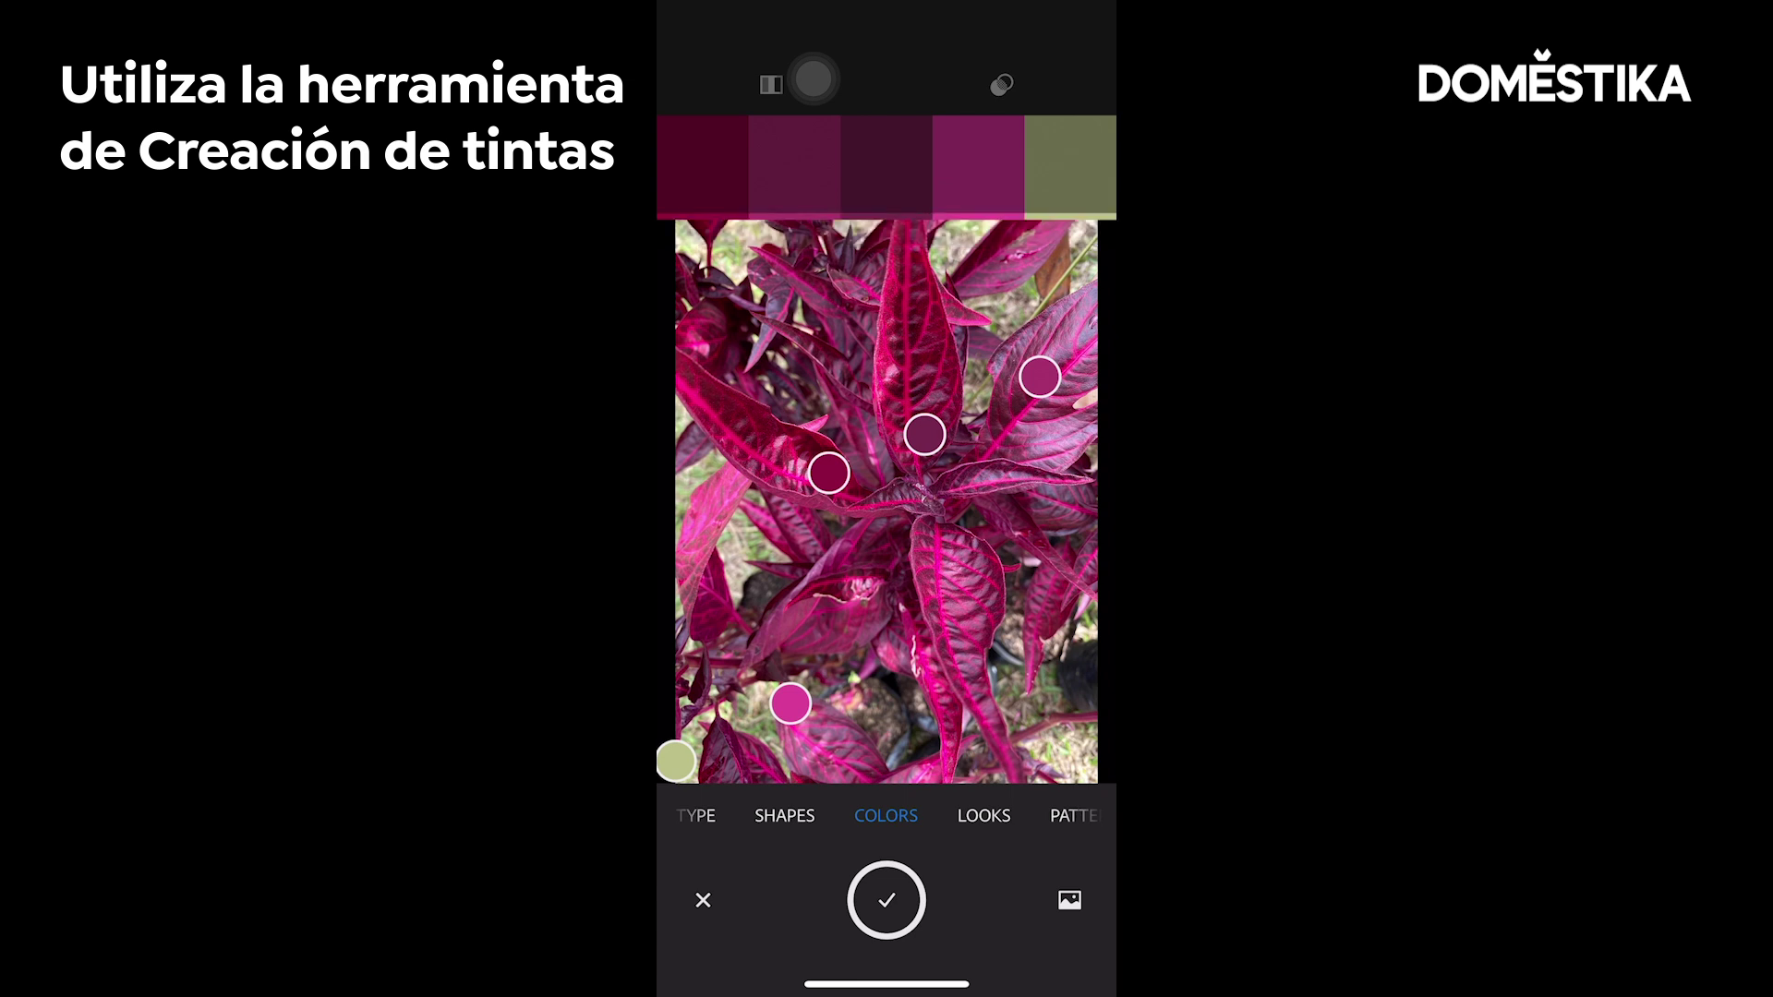
{"action": "mouse_move", "coordinate": [790, 705]}
{"action": "left_mouse_down"}
{"action": "mouse_move", "coordinate": [890, 578]}
{"action": "mouse_move", "coordinate": [878, 661]}
{"action": "mouse_move", "coordinate": [917, 657]}
{"action": "left_mouse_up"}
{"action": "left_click_drag", "start_coordinate": [676, 761], "coordinate": [822, 591]}
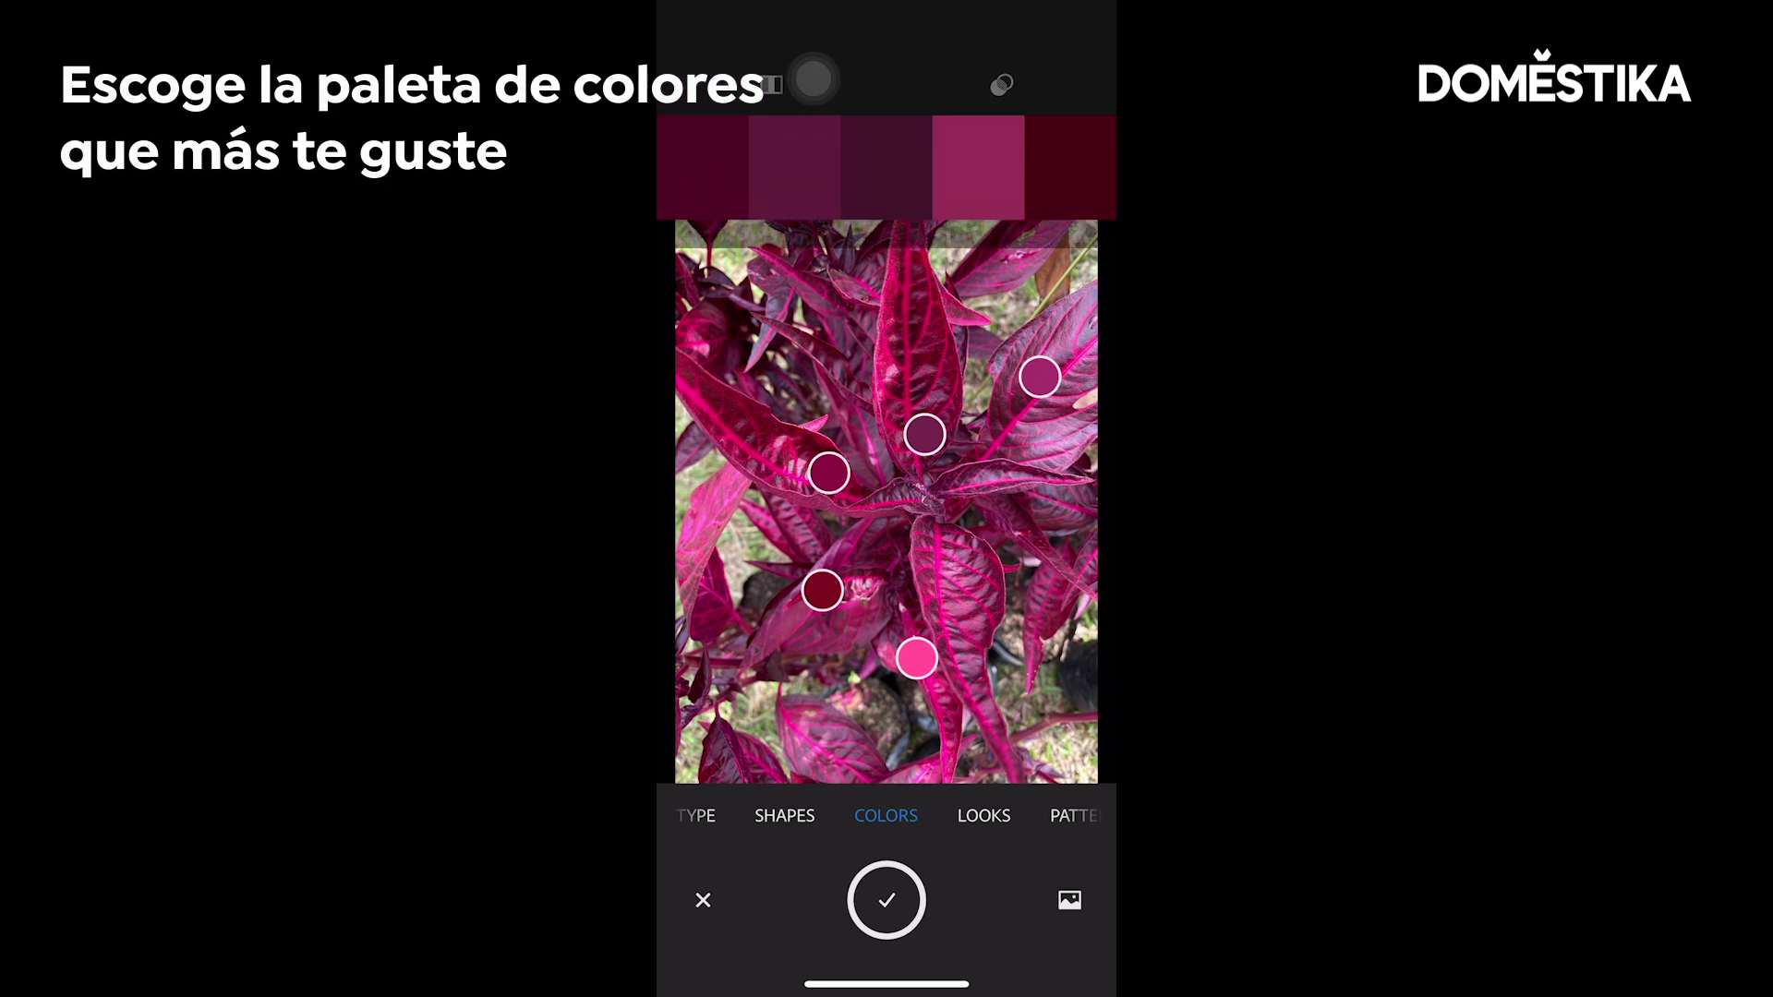
{"action": "mouse_move", "coordinate": [917, 658]}
{"action": "left_mouse_down"}
{"action": "mouse_move", "coordinate": [989, 614]}
{"action": "mouse_move", "coordinate": [918, 665]}
{"action": "mouse_move", "coordinate": [949, 696]}
{"action": "mouse_move", "coordinate": [932, 679]}
{"action": "left_mouse_up"}
{"action": "mouse_move", "coordinate": [924, 434]}
{"action": "left_mouse_down"}
{"action": "mouse_move", "coordinate": [898, 368]}
{"action": "mouse_move", "coordinate": [952, 342]}
{"action": "left_mouse_up"}
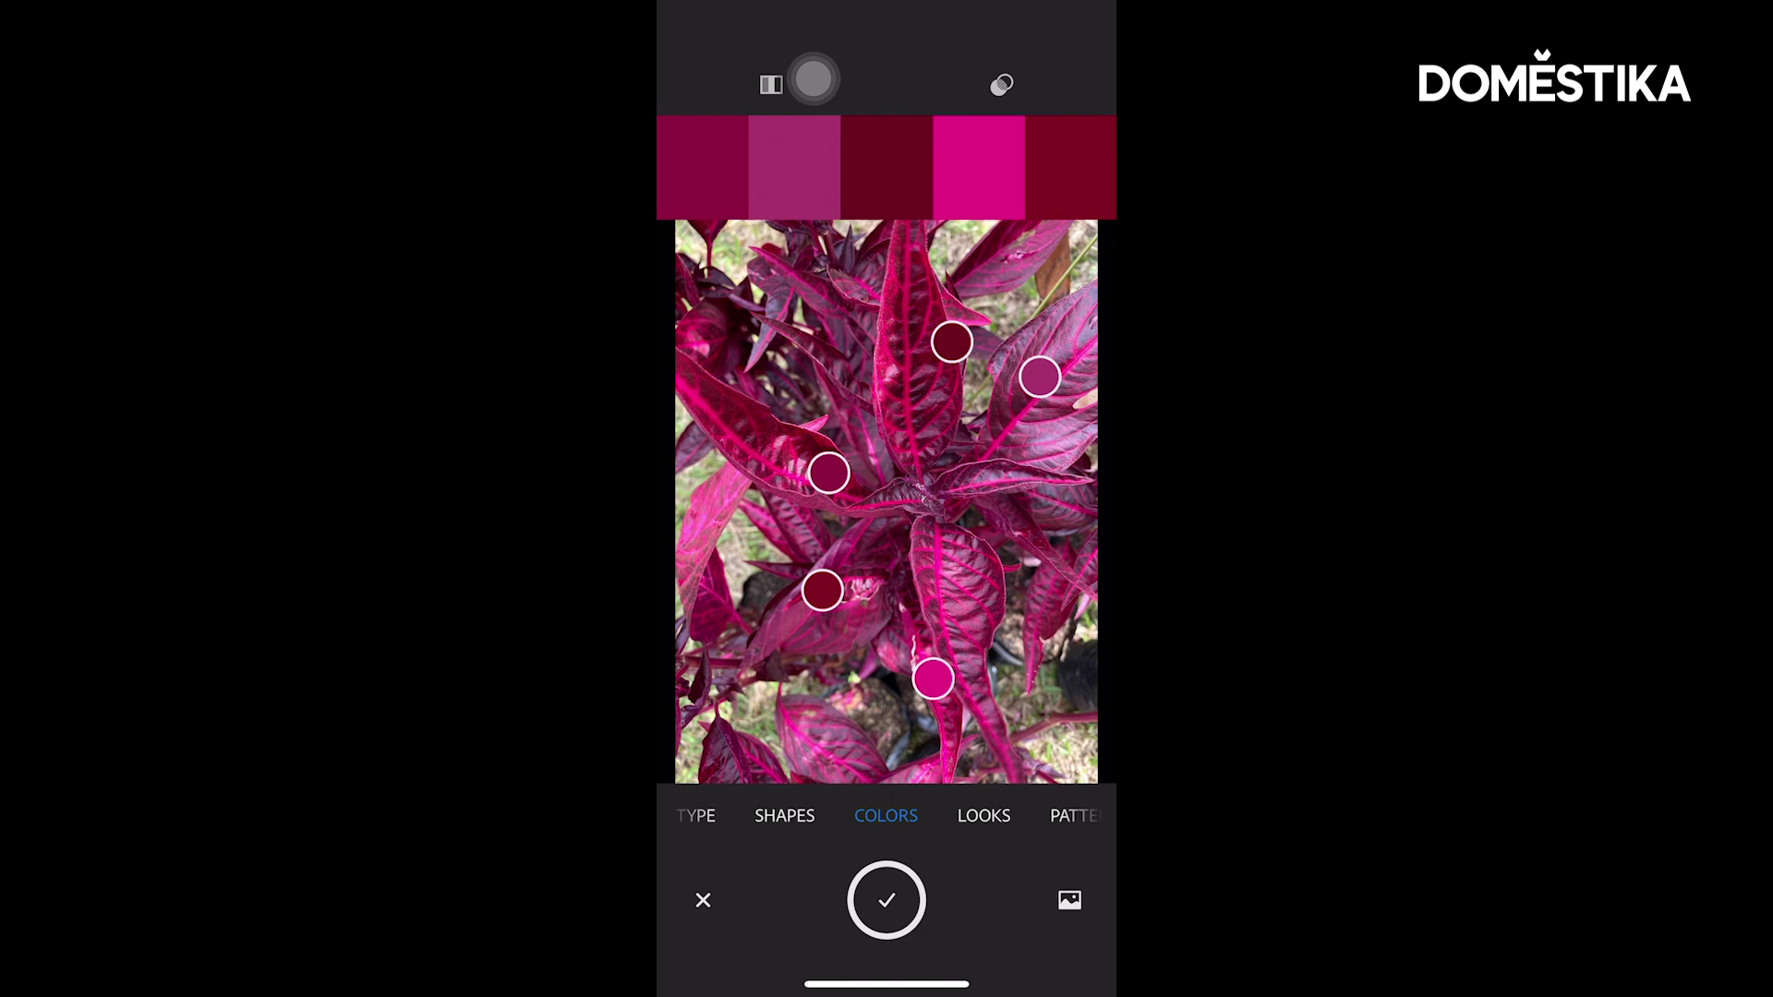
Accept the palette, review its swatch values and harmony wheel, then go to Save.
{"action": "left_click", "coordinate": [886, 901]}
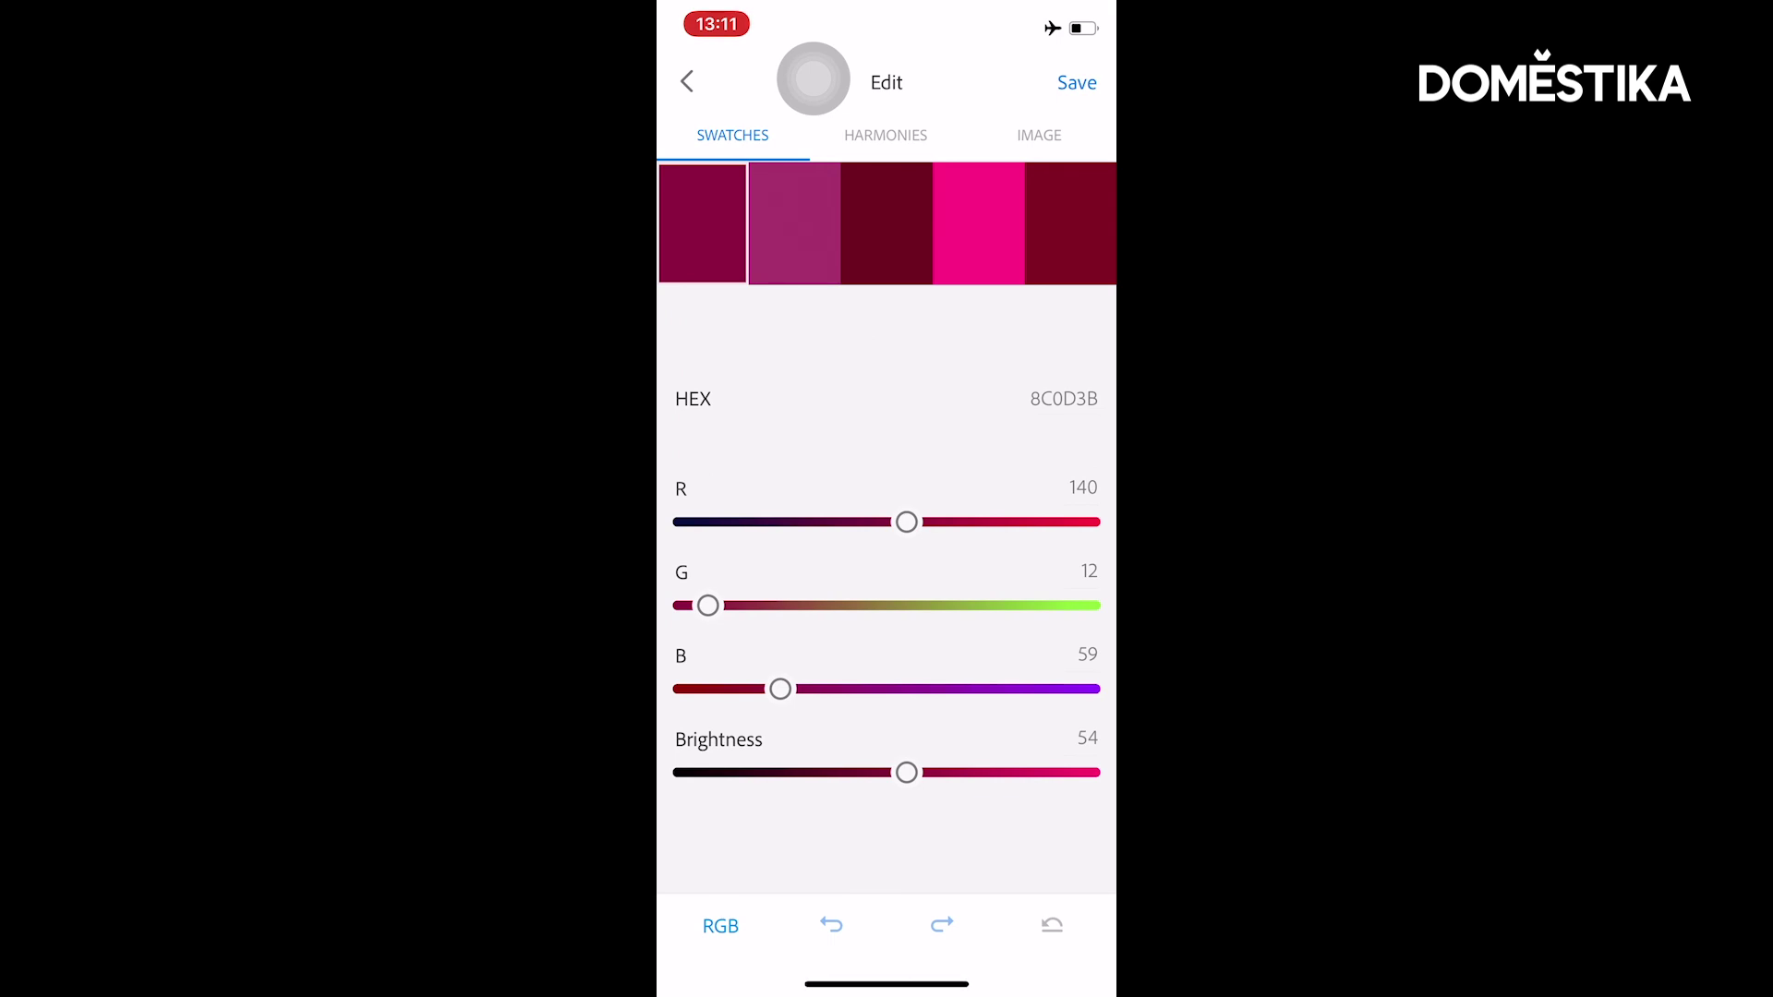
{"action": "left_click", "coordinate": [886, 135]}
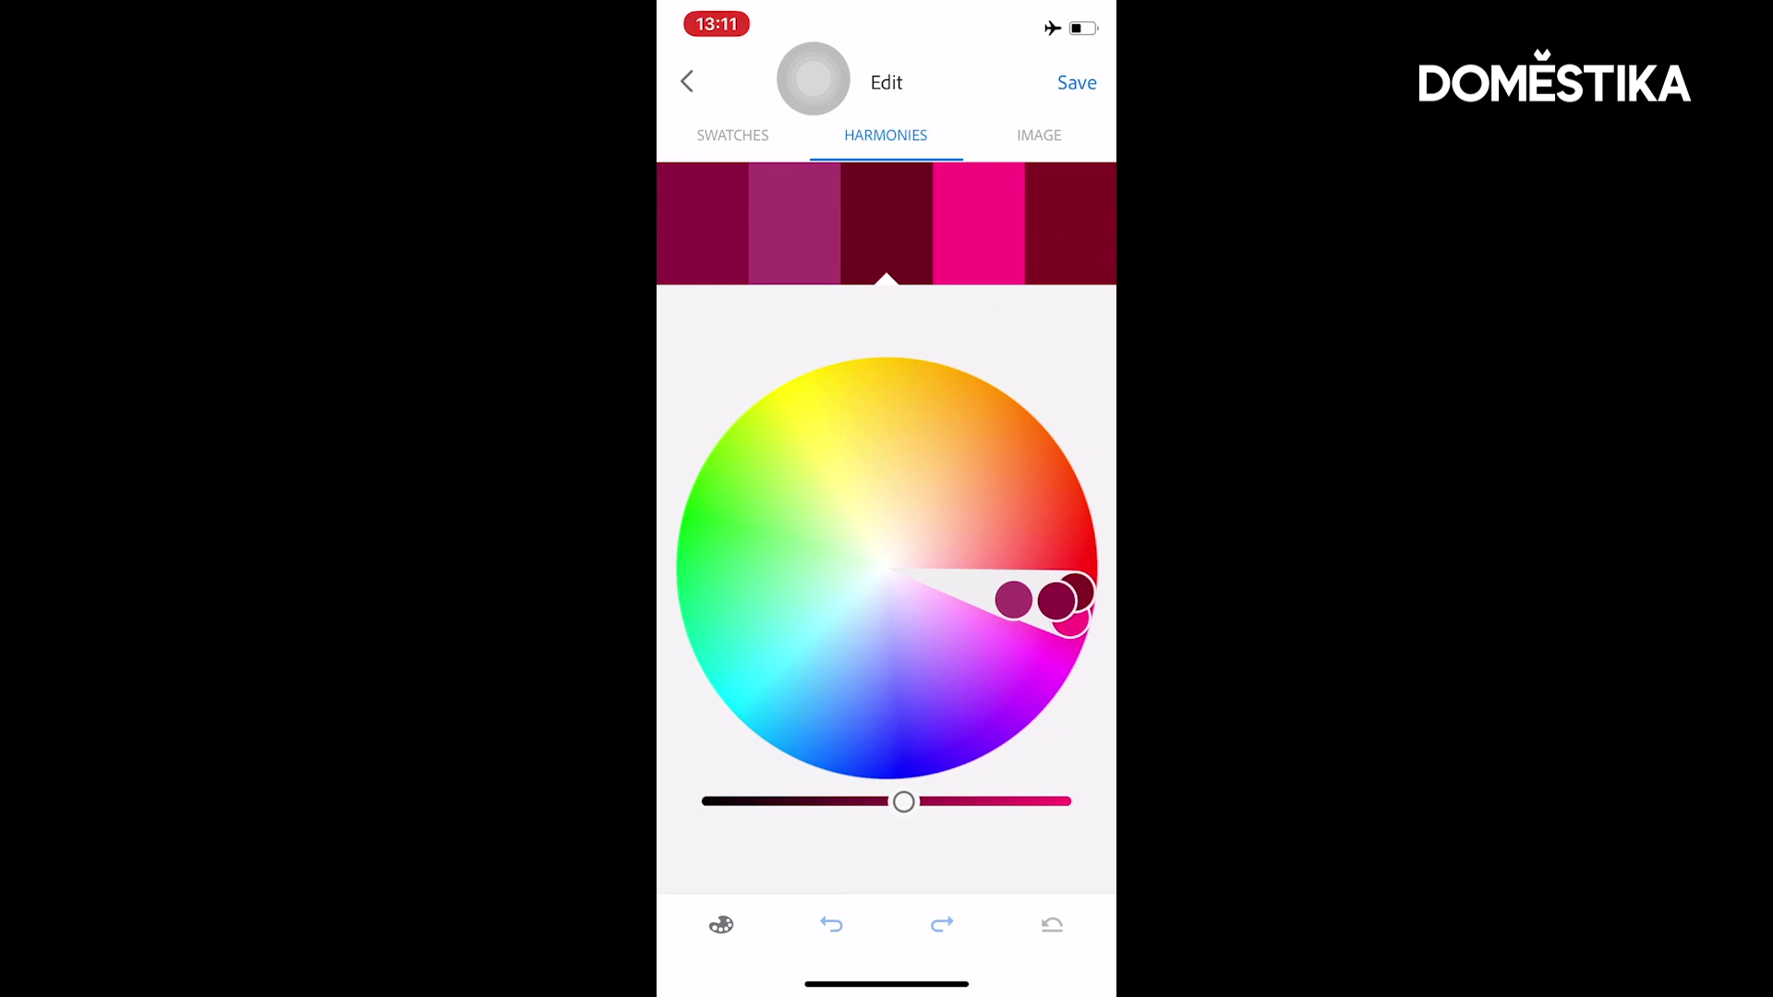
{"action": "left_click", "coordinate": [732, 135]}
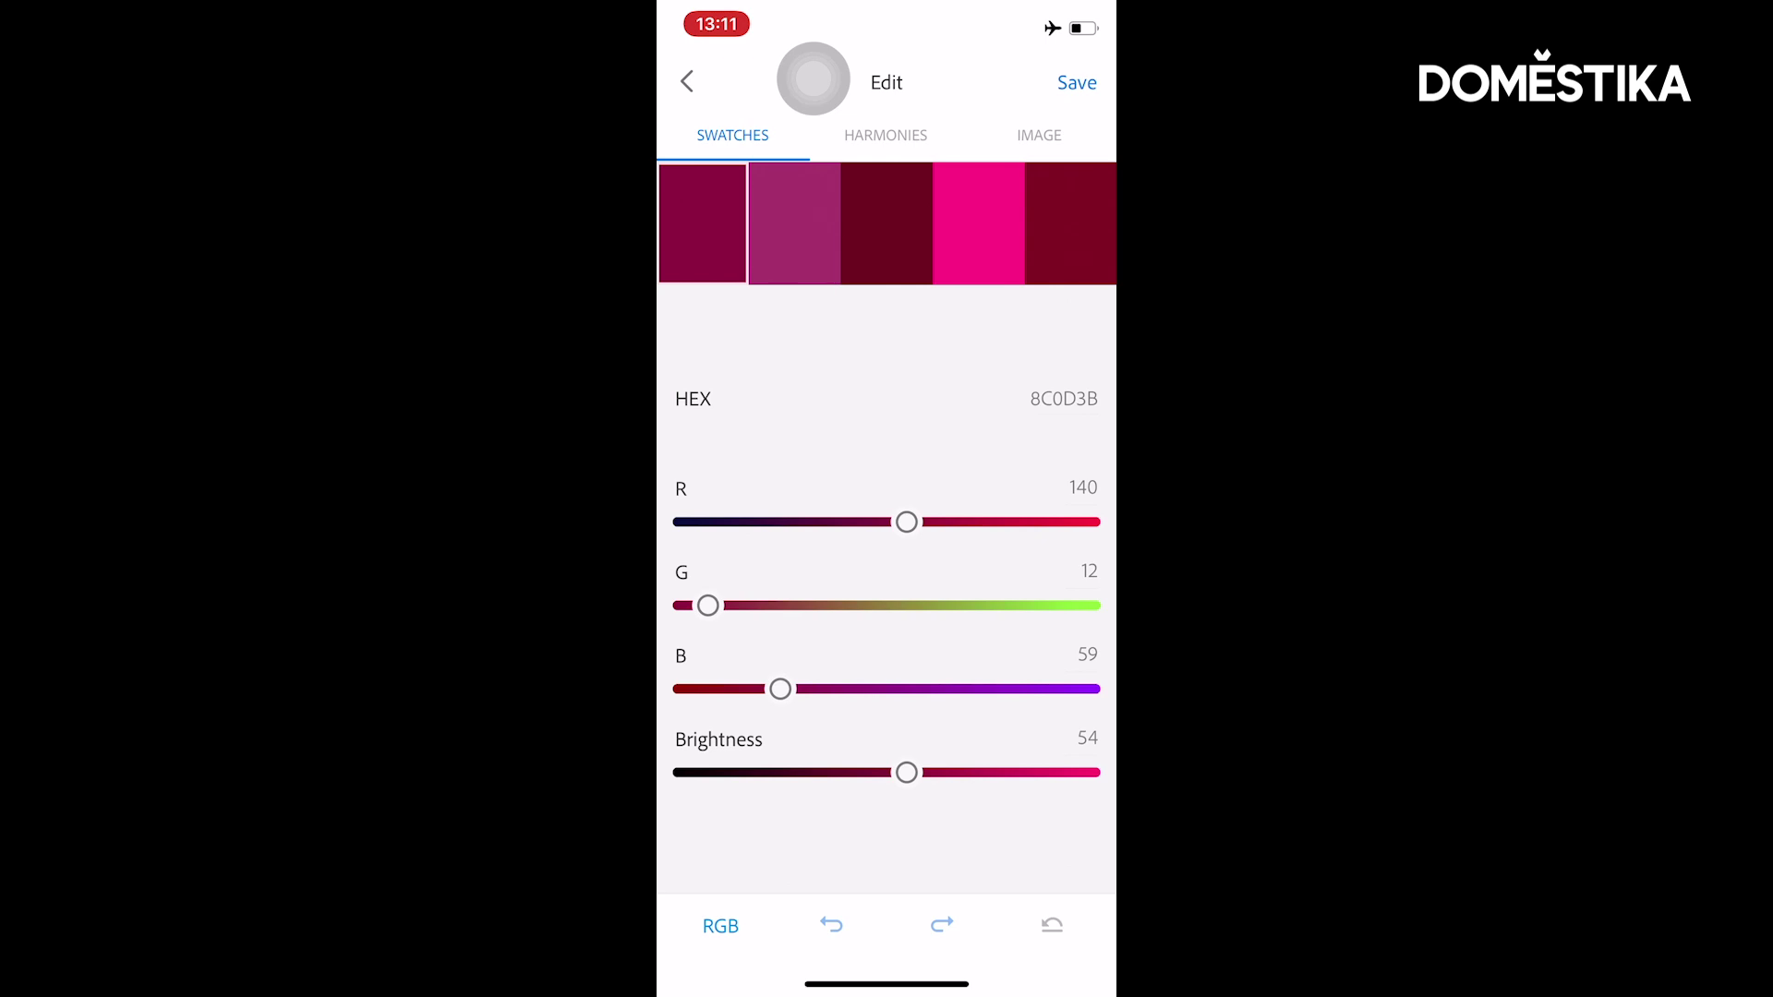
{"action": "left_click", "coordinate": [1077, 82]}
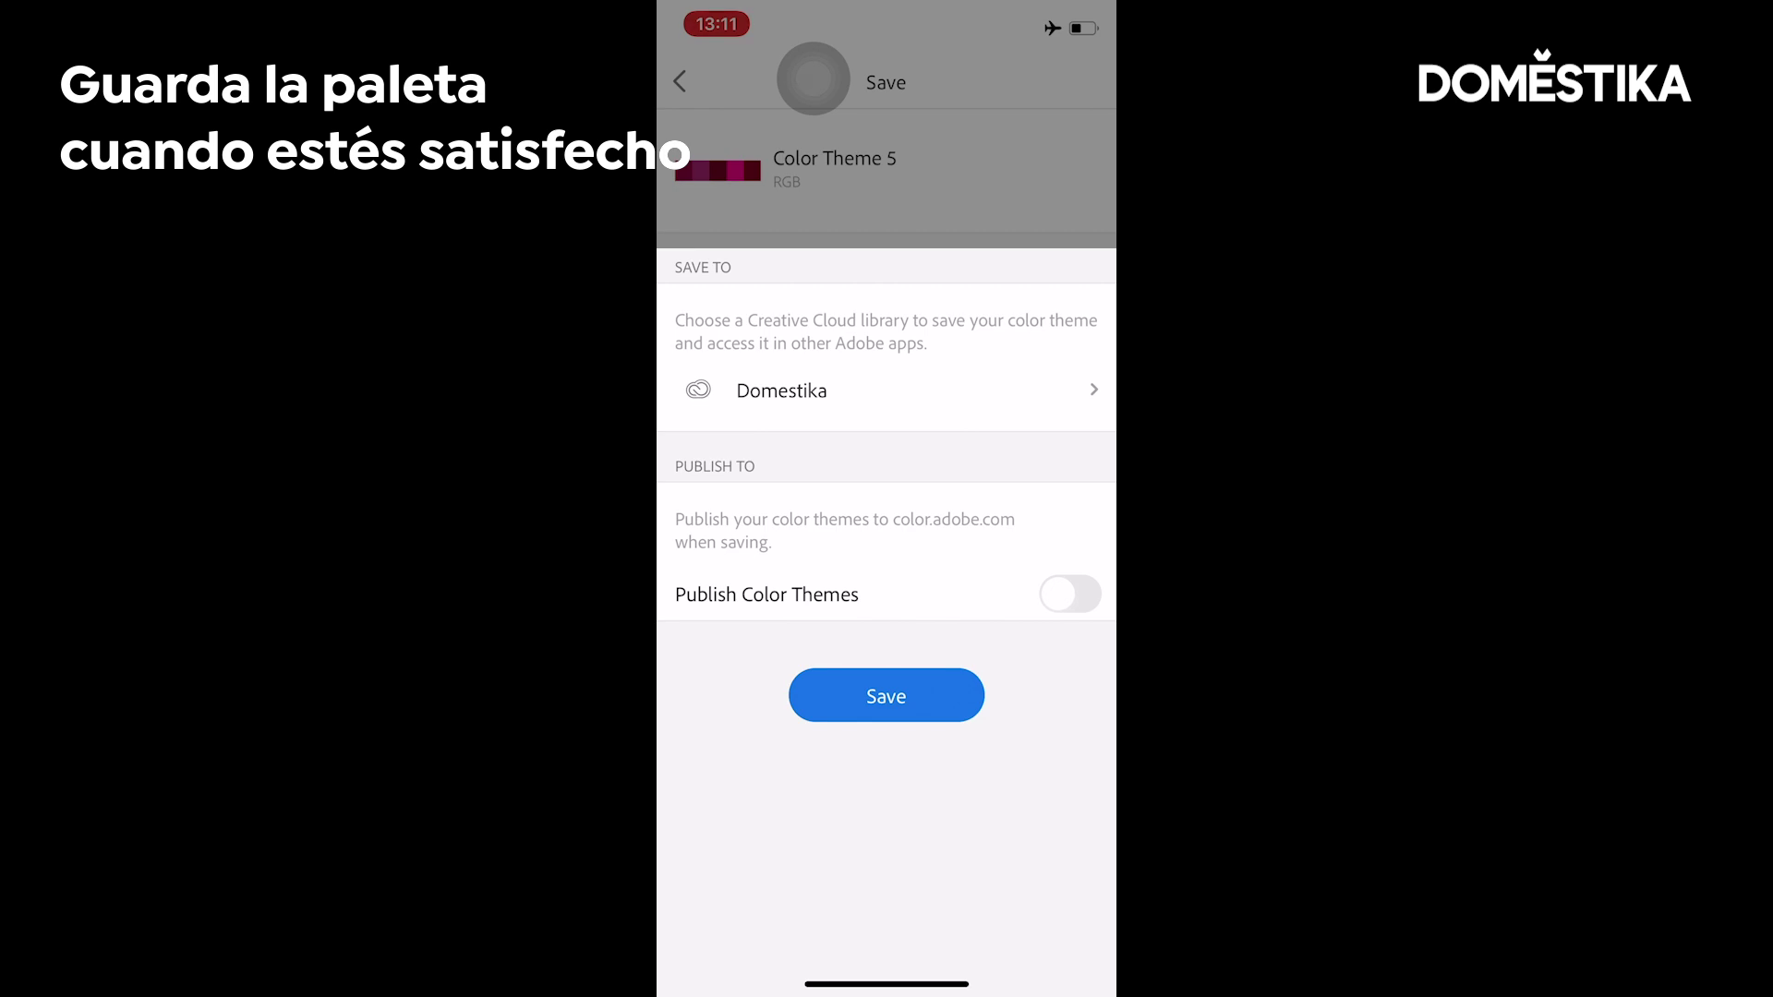
Rename the theme from 'Color Theme 5' to 'Sanguinaria' and save it to Domestika.
{"action": "left_click", "coordinate": [834, 158]}
{"action": "left_click", "coordinate": [1005, 155]}
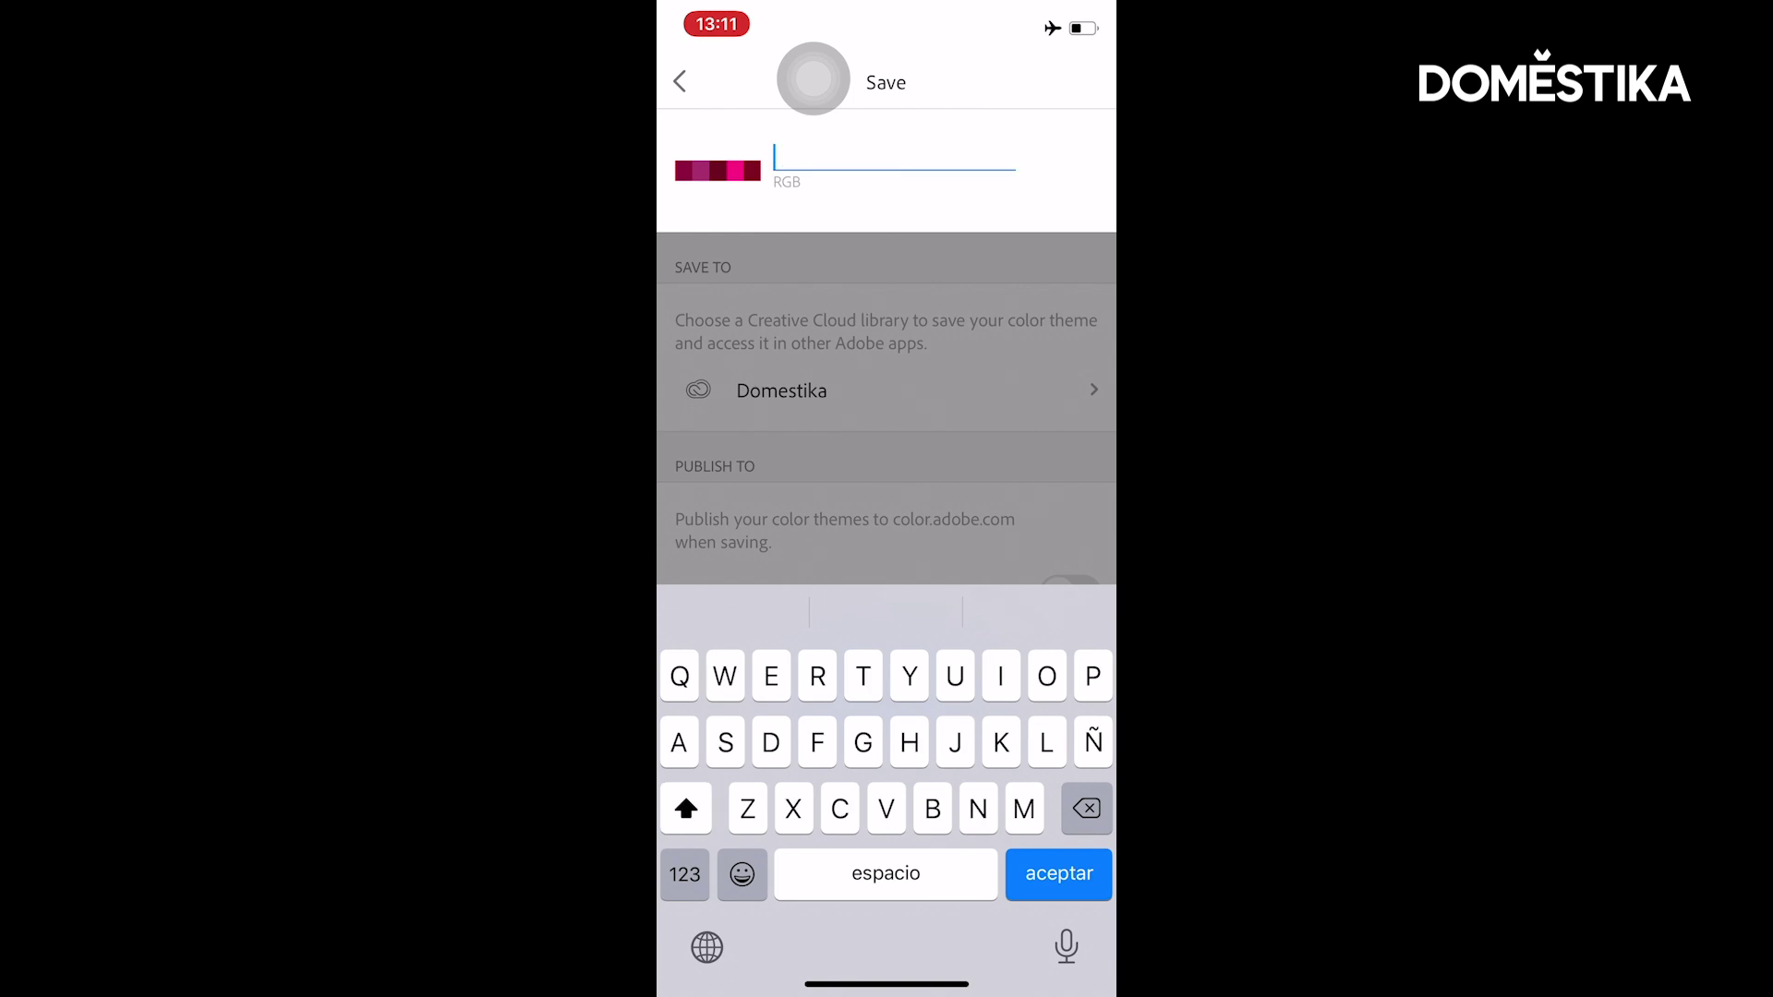
{"action": "type", "text": "San"}
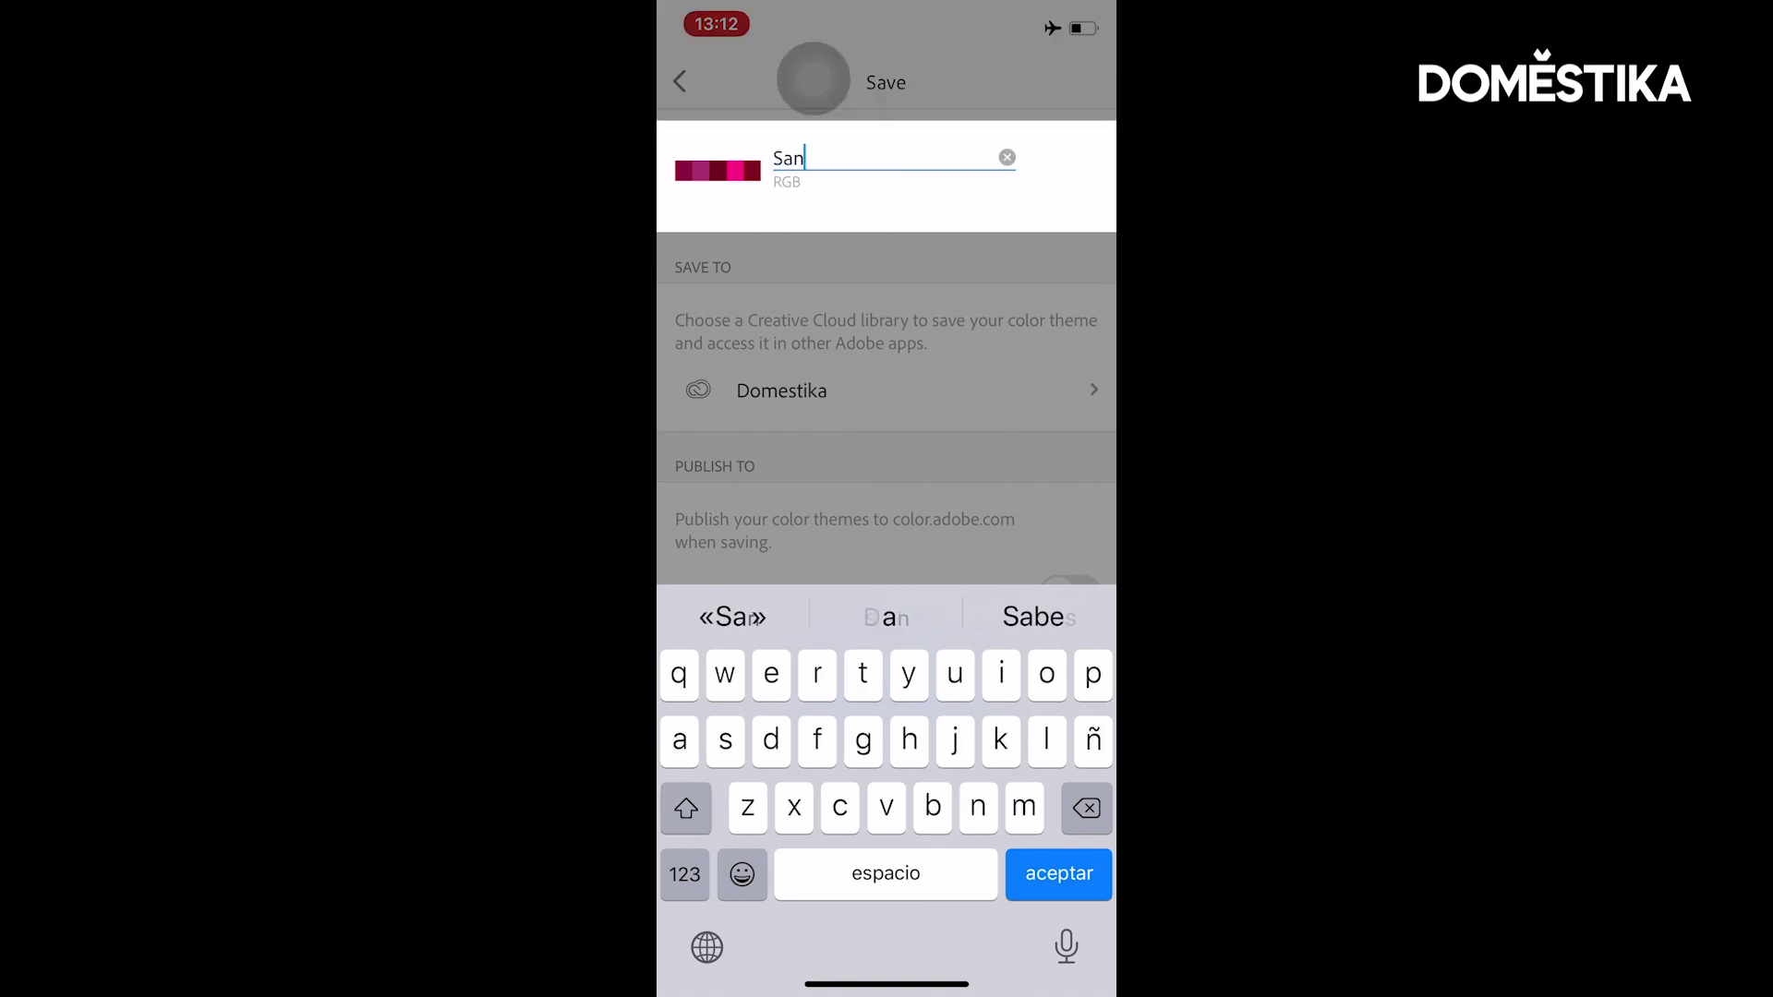
{"action": "type", "text": "guinaria"}
{"action": "key", "text": "Return"}
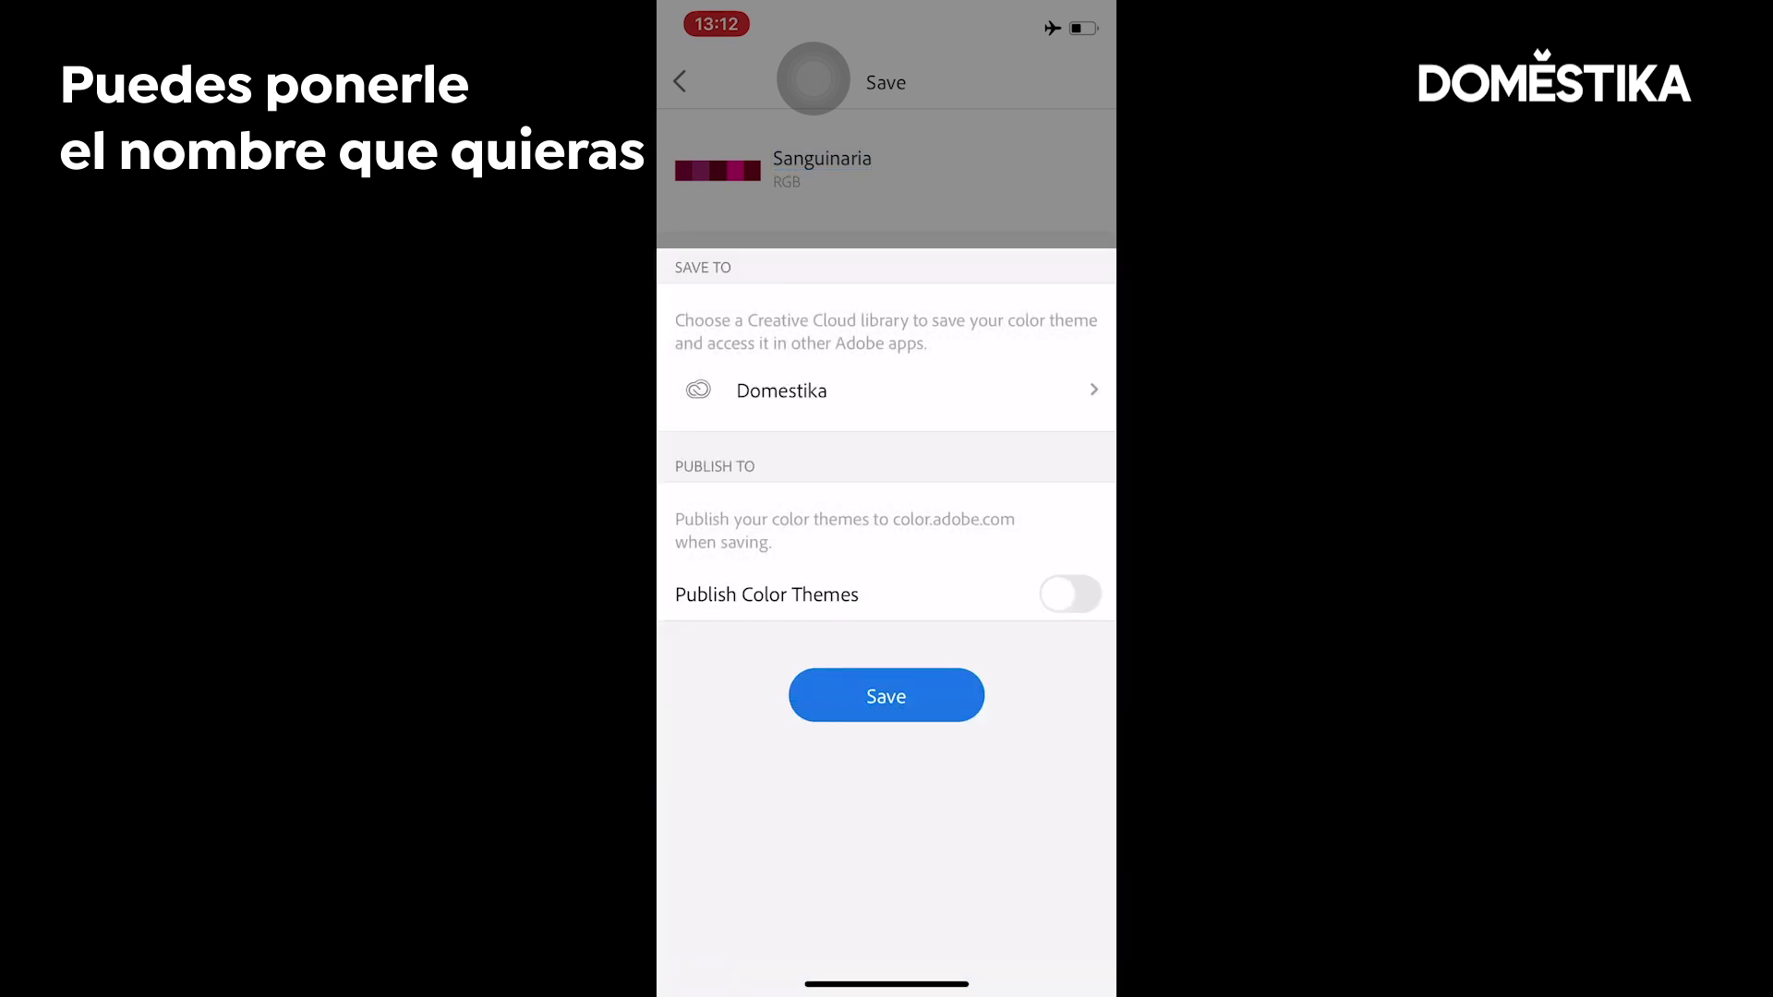
{"action": "left_click", "coordinate": [886, 696]}
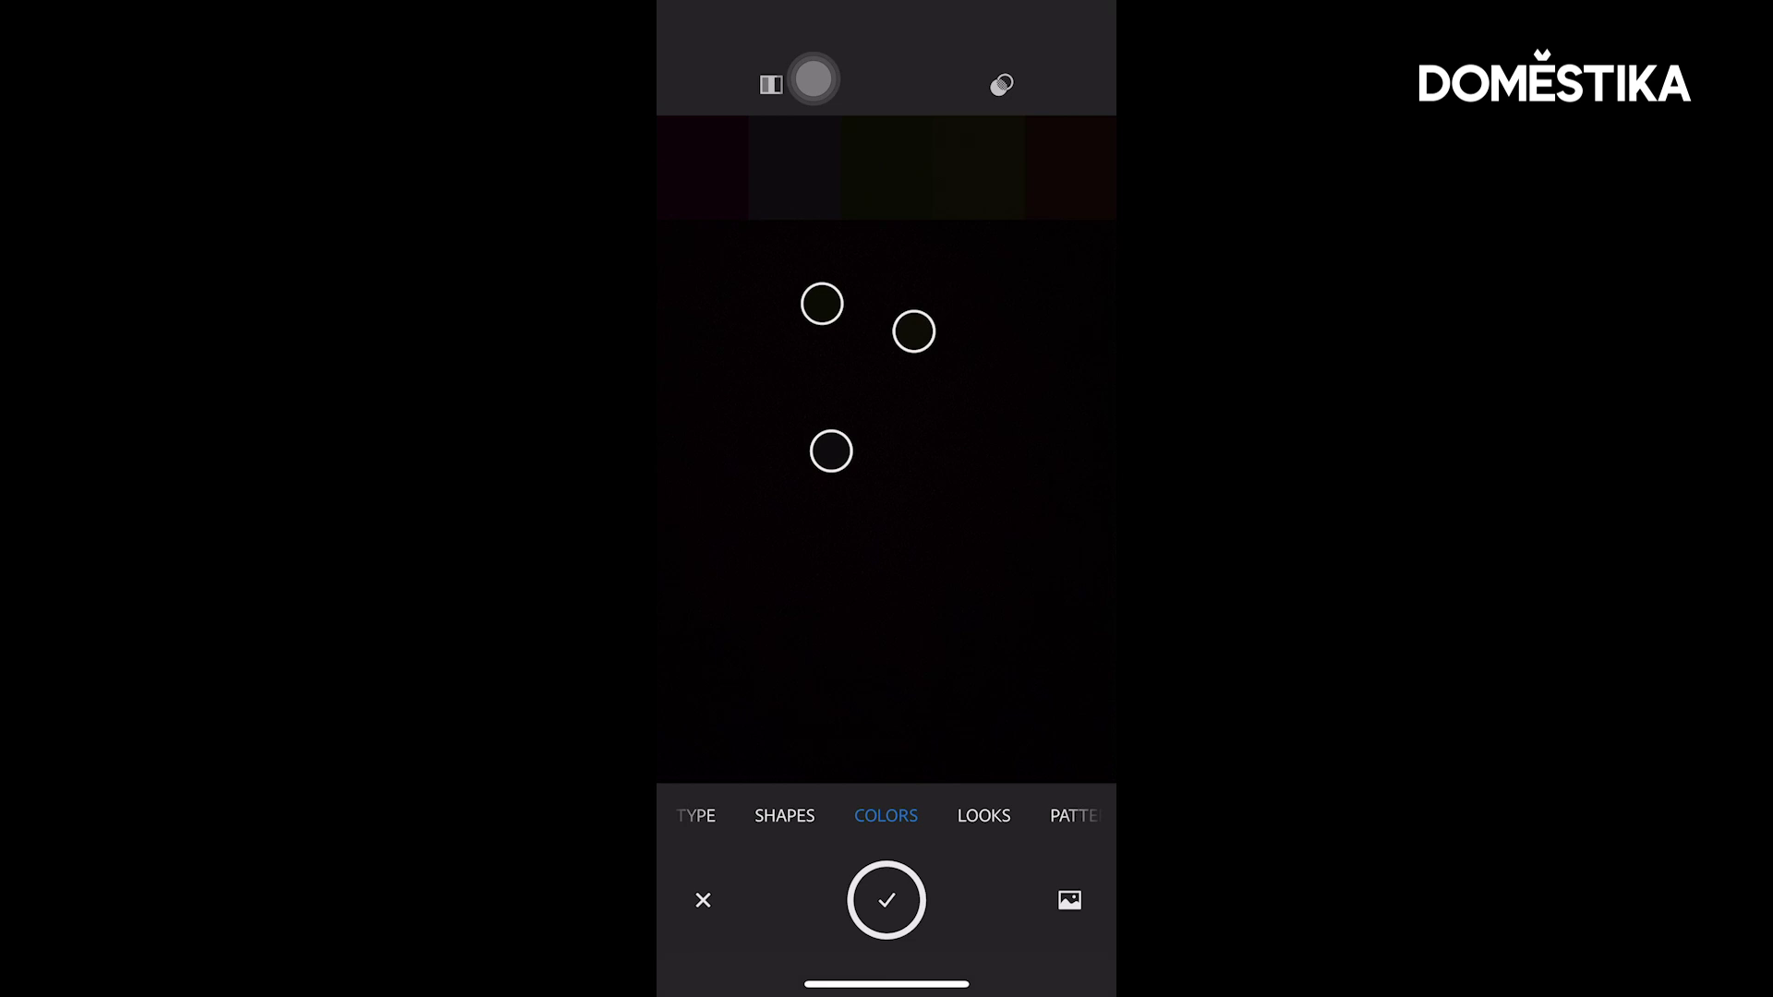
Load the purple-flower photo from the Camera Roll's -plantas album.
{"action": "left_click", "coordinate": [767, 657]}
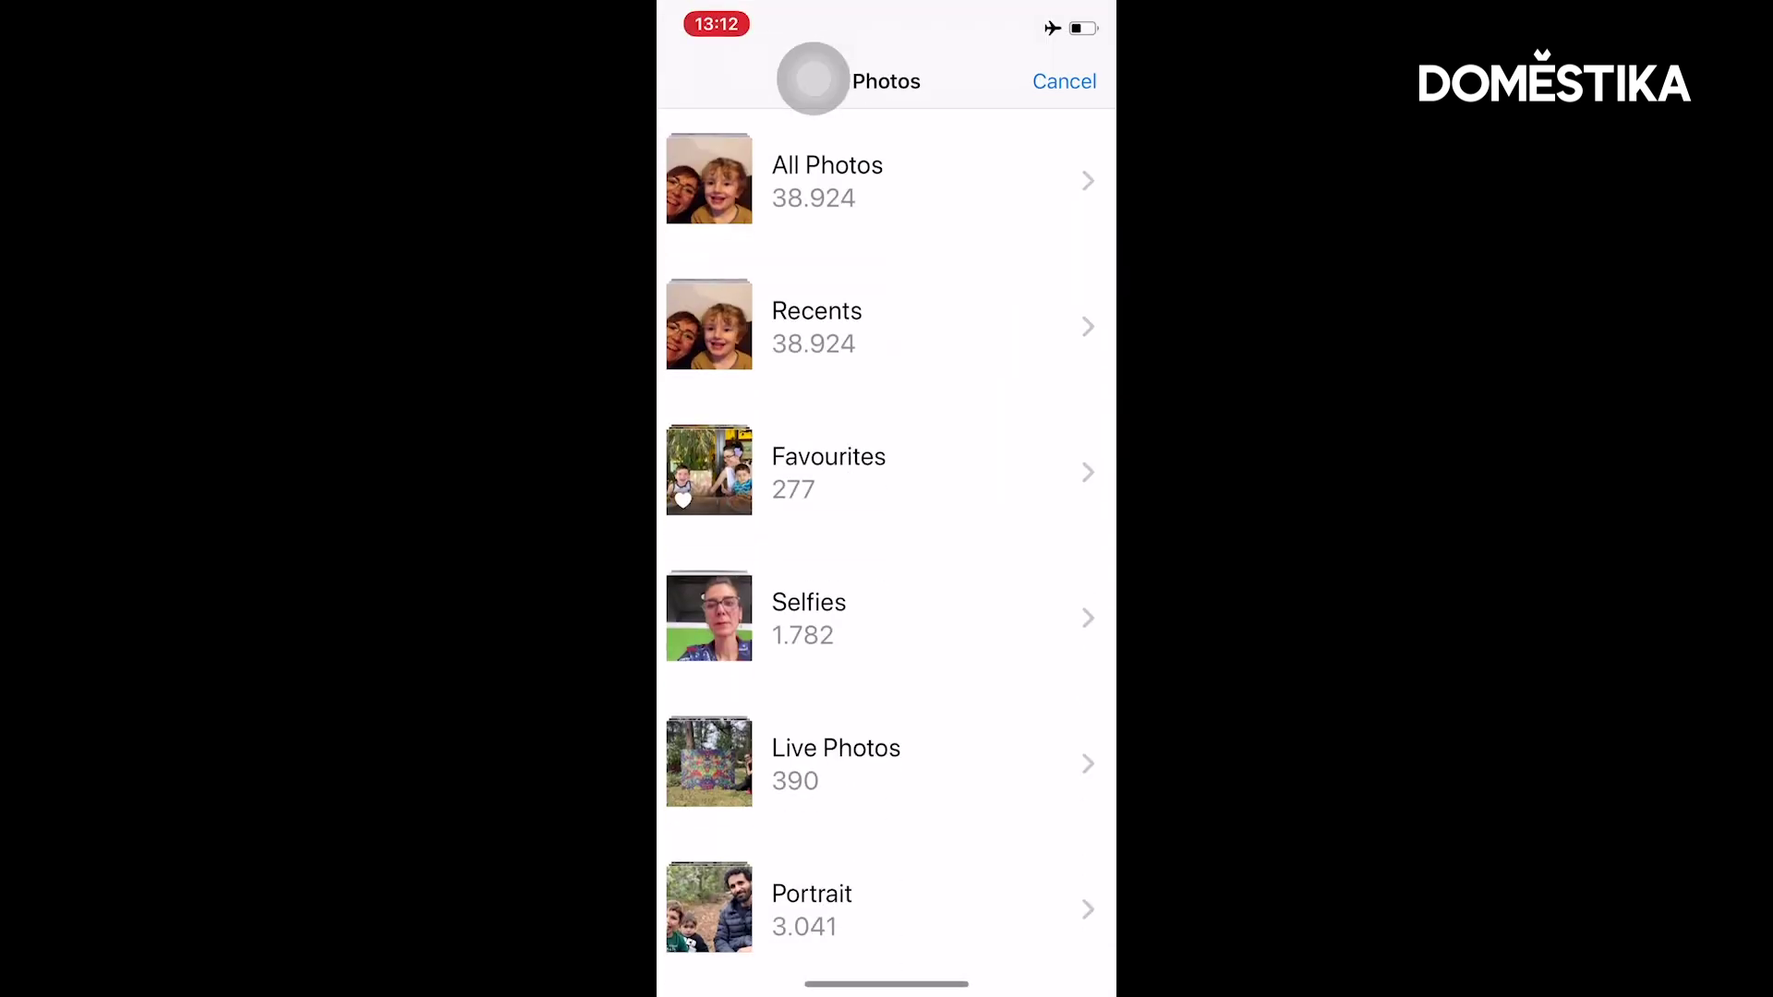
{"action": "scroll", "coordinate": [886, 554], "scroll_direction": "down", "scroll_amount": 5}
{"action": "scroll", "coordinate": [886, 554], "scroll_direction": "down", "scroll_amount": 5}
{"action": "left_click", "coordinate": [831, 772]}
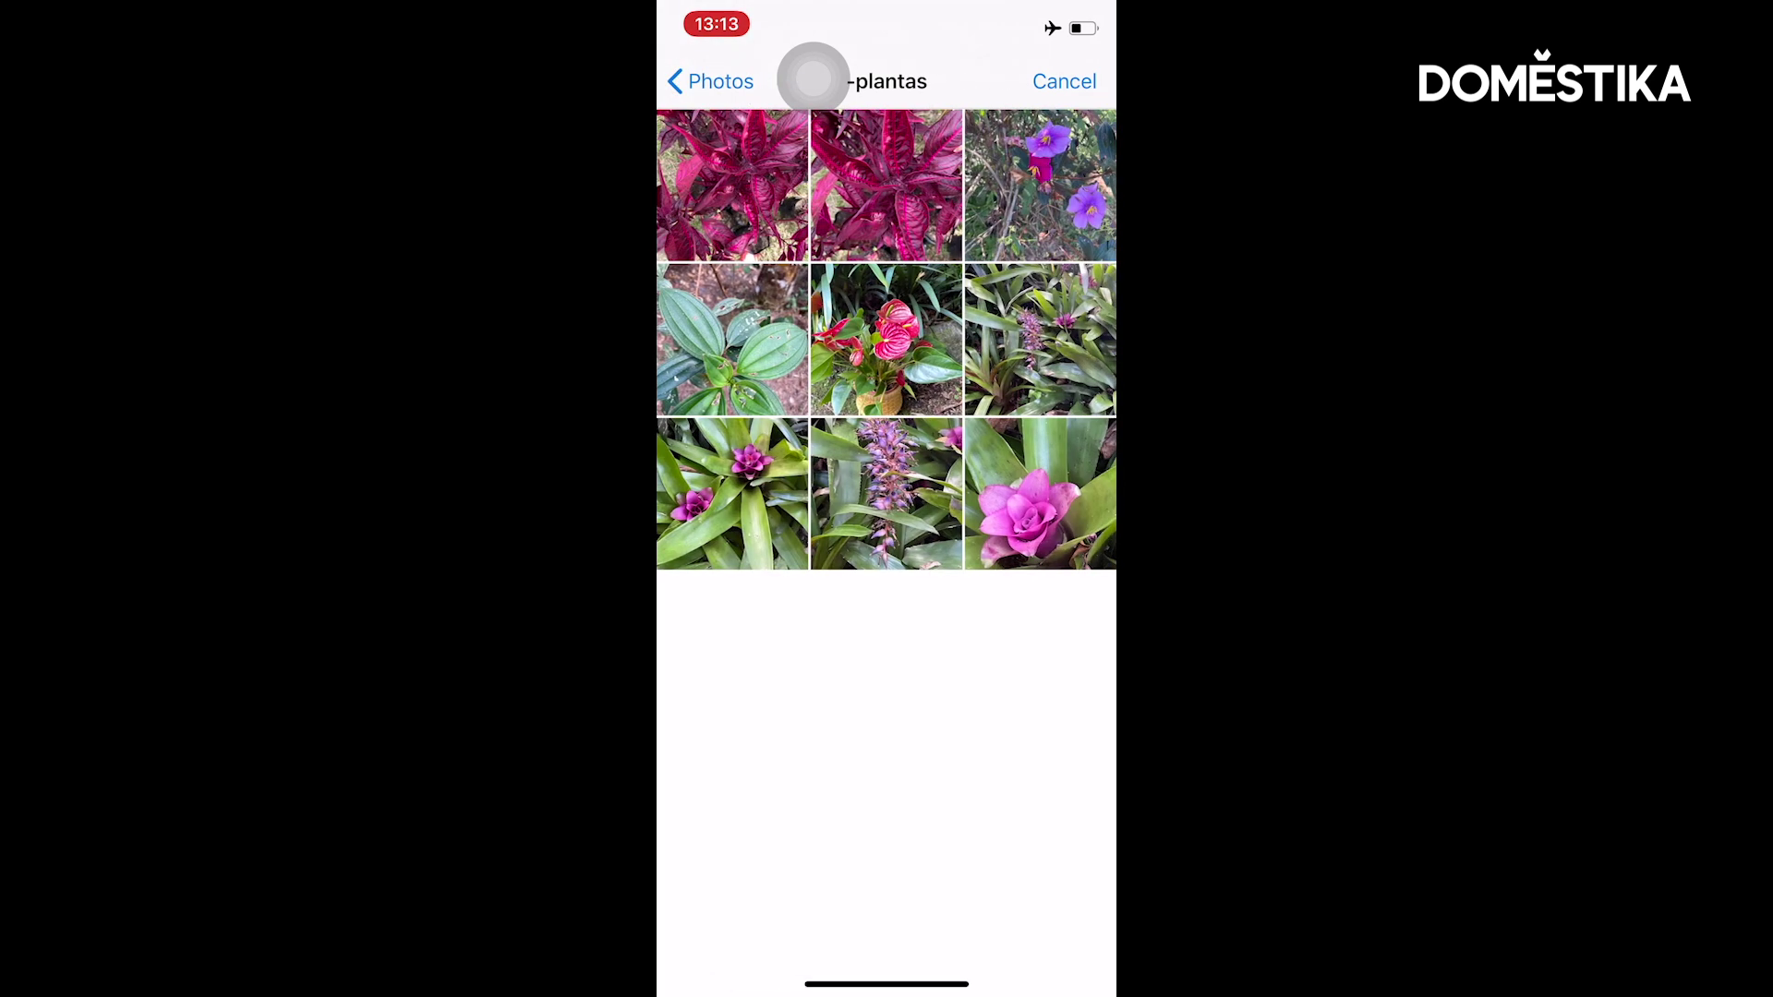
{"action": "left_click", "coordinate": [1040, 185]}
Sample magenta, crimson, yellow and two purple colours from the flowers.
{"action": "mouse_move", "coordinate": [924, 376]}
{"action": "left_mouse_down"}
{"action": "mouse_move", "coordinate": [980, 464]}
{"action": "mouse_move", "coordinate": [857, 588]}
{"action": "left_mouse_up"}
{"action": "left_click_drag", "start_coordinate": [944, 358], "coordinate": [949, 388]}
{"action": "left_click_drag", "start_coordinate": [867, 453], "coordinate": [892, 459]}
{"action": "mouse_move", "coordinate": [857, 588]}
{"action": "left_mouse_down"}
{"action": "mouse_move", "coordinate": [880, 427]}
{"action": "mouse_move", "coordinate": [860, 435]}
{"action": "mouse_move", "coordinate": [877, 418]}
{"action": "left_mouse_up"}
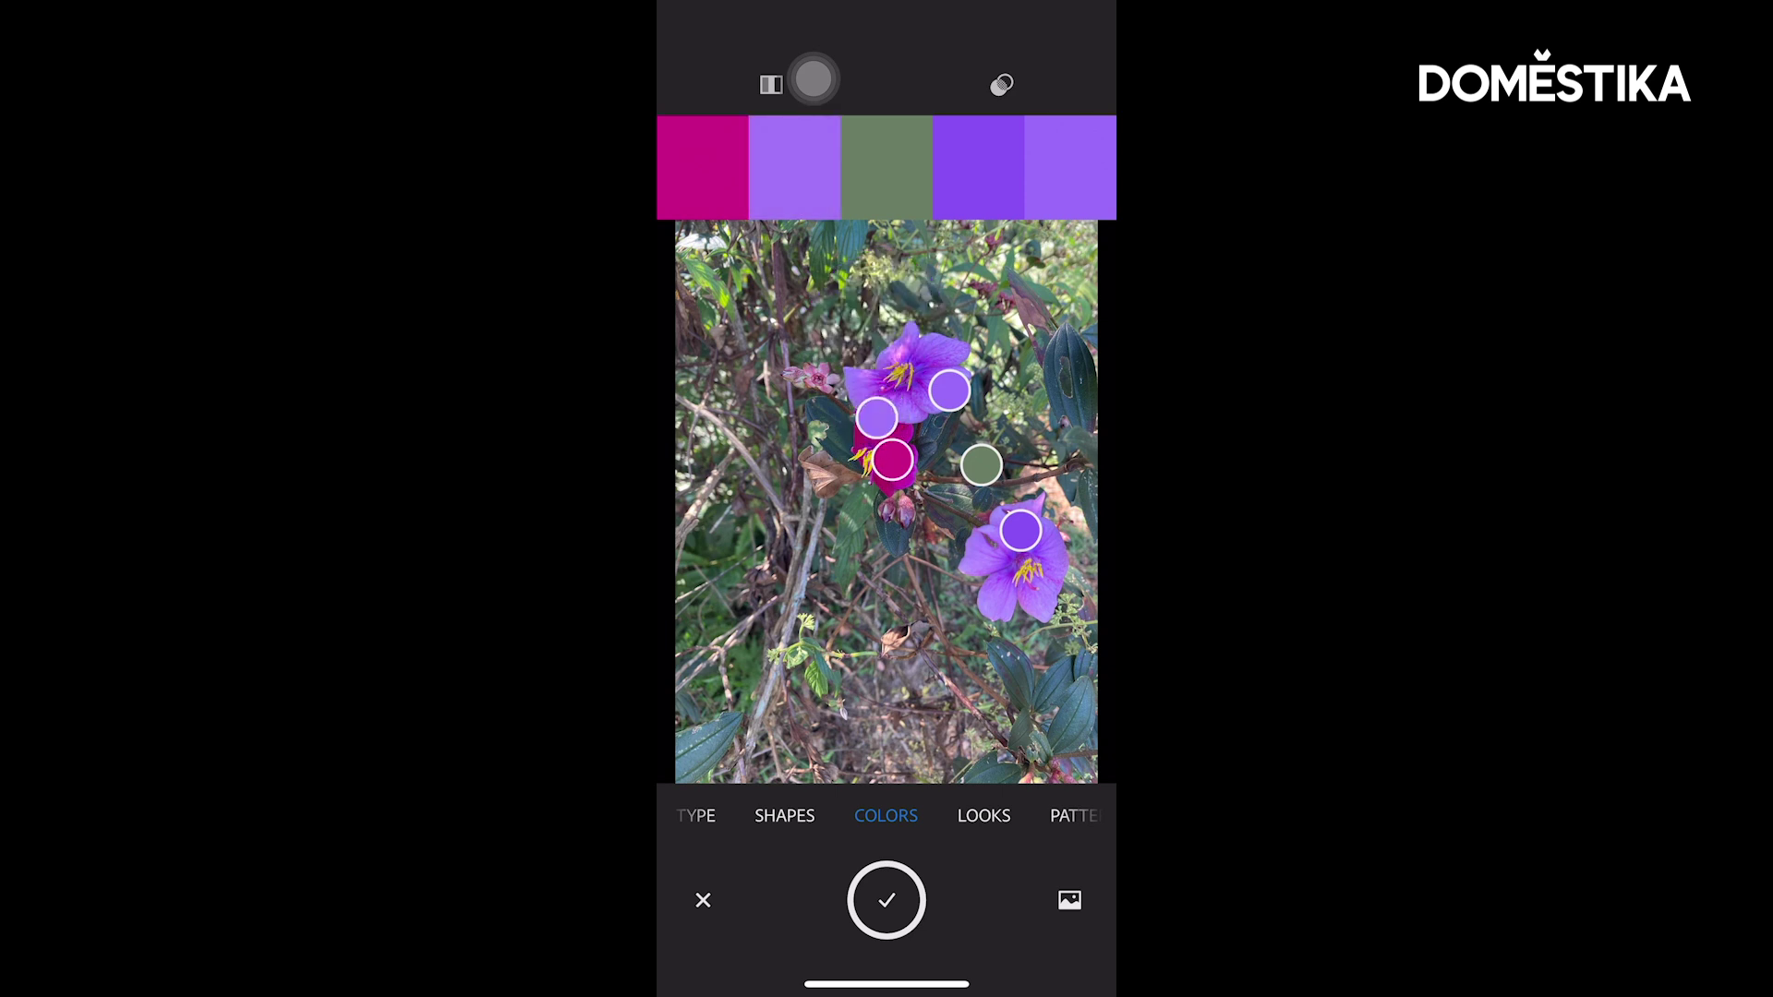
{"action": "mouse_move", "coordinate": [981, 464]}
{"action": "left_mouse_down"}
{"action": "mouse_move", "coordinate": [954, 526]}
{"action": "mouse_move", "coordinate": [1010, 602]}
{"action": "mouse_move", "coordinate": [1021, 570]}
{"action": "mouse_move", "coordinate": [882, 399]}
{"action": "left_mouse_up"}
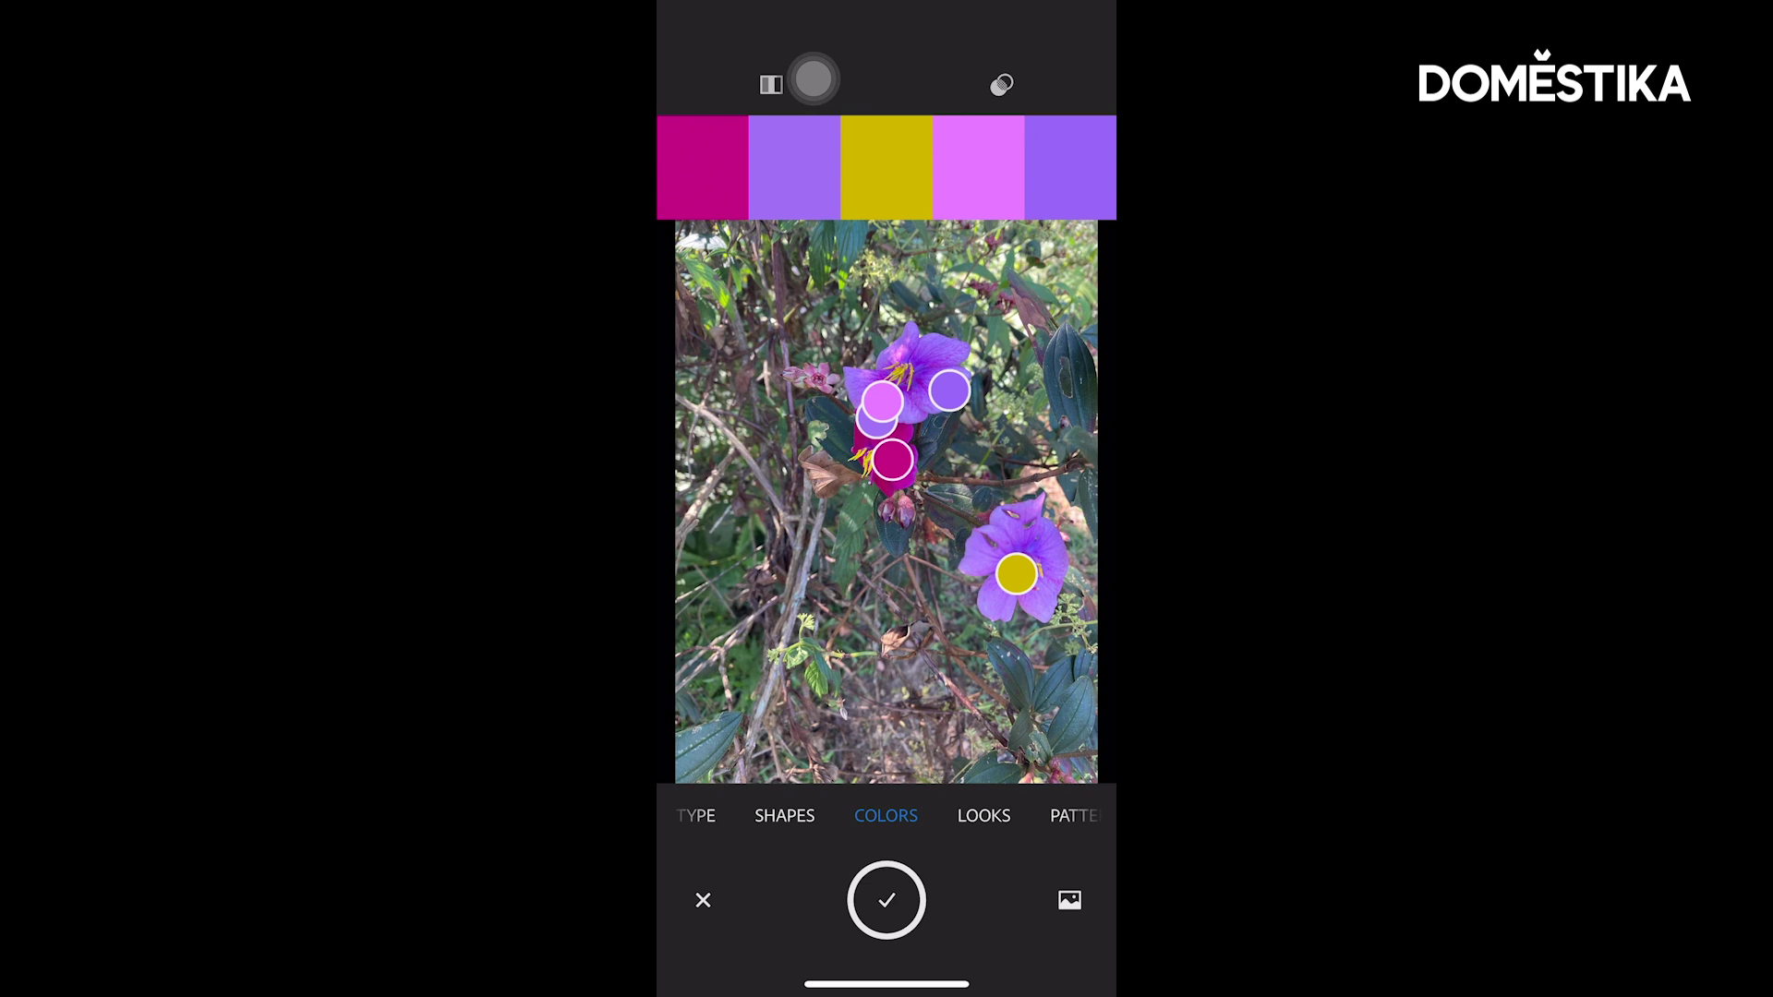
{"action": "mouse_move", "coordinate": [882, 399]}
{"action": "left_mouse_down"}
{"action": "mouse_move", "coordinate": [914, 345]}
{"action": "mouse_move", "coordinate": [946, 345]}
{"action": "mouse_move", "coordinate": [902, 361]}
{"action": "left_mouse_up"}
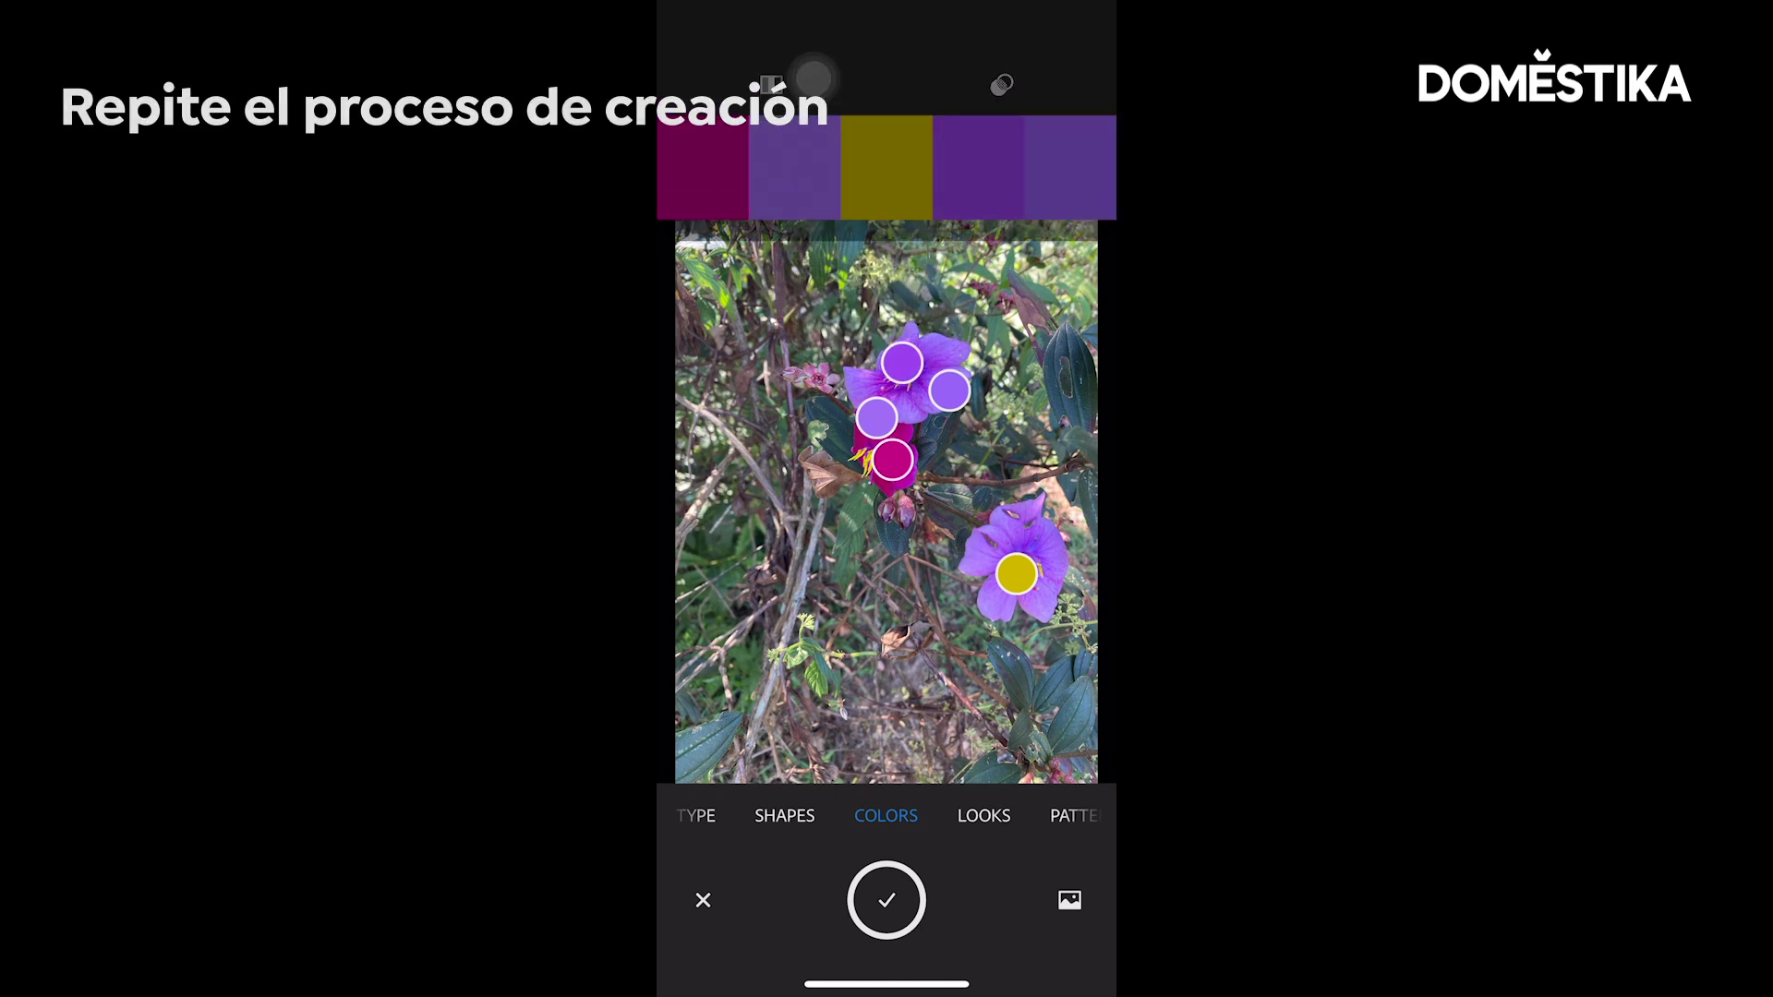
{"action": "left_click_drag", "start_coordinate": [892, 459], "coordinate": [923, 479]}
{"action": "mouse_move", "coordinate": [876, 417]}
{"action": "left_mouse_down"}
{"action": "mouse_move", "coordinate": [893, 447]}
{"action": "mouse_move", "coordinate": [859, 437]}
{"action": "mouse_move", "coordinate": [912, 474]}
{"action": "left_mouse_up"}
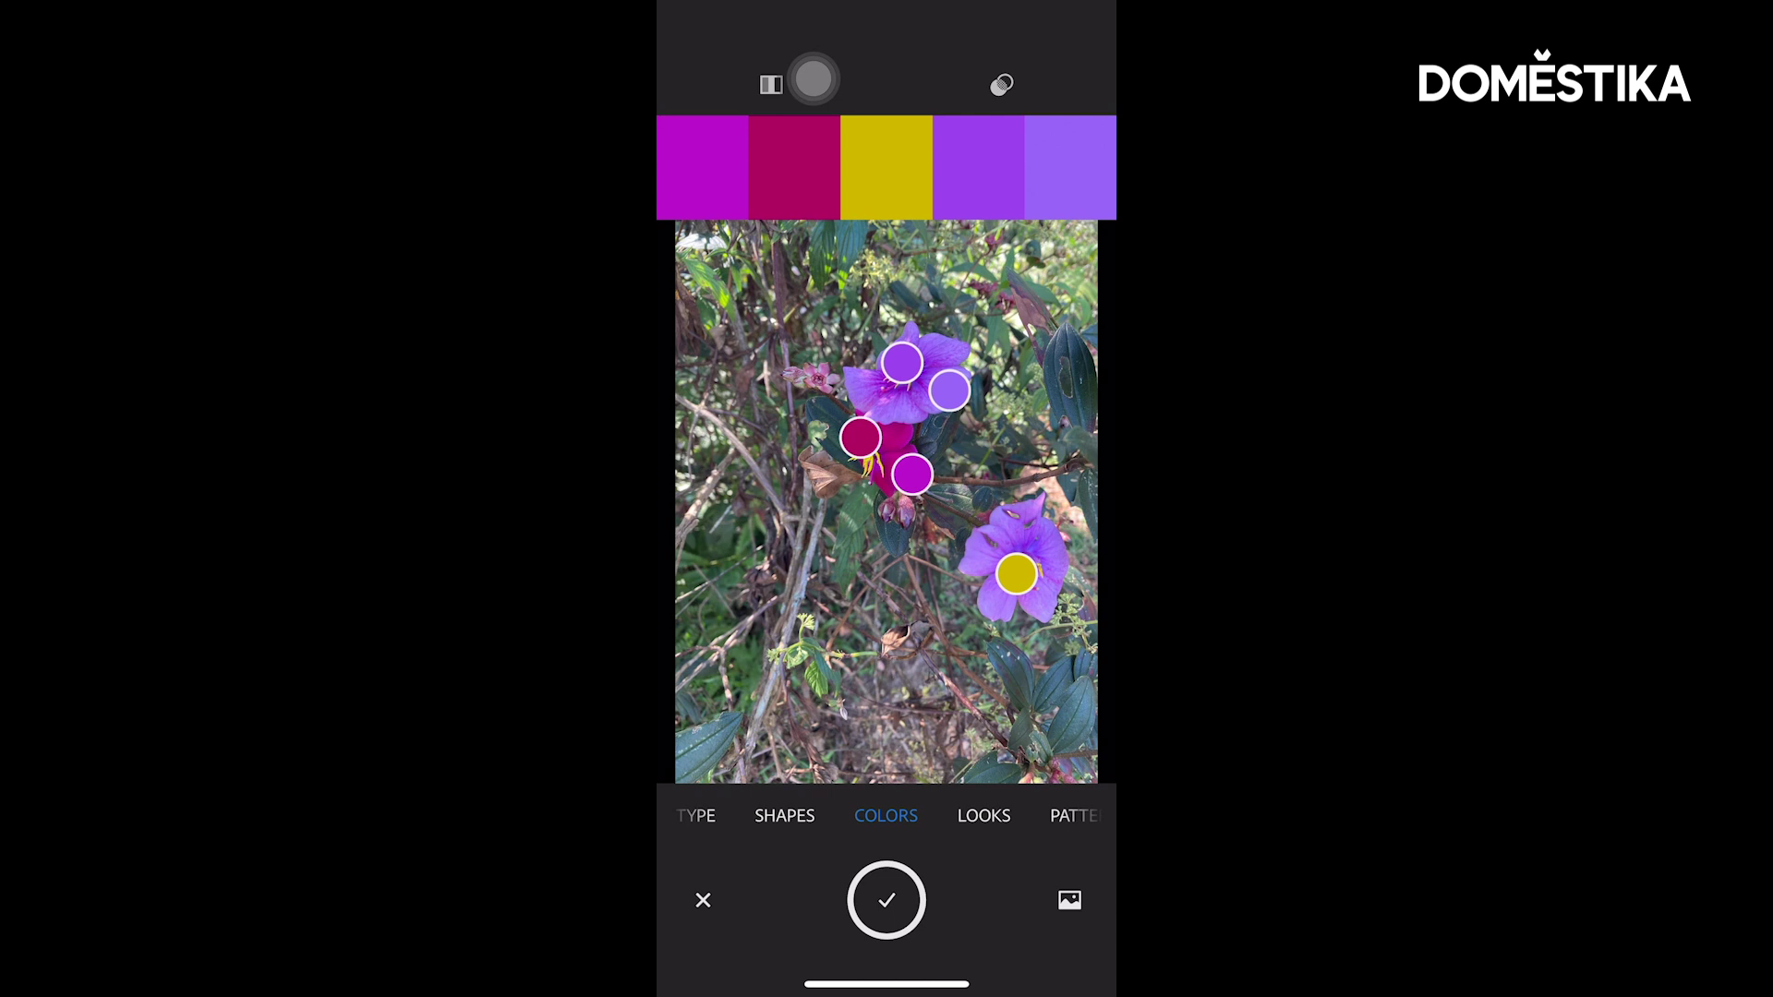
Accept the palette and rename it from 'Color Theme 6' to 'Siete cueros'.
{"action": "left_click", "coordinate": [886, 900]}
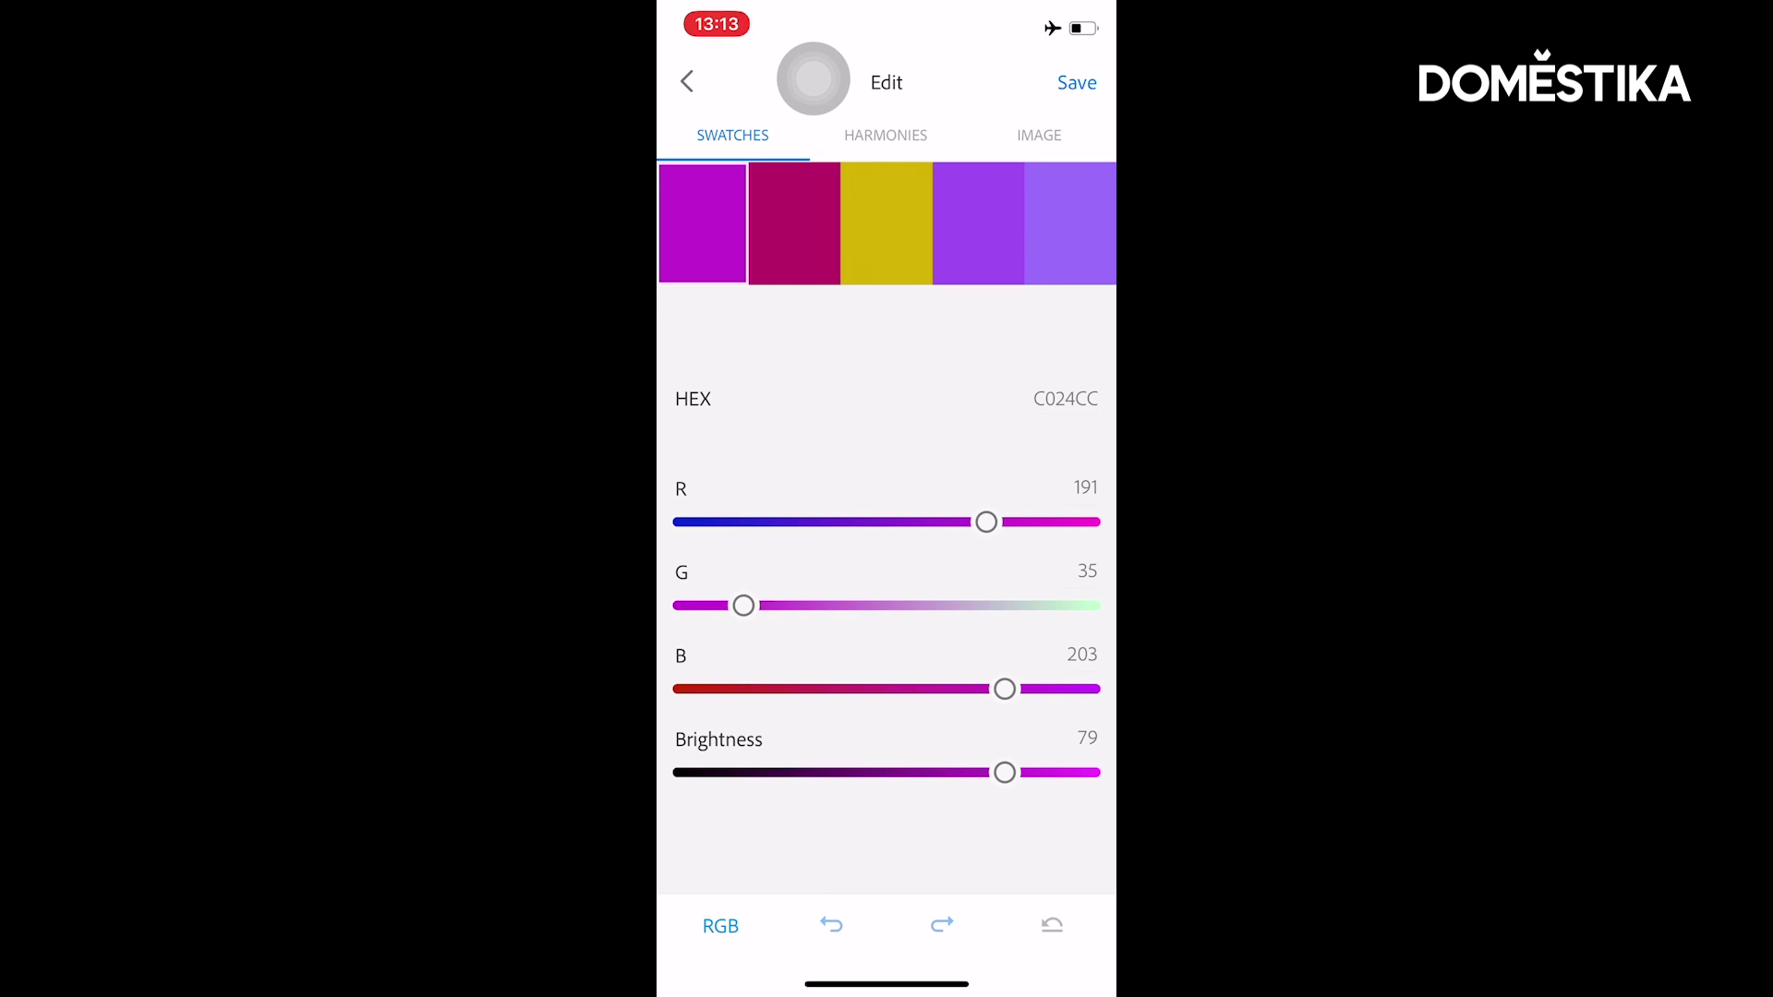
{"action": "left_click", "coordinate": [1077, 83]}
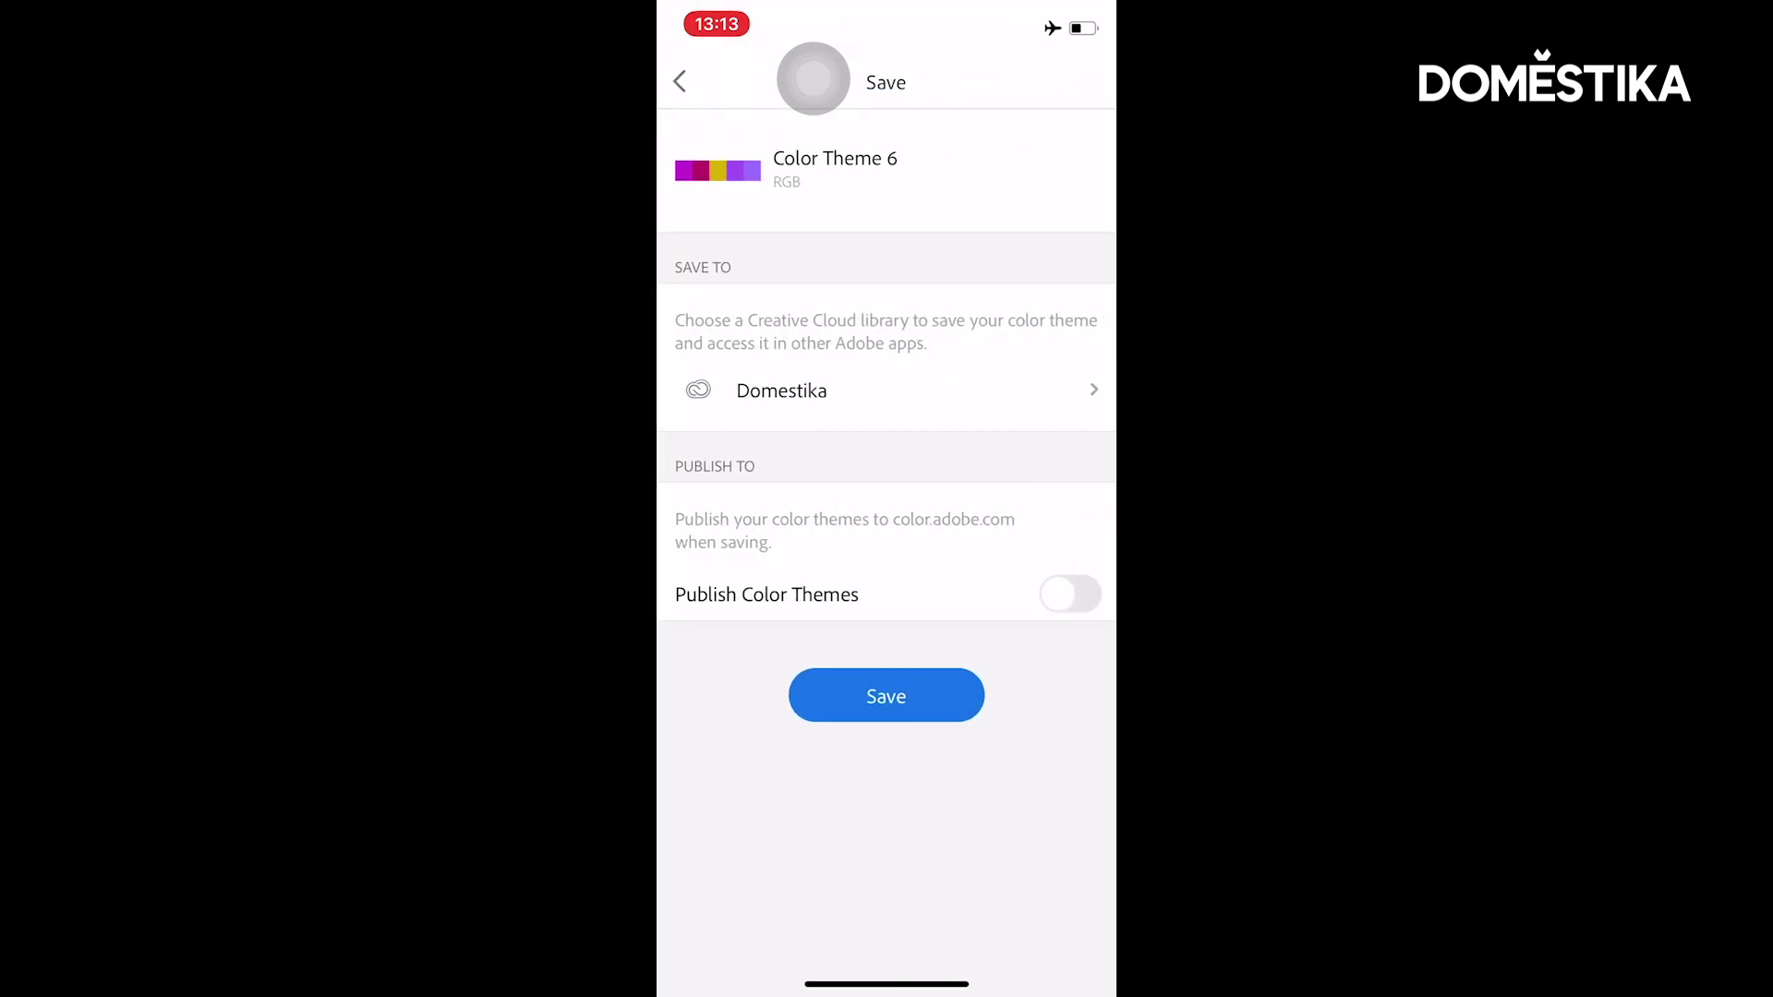
{"action": "left_click", "coordinate": [835, 157]}
{"action": "left_click", "coordinate": [1006, 157]}
{"action": "type", "text": "N"}
{"action": "key", "text": "BackSpace"}
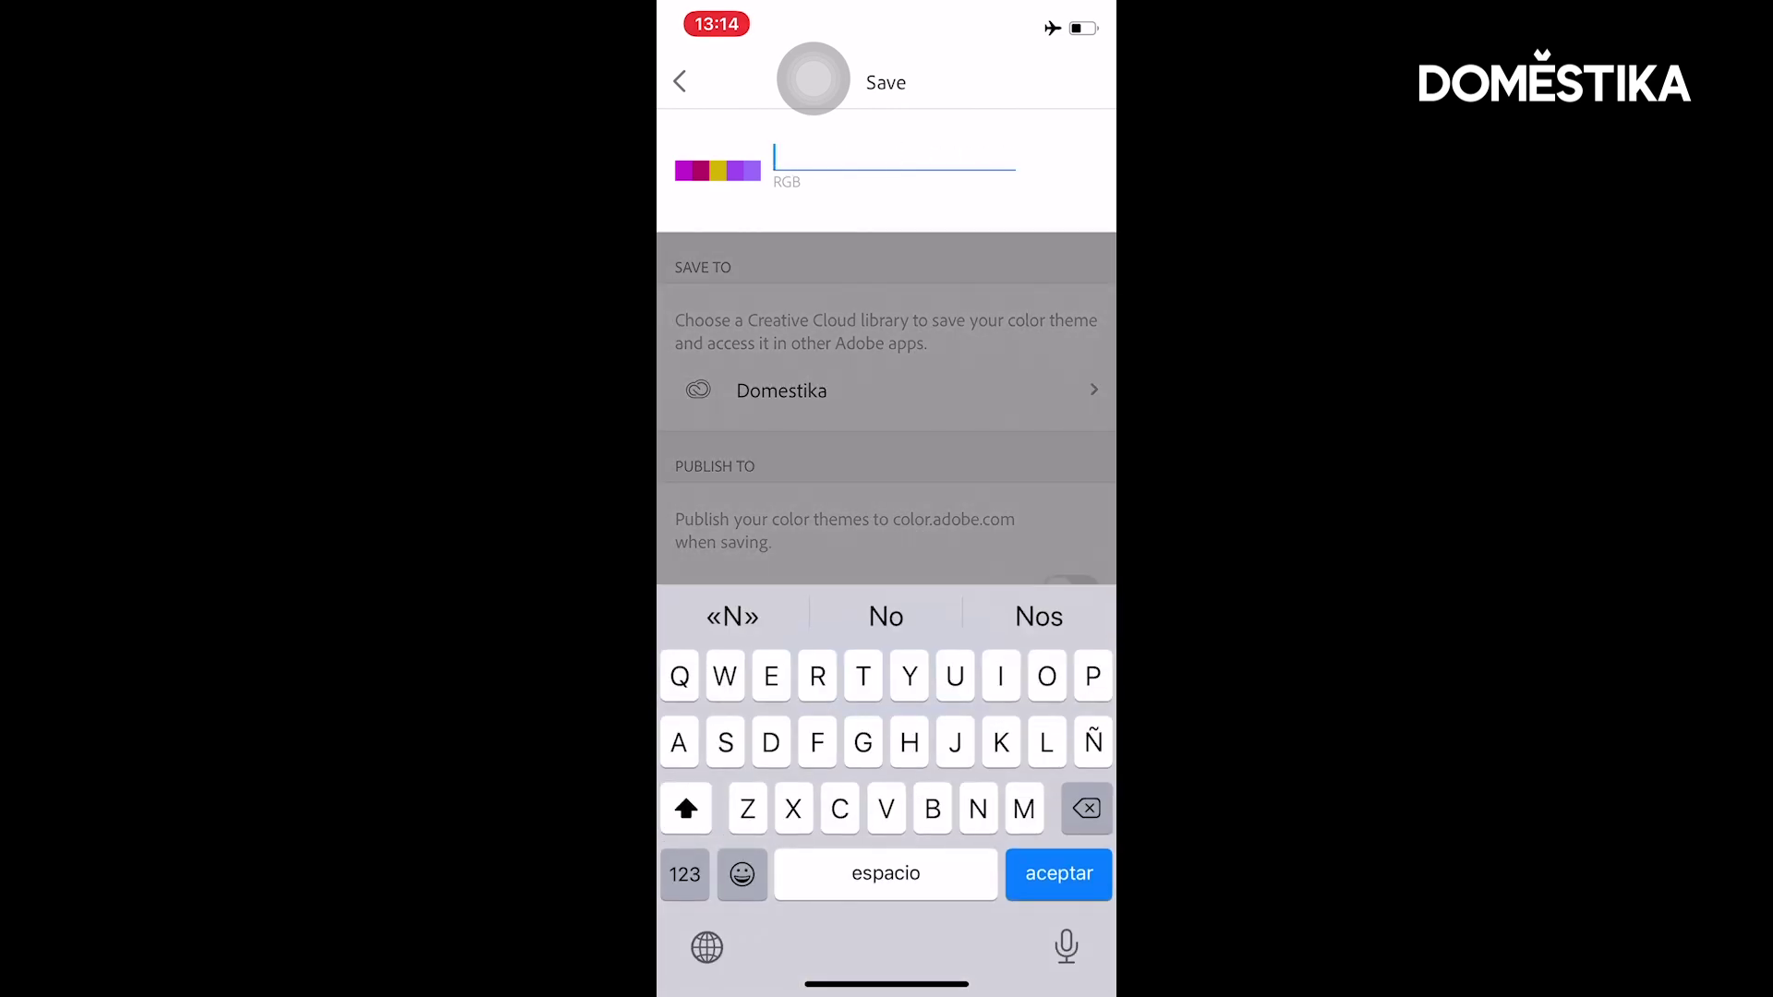
{"action": "type", "text": "Siete cuero"}
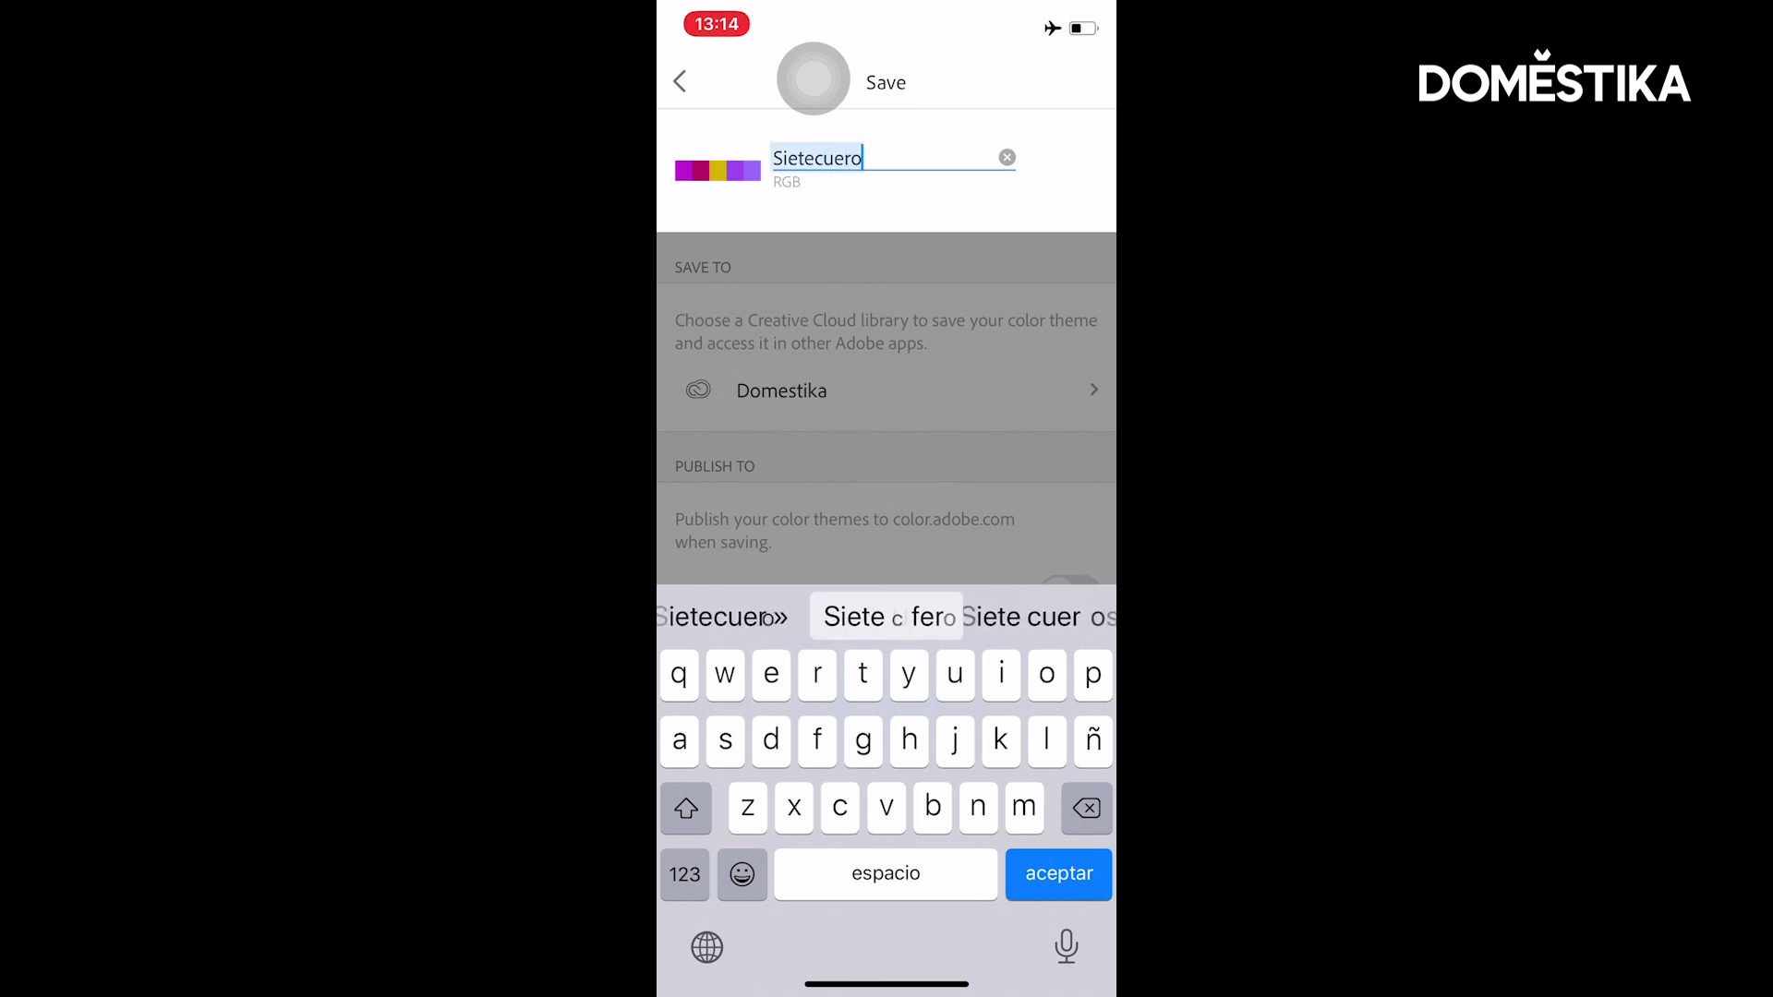
{"action": "type", "text": "s"}
{"action": "key", "text": "Return"}
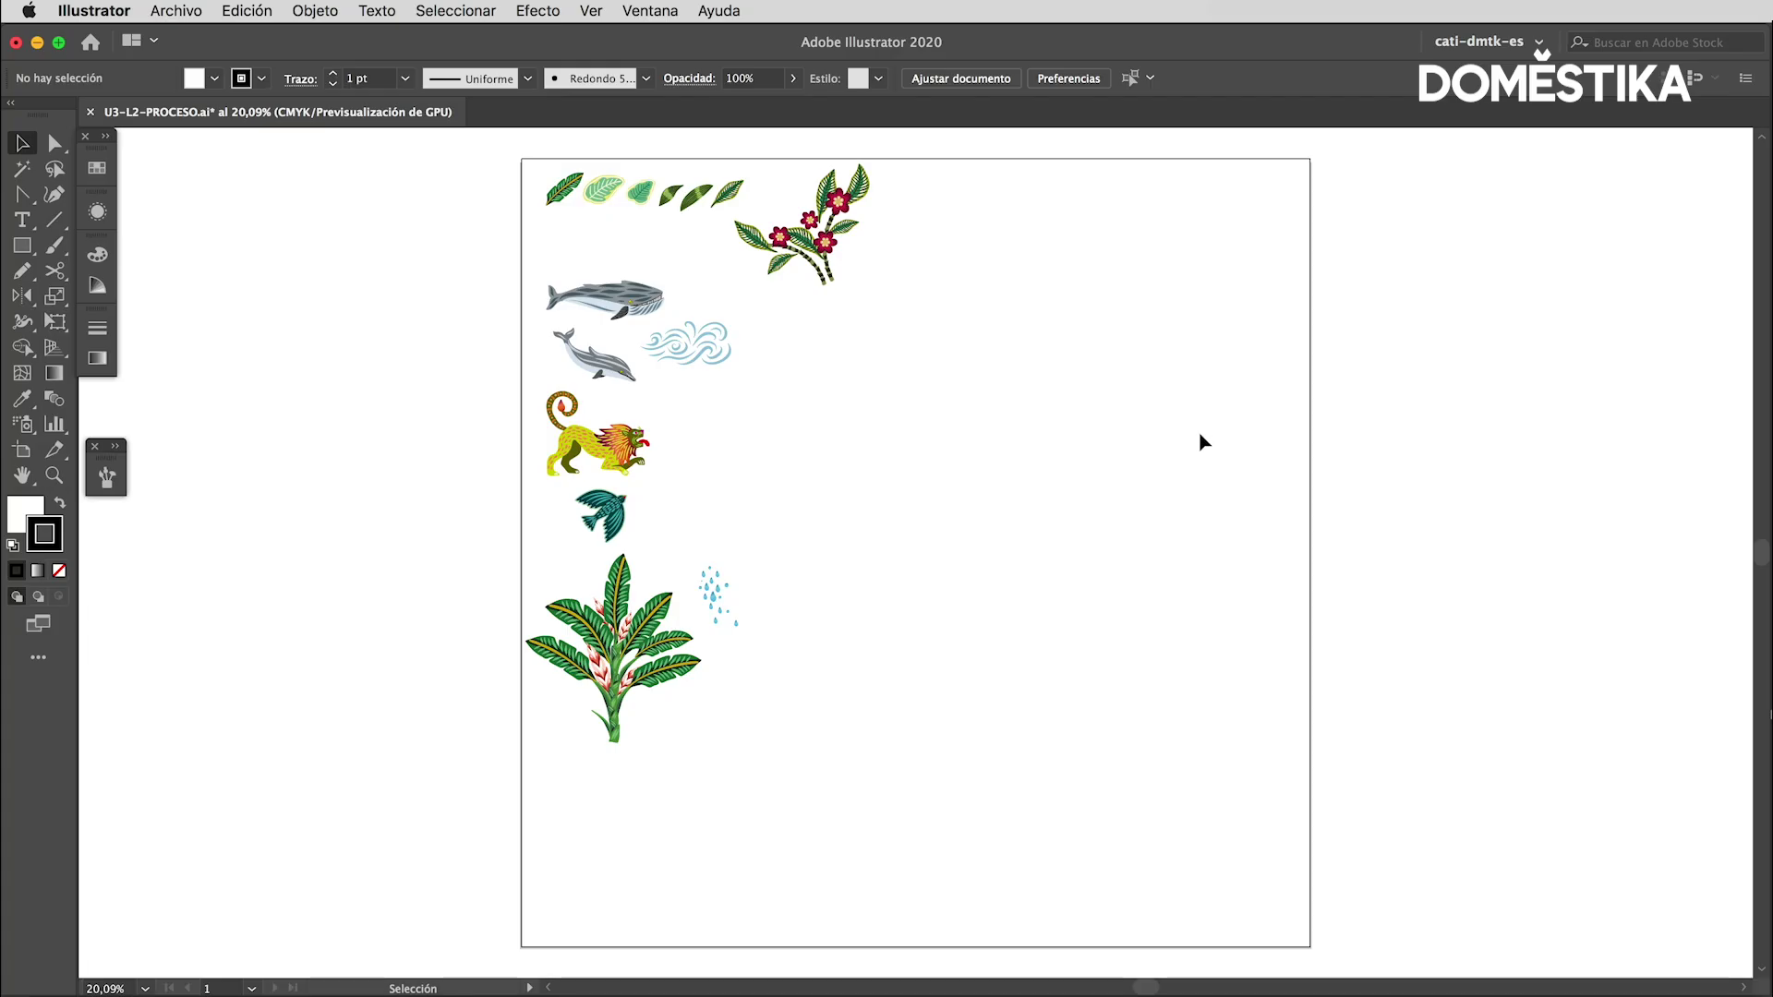
Open the Libraries panel via Ventana > Bibliotecas to show the Domestika colour themes.
{"action": "left_click", "coordinate": [659, 7]}
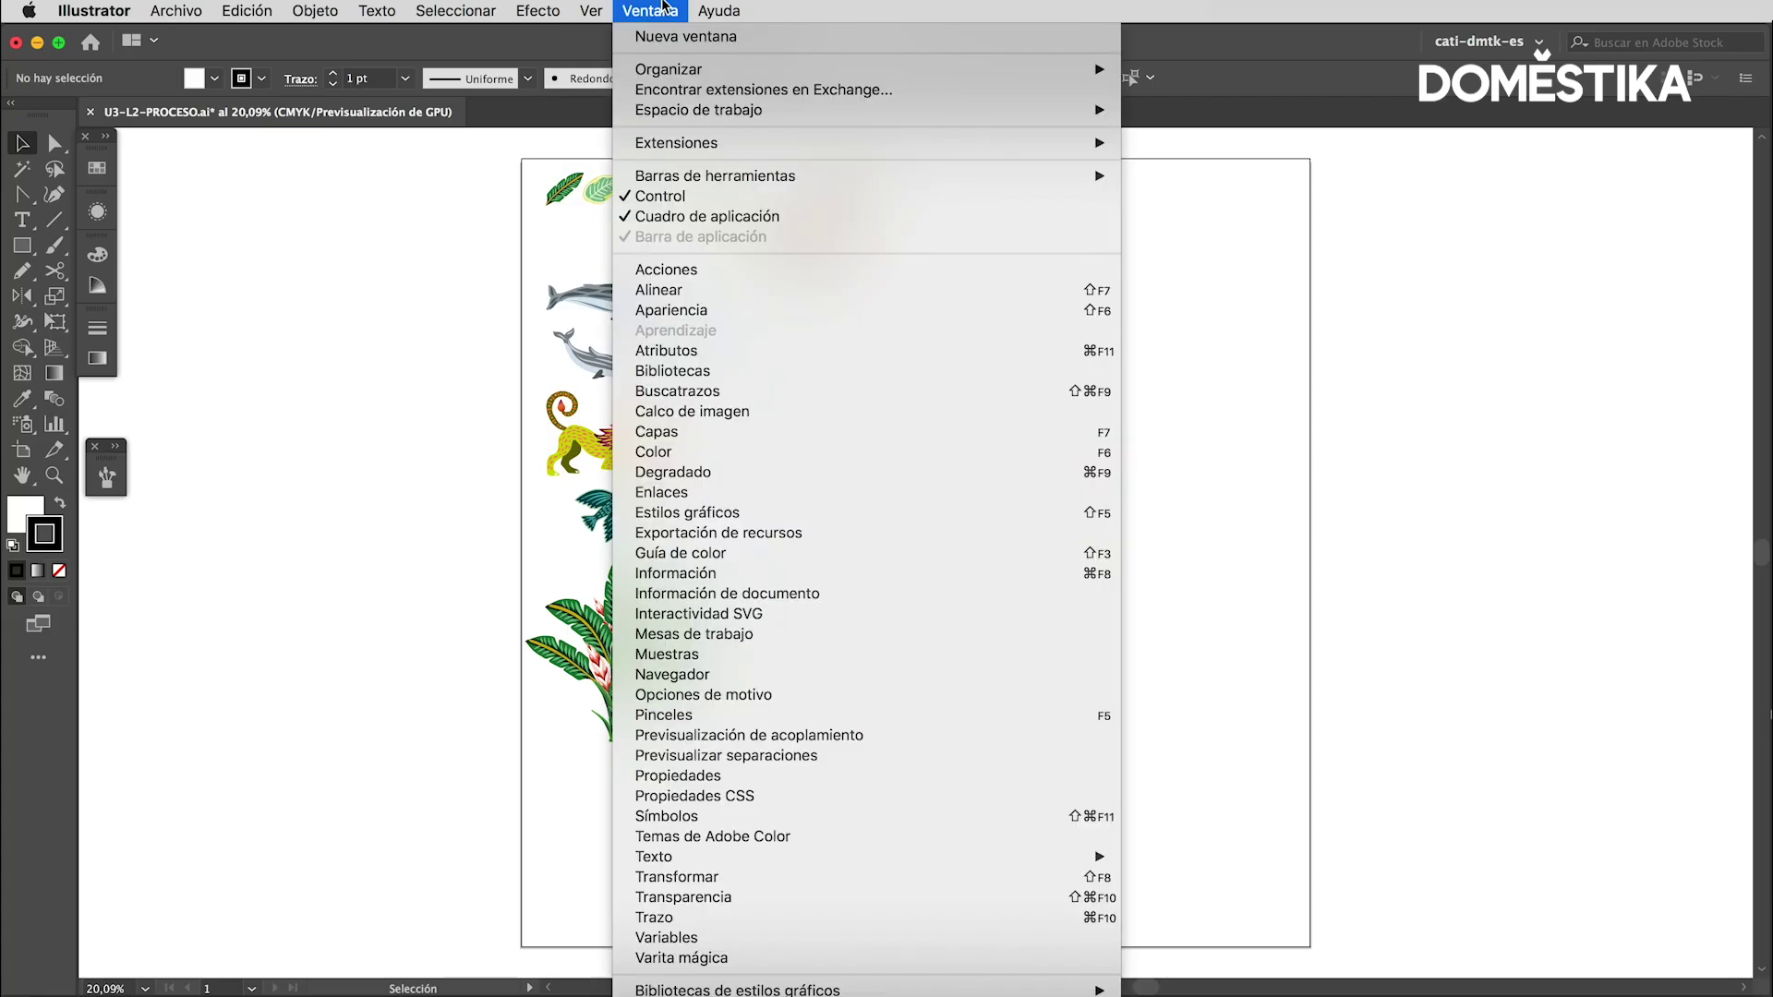
{"action": "left_click", "coordinate": [750, 372]}
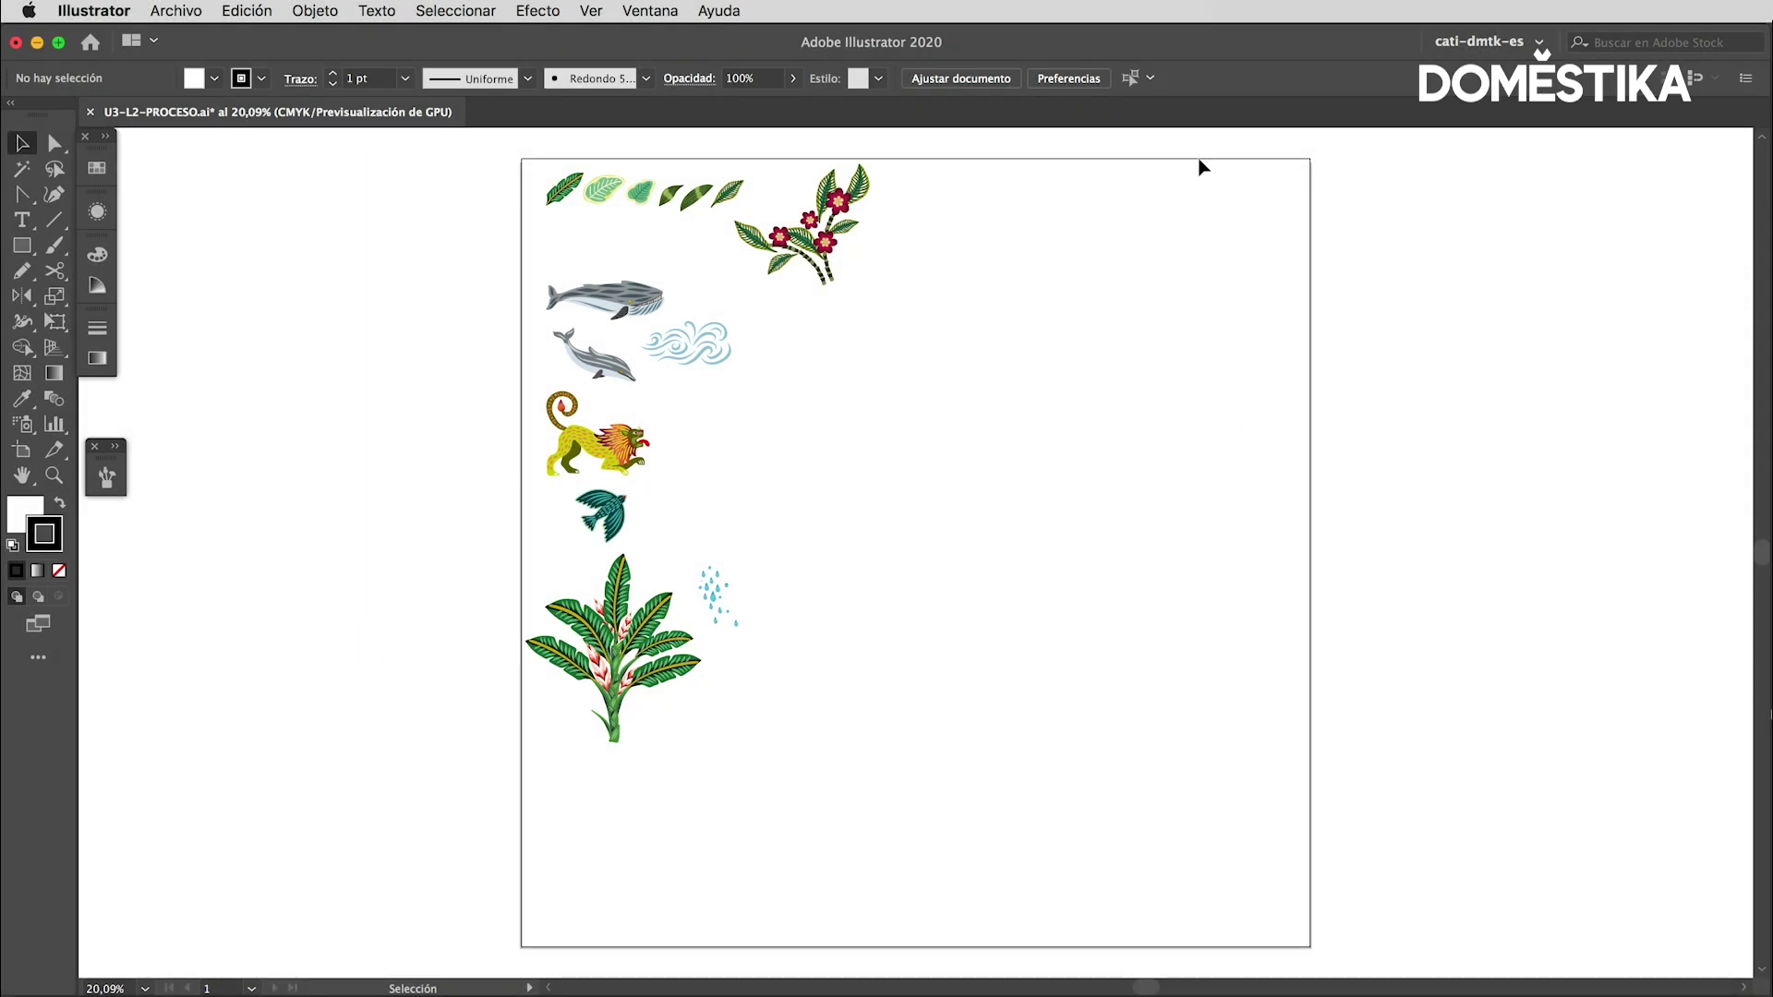
{"action": "left_click", "coordinate": [660, 8]}
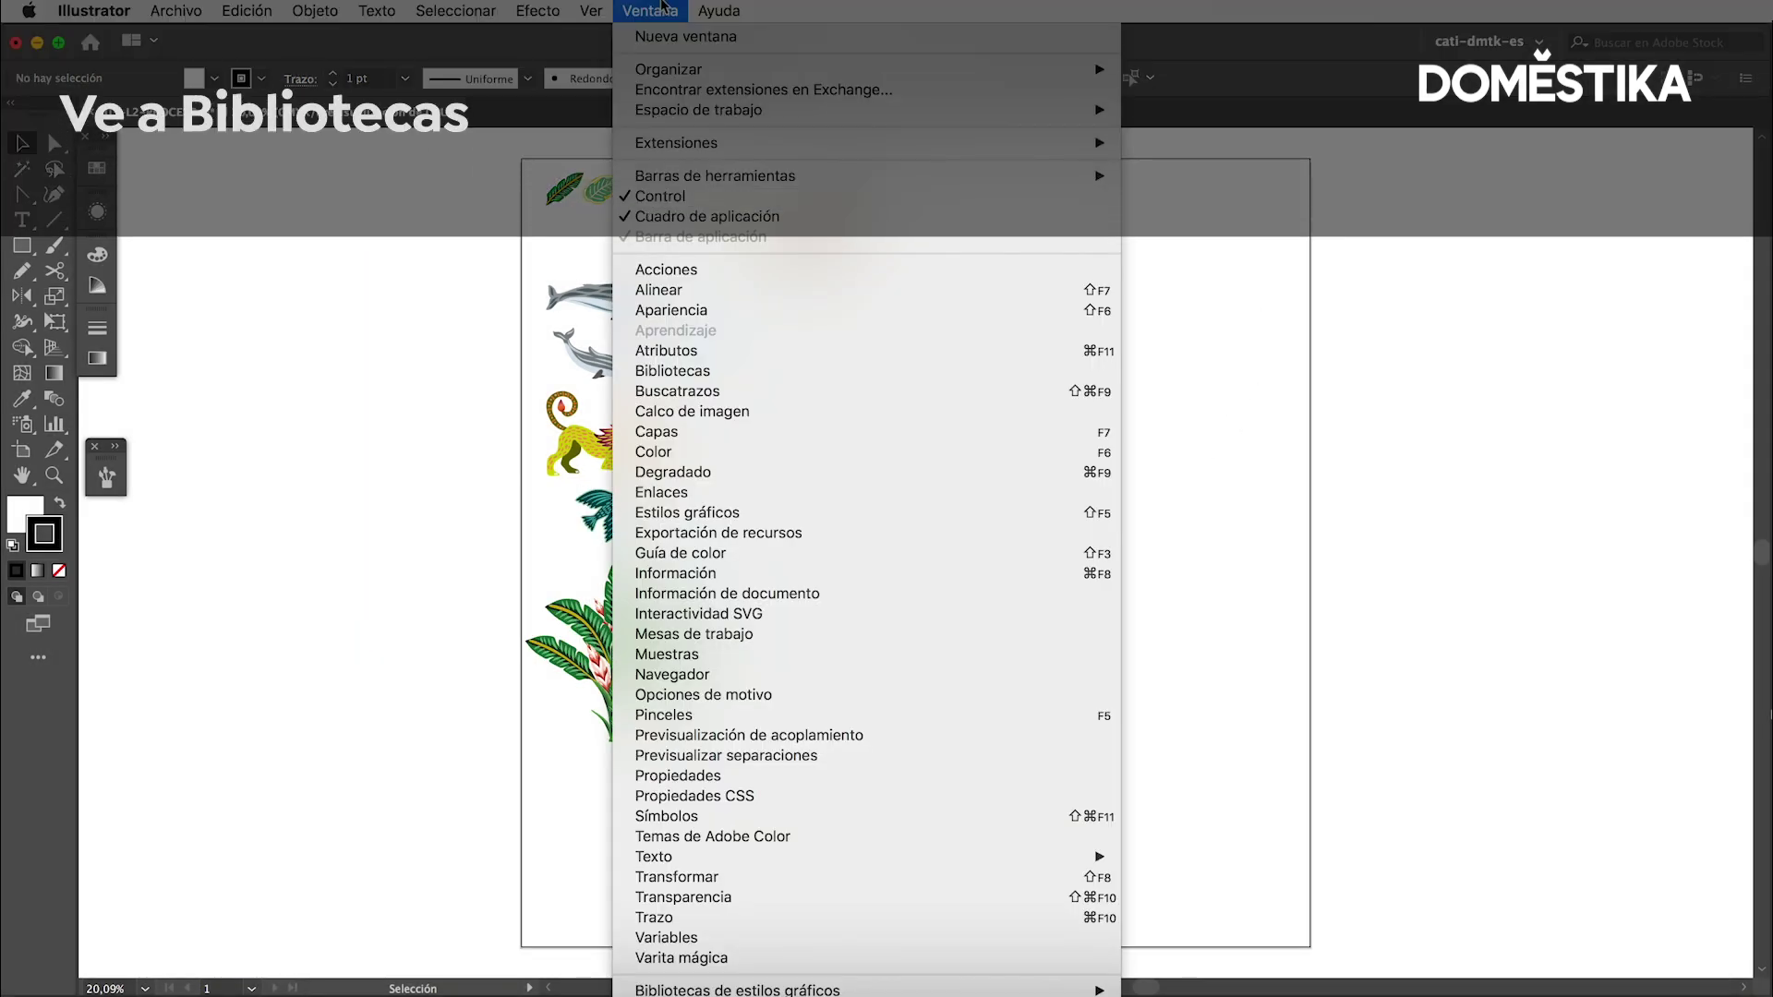
{"action": "left_click", "coordinate": [749, 371]}
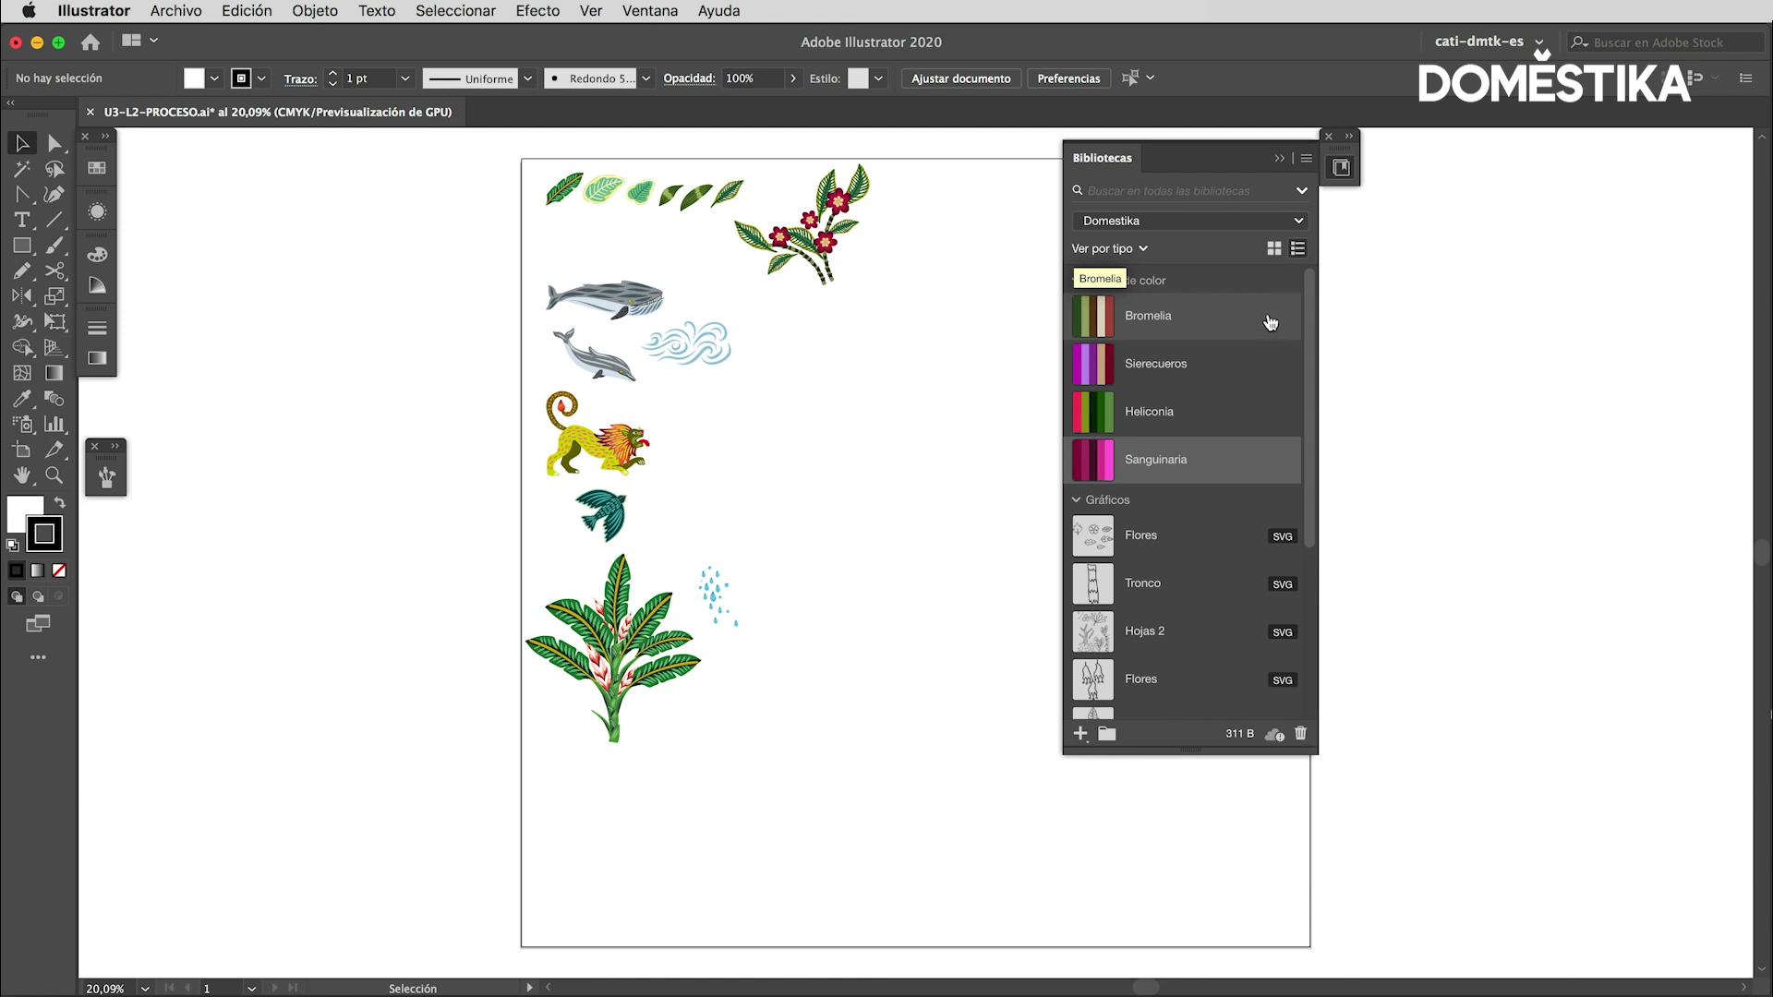
Add the Bromelia, Sierecueros, Heliconia and Sanguinaria themes to Swatches, then close Libraries.
{"action": "left_click", "coordinate": [101, 170]}
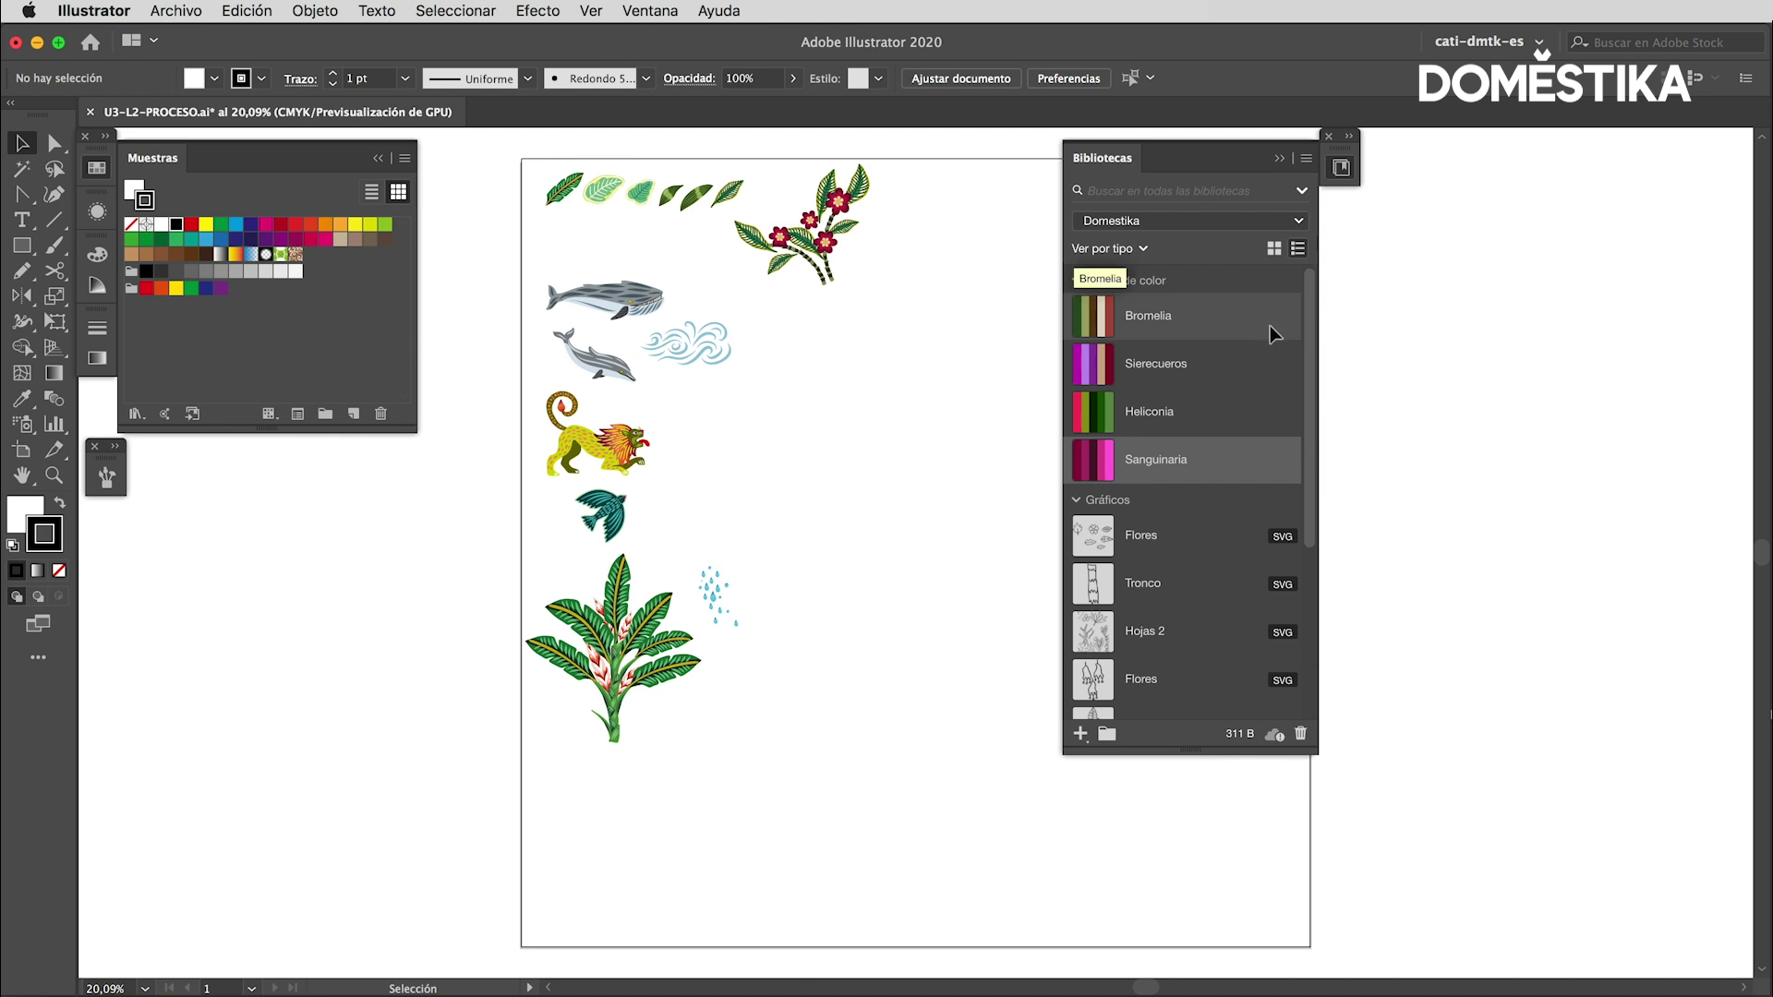
{"action": "right_click", "coordinate": [1266, 322]}
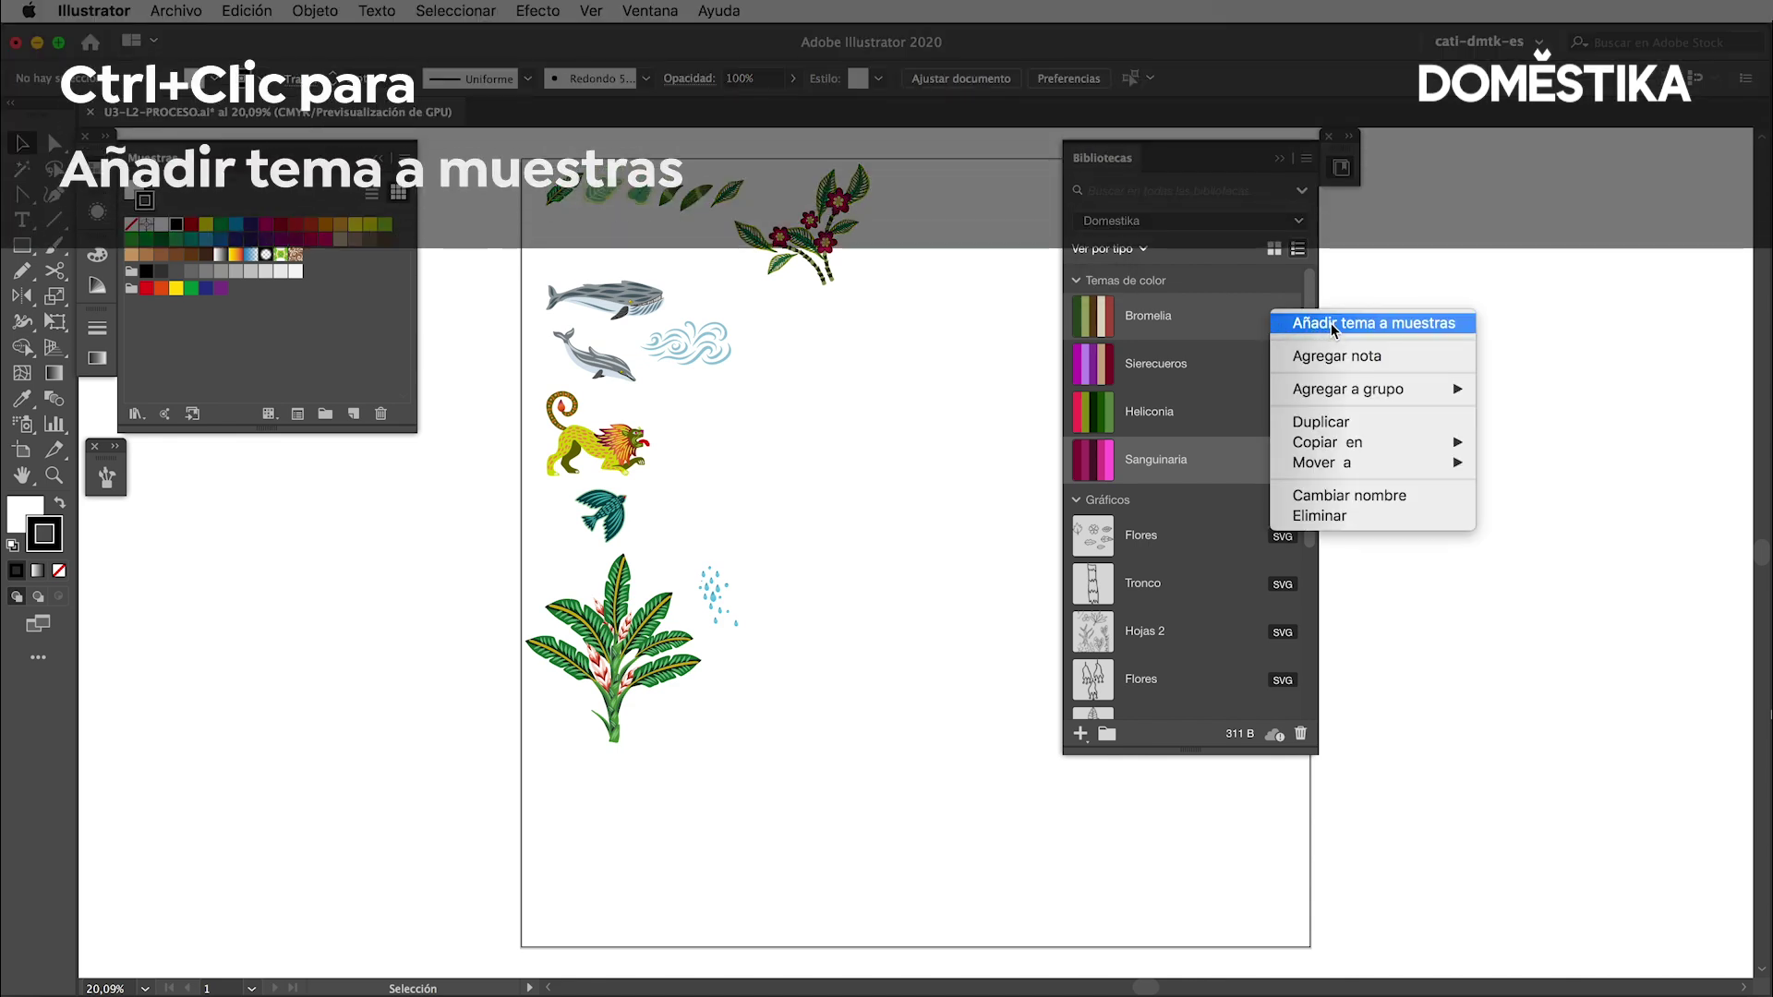
{"action": "left_click", "coordinate": [1335, 324]}
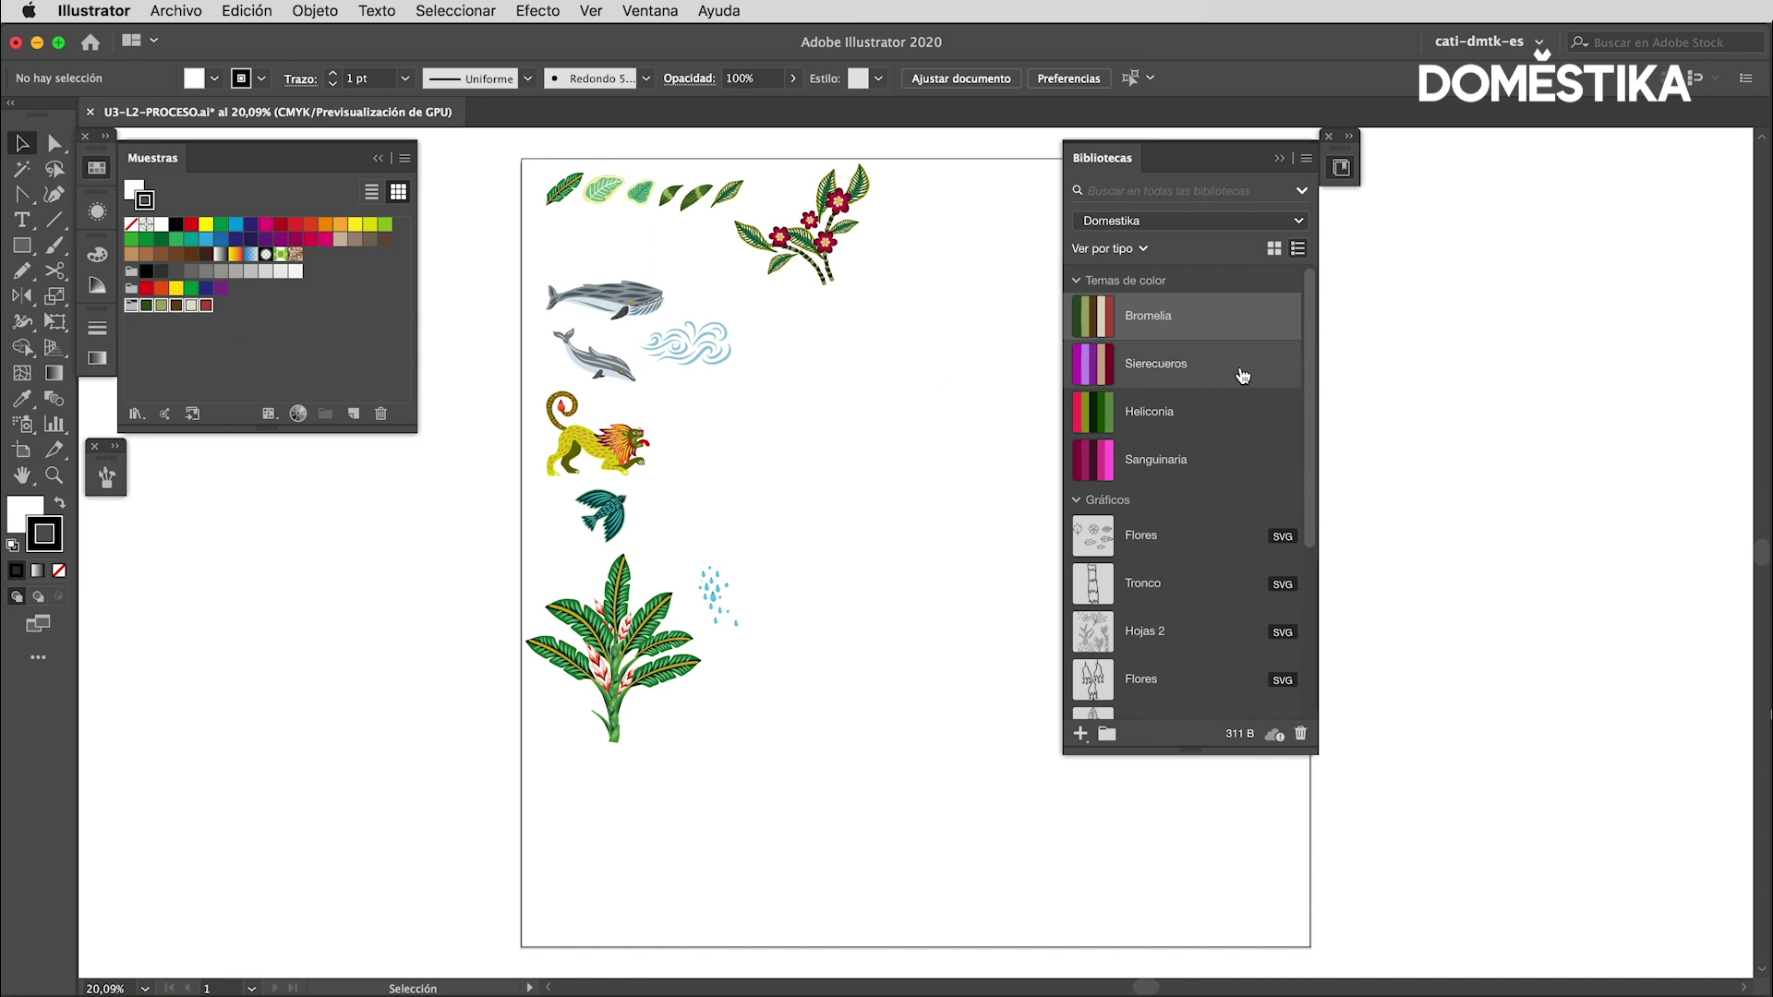
{"action": "right_click", "coordinate": [1259, 372]}
{"action": "left_click", "coordinate": [1267, 374]}
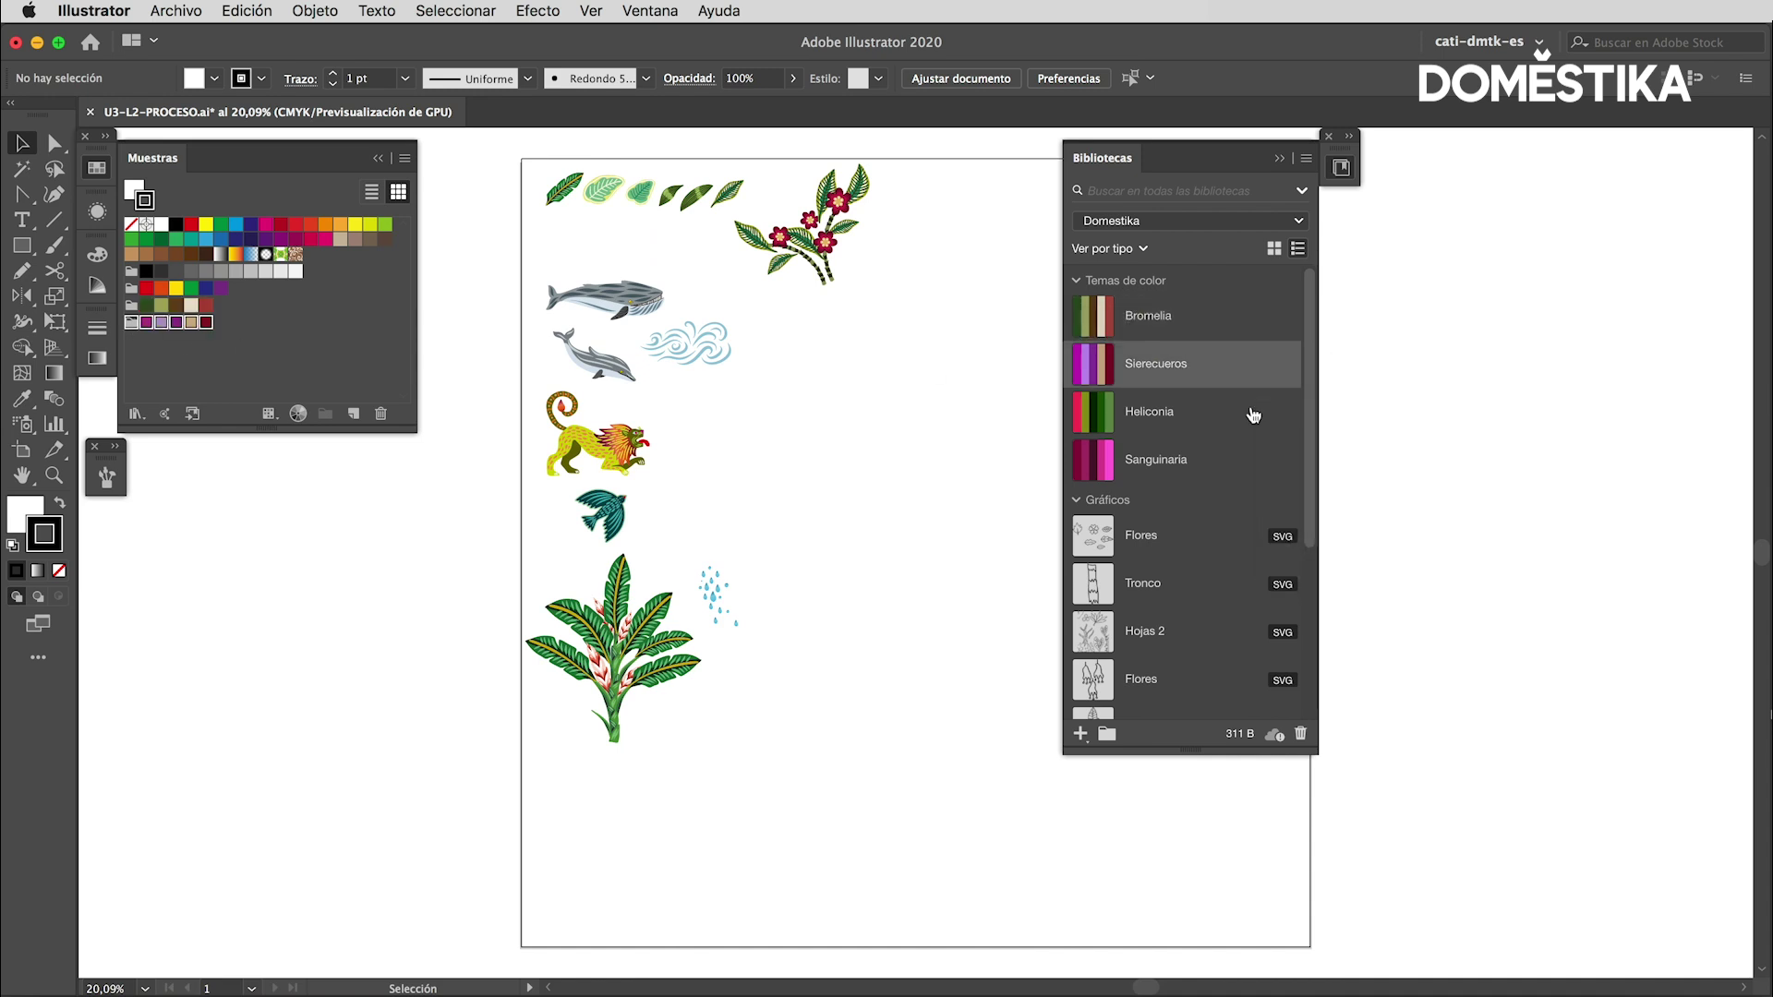
{"action": "right_click", "coordinate": [1265, 420]}
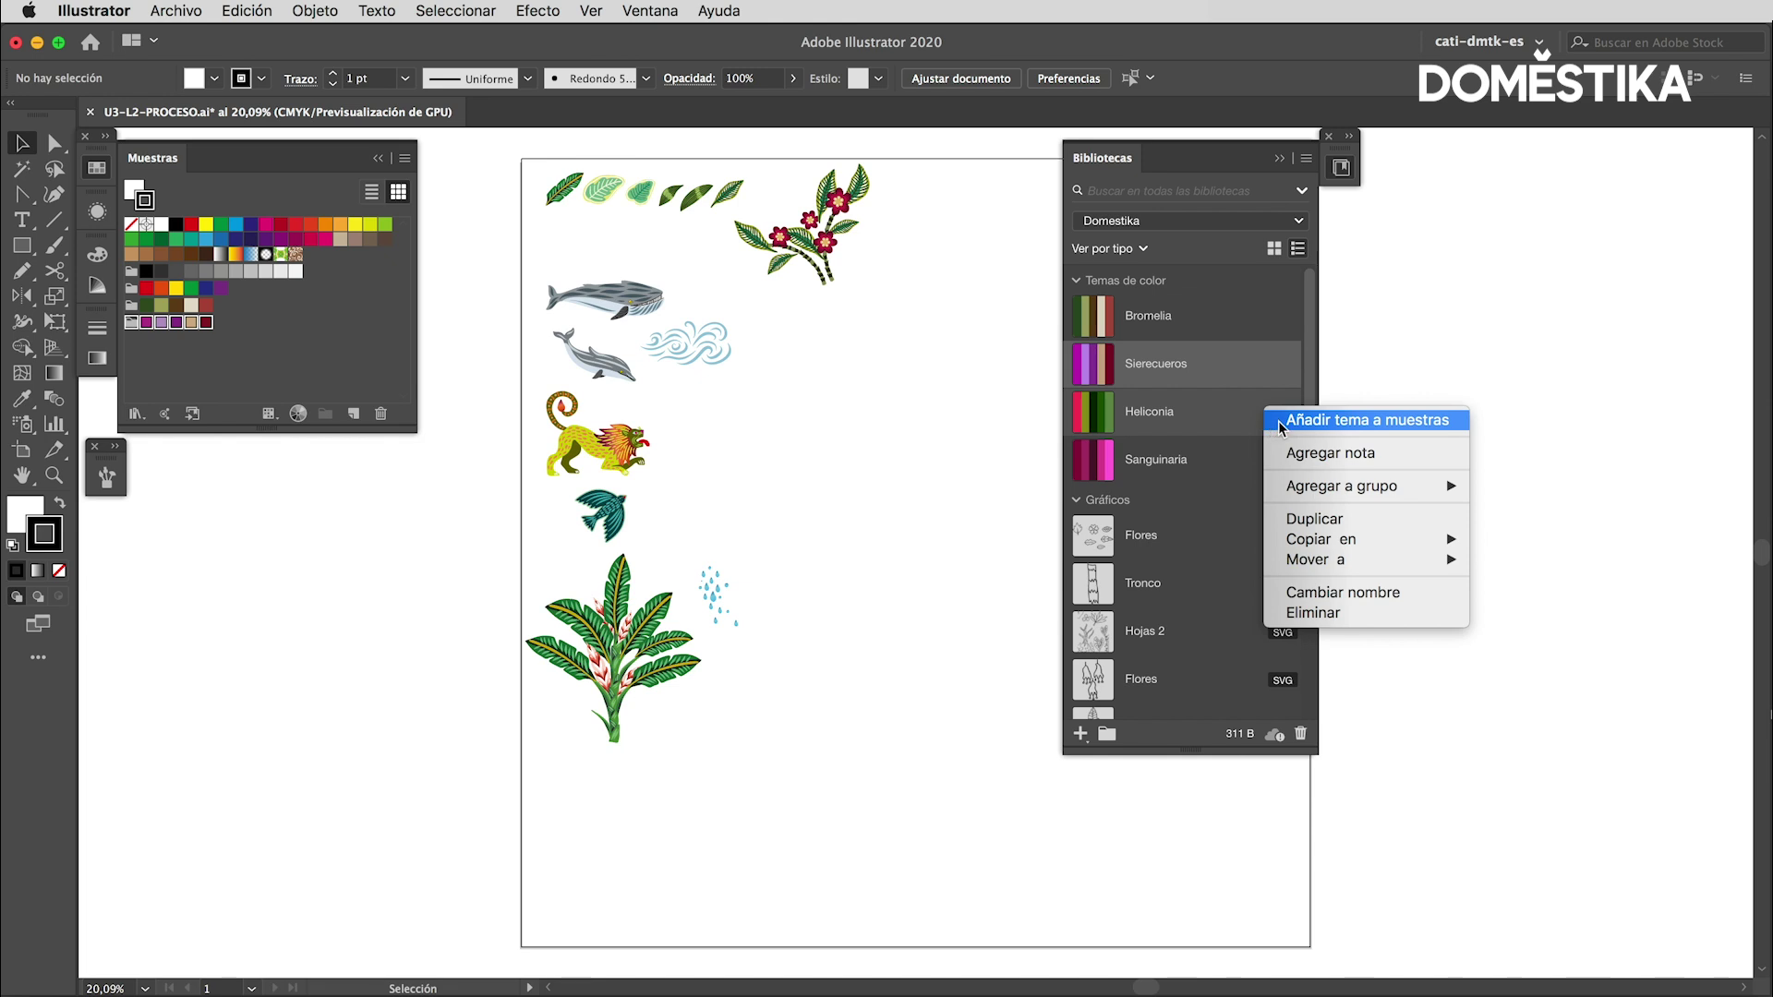
{"action": "left_click", "coordinate": [1327, 422]}
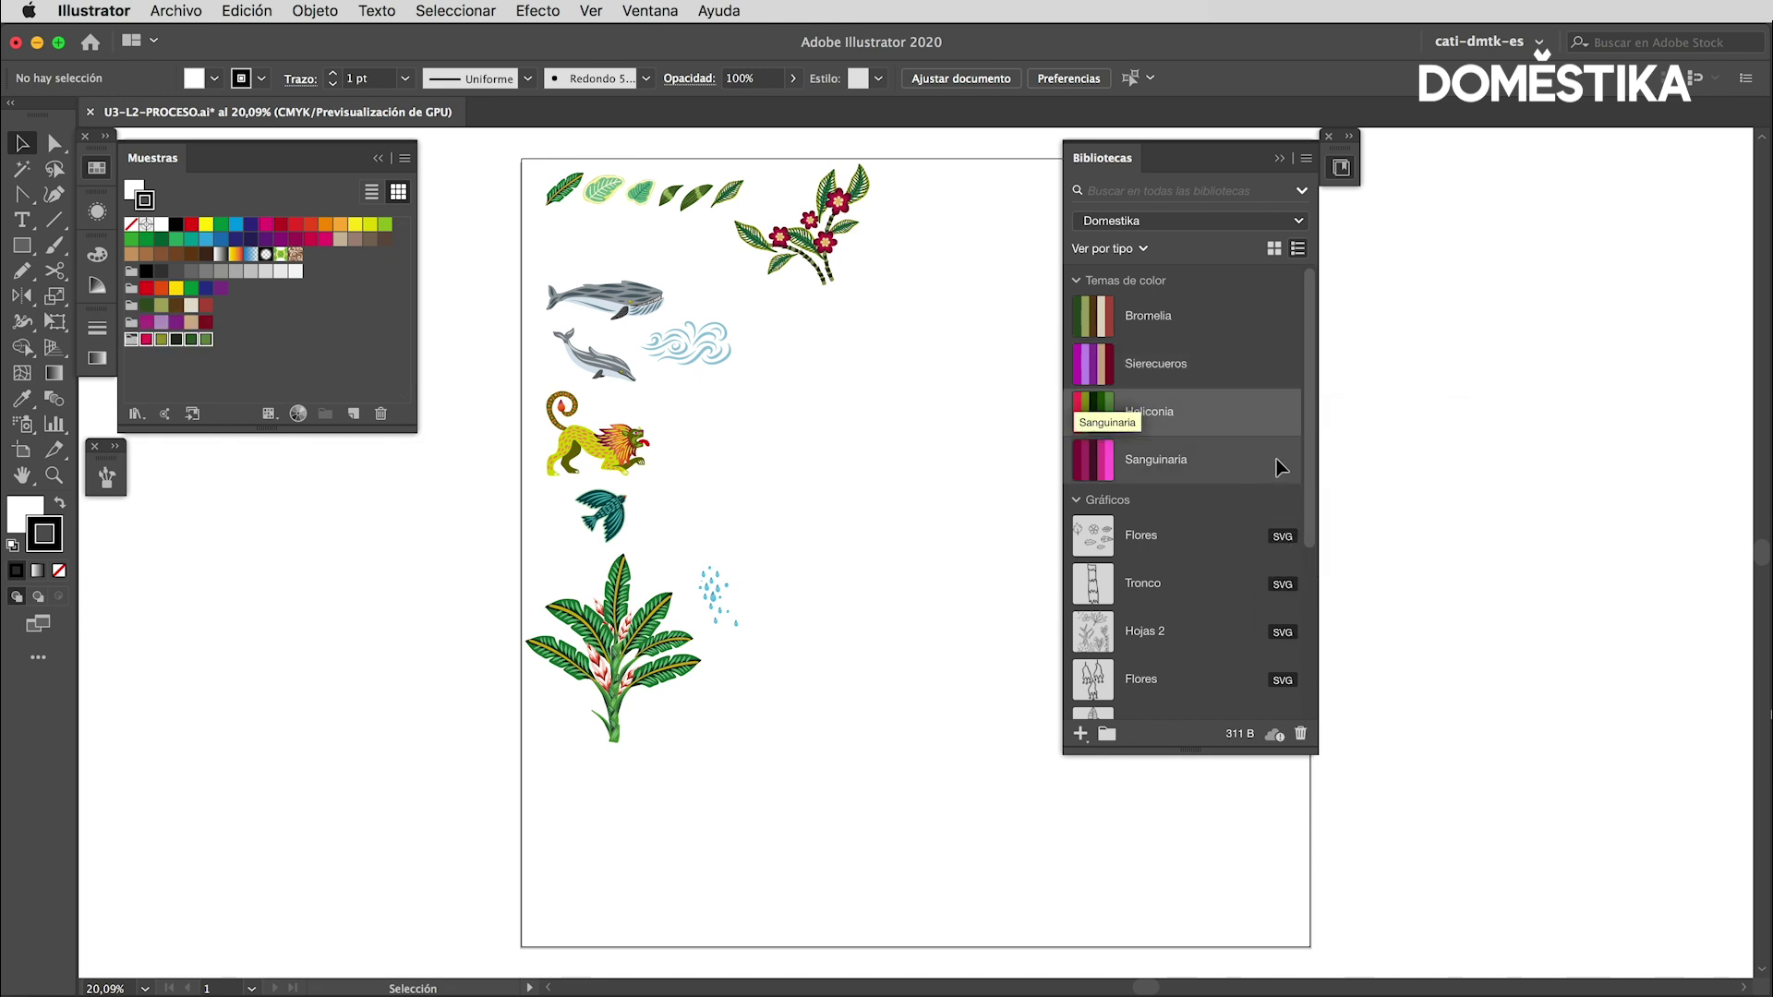
{"action": "right_click", "coordinate": [1280, 466]}
{"action": "left_click", "coordinate": [1339, 471]}
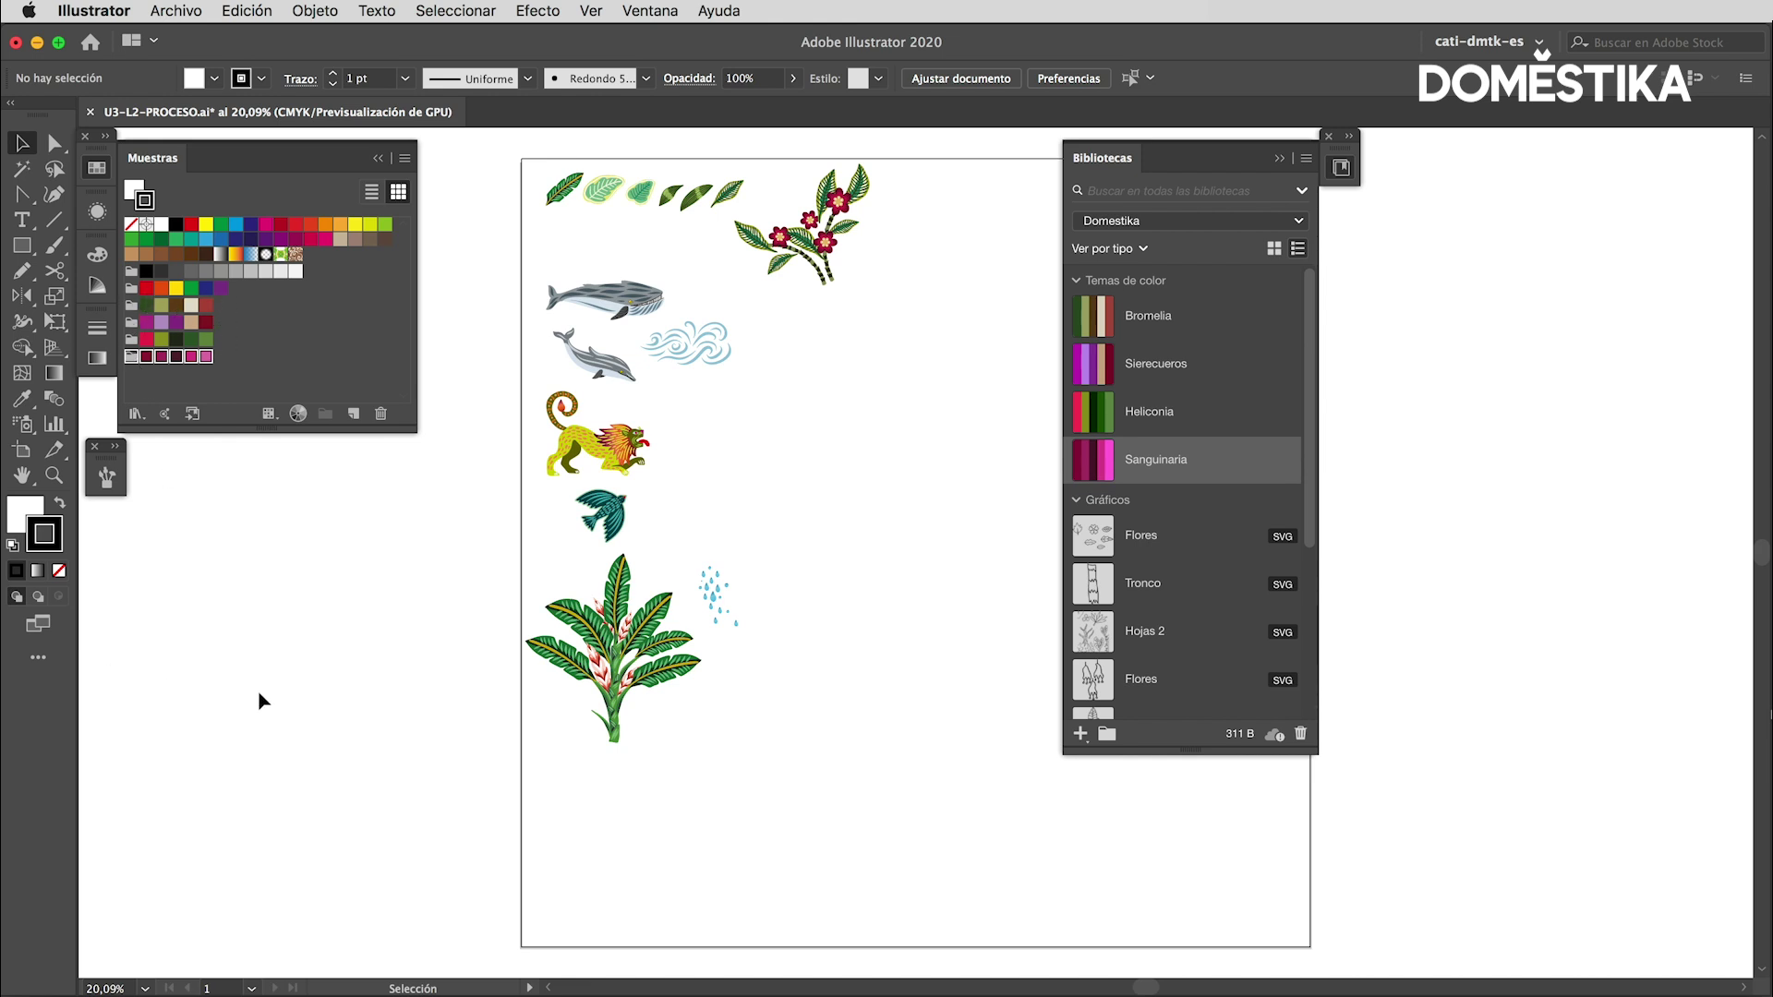
{"action": "left_click", "coordinate": [1278, 162]}
Zoom in on the flowering branch and select its flower shapes.
{"action": "left_click", "coordinate": [963, 386]}
{"action": "key", "text": "z"}
{"action": "left_click_drag", "start_coordinate": [917, 163], "coordinate": [694, 348]}
{"action": "key", "text": "v"}
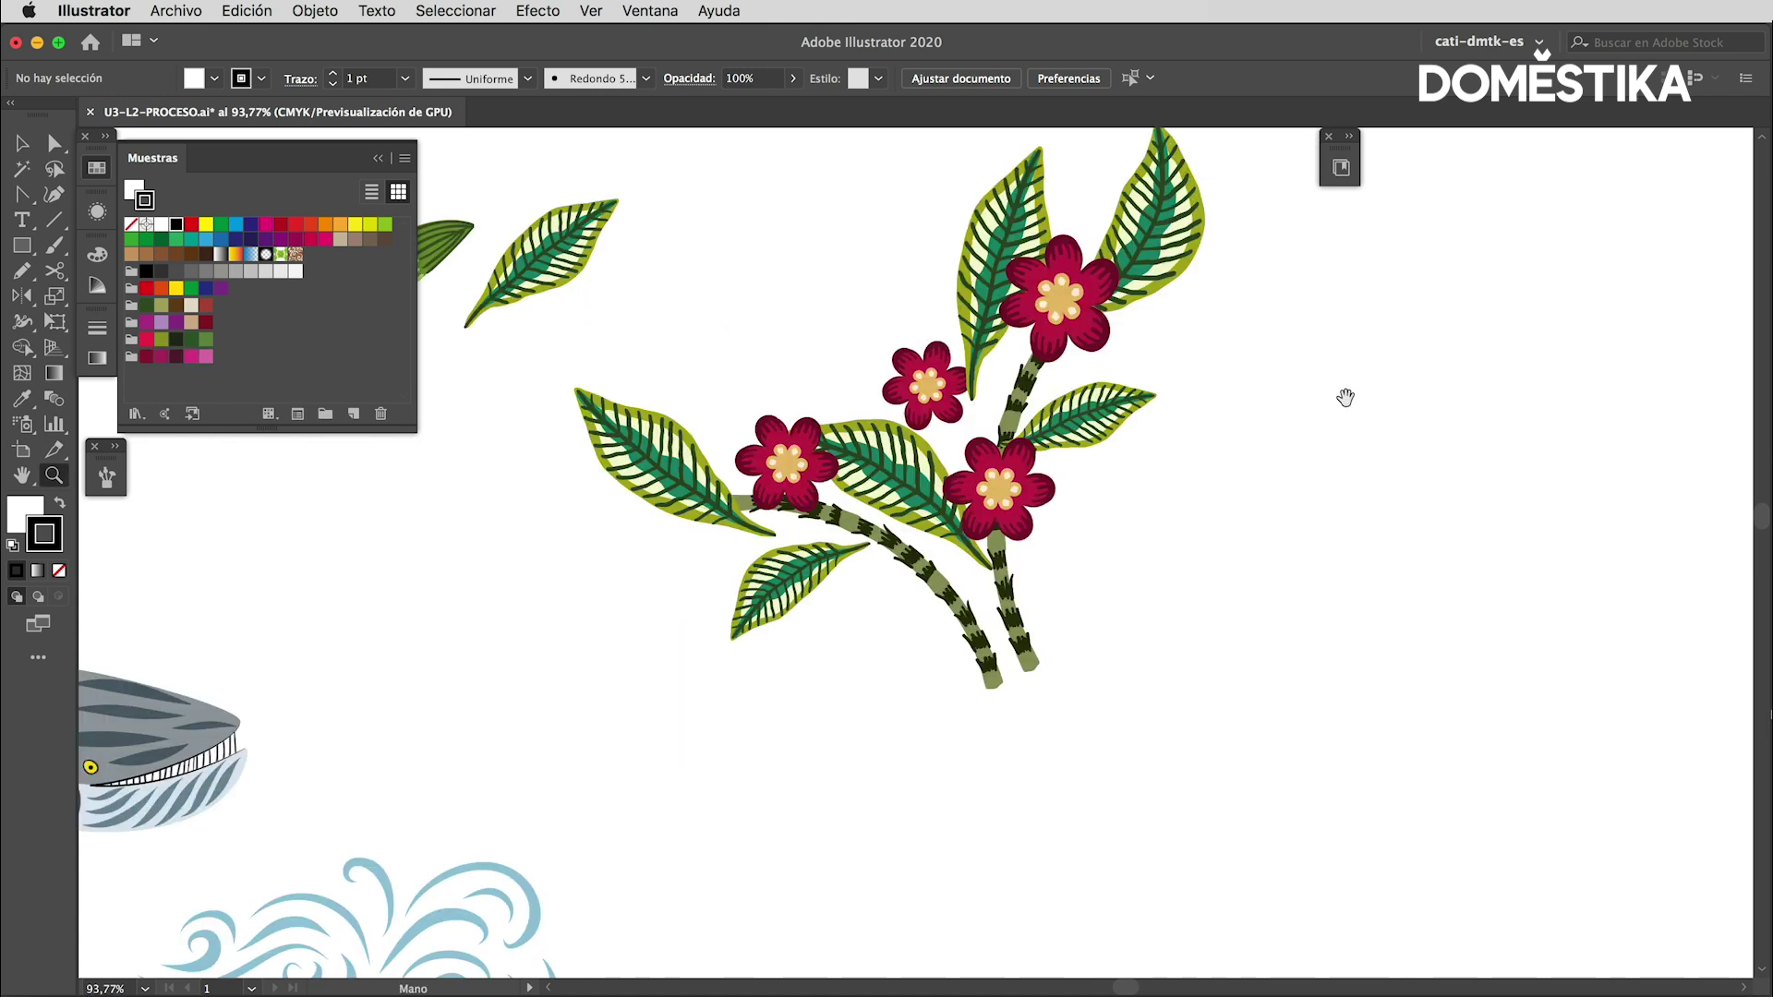
{"action": "scroll", "coordinate": [1357, 323], "scroll_direction": "up", "scroll_amount": 3}
{"action": "key", "text": "c"}
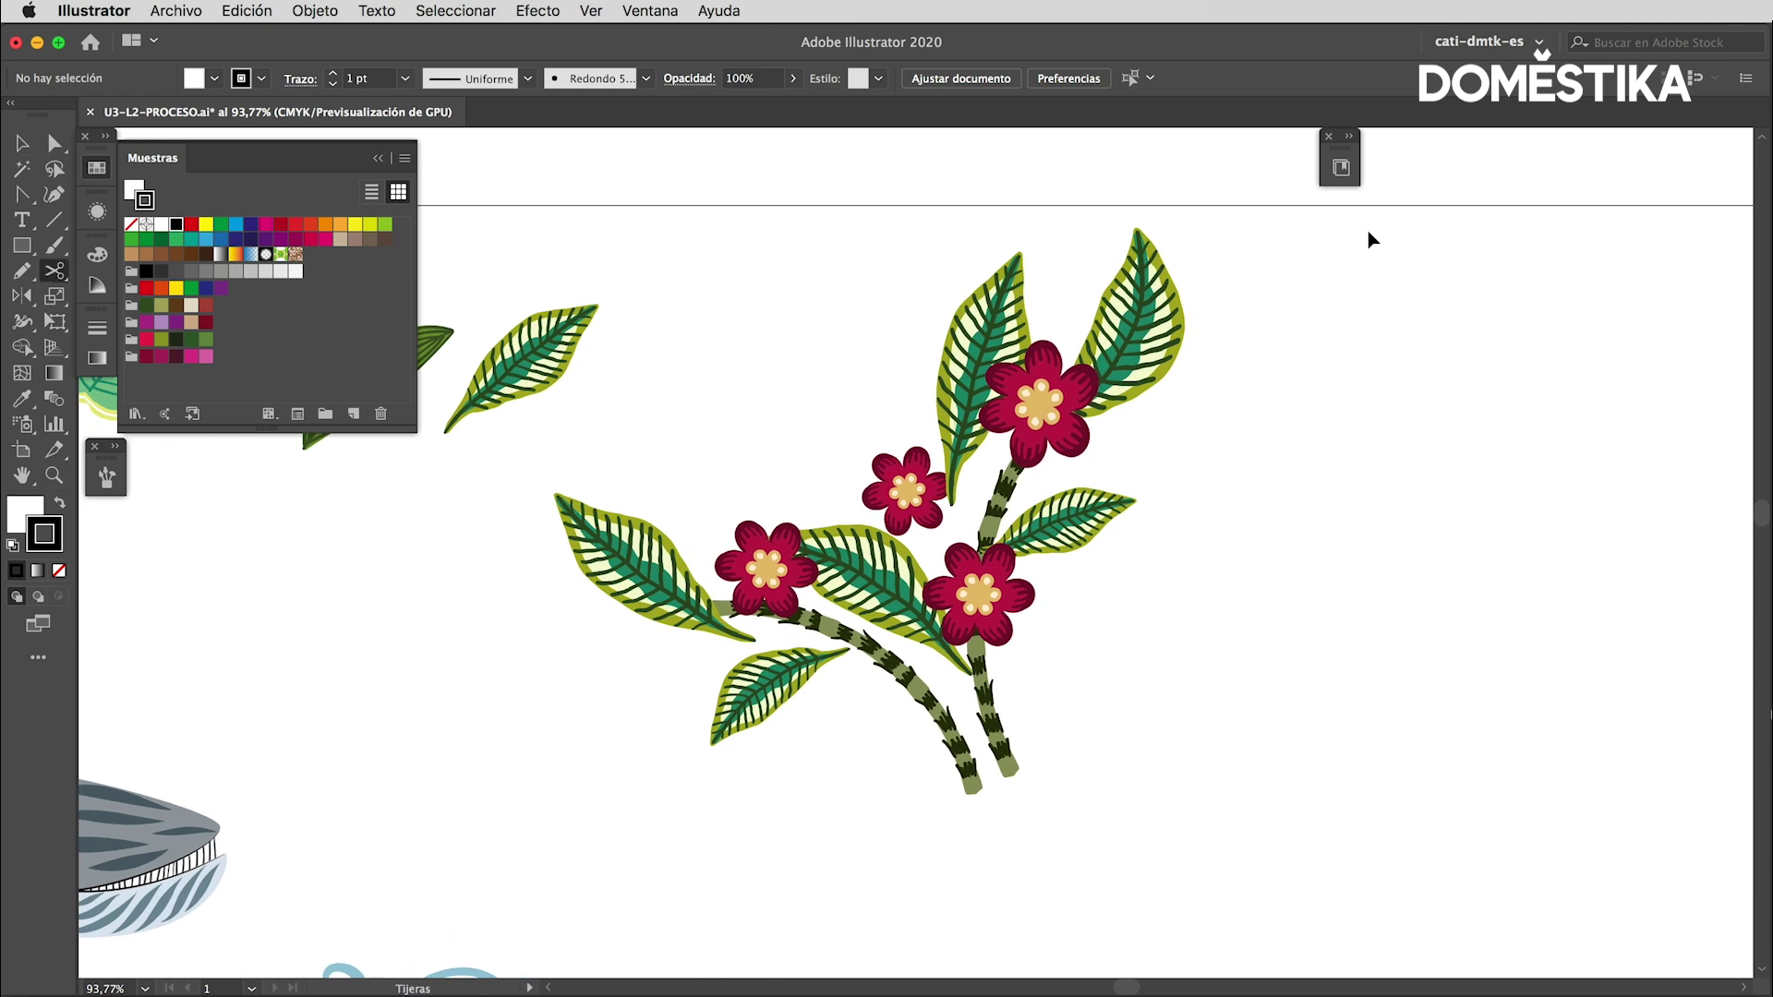
{"action": "left_click", "coordinate": [733, 574]}
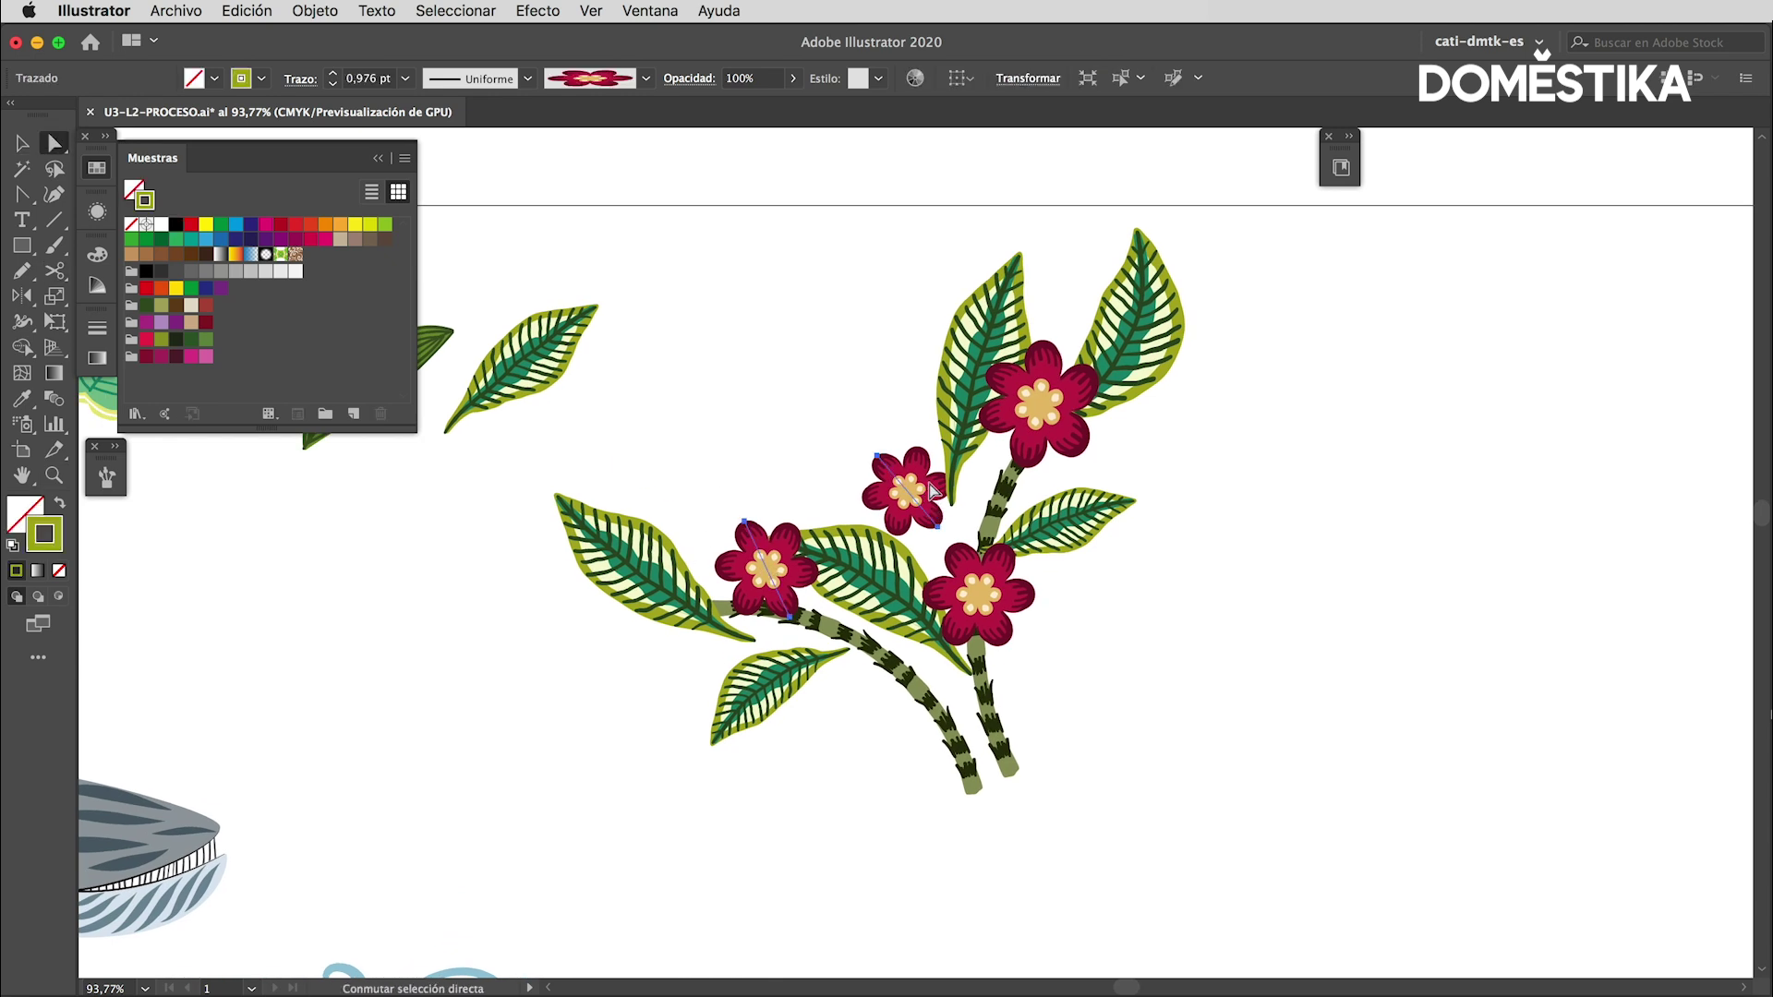
{"action": "left_click_drag", "start_coordinate": [932, 499], "coordinate": [755, 489]}
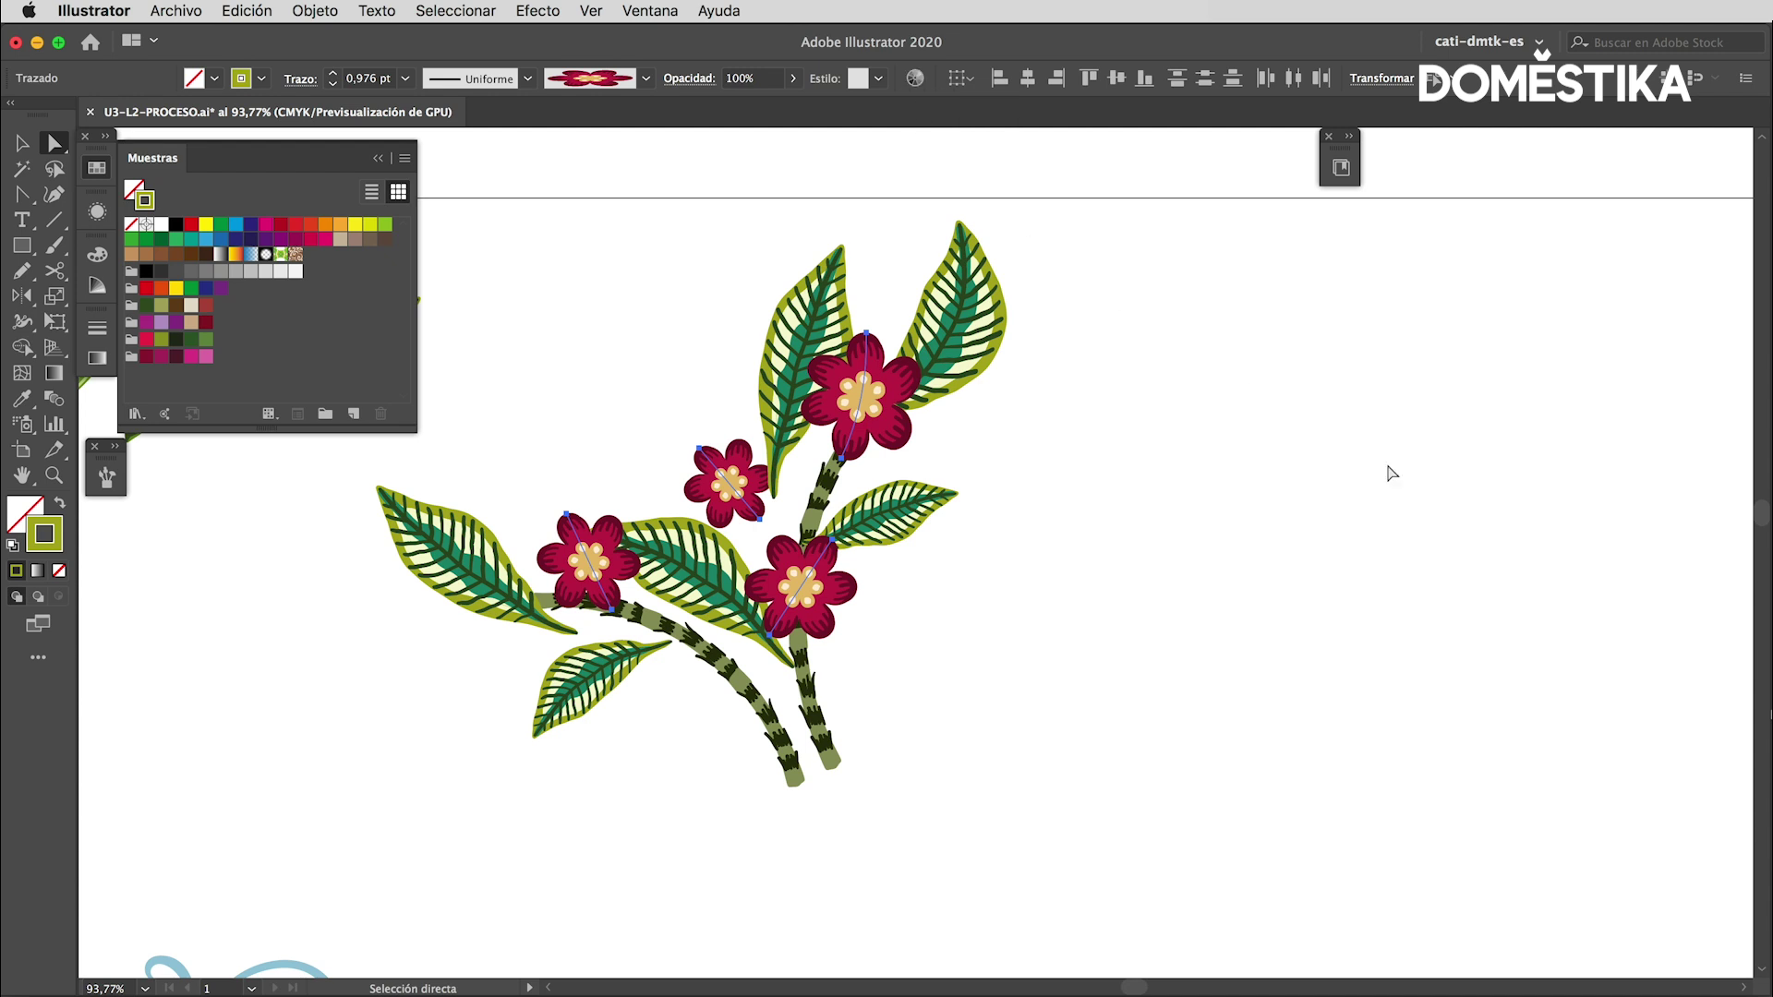
{"action": "left_click_drag", "start_coordinate": [1385, 470], "coordinate": [1092, 494]}
In Recolor Artwork, apply the Sierecueros group to the flowers and swap two colours.
{"action": "left_click", "coordinate": [915, 79]}
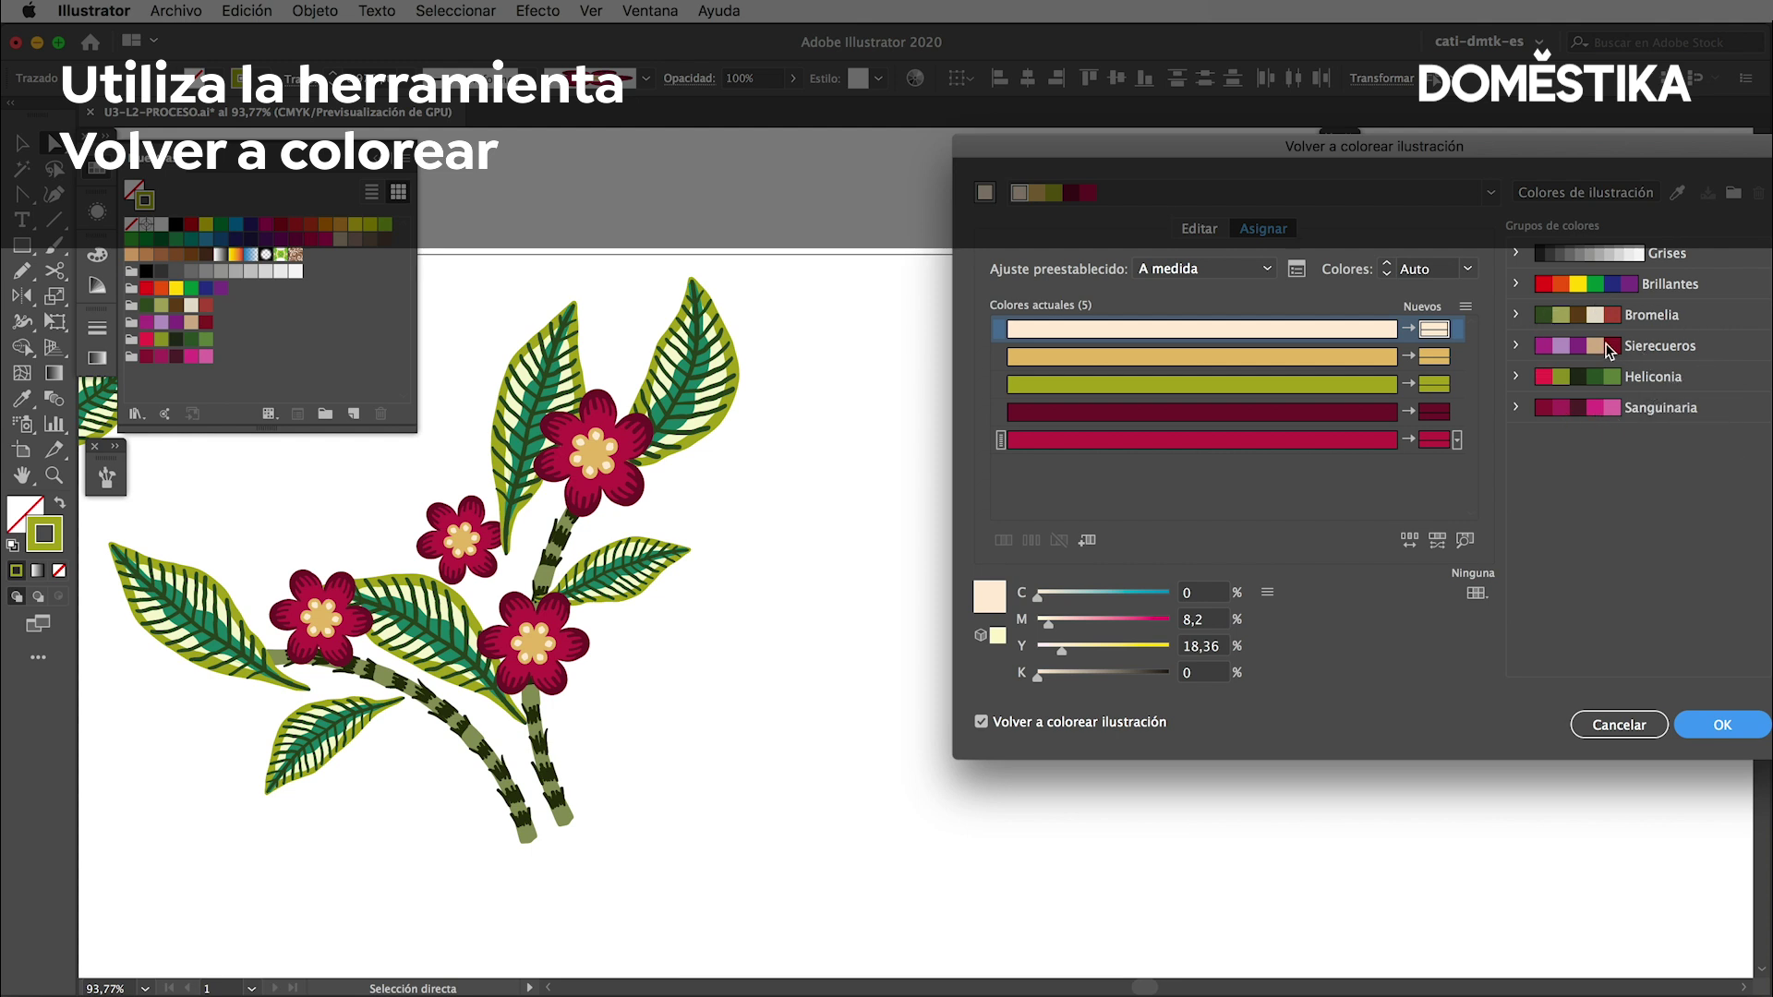
{"action": "left_click", "coordinate": [1656, 349]}
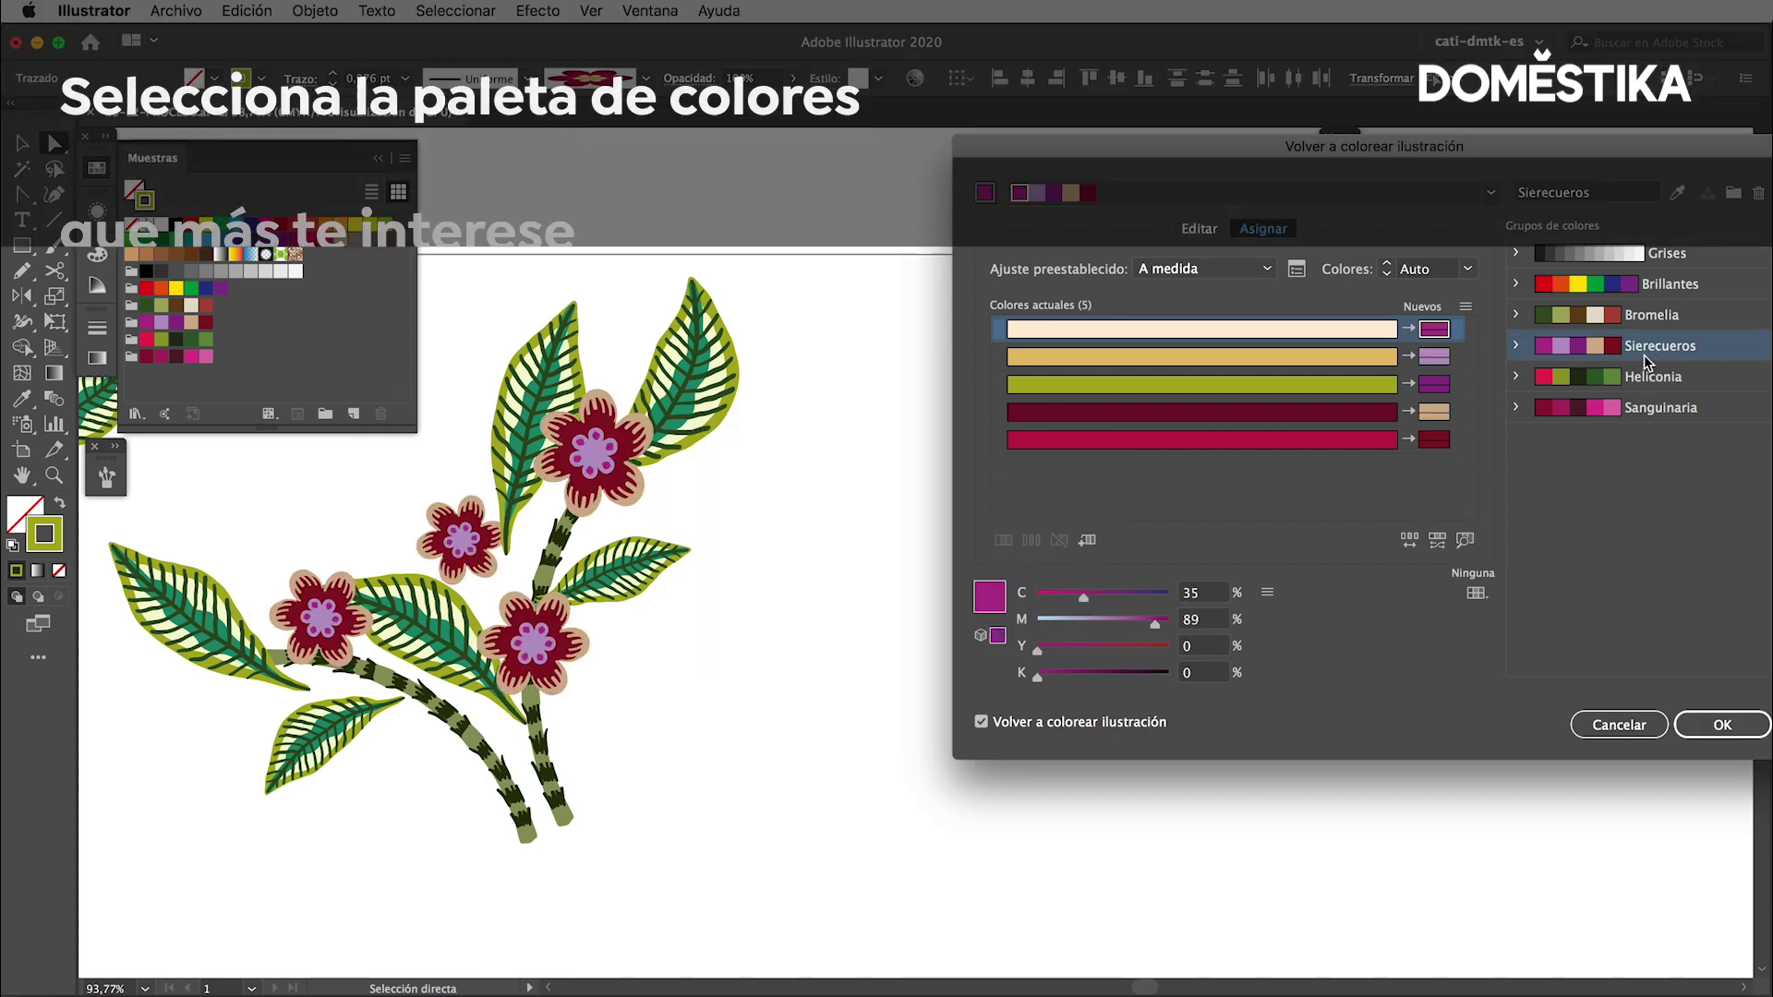
{"action": "mouse_move", "coordinate": [1433, 412]}
{"action": "mouse_move", "coordinate": [1431, 412]}
{"action": "left_mouse_down"}
{"action": "mouse_move", "coordinate": [1434, 356]}
{"action": "mouse_move", "coordinate": [1434, 440]}
{"action": "left_mouse_up"}
{"action": "left_click", "coordinate": [1434, 439]}
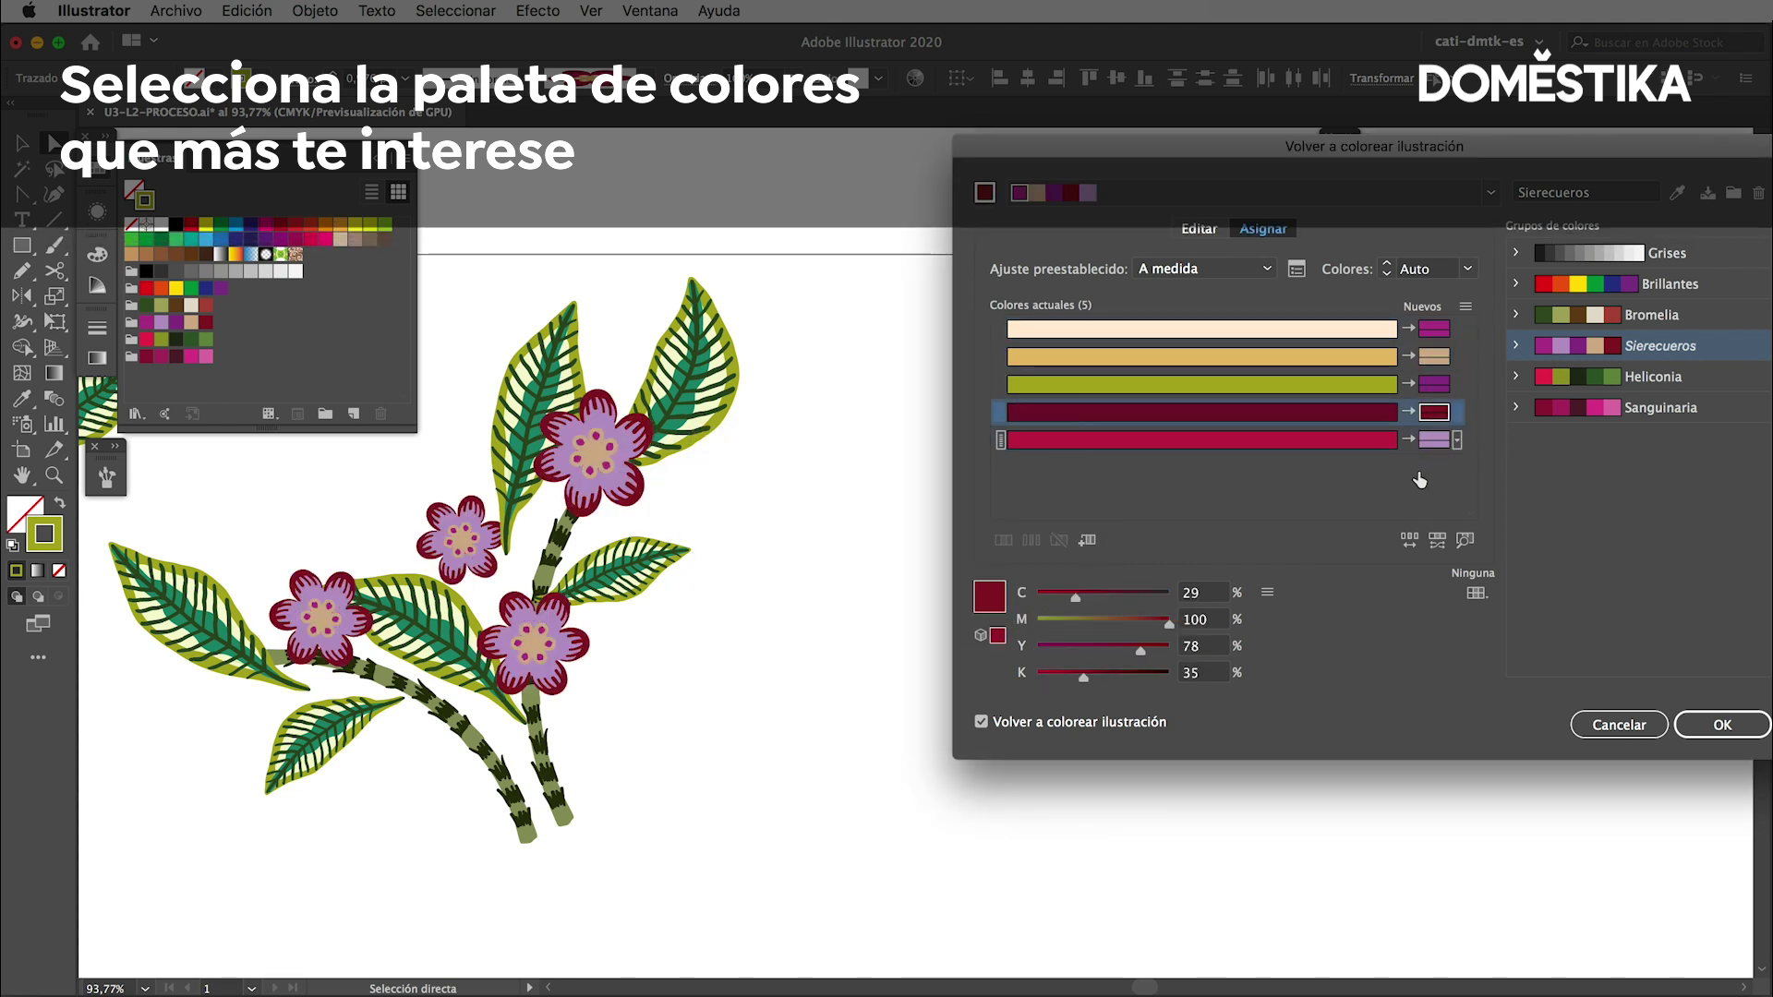
{"action": "left_click", "coordinate": [1434, 330]}
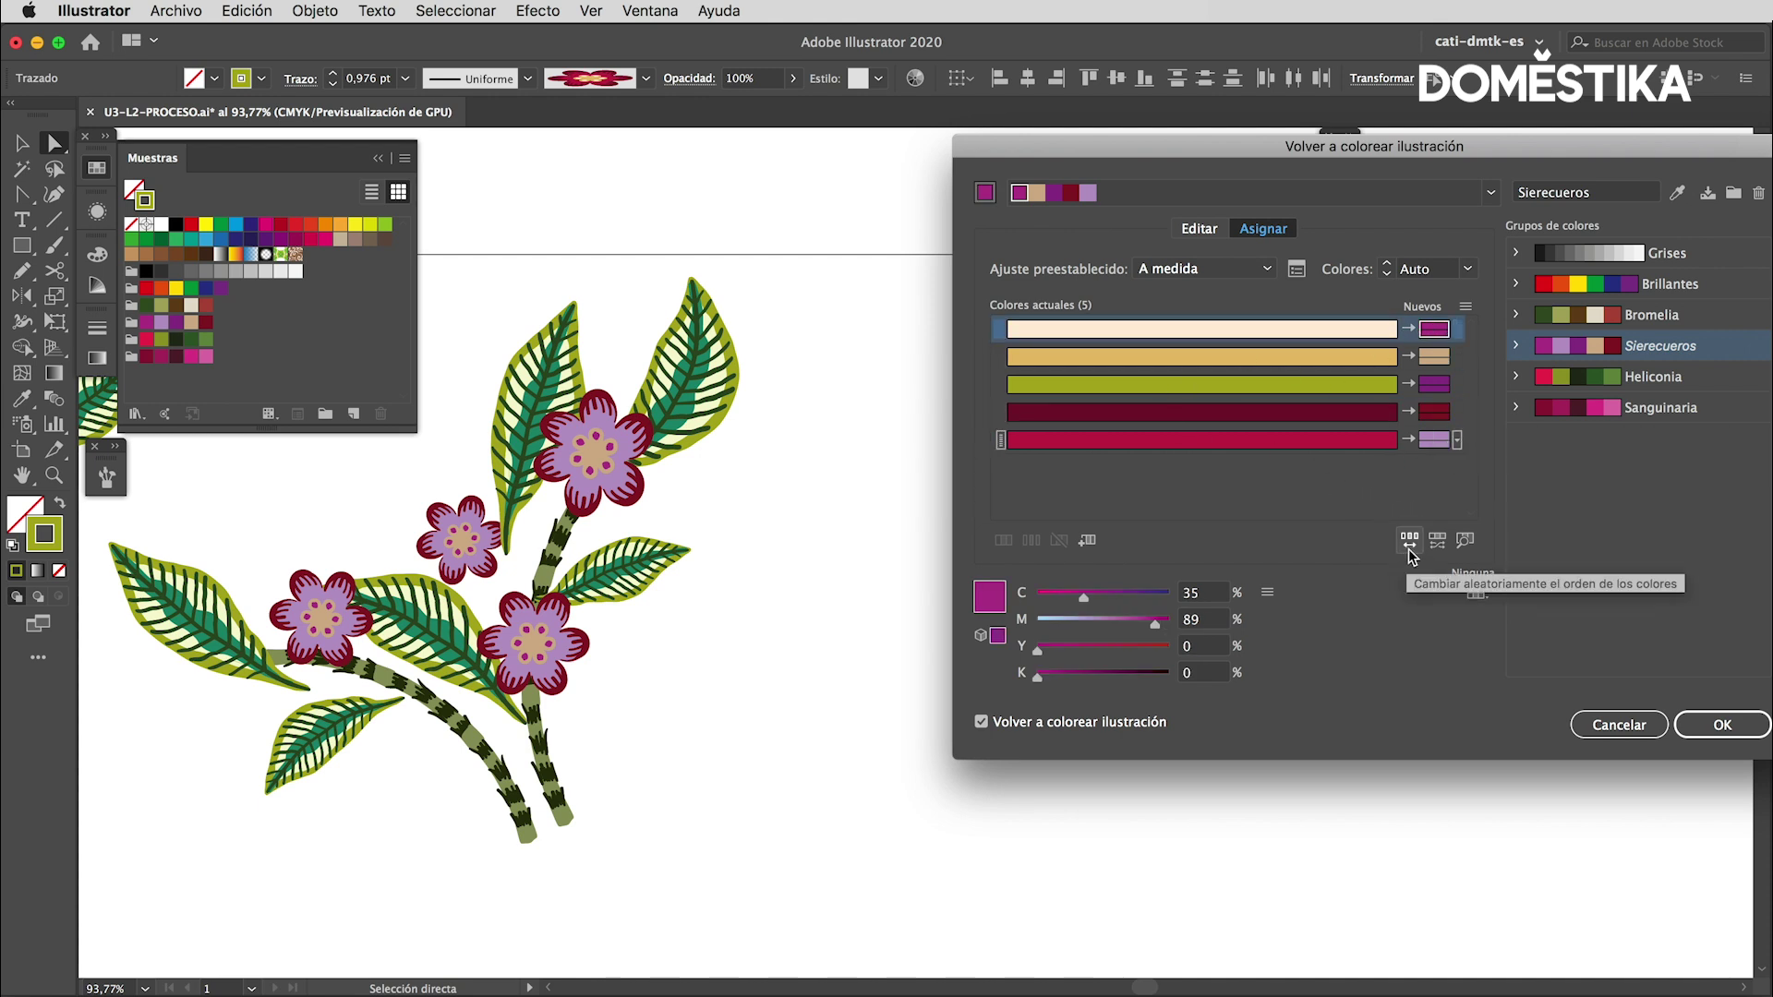
Shuffle the colours, move tan onto another row, and confirm without saving the group.
{"action": "left_click", "coordinate": [1411, 543]}
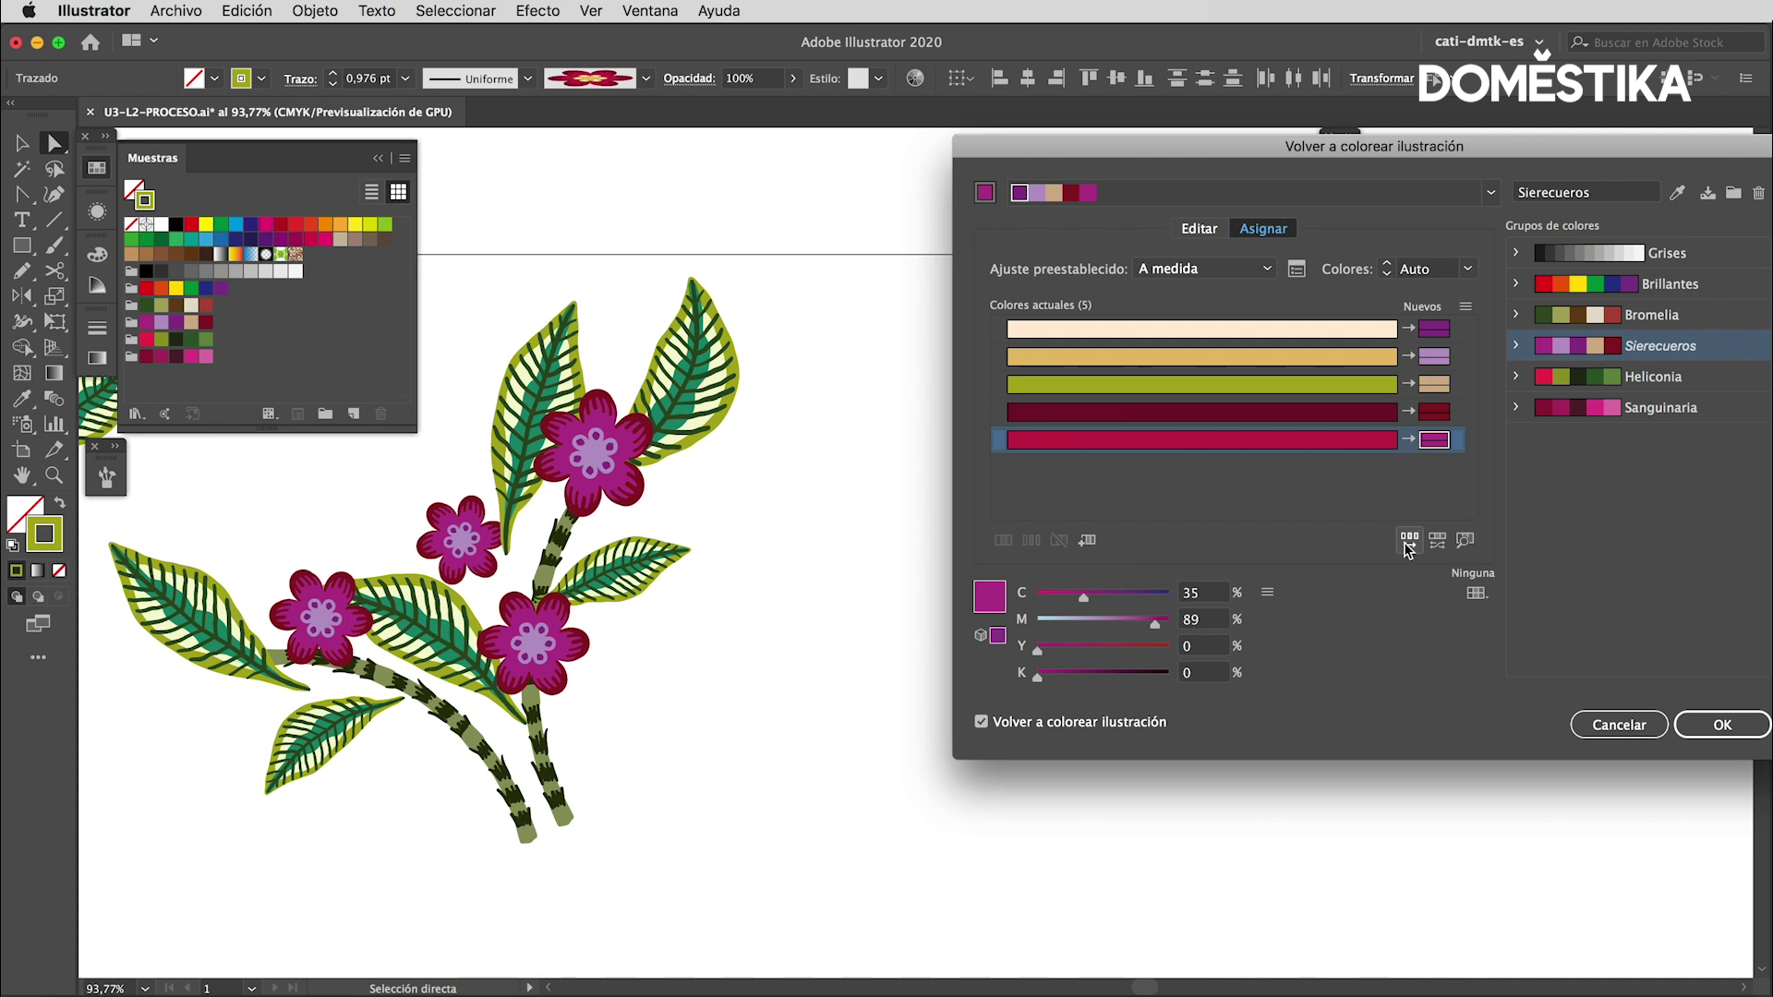
{"action": "mouse_move", "coordinate": [1434, 384]}
{"action": "left_click", "coordinate": [1433, 387]}
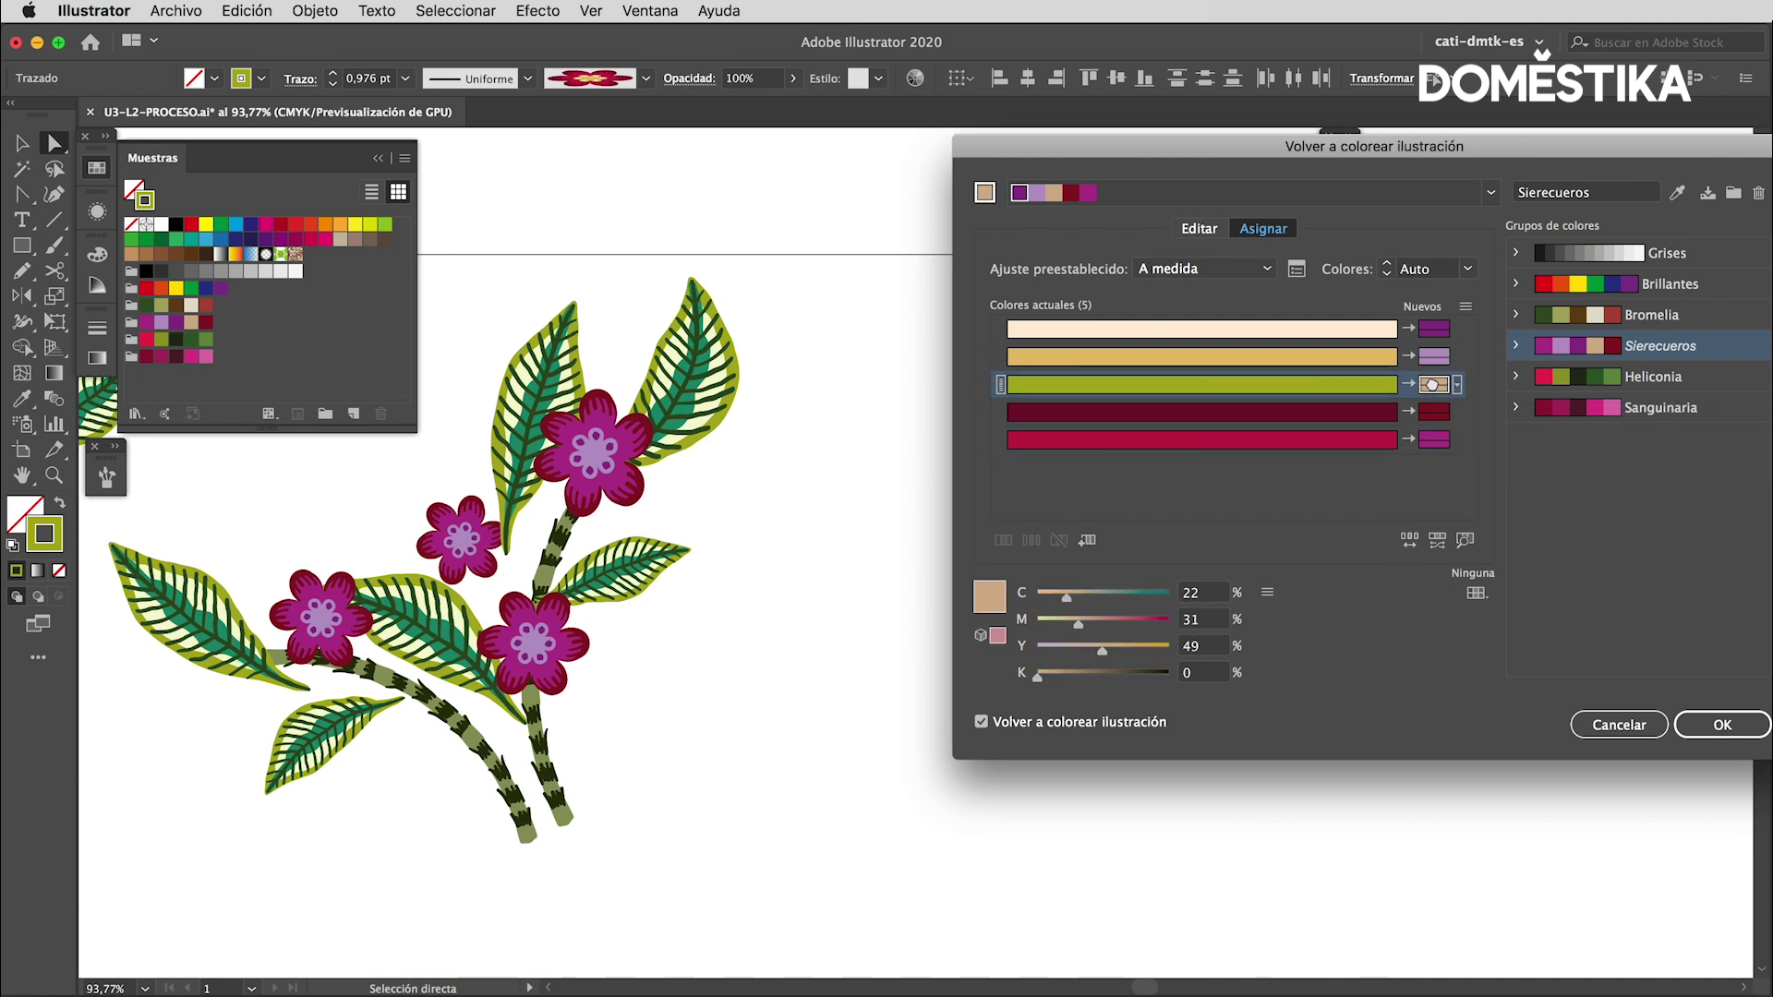
{"action": "left_click_drag", "start_coordinate": [1429, 377], "coordinate": [1428, 358]}
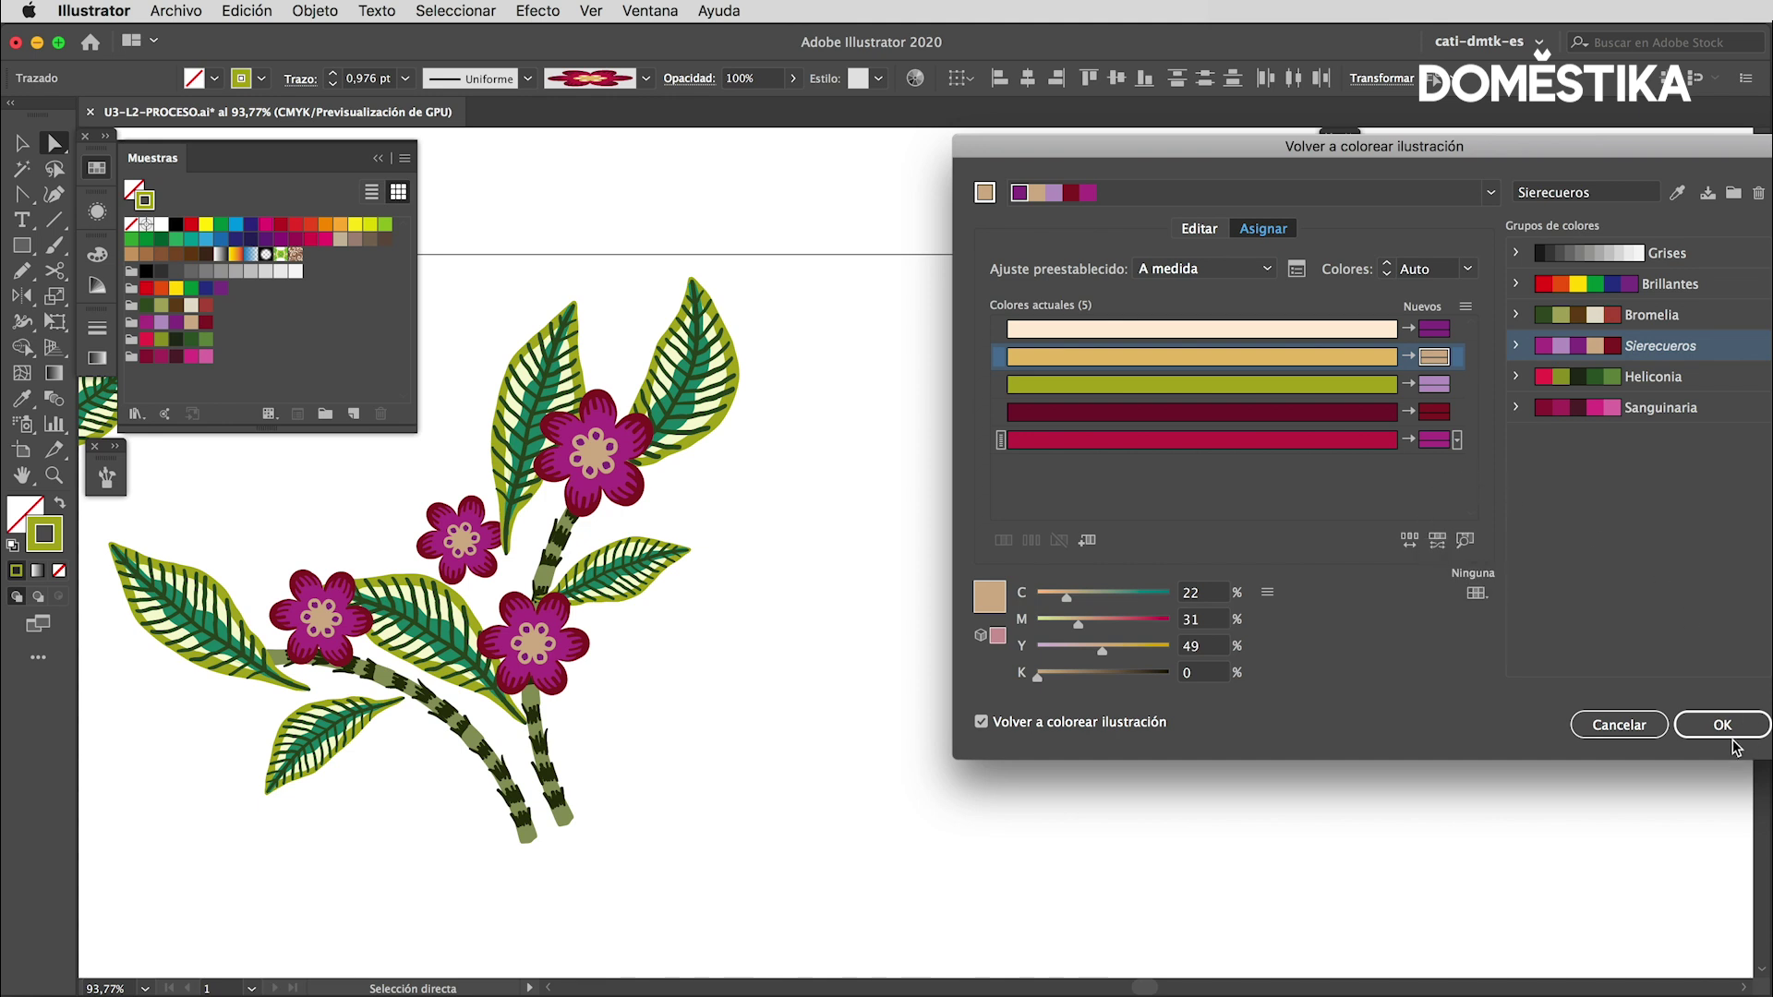
{"action": "left_click", "coordinate": [1706, 726]}
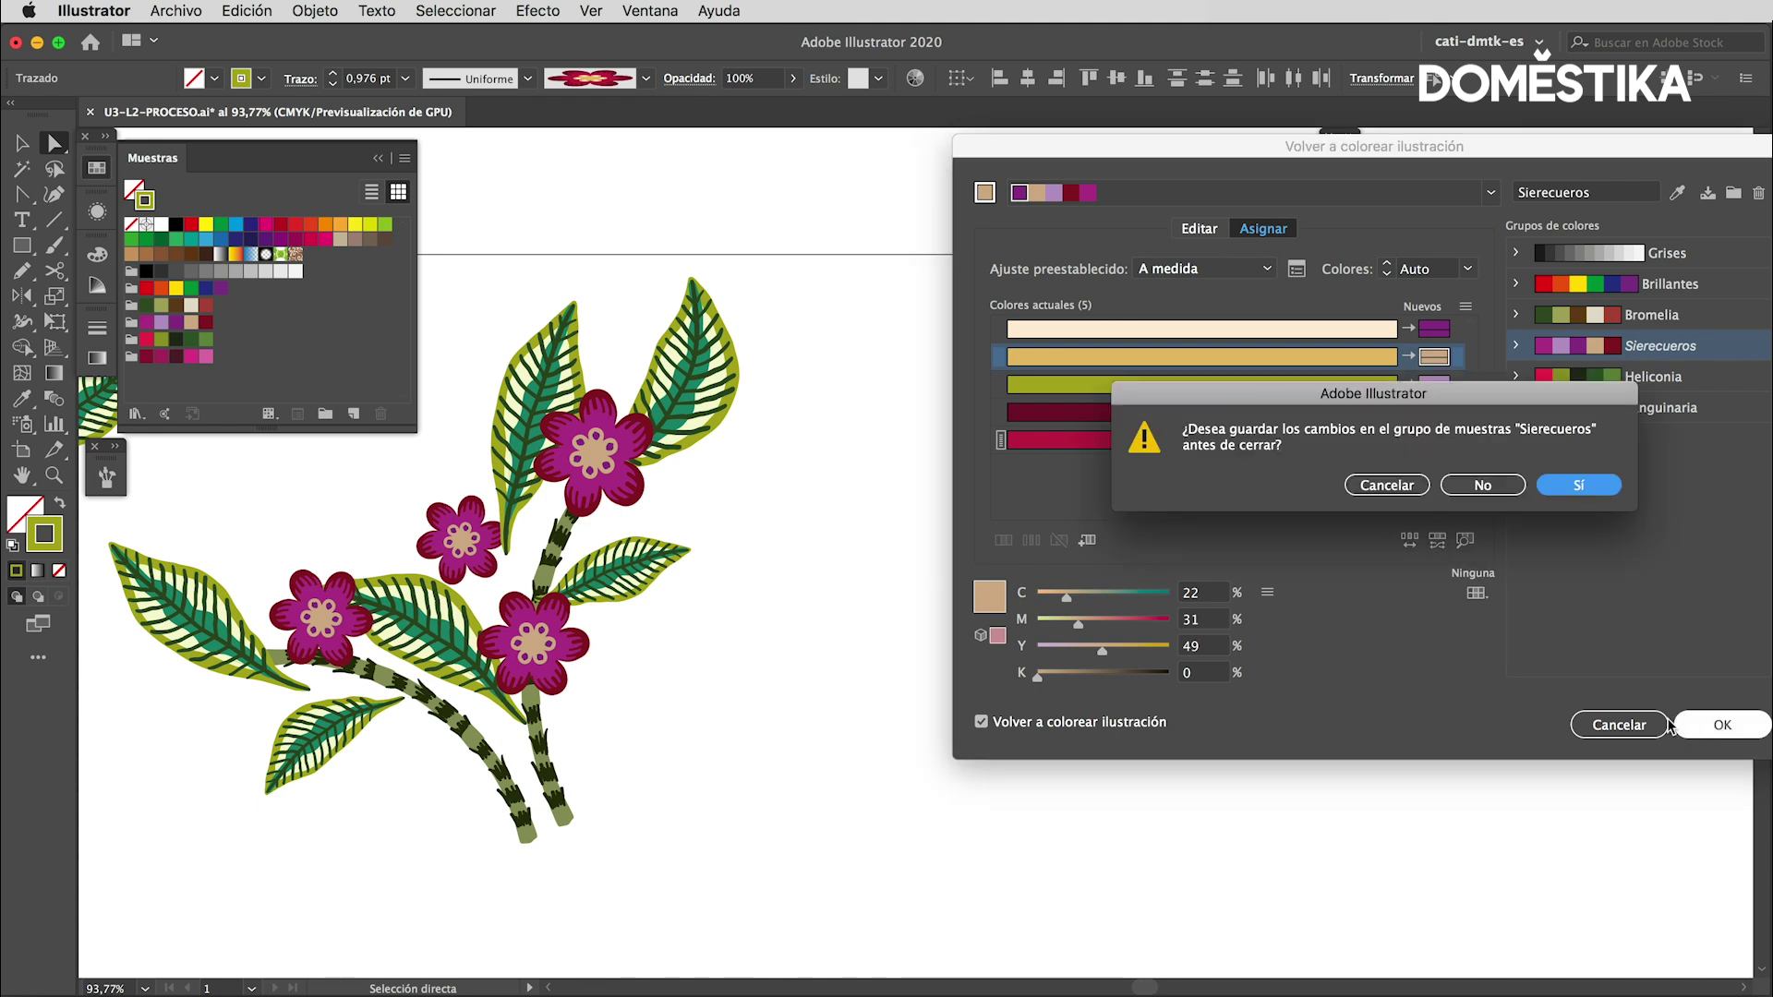
{"action": "left_click", "coordinate": [1482, 486]}
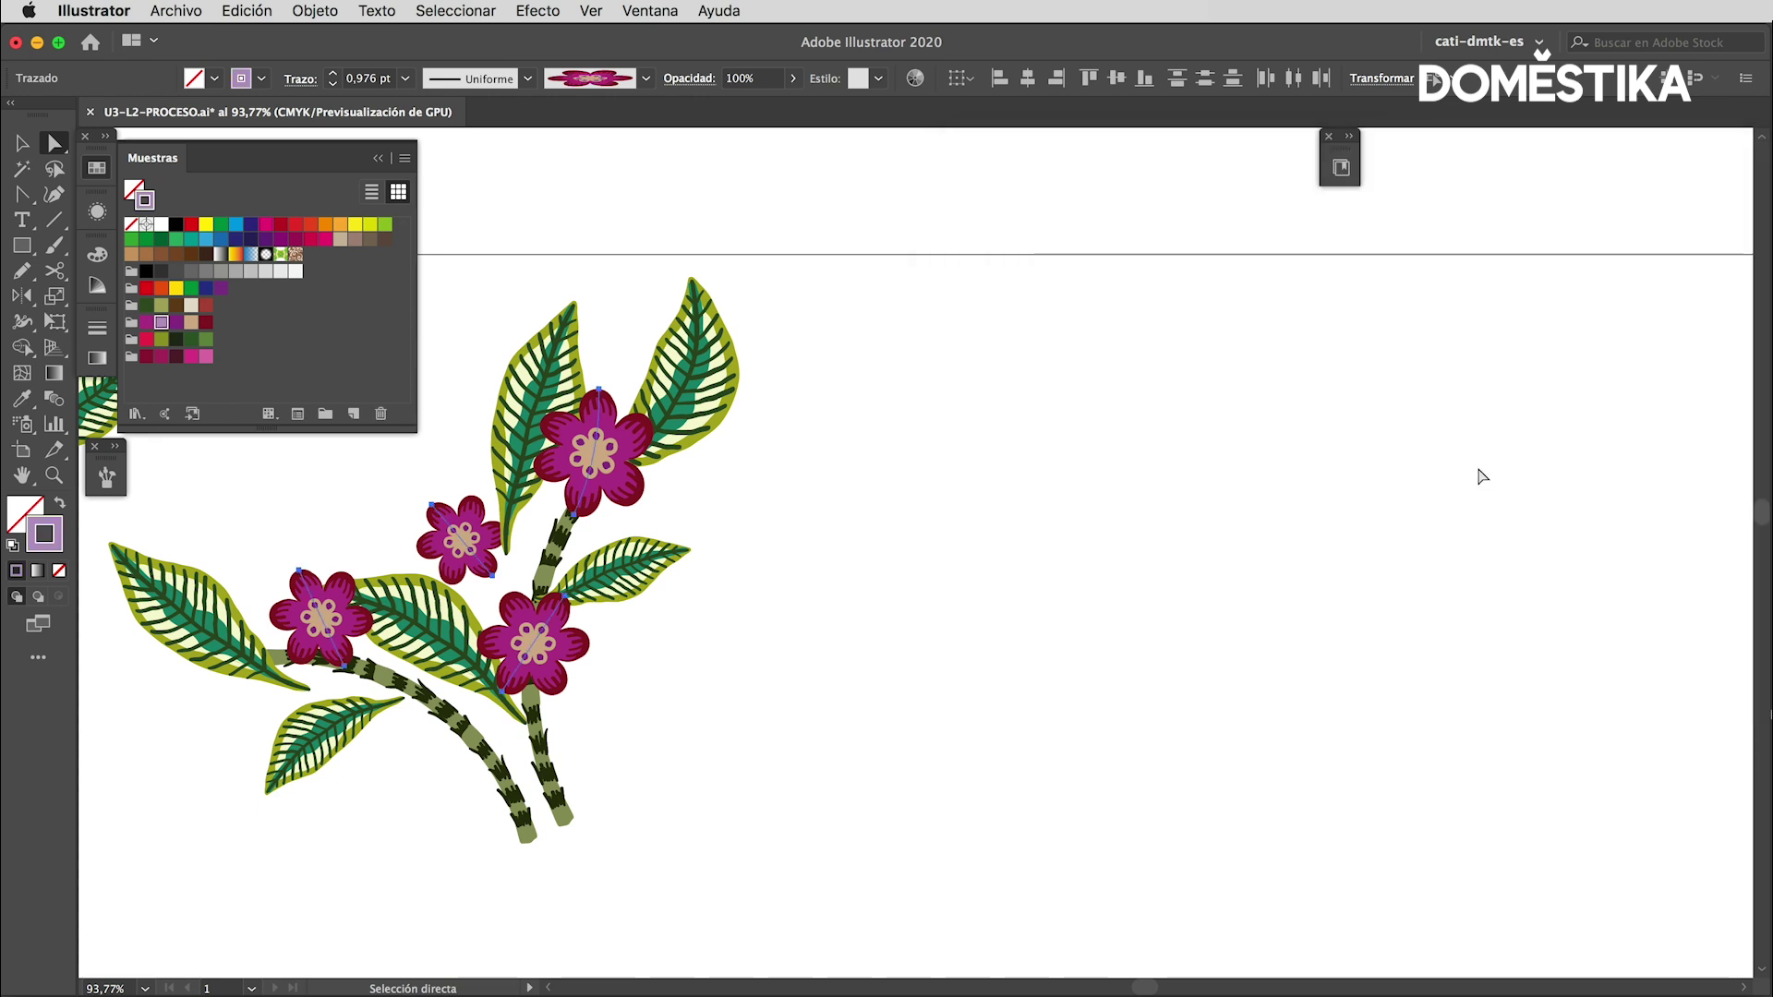
Swap the third and fourth new colours so the top and lower-left flowers turn lavender-purple.
{"action": "left_click", "coordinate": [859, 516]}
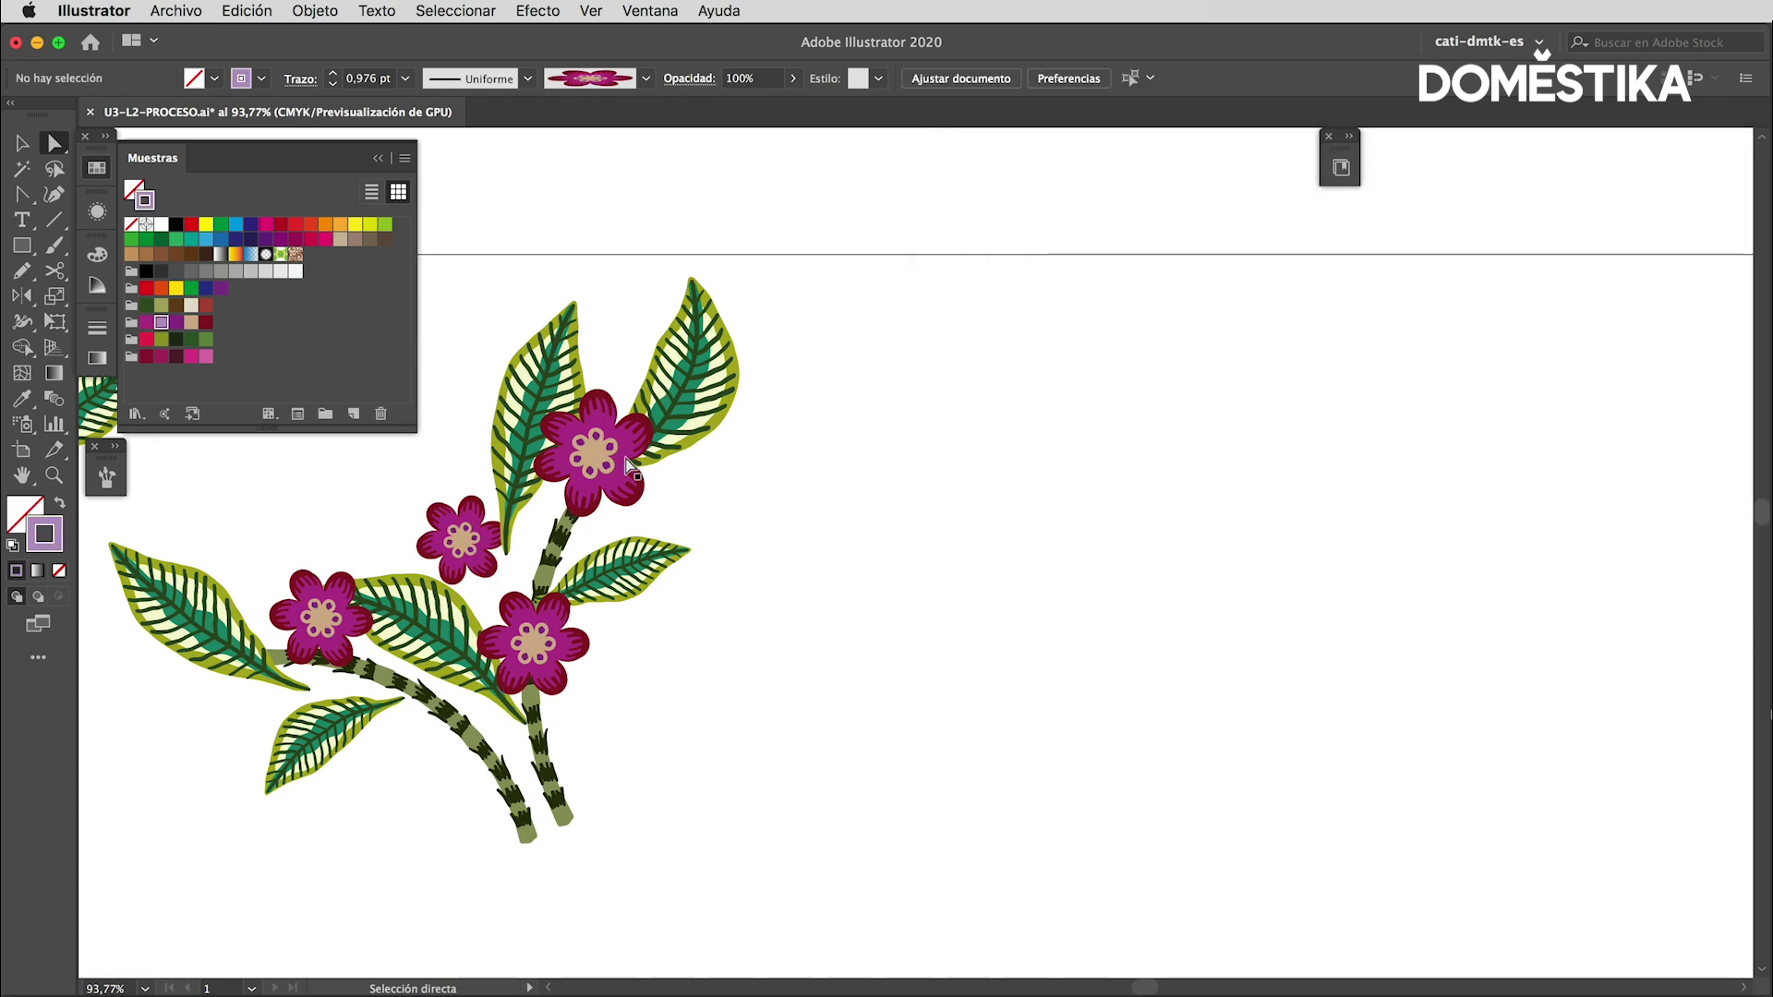
{"action": "left_click", "coordinate": [622, 457]}
{"action": "left_click", "coordinate": [352, 627], "text": "shift"}
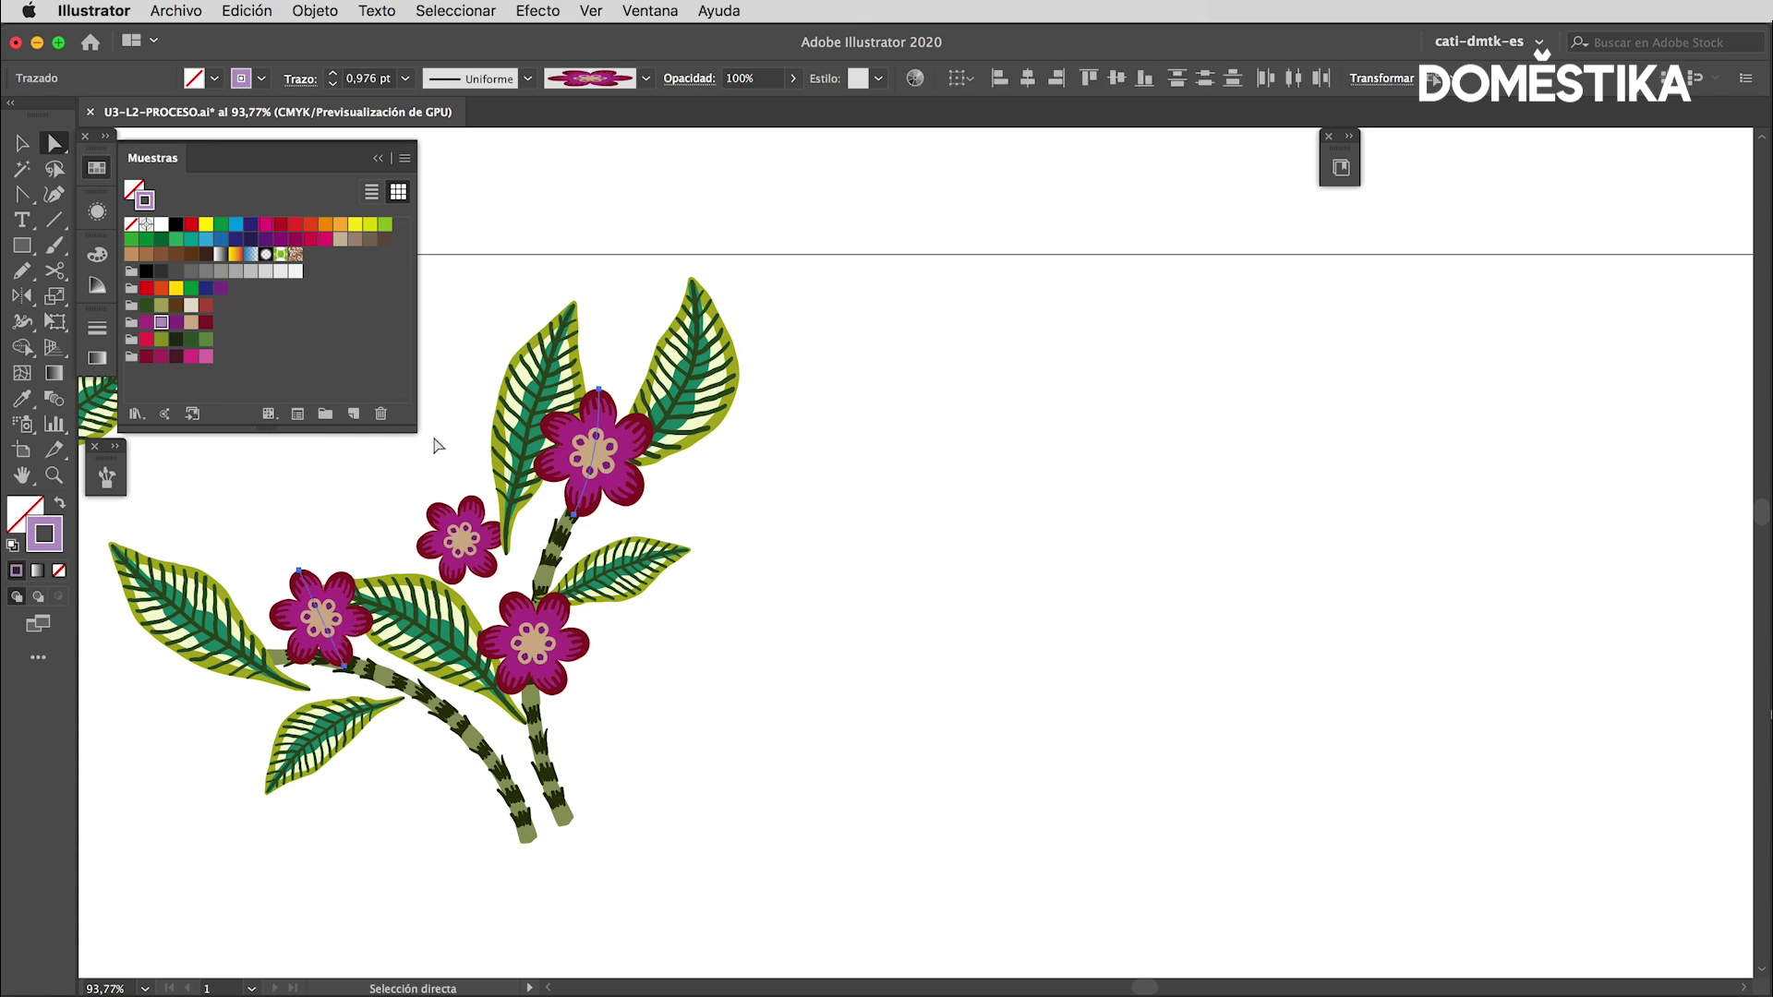
{"action": "left_click", "coordinate": [915, 77]}
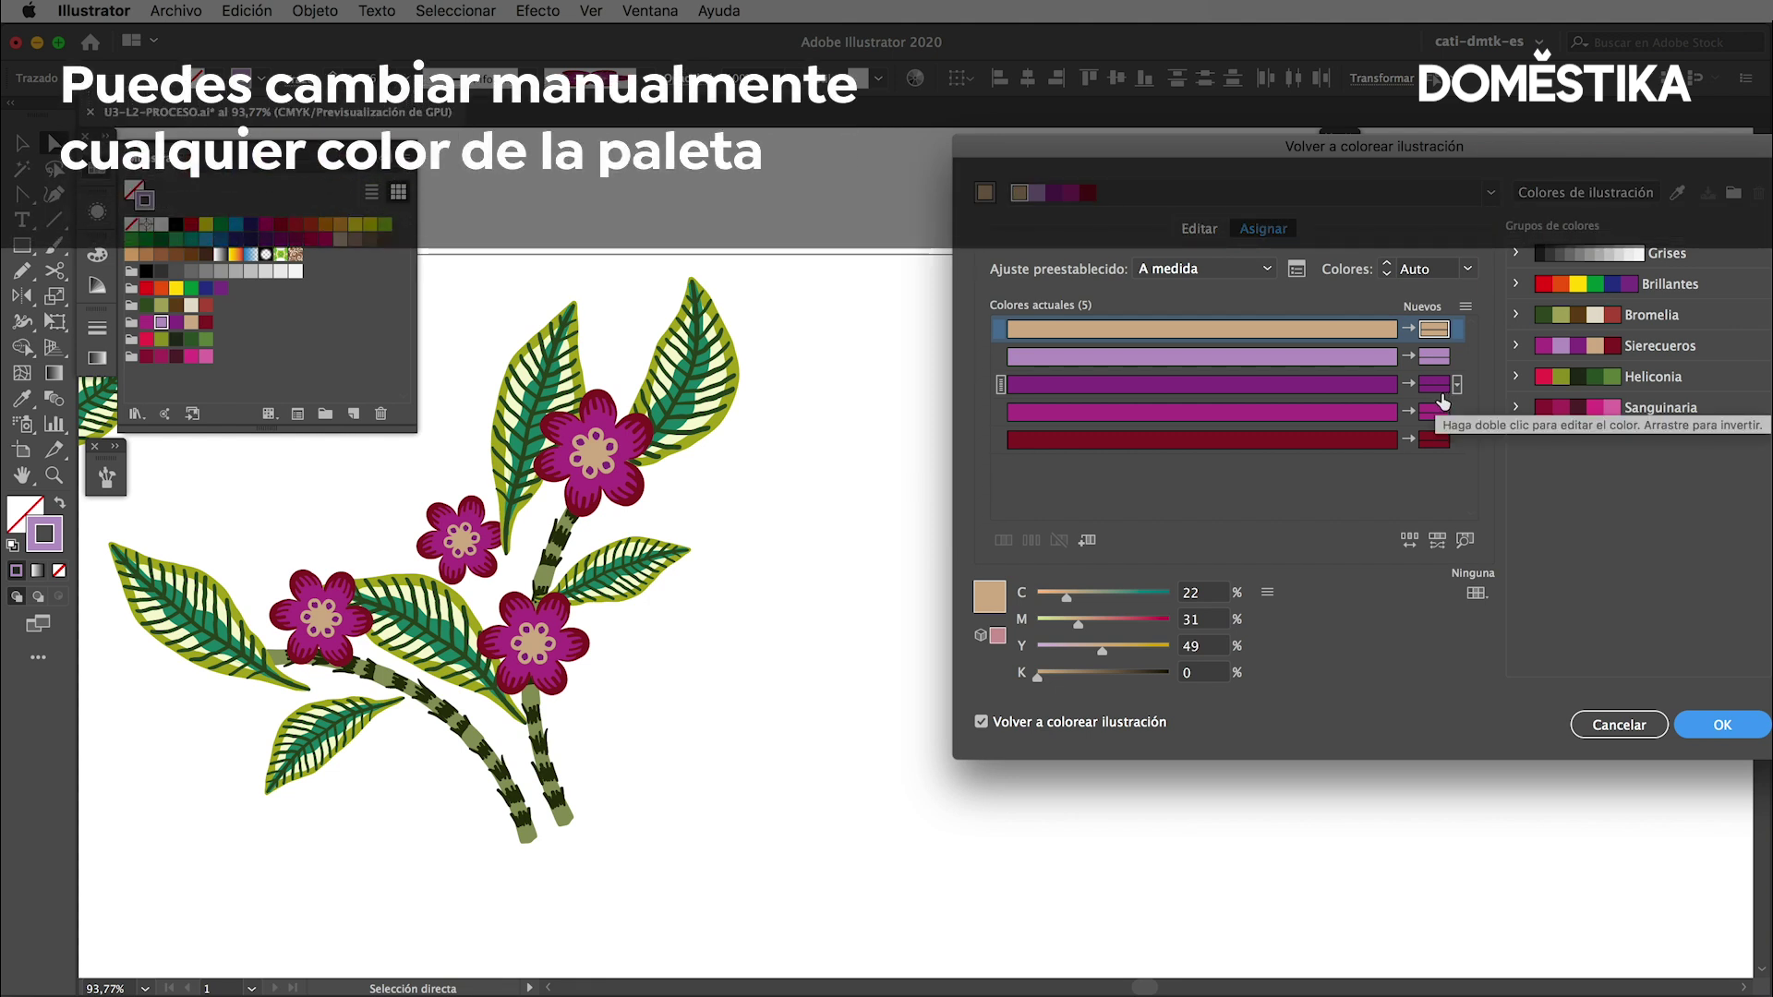
{"action": "mouse_move", "coordinate": [1436, 395]}
{"action": "left_mouse_down"}
{"action": "mouse_move", "coordinate": [1434, 412]}
{"action": "mouse_move", "coordinate": [1434, 356]}
{"action": "left_mouse_up"}
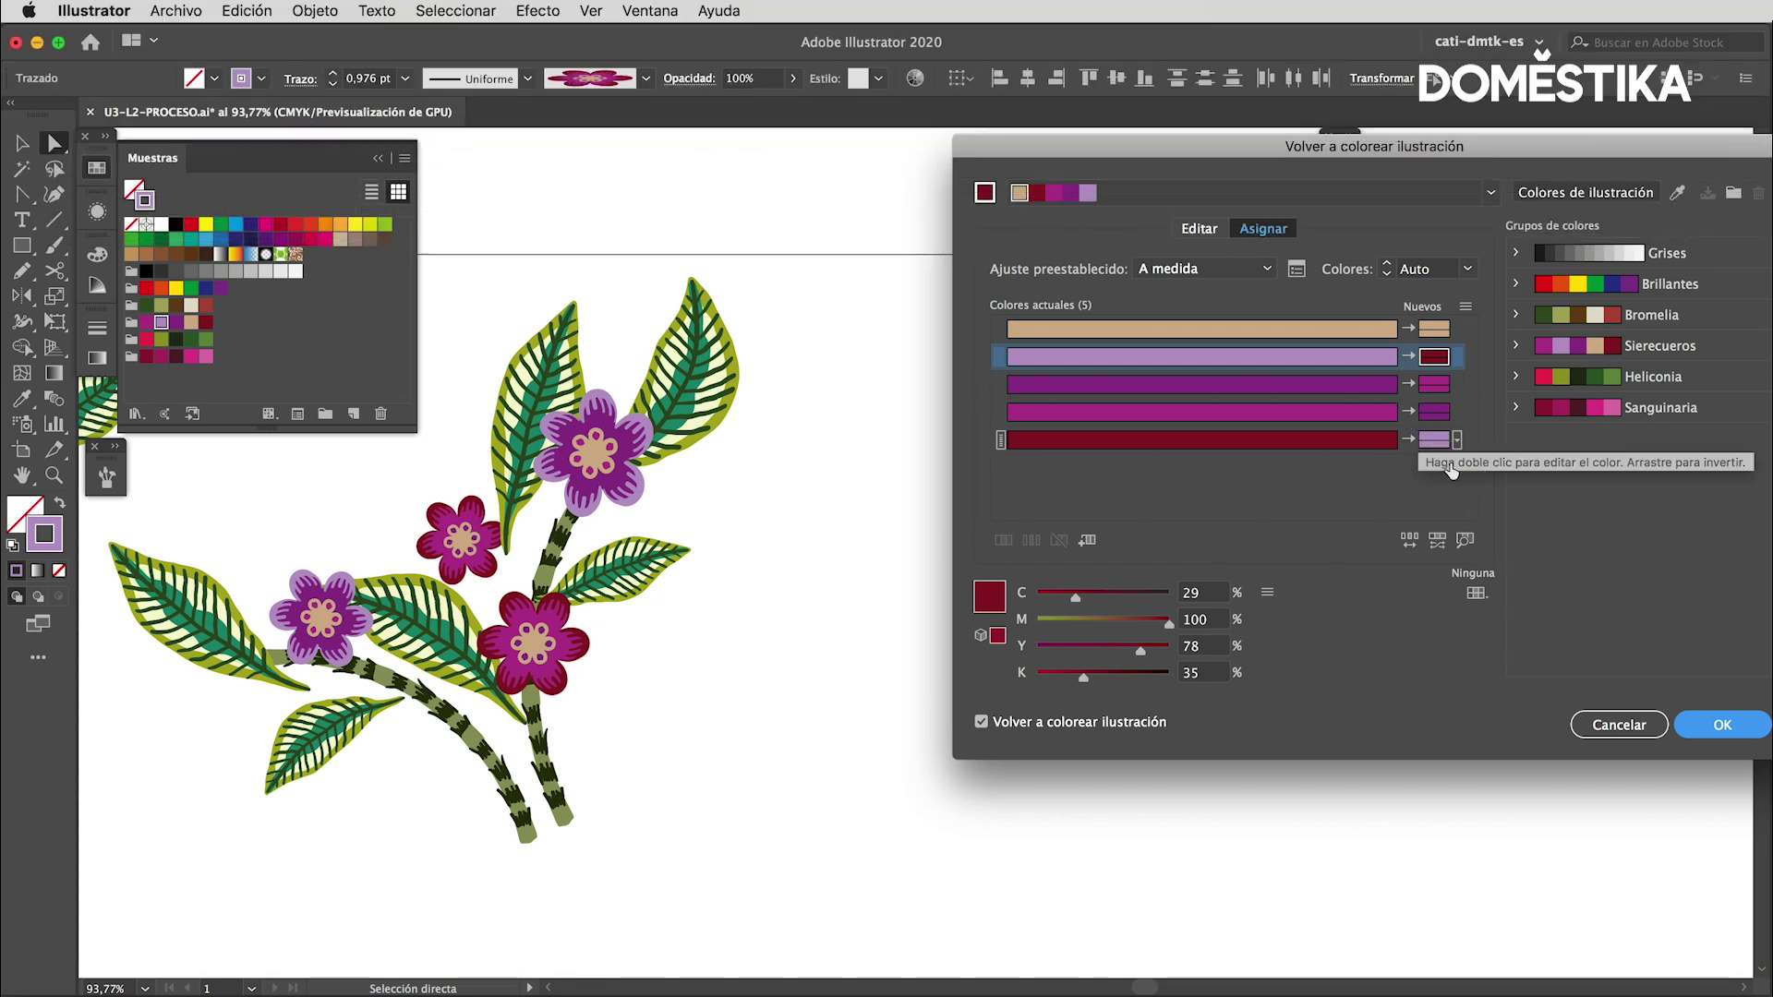
{"action": "left_click", "coordinate": [1703, 729]}
{"action": "left_click_drag", "start_coordinate": [704, 621], "coordinate": [1111, 589]}
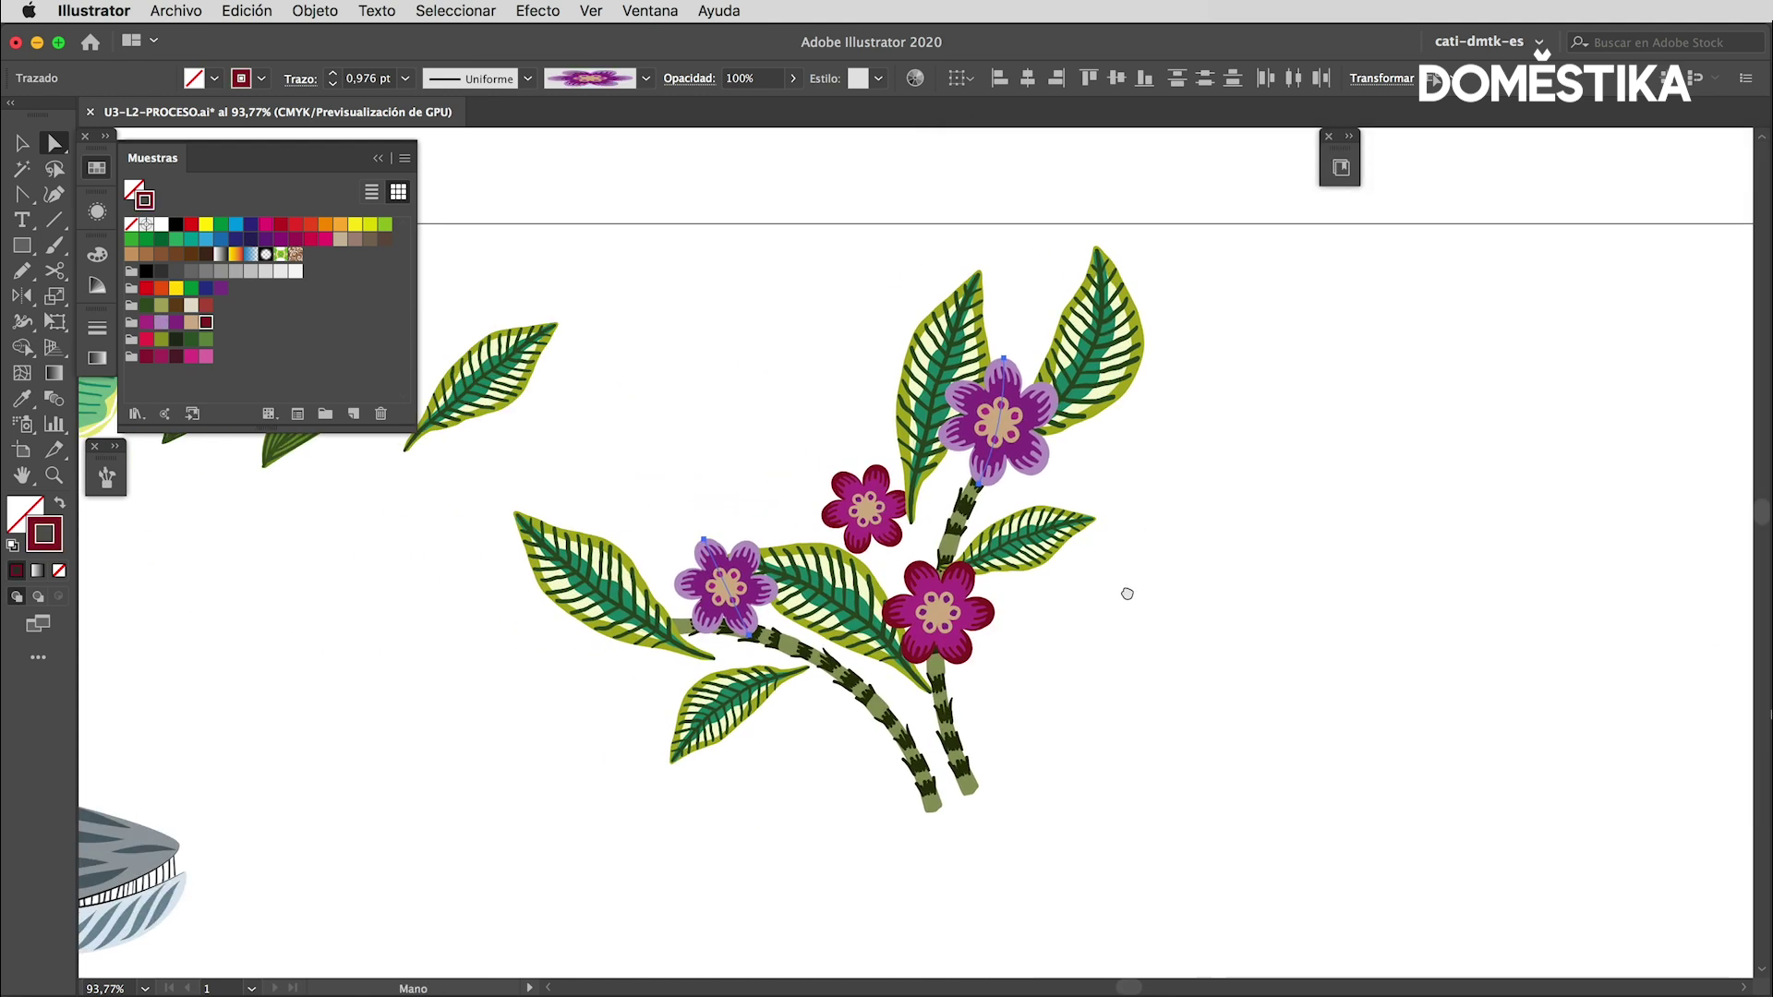
Preview Bromelia on the far-left and top-right leaves and show its harmony colour wheel.
{"action": "left_click", "coordinate": [539, 646]}
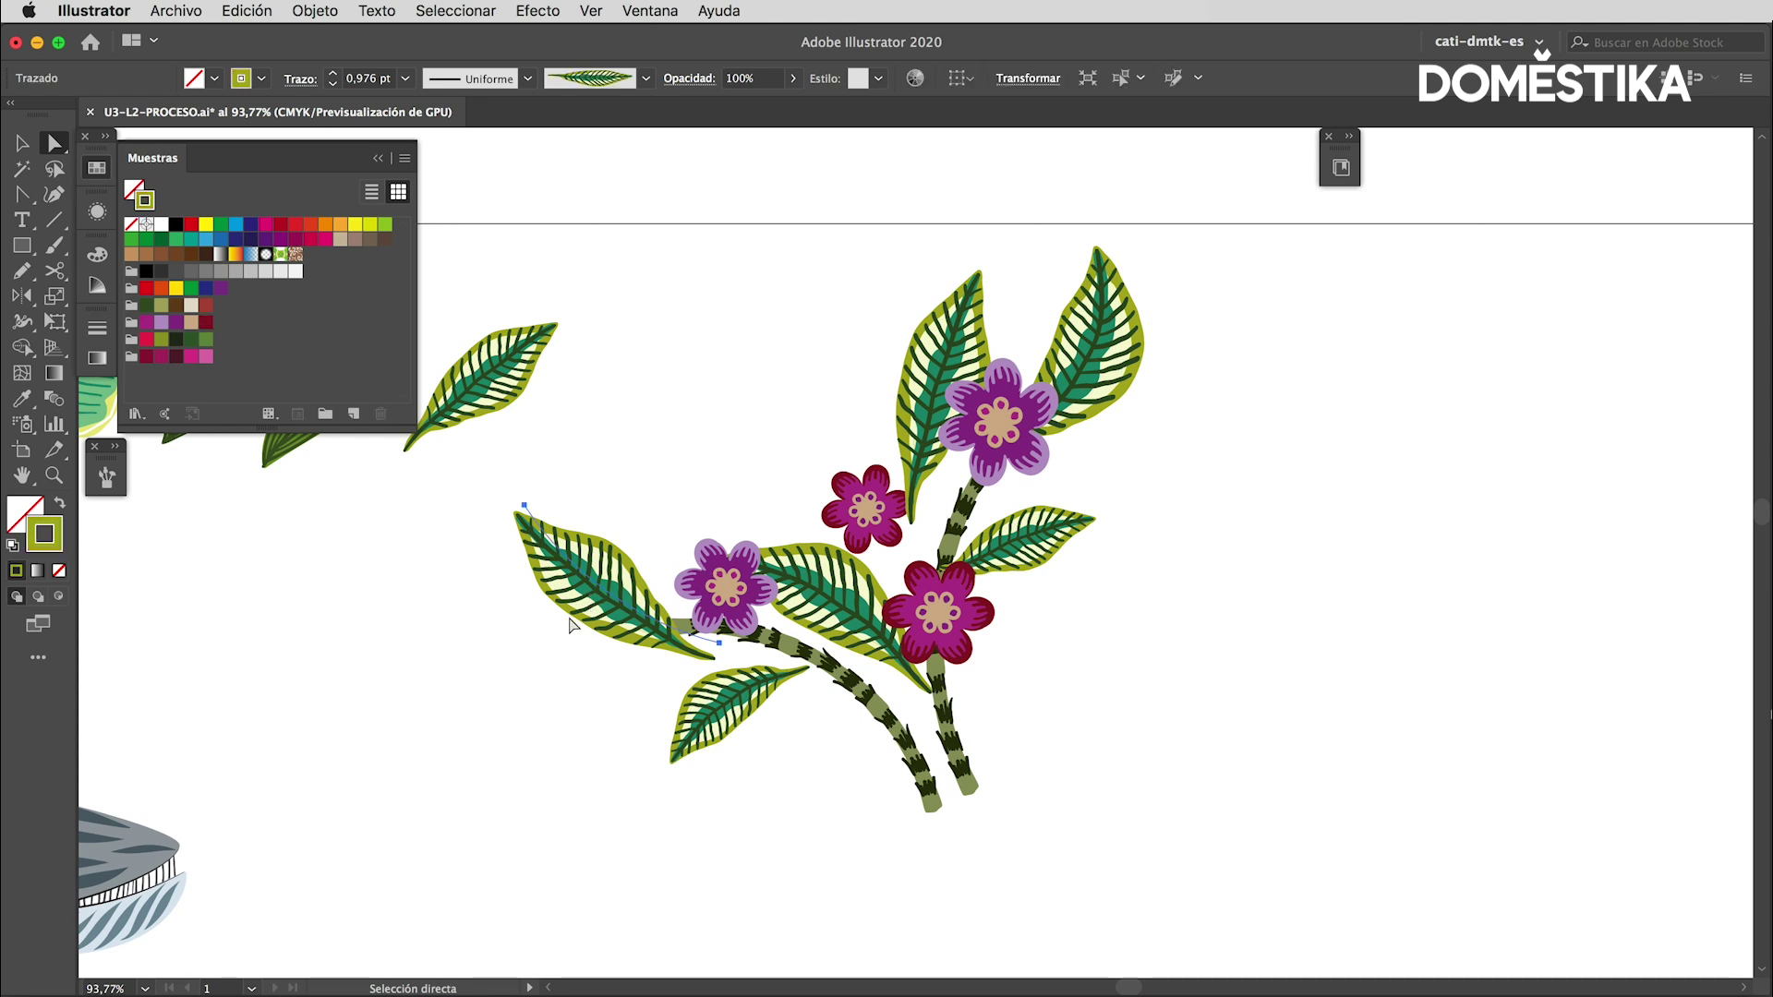
{"action": "left_click", "coordinate": [1120, 357], "text": "shift"}
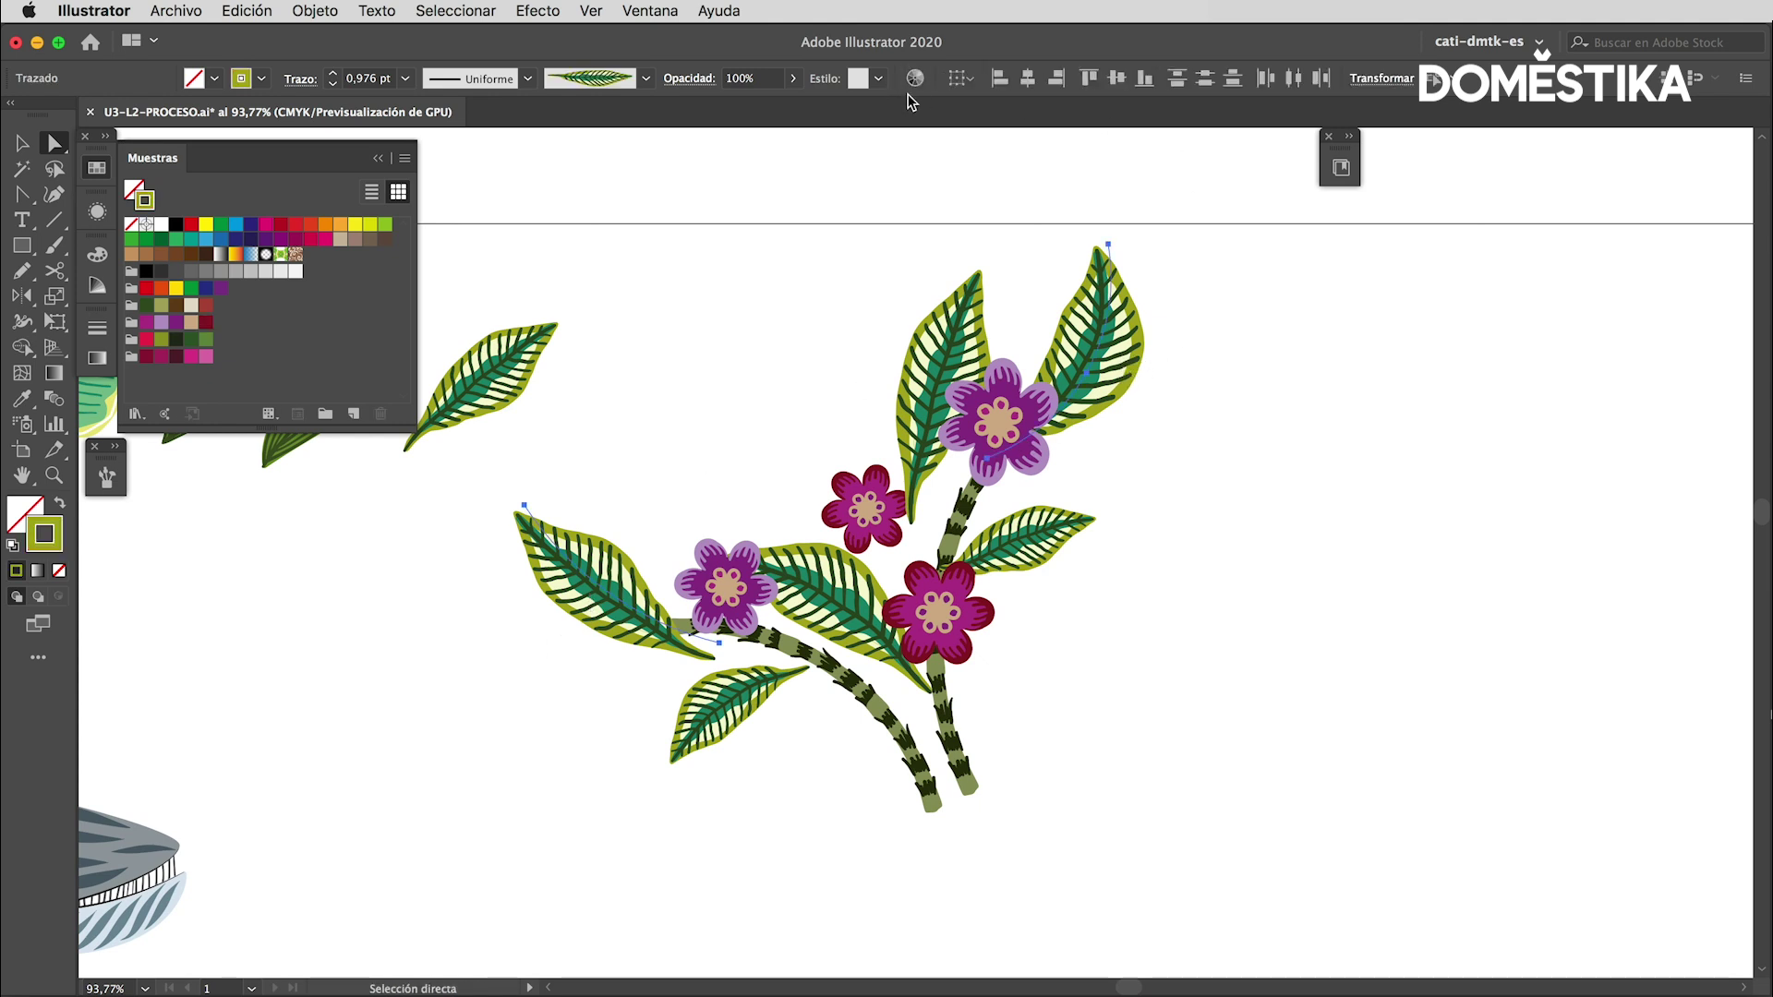
{"action": "left_click_drag", "start_coordinate": [1262, 441], "coordinate": [1010, 458]}
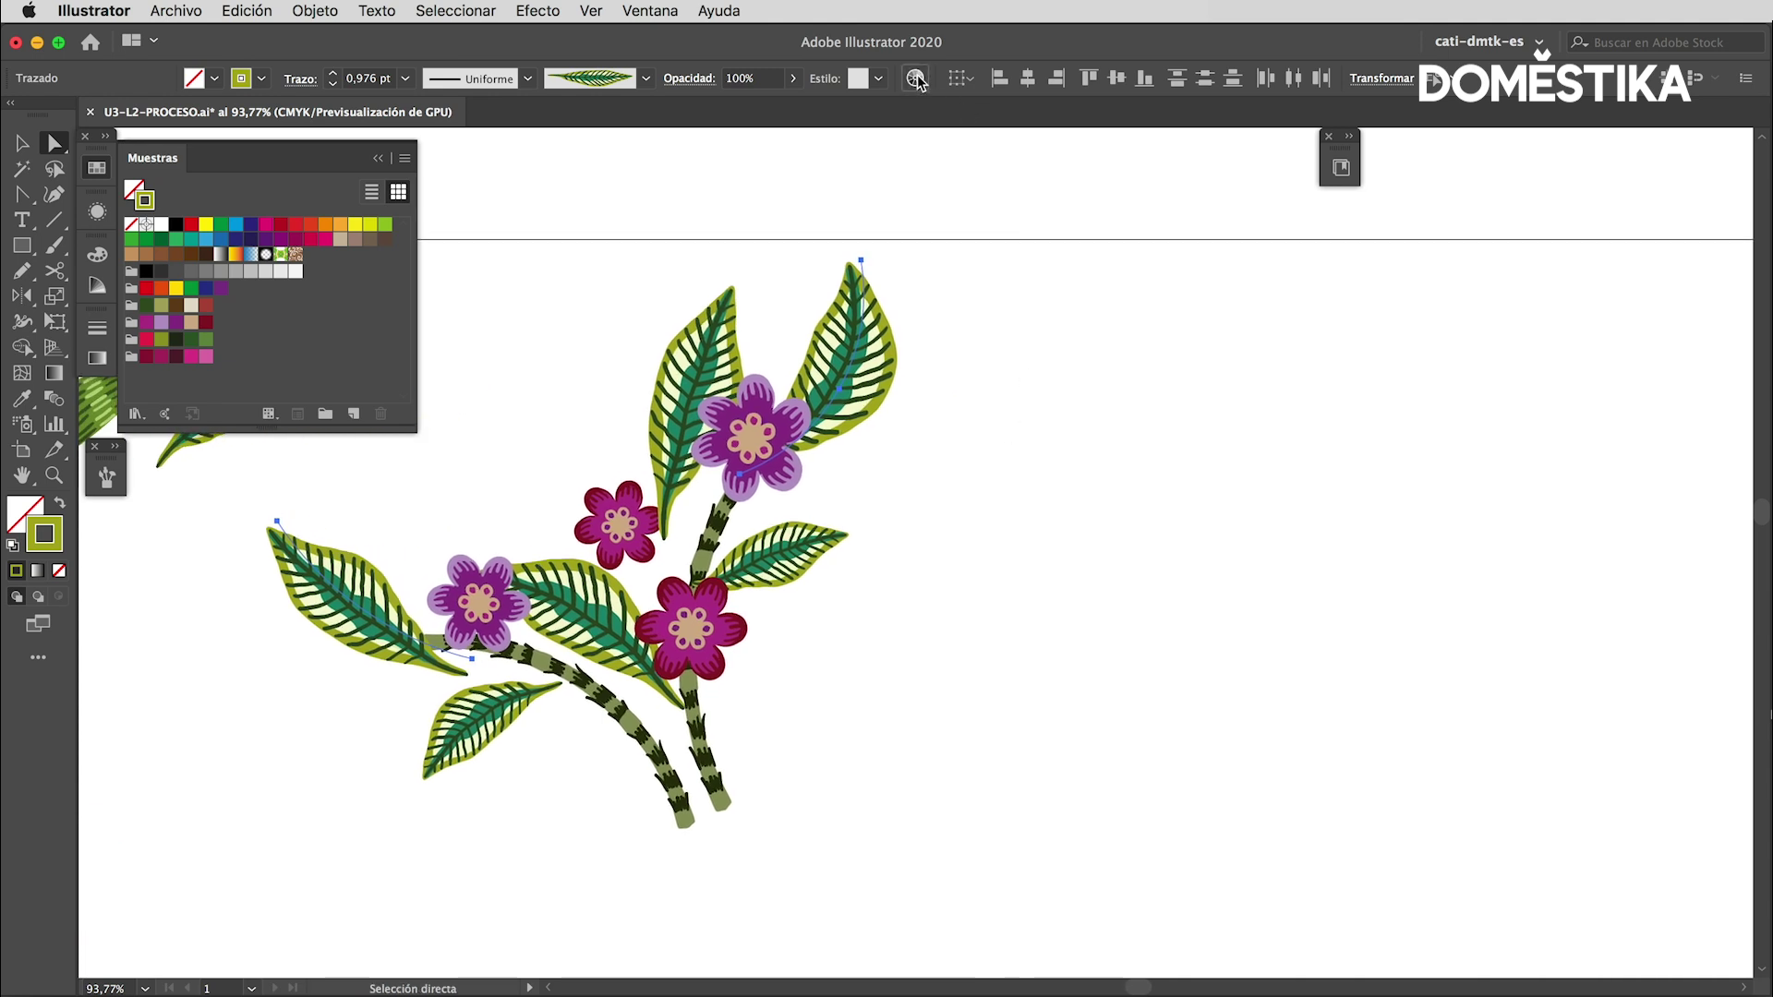
{"action": "left_click", "coordinate": [915, 77]}
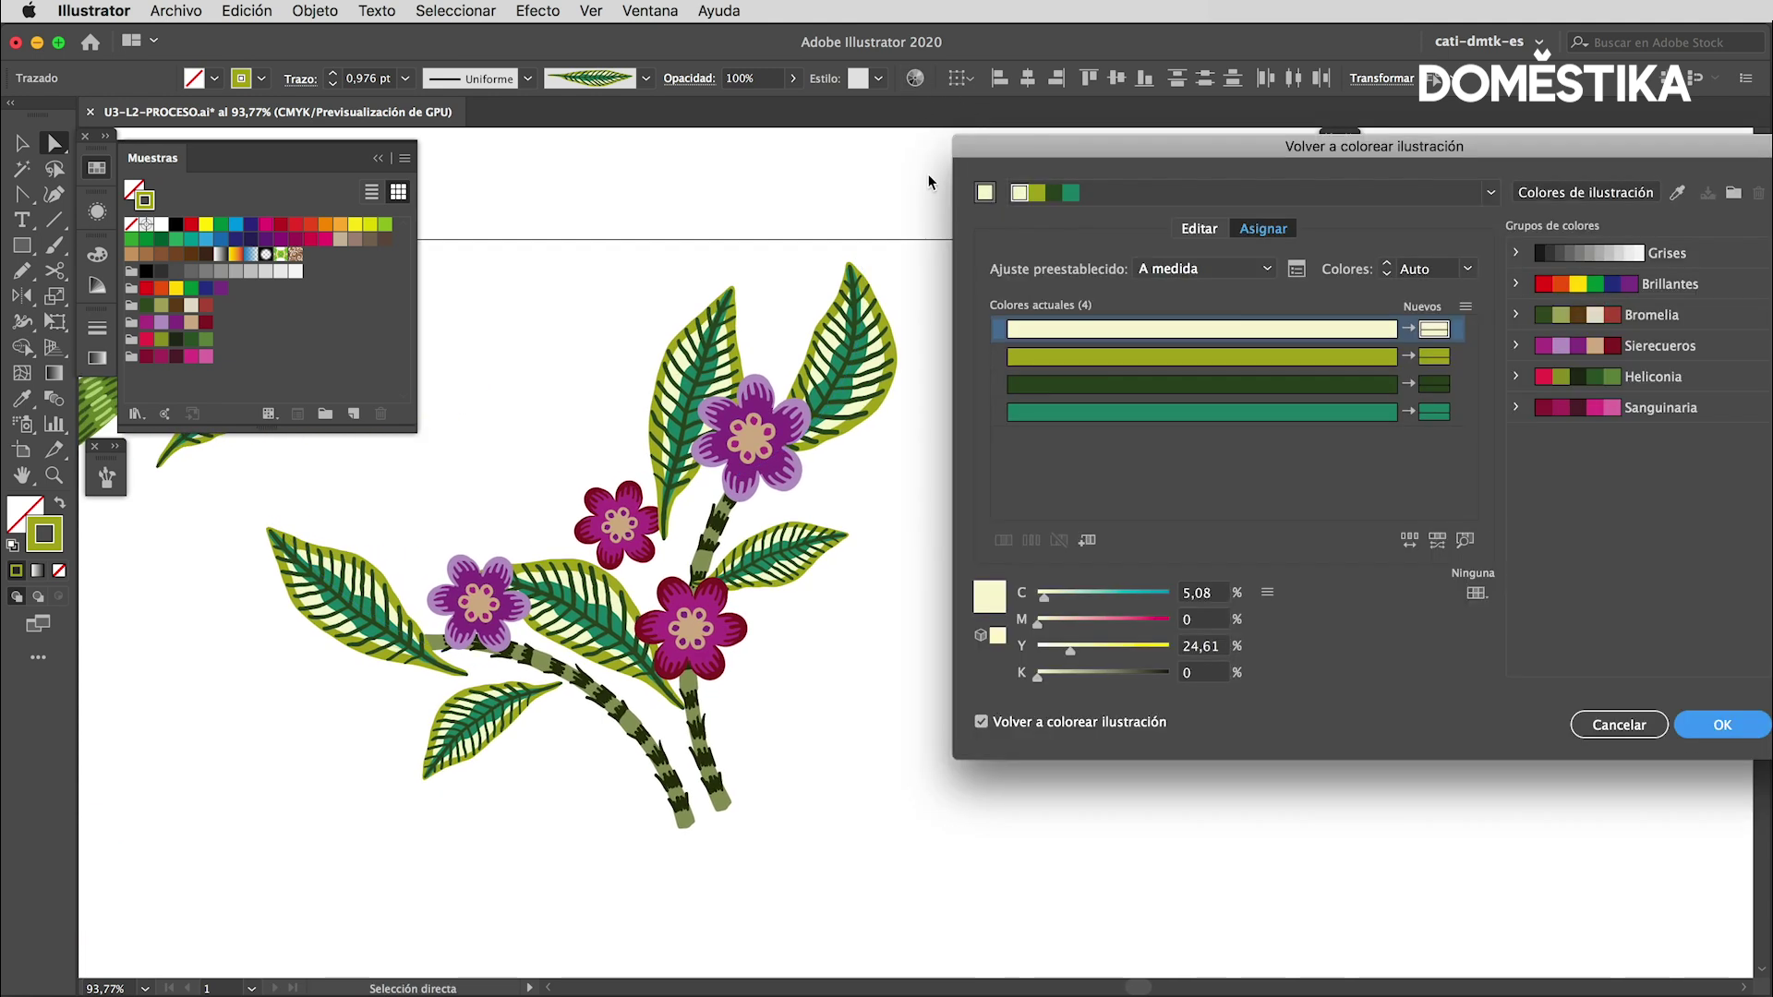
{"action": "left_click", "coordinate": [1641, 323]}
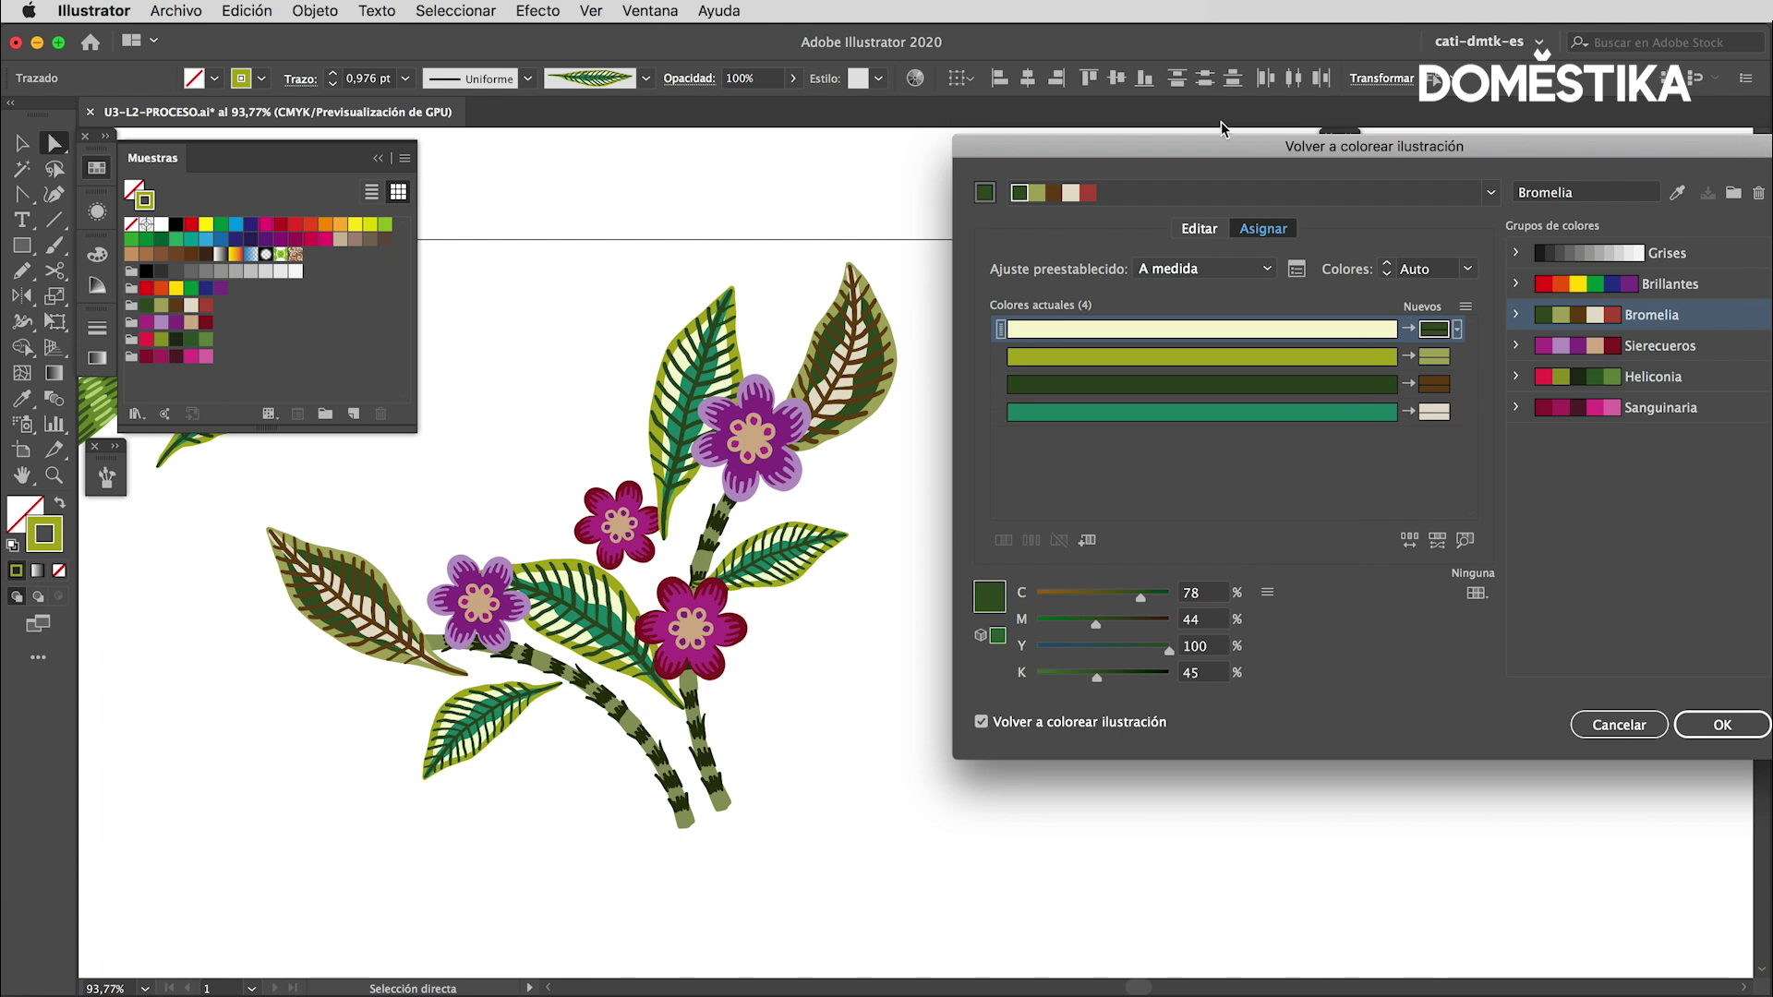
{"action": "left_click", "coordinate": [1209, 232]}
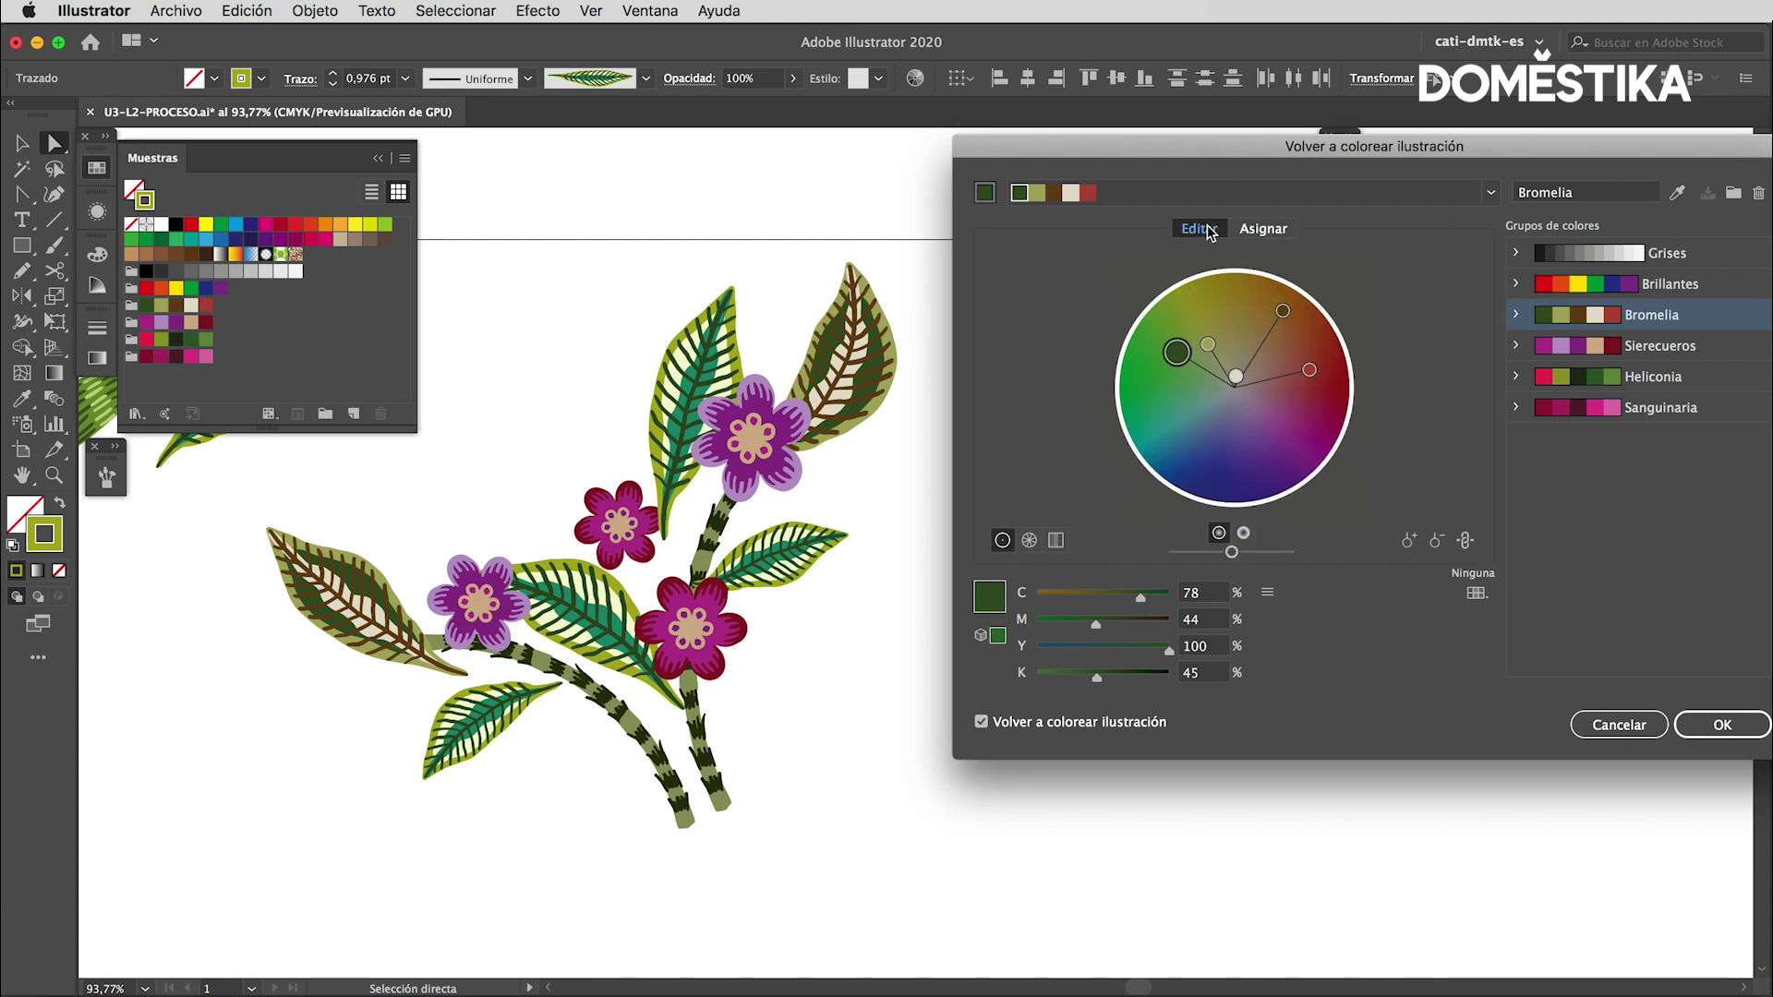
{"action": "left_click", "coordinate": [1467, 541]}
{"action": "left_click_drag", "start_coordinate": [1177, 351], "coordinate": [1175, 343]}
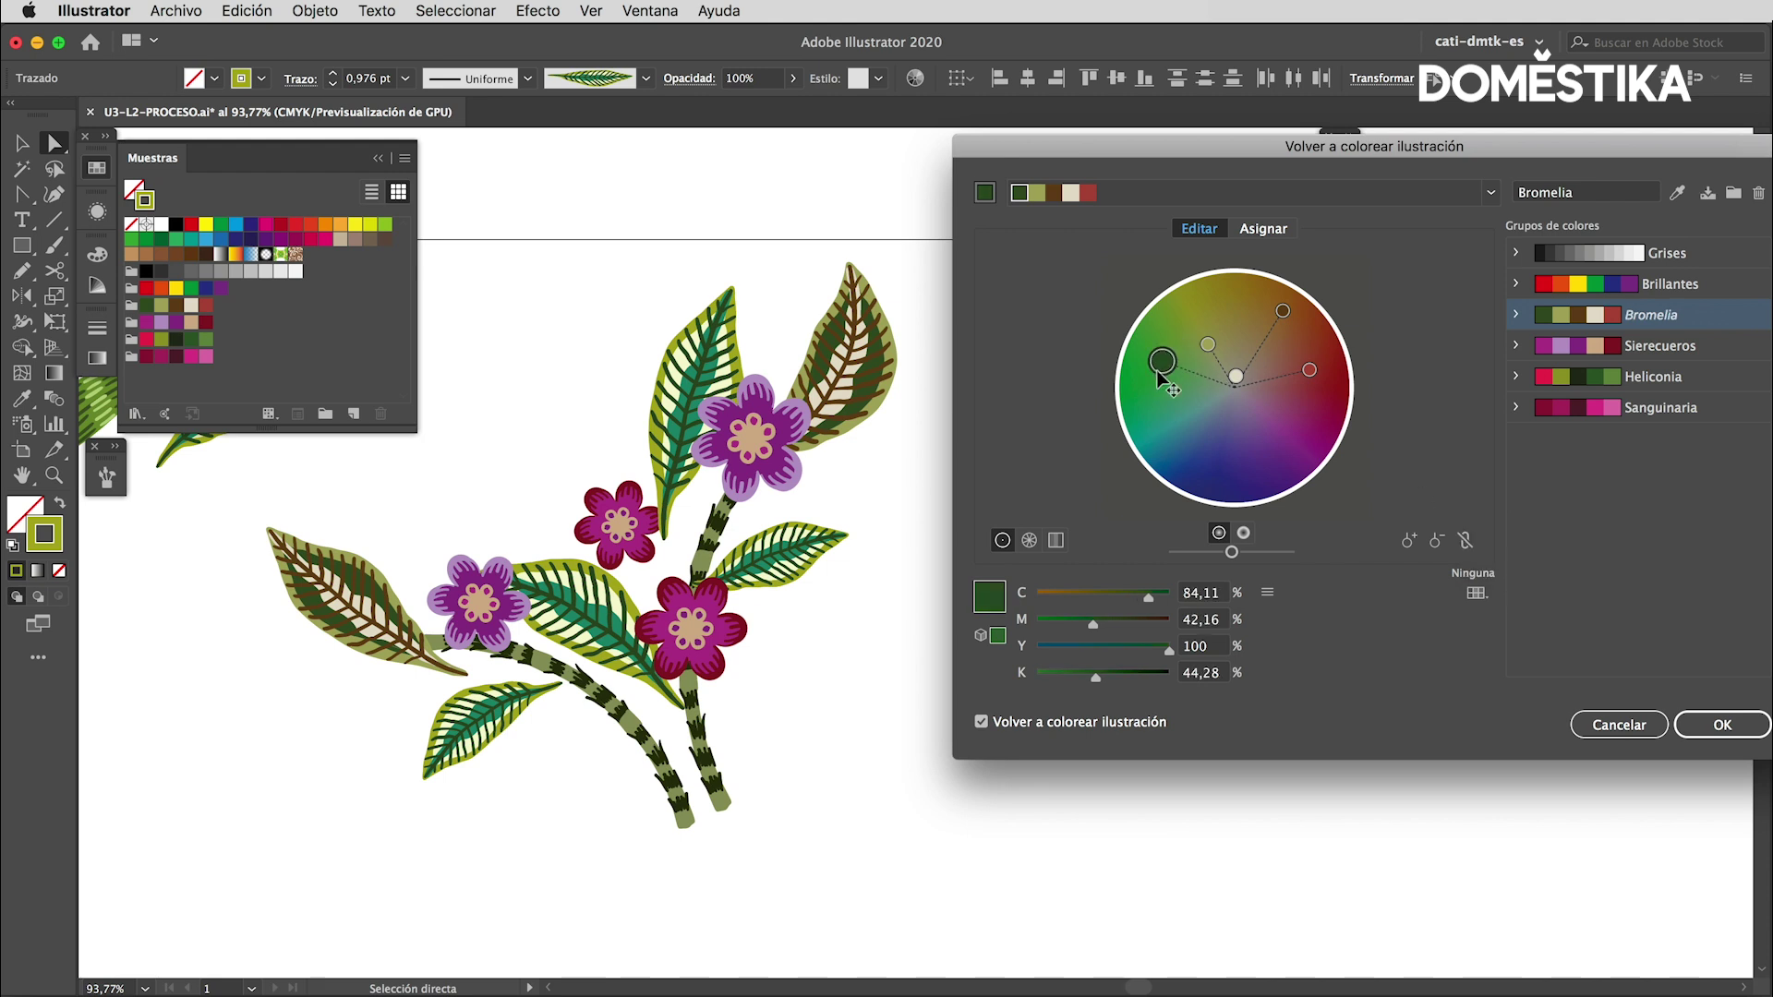
{"action": "left_click", "coordinate": [1465, 540]}
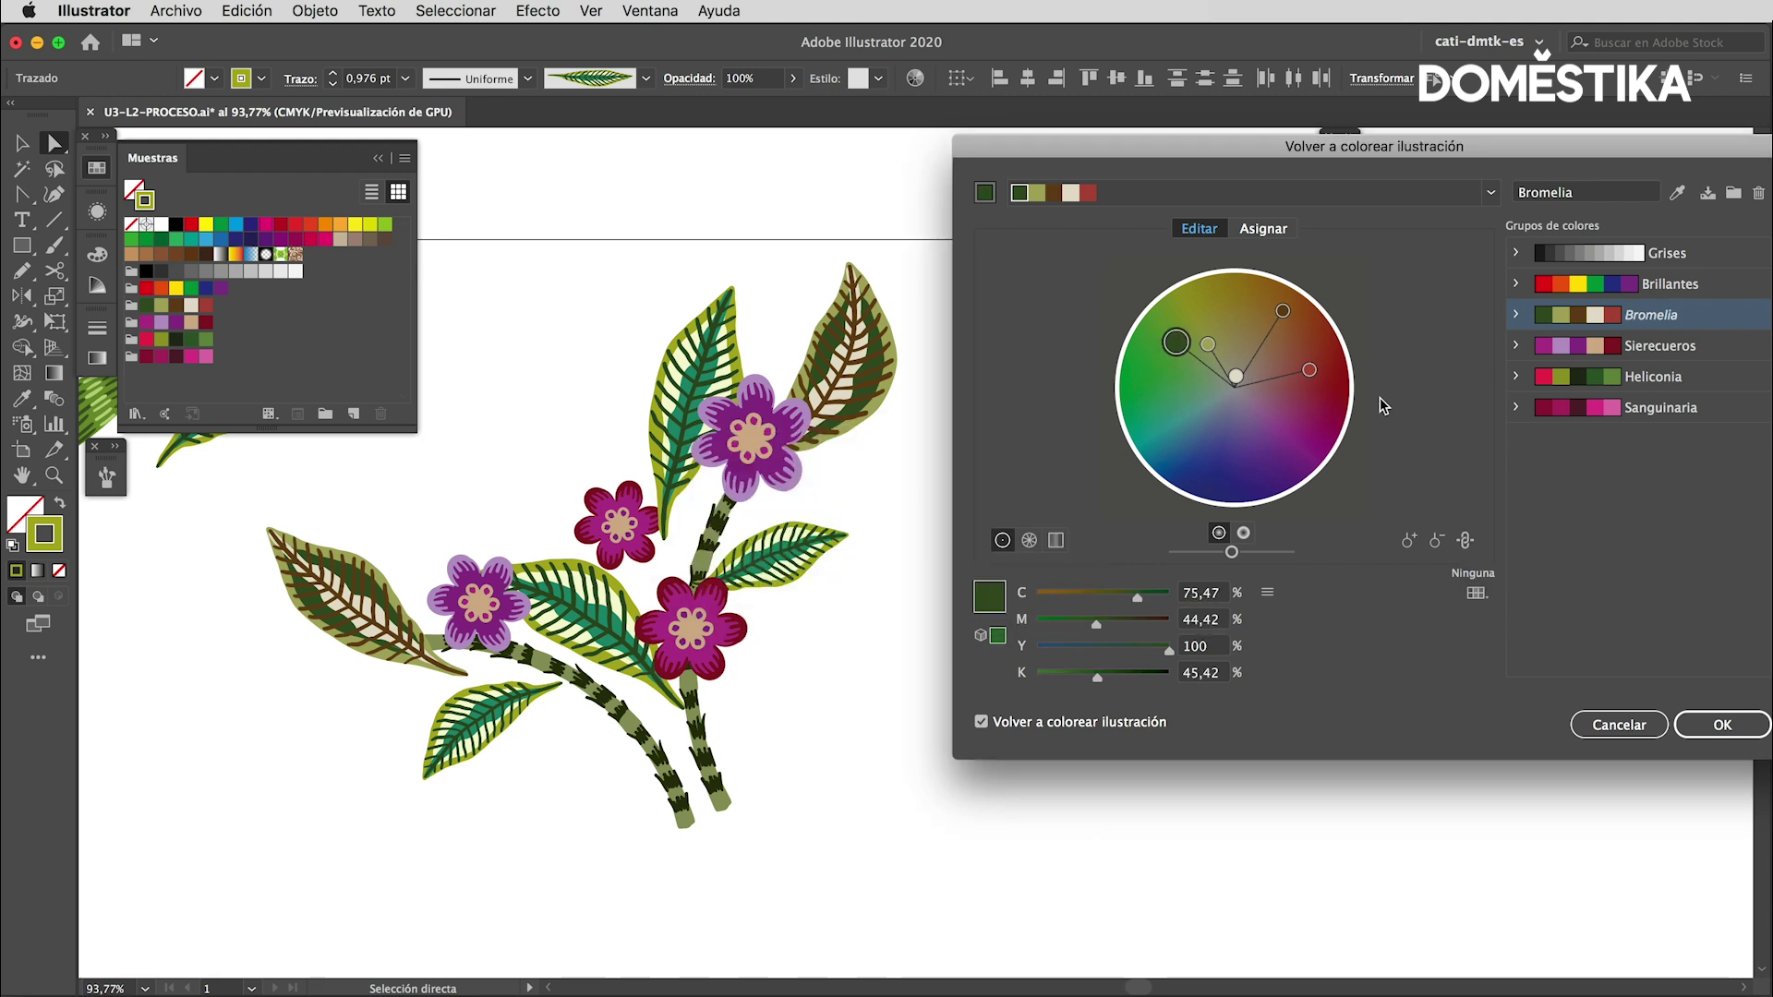
{"action": "mouse_move", "coordinate": [1177, 343]}
{"action": "left_mouse_down"}
{"action": "mouse_move", "coordinate": [1157, 423]}
{"action": "mouse_move", "coordinate": [1191, 464]}
{"action": "mouse_move", "coordinate": [1243, 476]}
{"action": "mouse_move", "coordinate": [1285, 459]}
{"action": "mouse_move", "coordinate": [1305, 390]}
{"action": "left_mouse_up"}
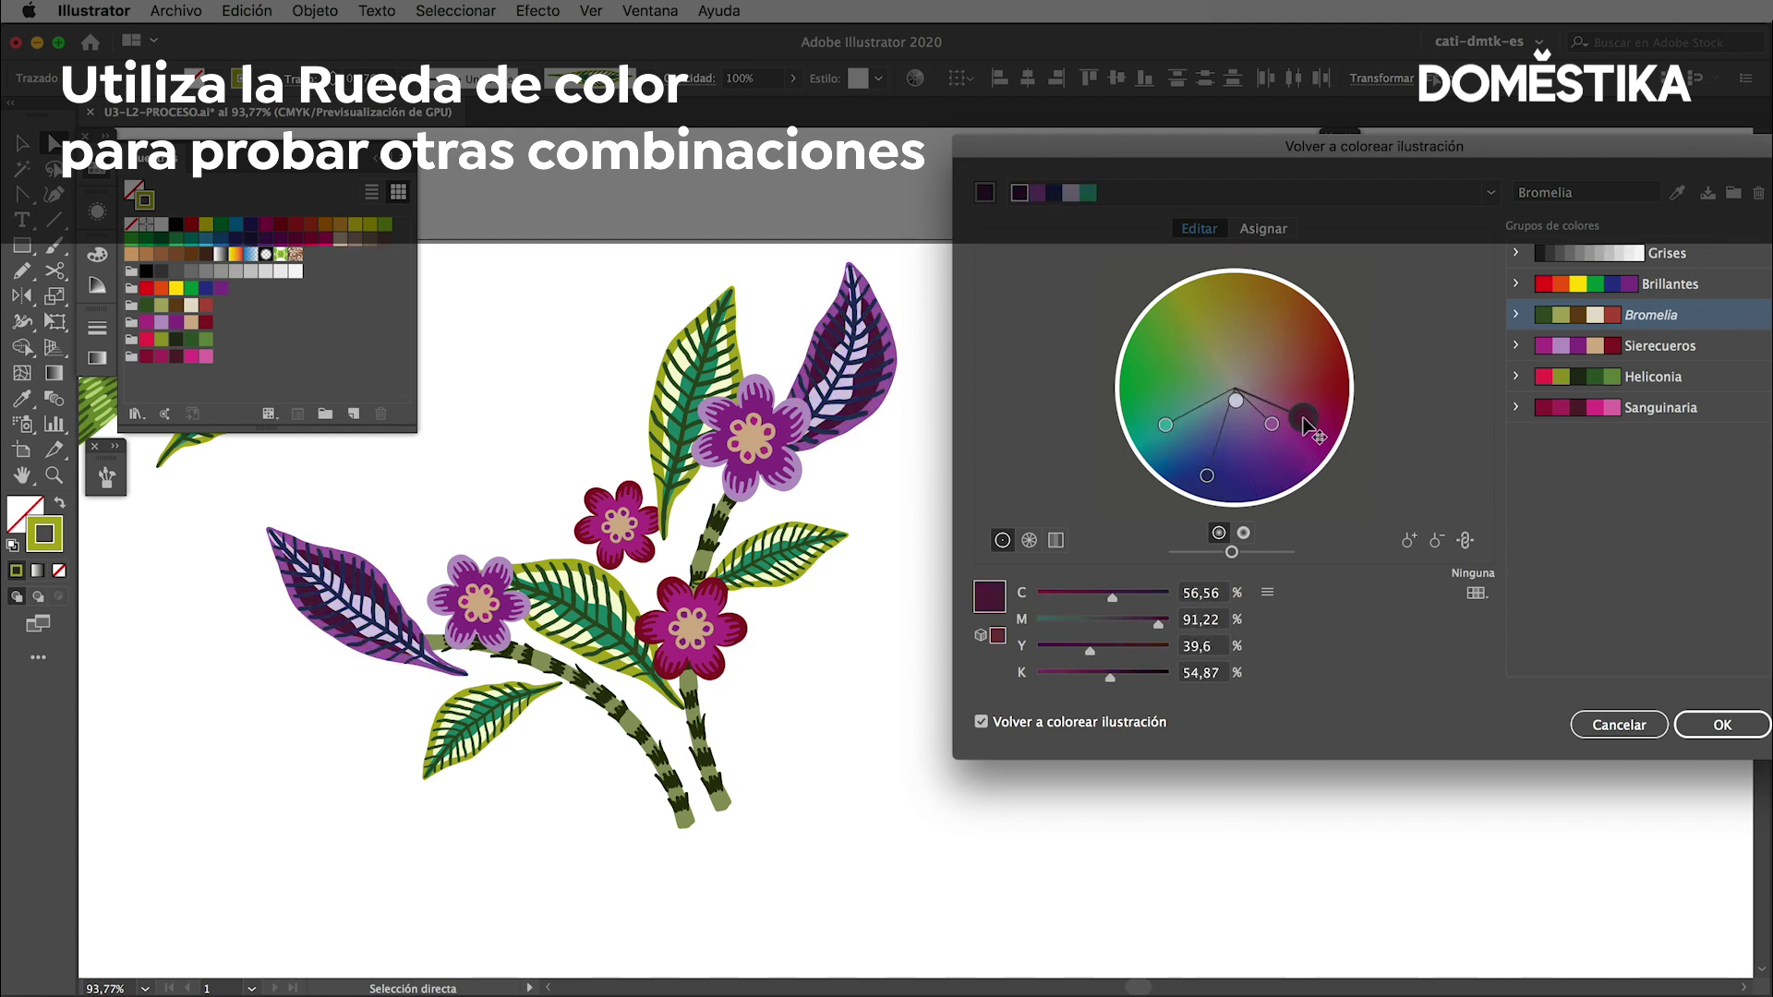
{"action": "left_click", "coordinate": [1675, 194]}
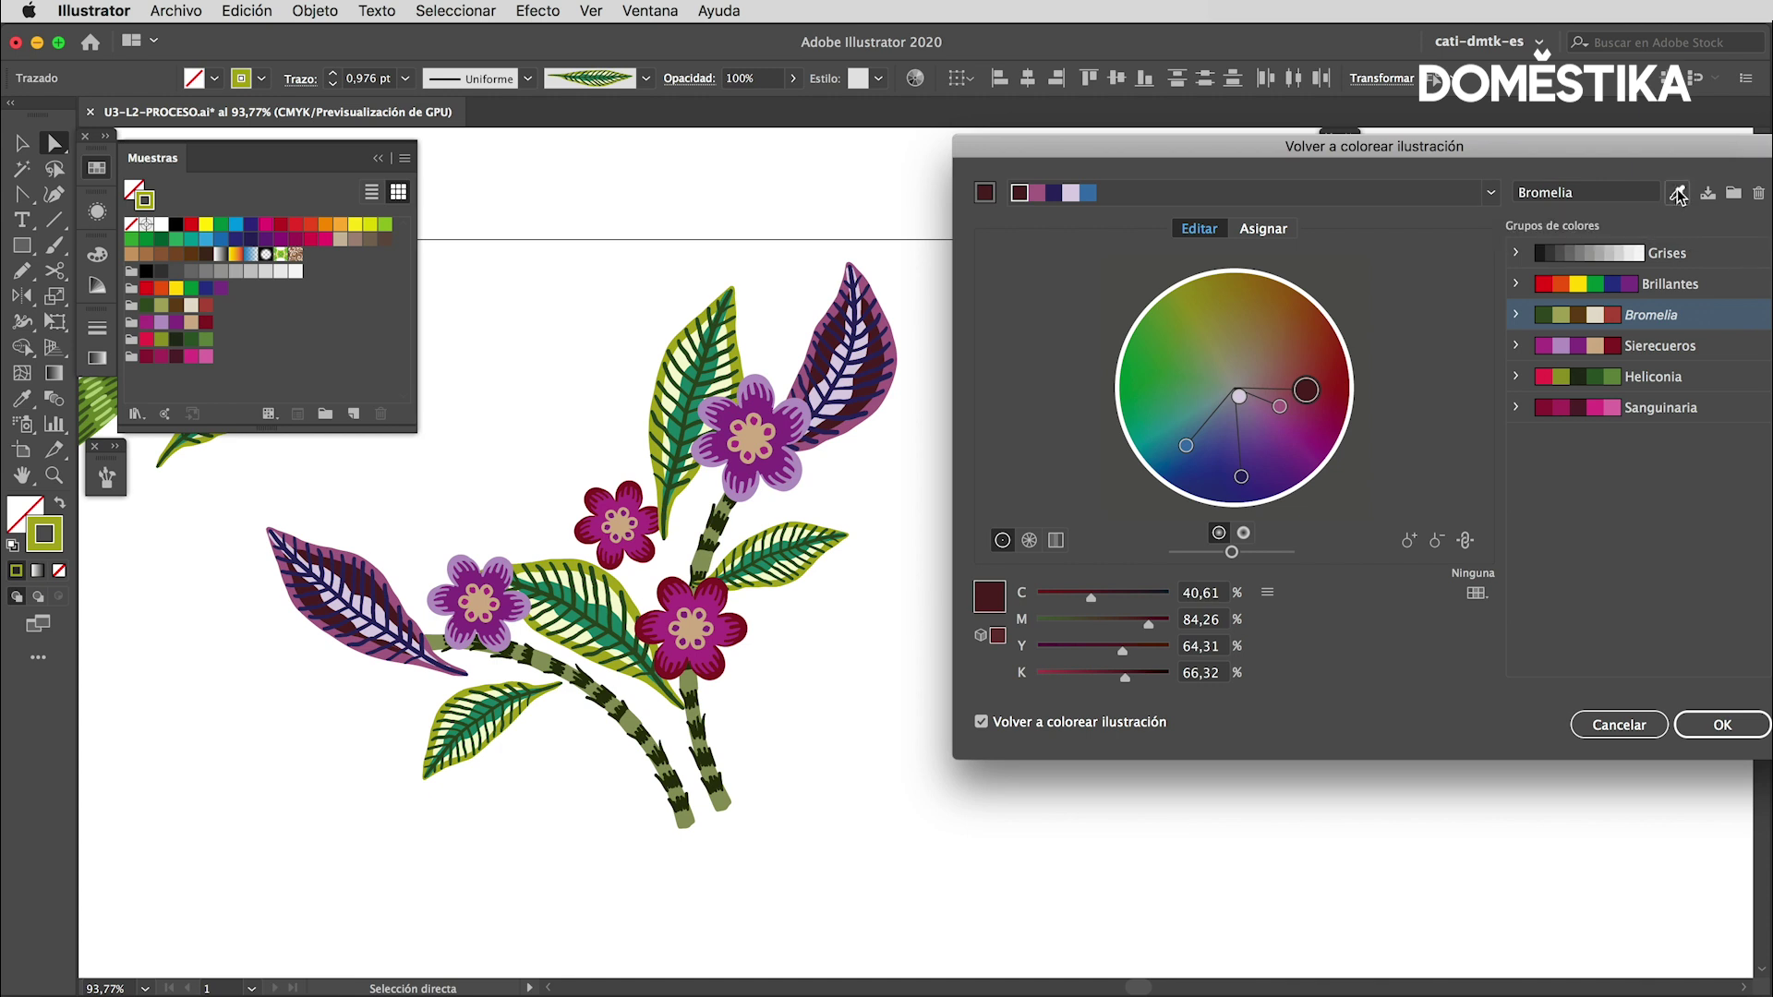
{"action": "left_click", "coordinate": [1678, 194]}
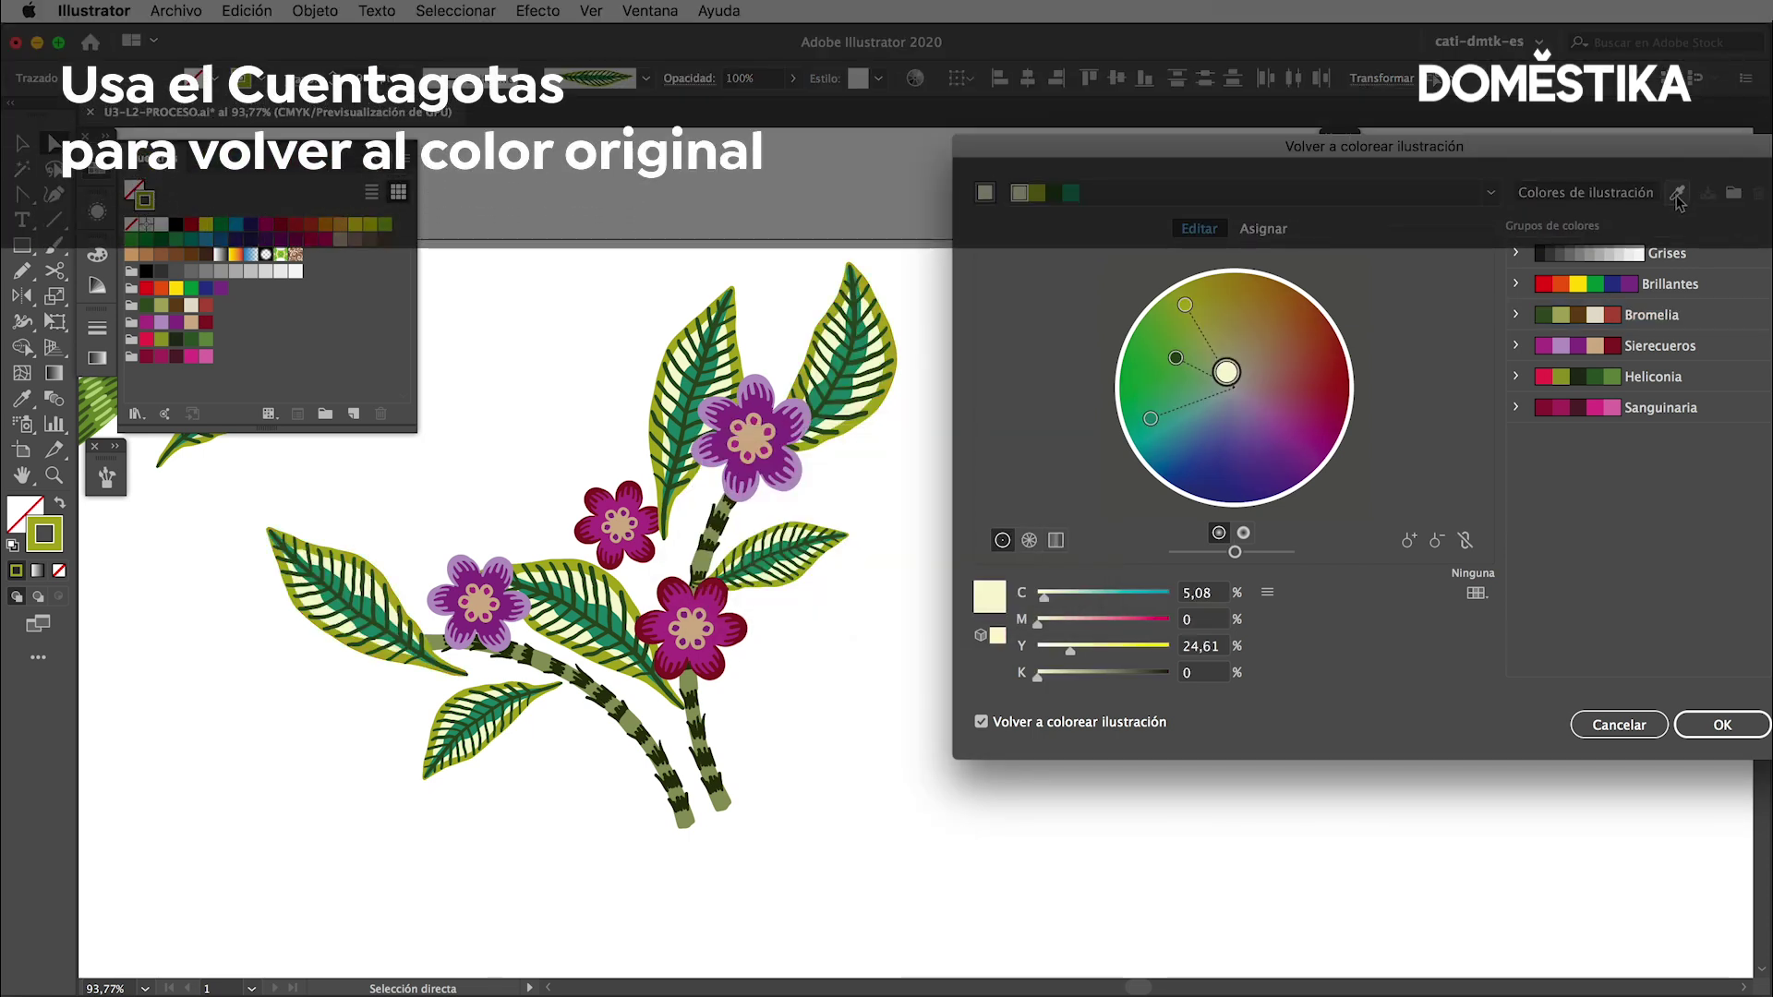
{"action": "left_click", "coordinate": [1654, 319]}
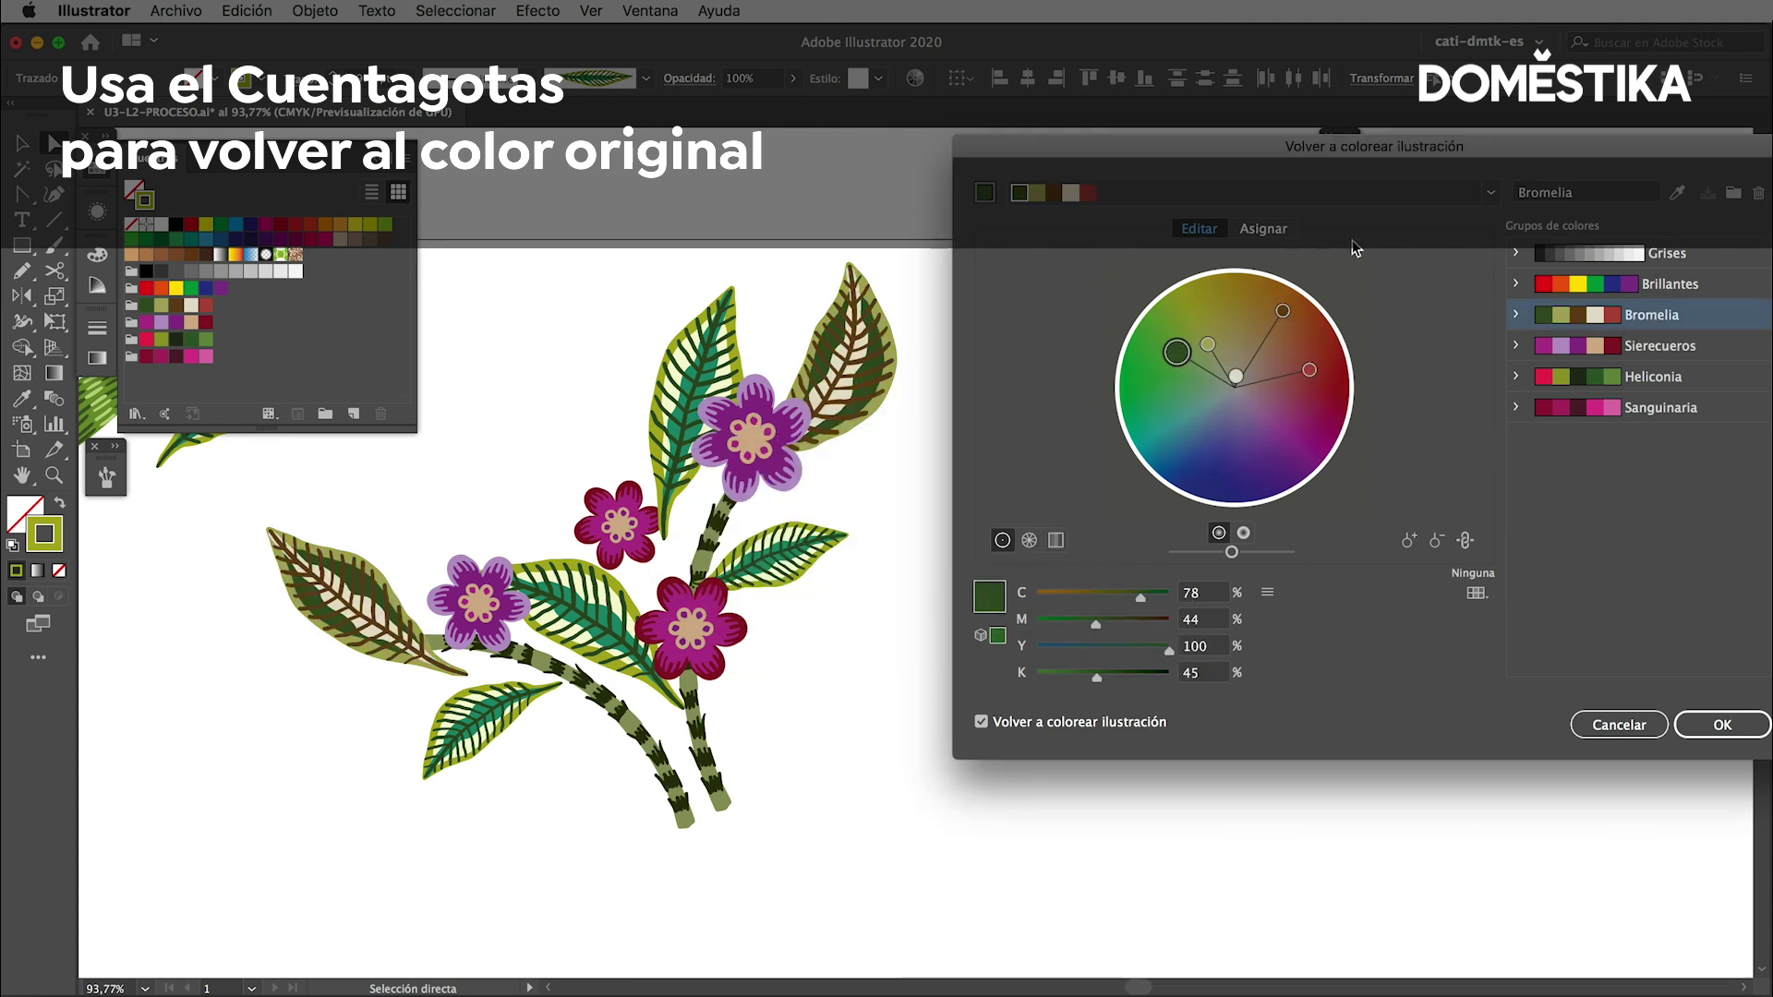
Show Bromelia colours as bars, move light green first, and randomize the colour order repeatedly.
{"action": "left_click", "coordinate": [1055, 540]}
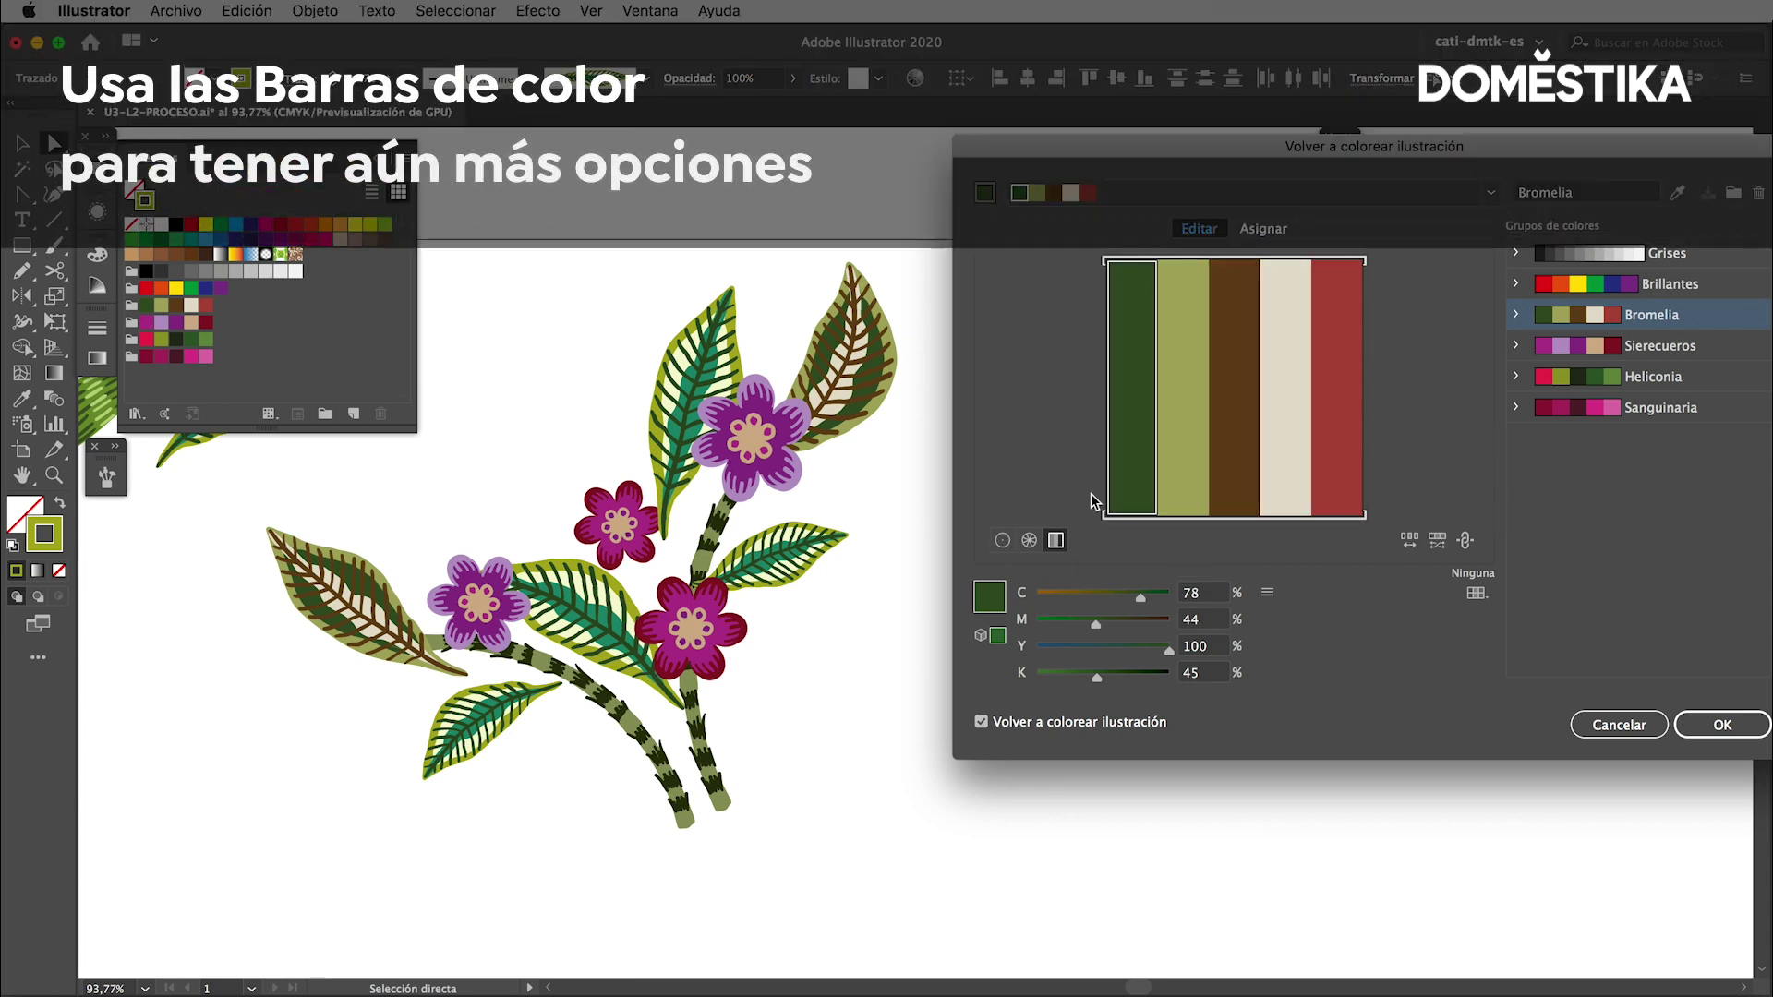
{"action": "left_click", "coordinate": [1166, 435]}
{"action": "mouse_move", "coordinate": [1163, 435]}
{"action": "left_mouse_down"}
{"action": "mouse_move", "coordinate": [1120, 433]}
{"action": "mouse_move", "coordinate": [1284, 427]}
{"action": "left_mouse_up"}
{"action": "left_click", "coordinate": [1234, 412]}
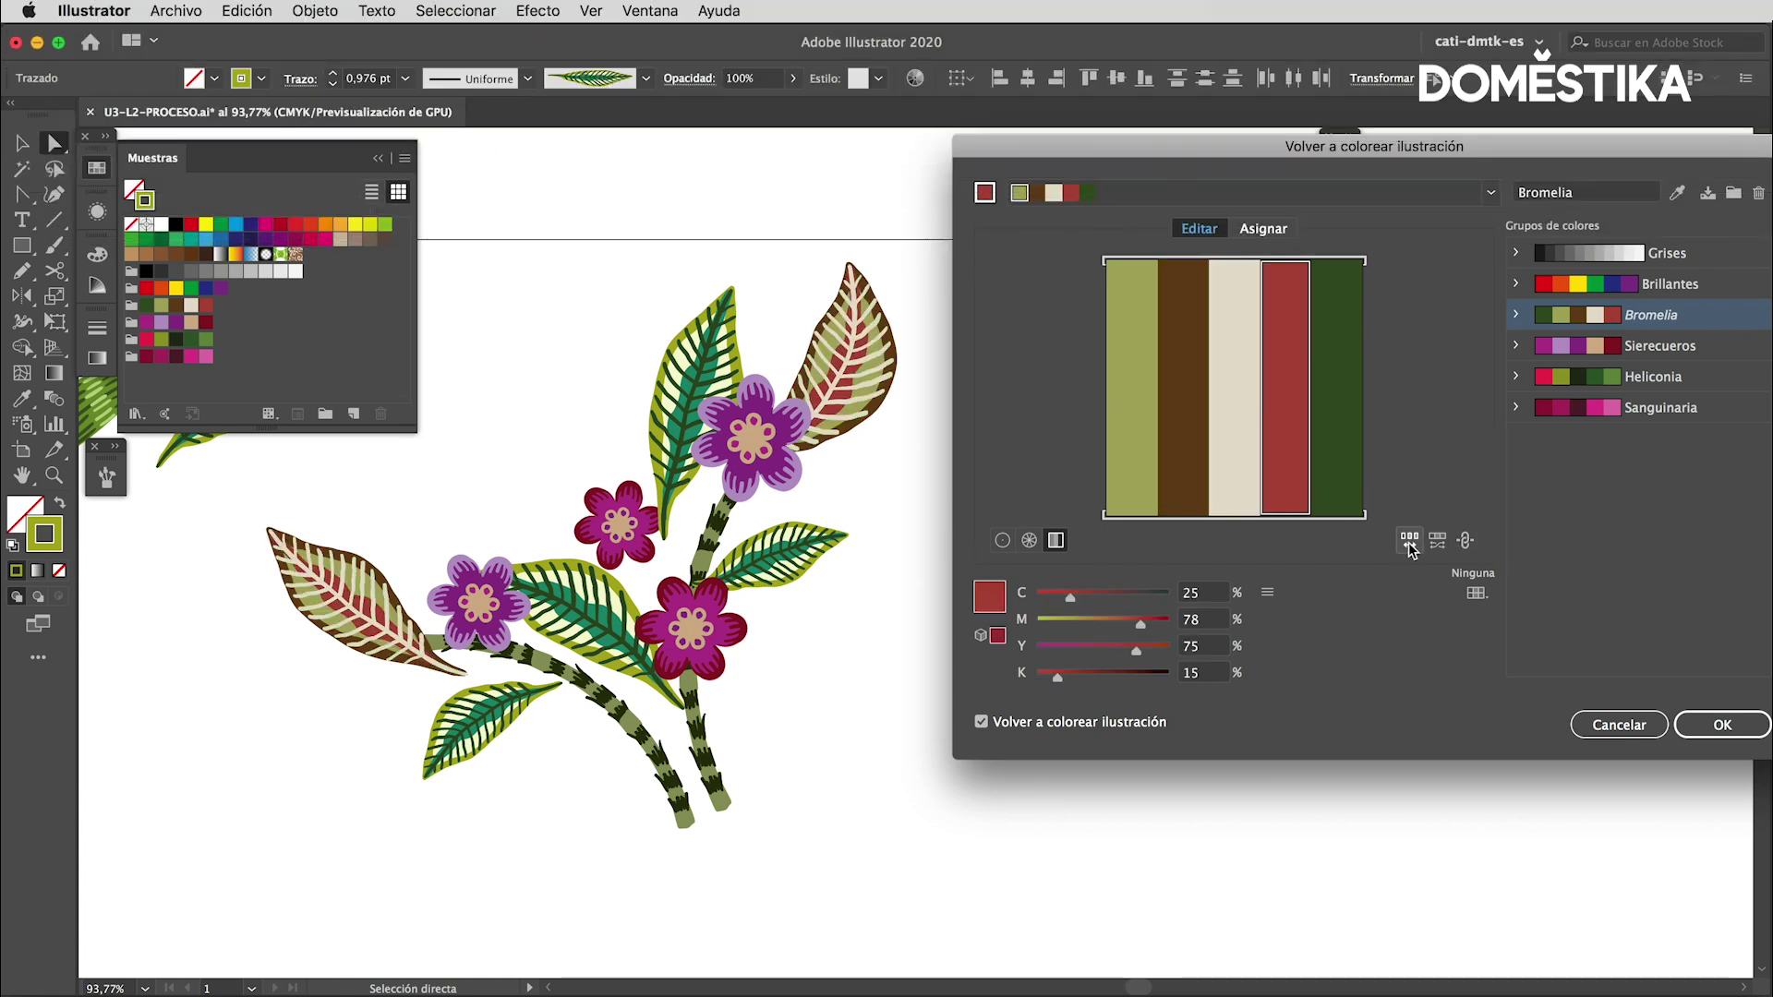
{"action": "left_click", "coordinate": [1409, 543]}
{"action": "left_click", "coordinate": [1409, 544]}
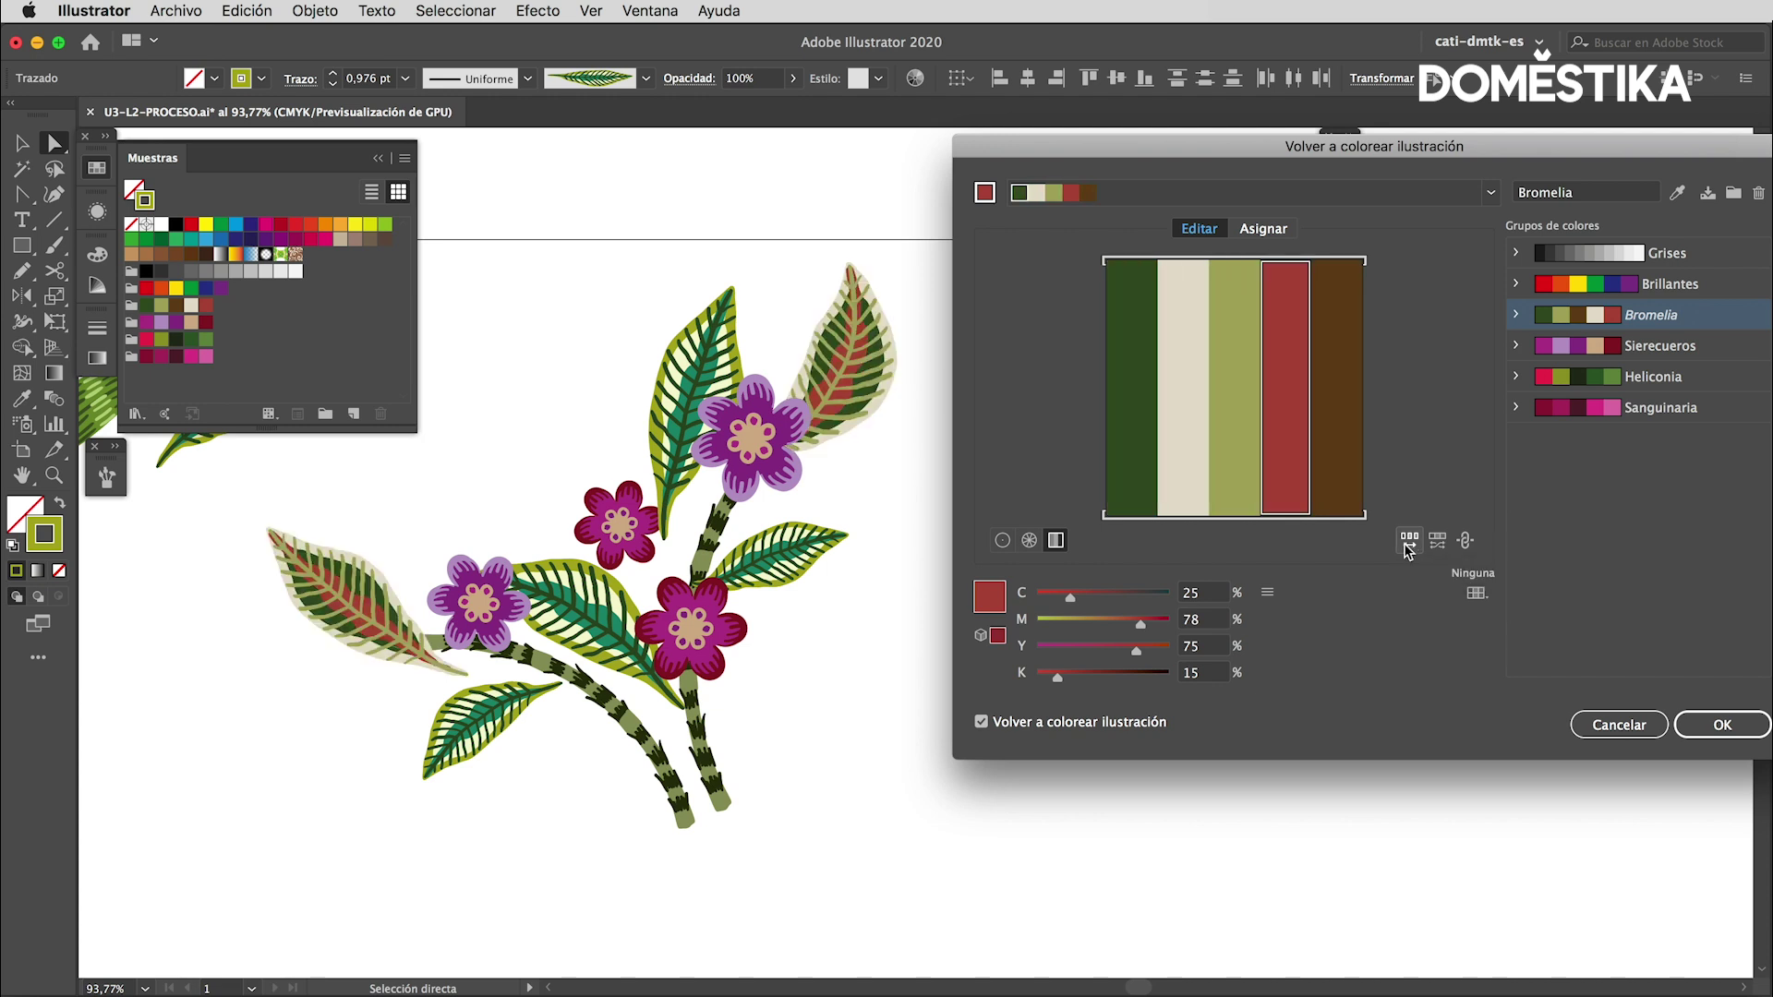
{"action": "left_click", "coordinate": [1409, 546]}
{"action": "left_click", "coordinate": [1411, 547]}
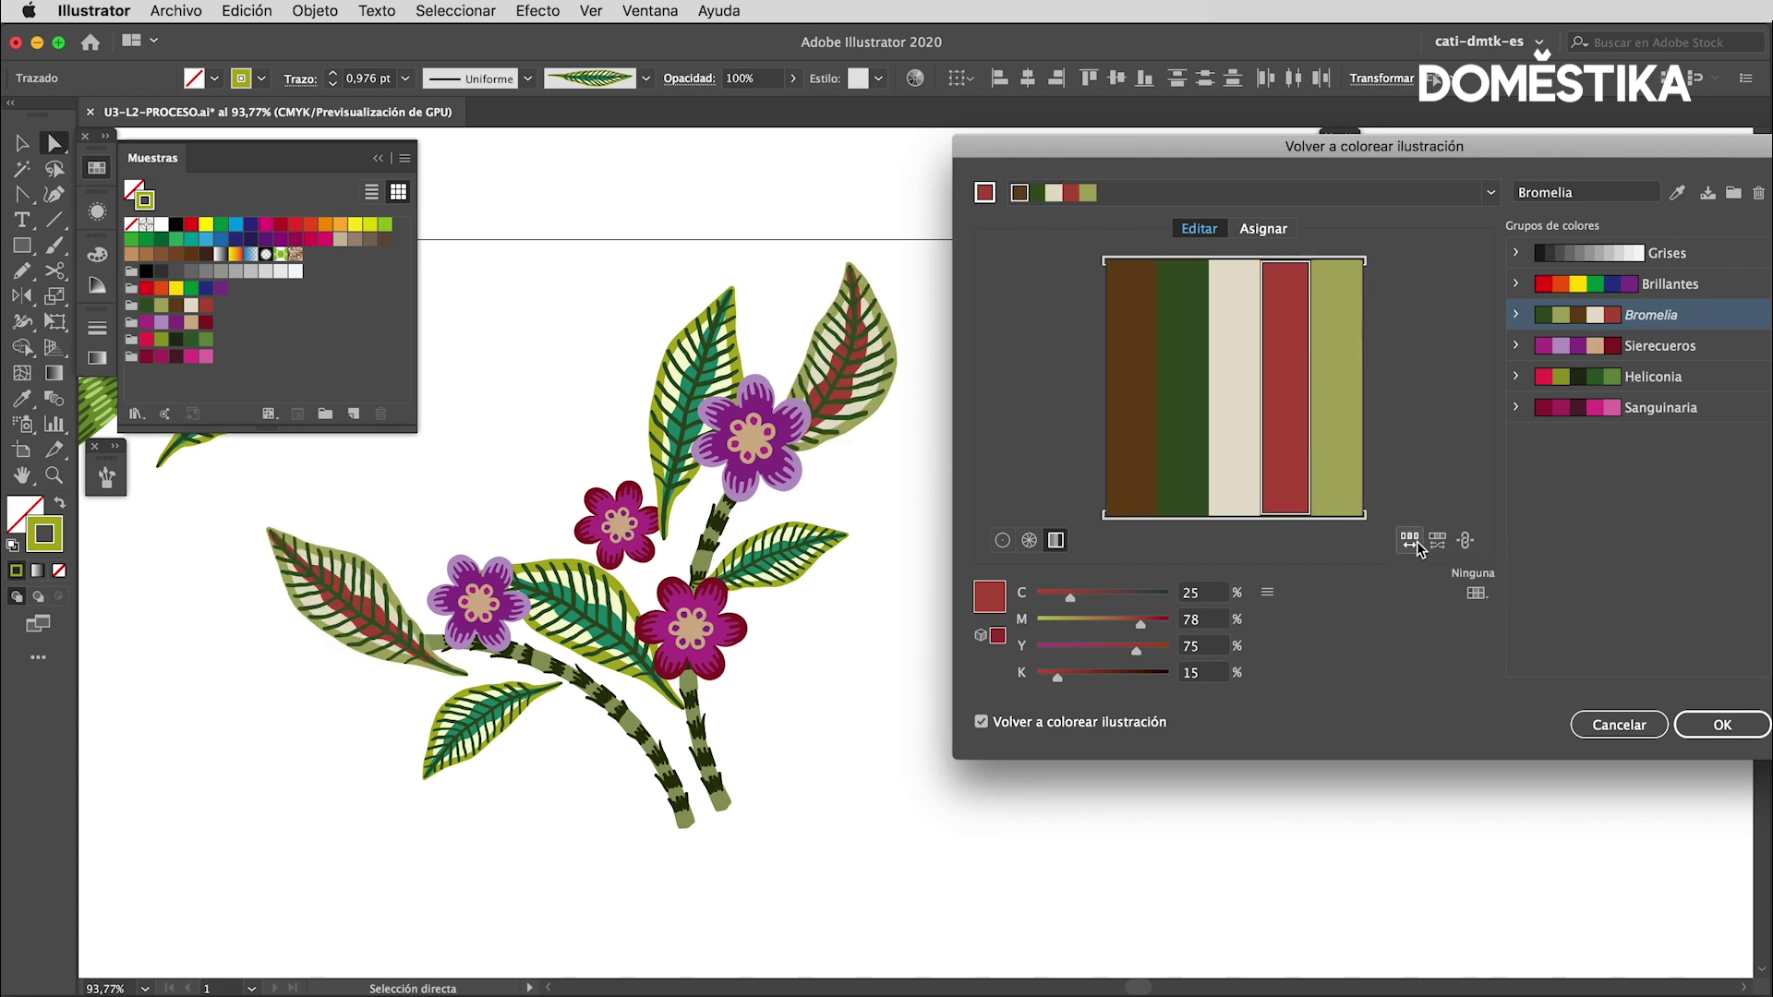
{"action": "left_click", "coordinate": [1418, 549]}
{"action": "left_click", "coordinate": [1411, 545]}
Randomly reassign colours in the assignment list, then cancel to keep the original leaf colours.
{"action": "left_click", "coordinate": [1263, 228]}
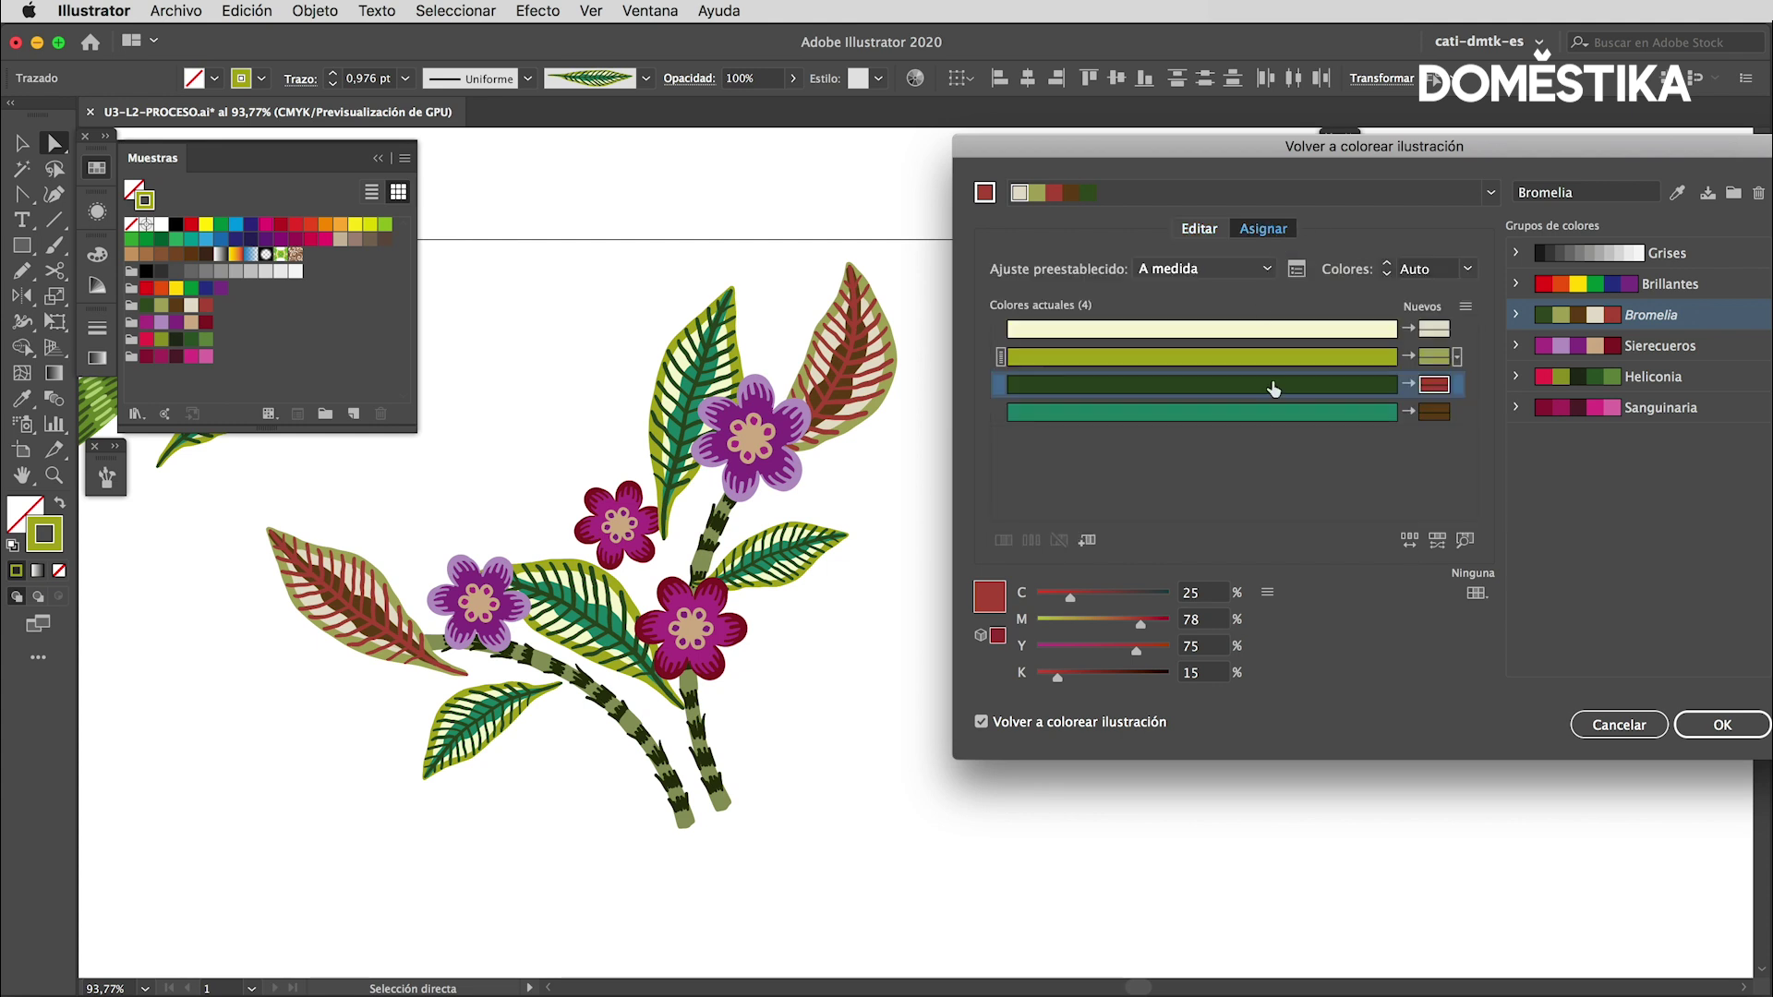
{"action": "left_click", "coordinate": [1409, 543]}
{"action": "left_click", "coordinate": [1410, 545]}
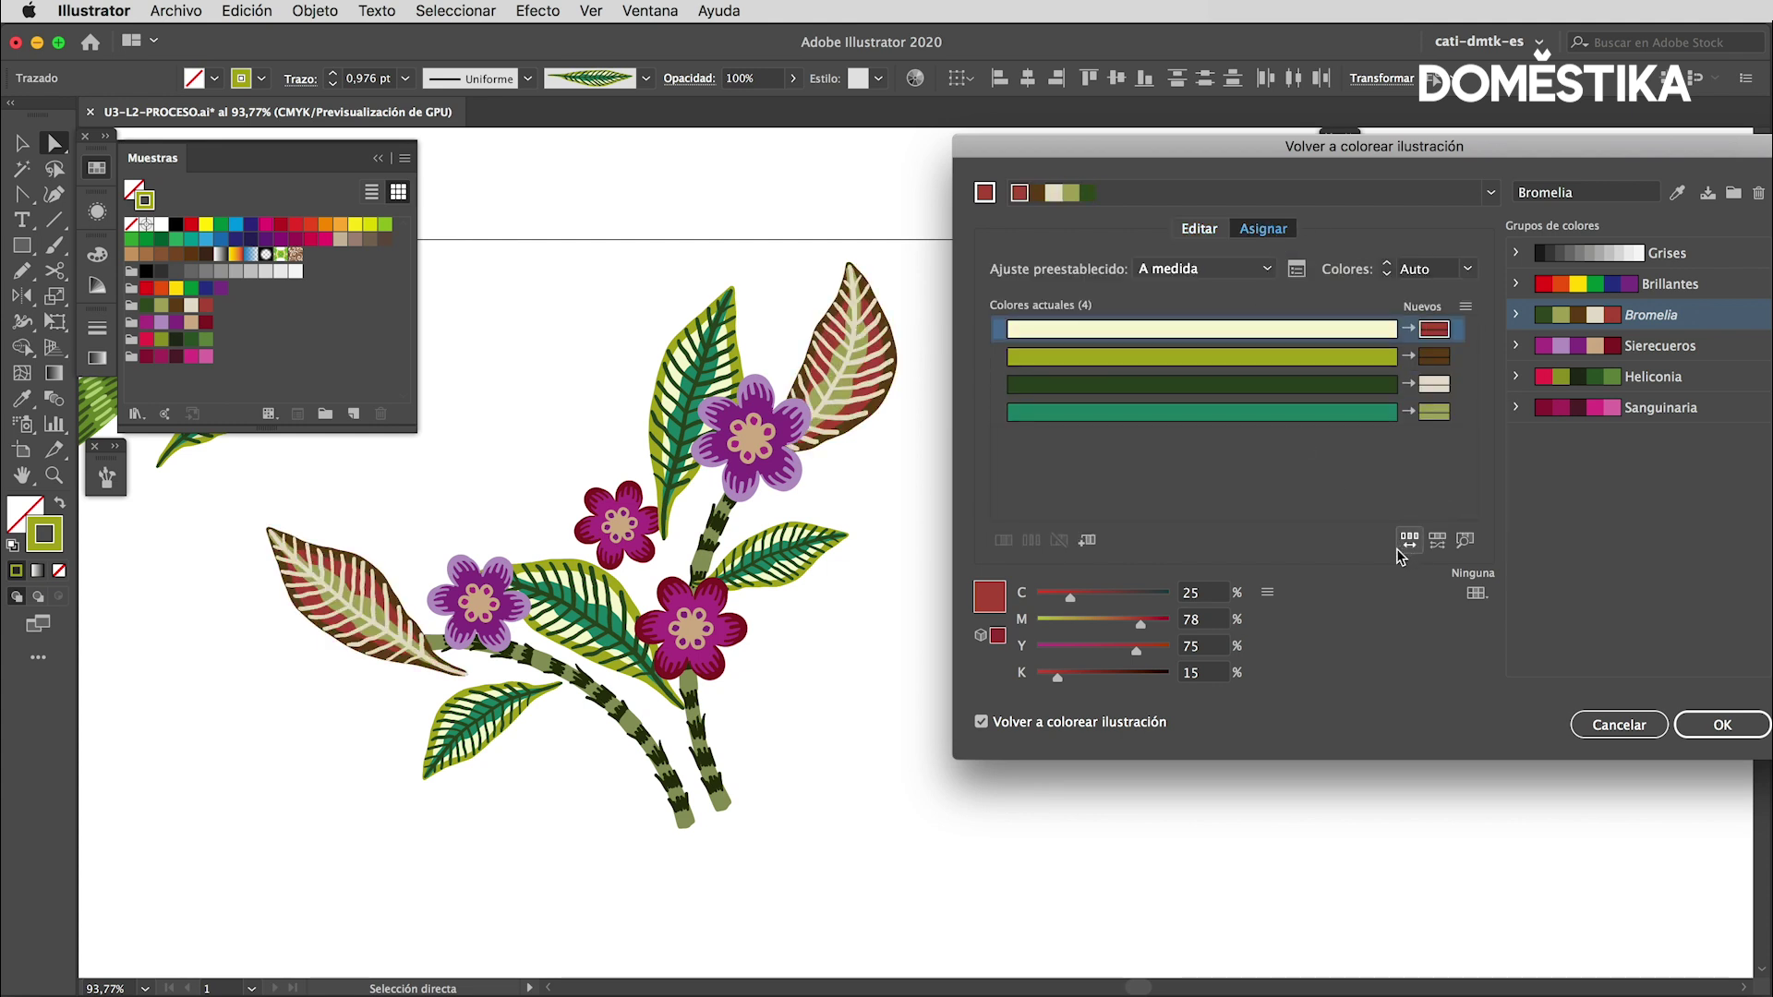
{"action": "left_click", "coordinate": [1410, 545]}
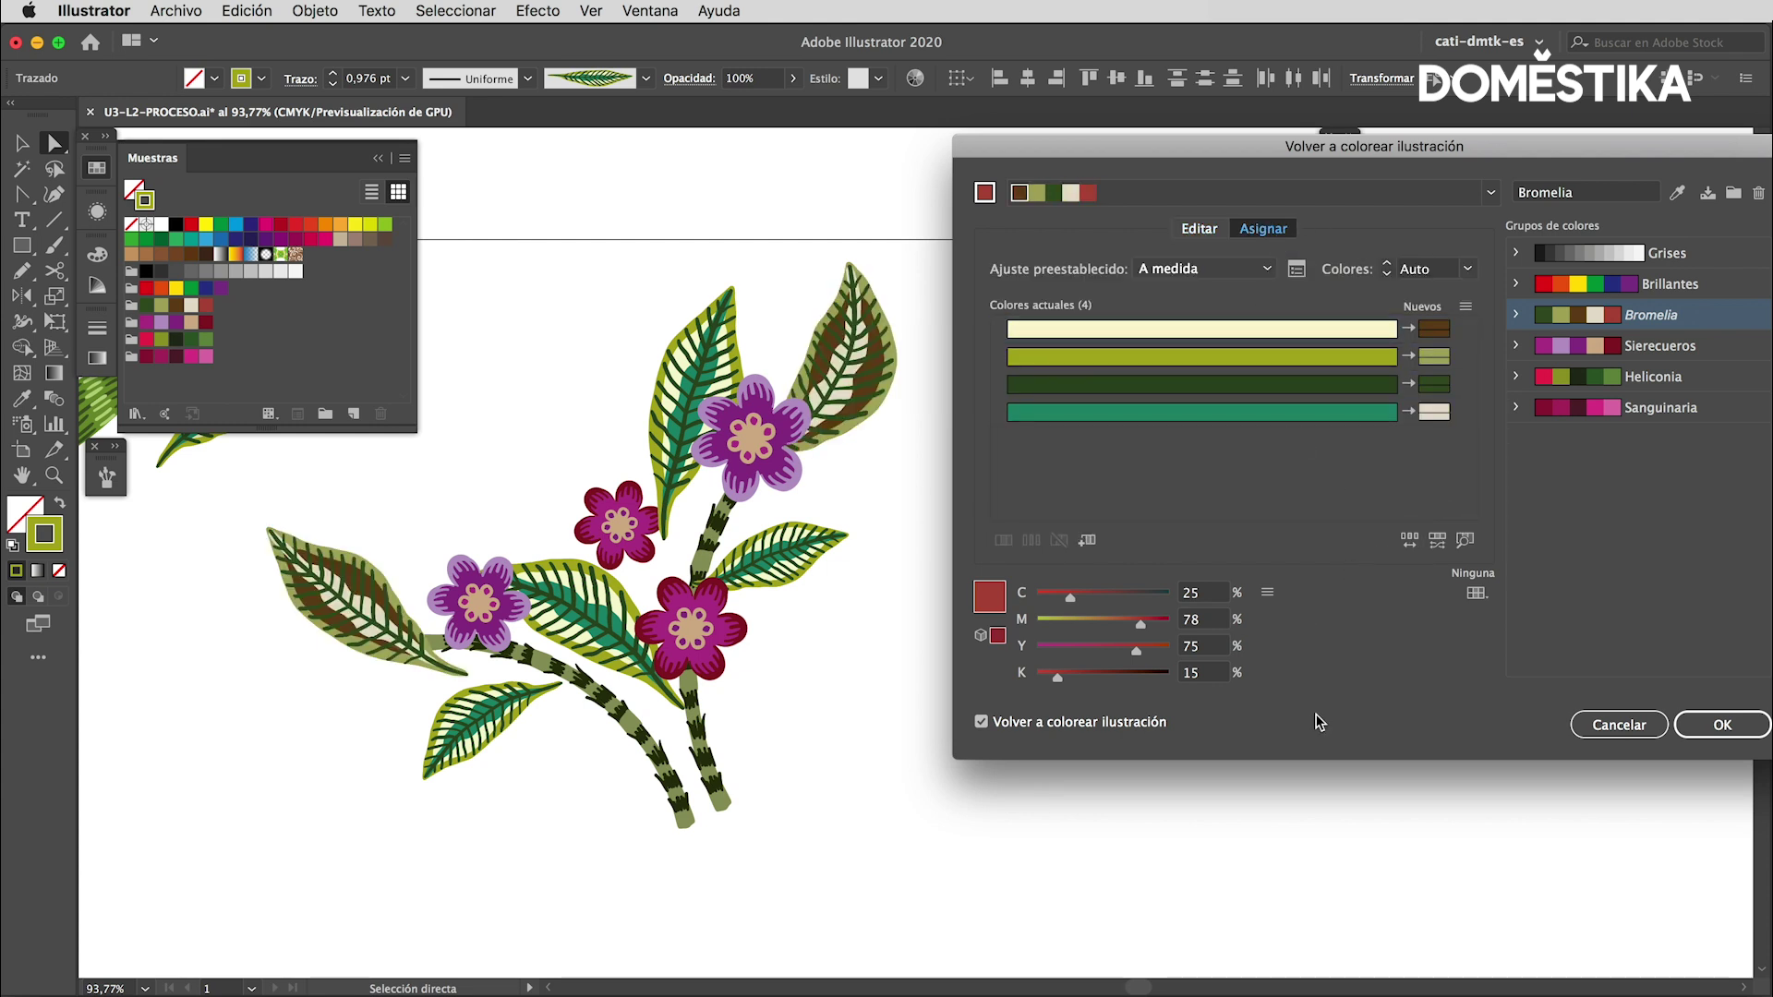
{"action": "left_click", "coordinate": [1620, 726]}
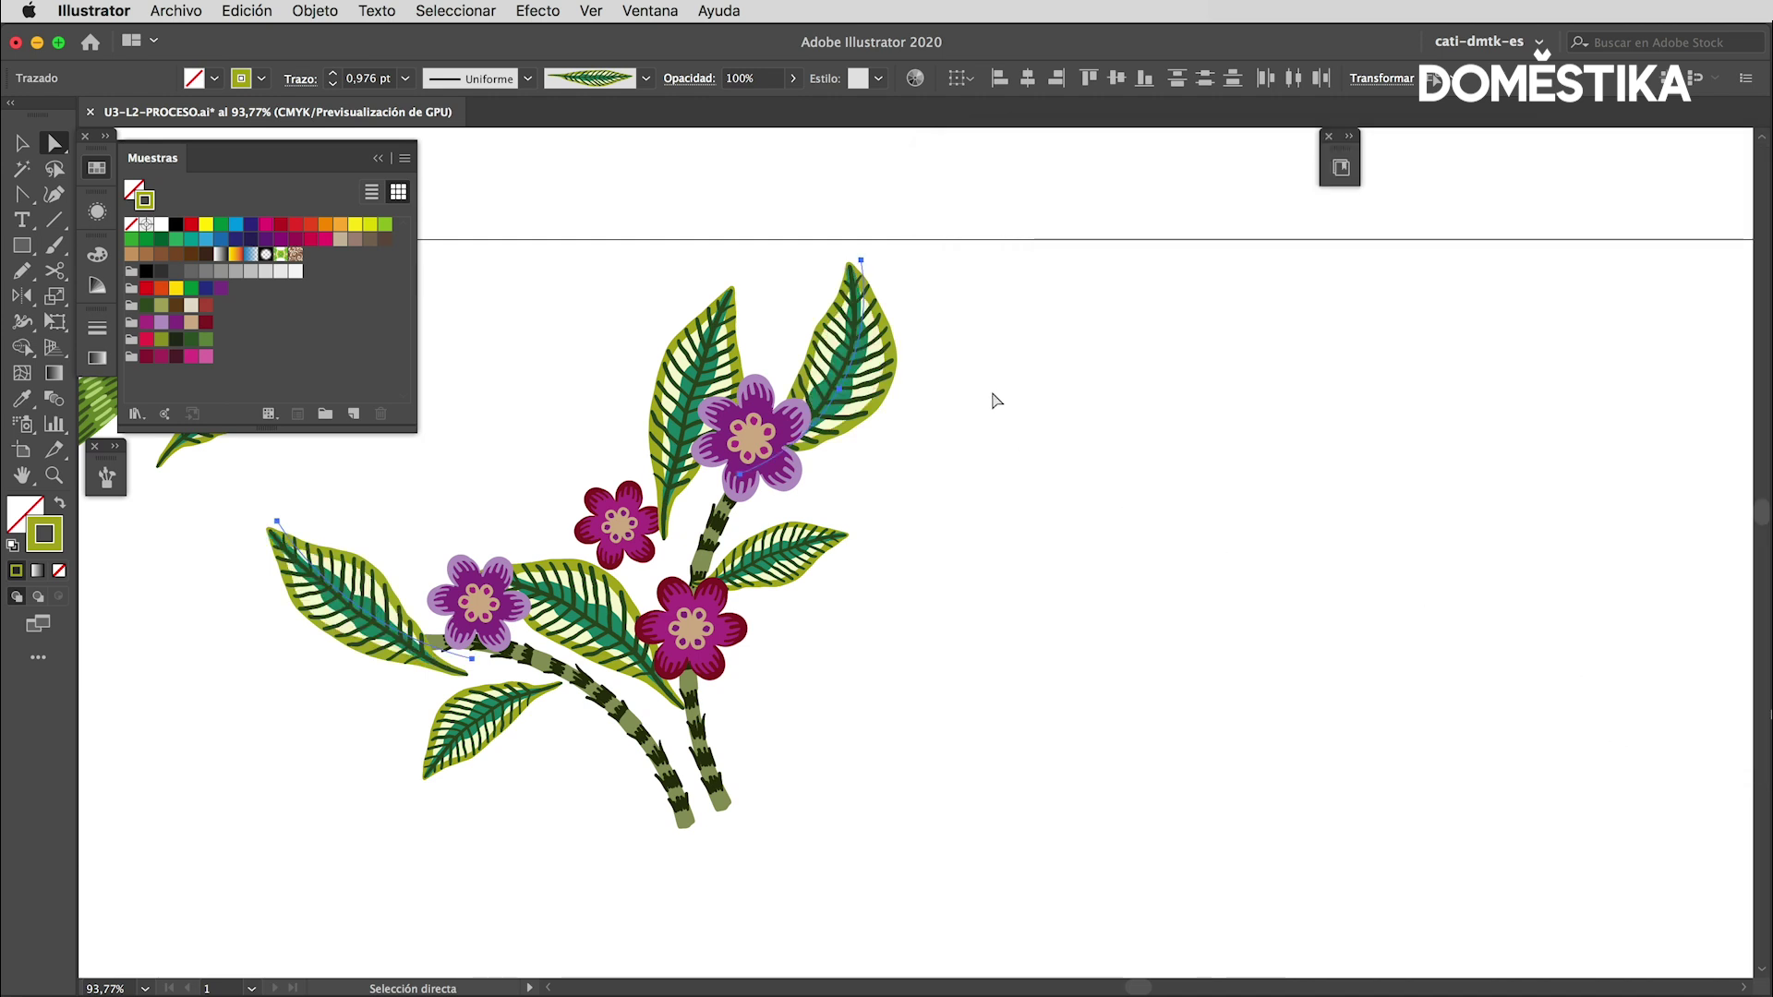
{"action": "scroll", "coordinate": [1076, 573], "scroll_direction": "left", "scroll_amount": 10}
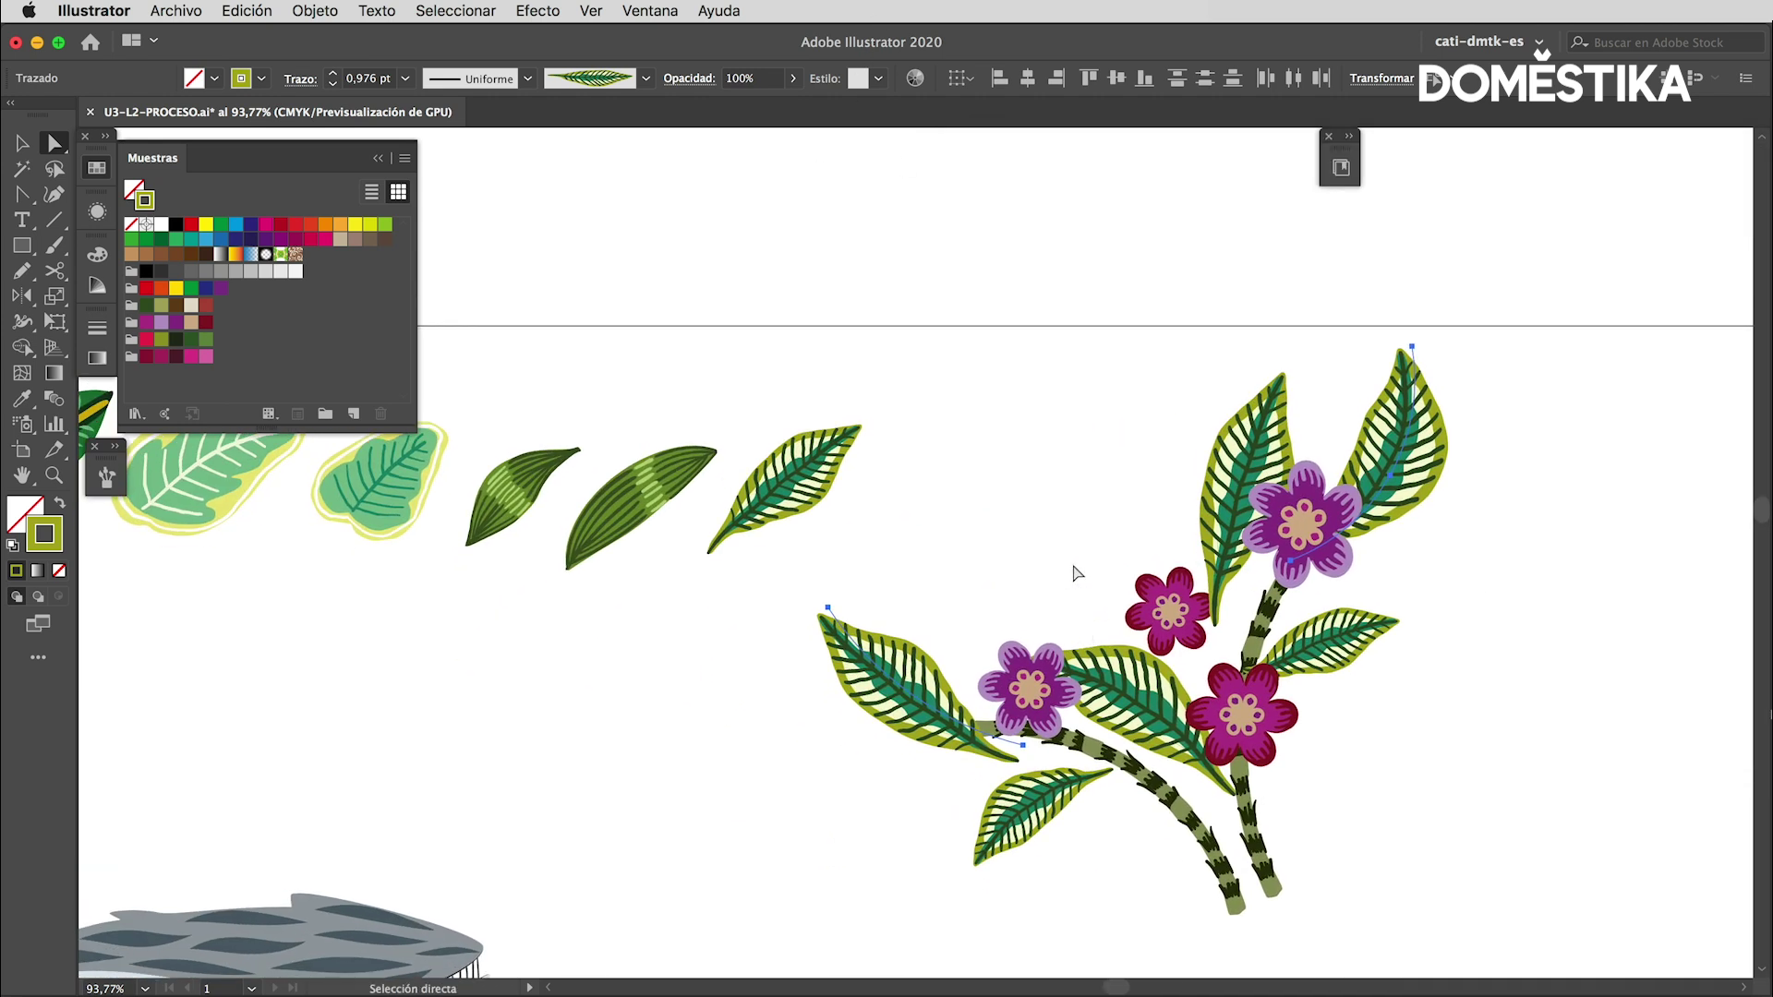
Randomly reorder the two leaves' existing colours into cream and yellow-green tones and apply.
{"action": "left_click", "coordinate": [915, 78]}
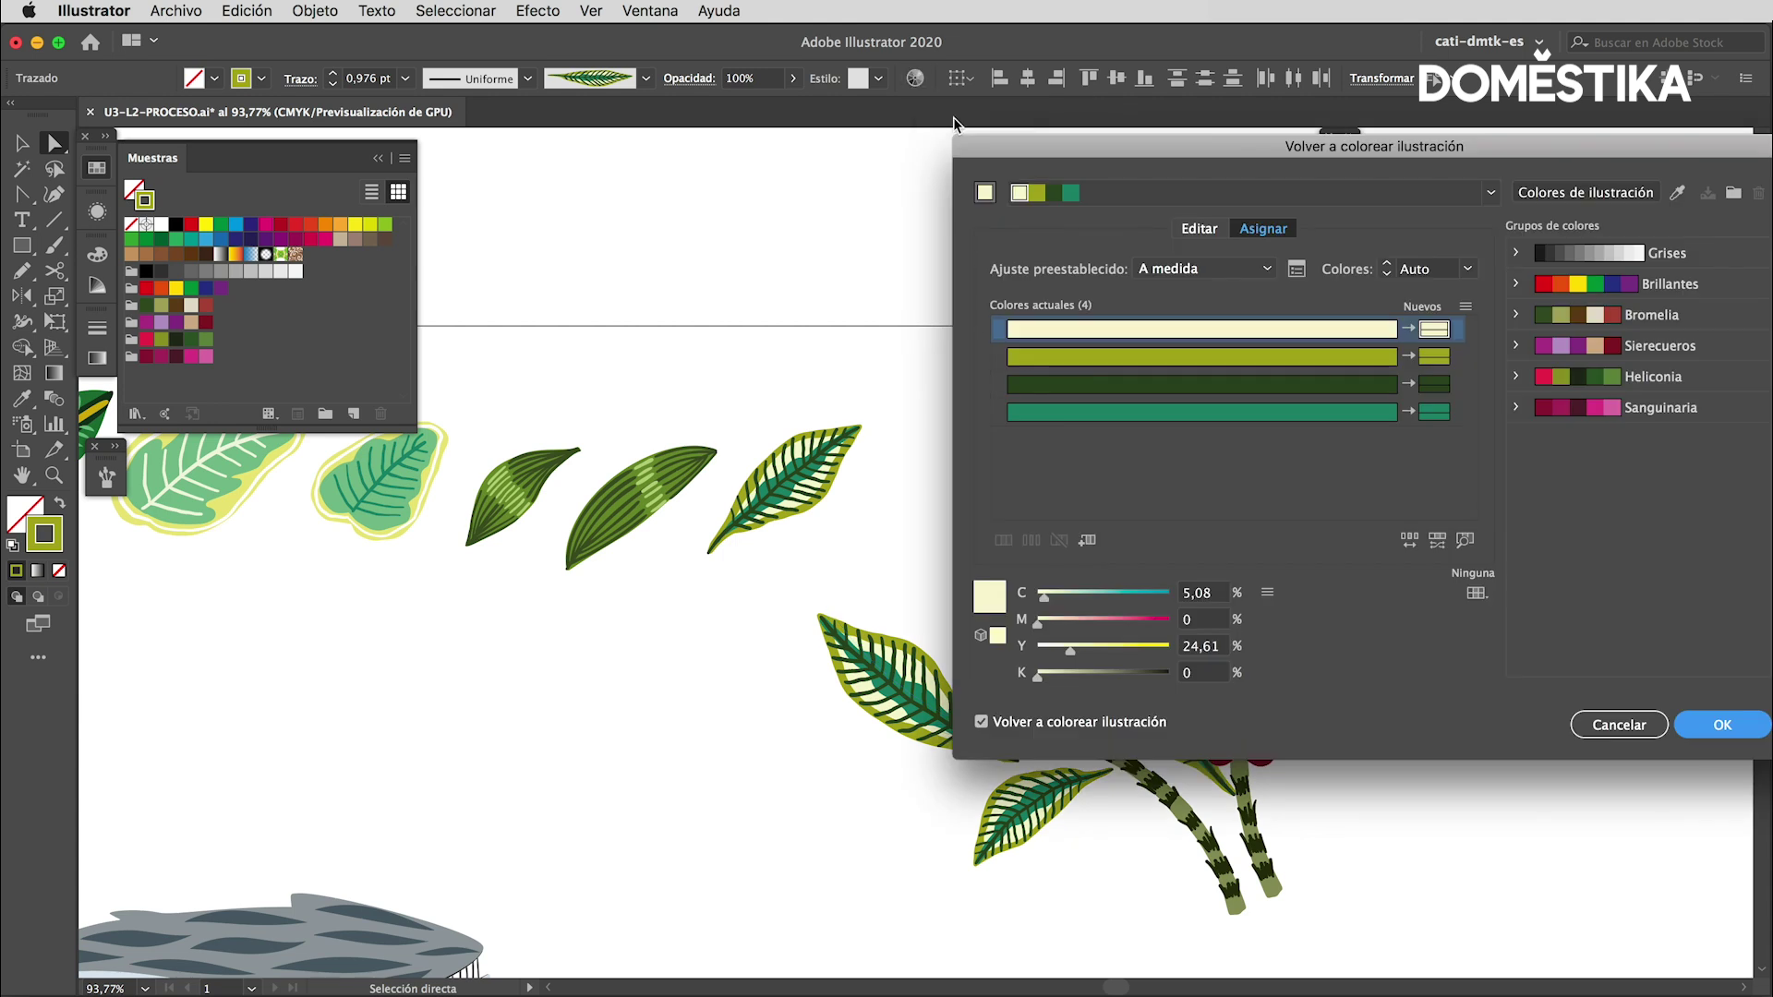
{"action": "left_click_drag", "start_coordinate": [1389, 146], "coordinate": [475, 134]}
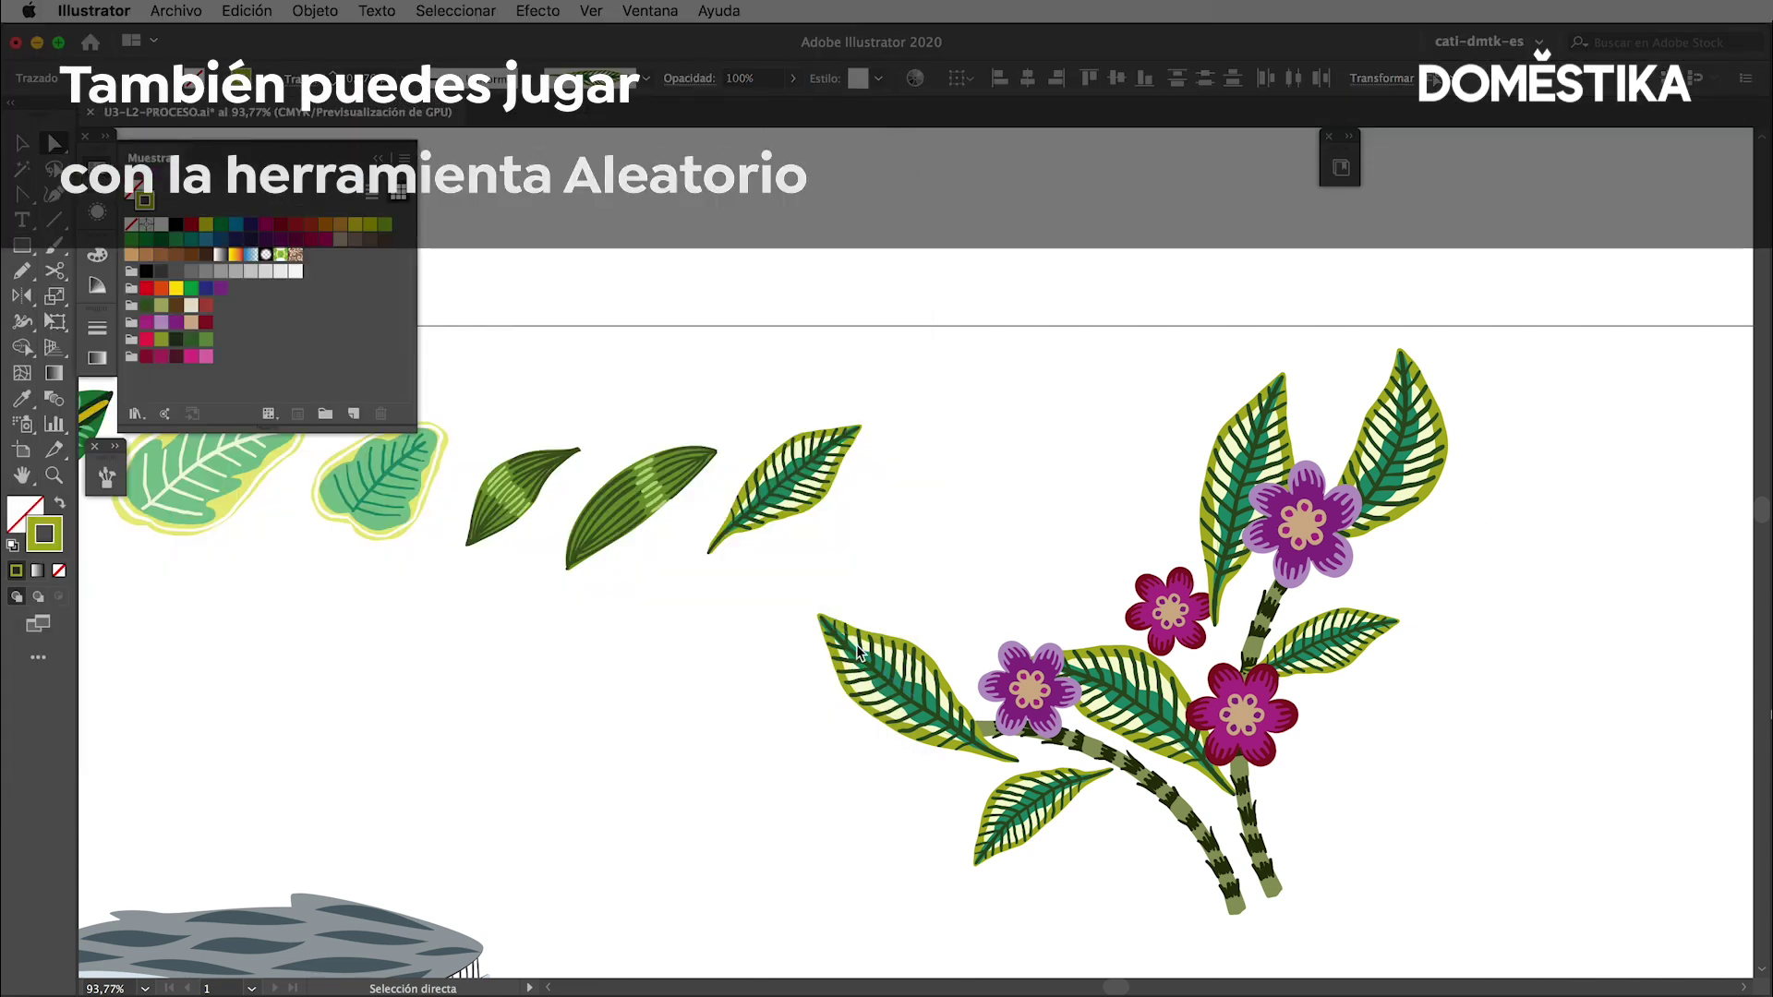
{"action": "left_click", "coordinate": [858, 651]}
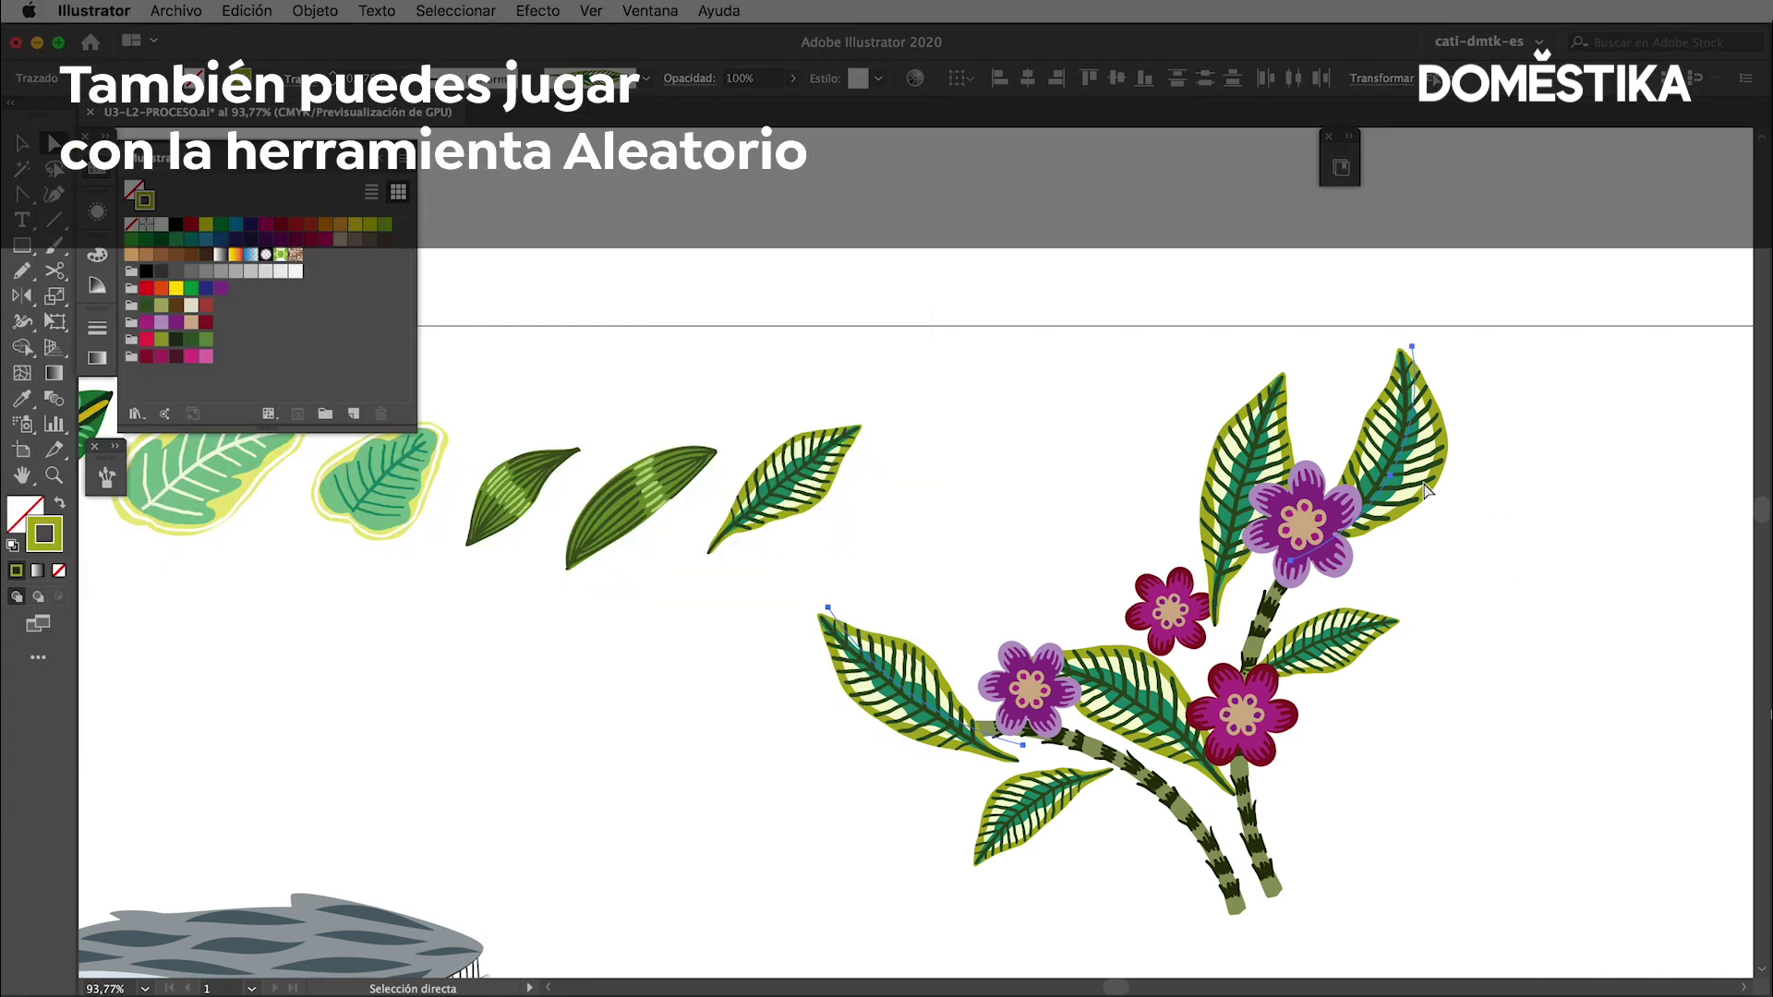
{"action": "left_click", "coordinate": [916, 83]}
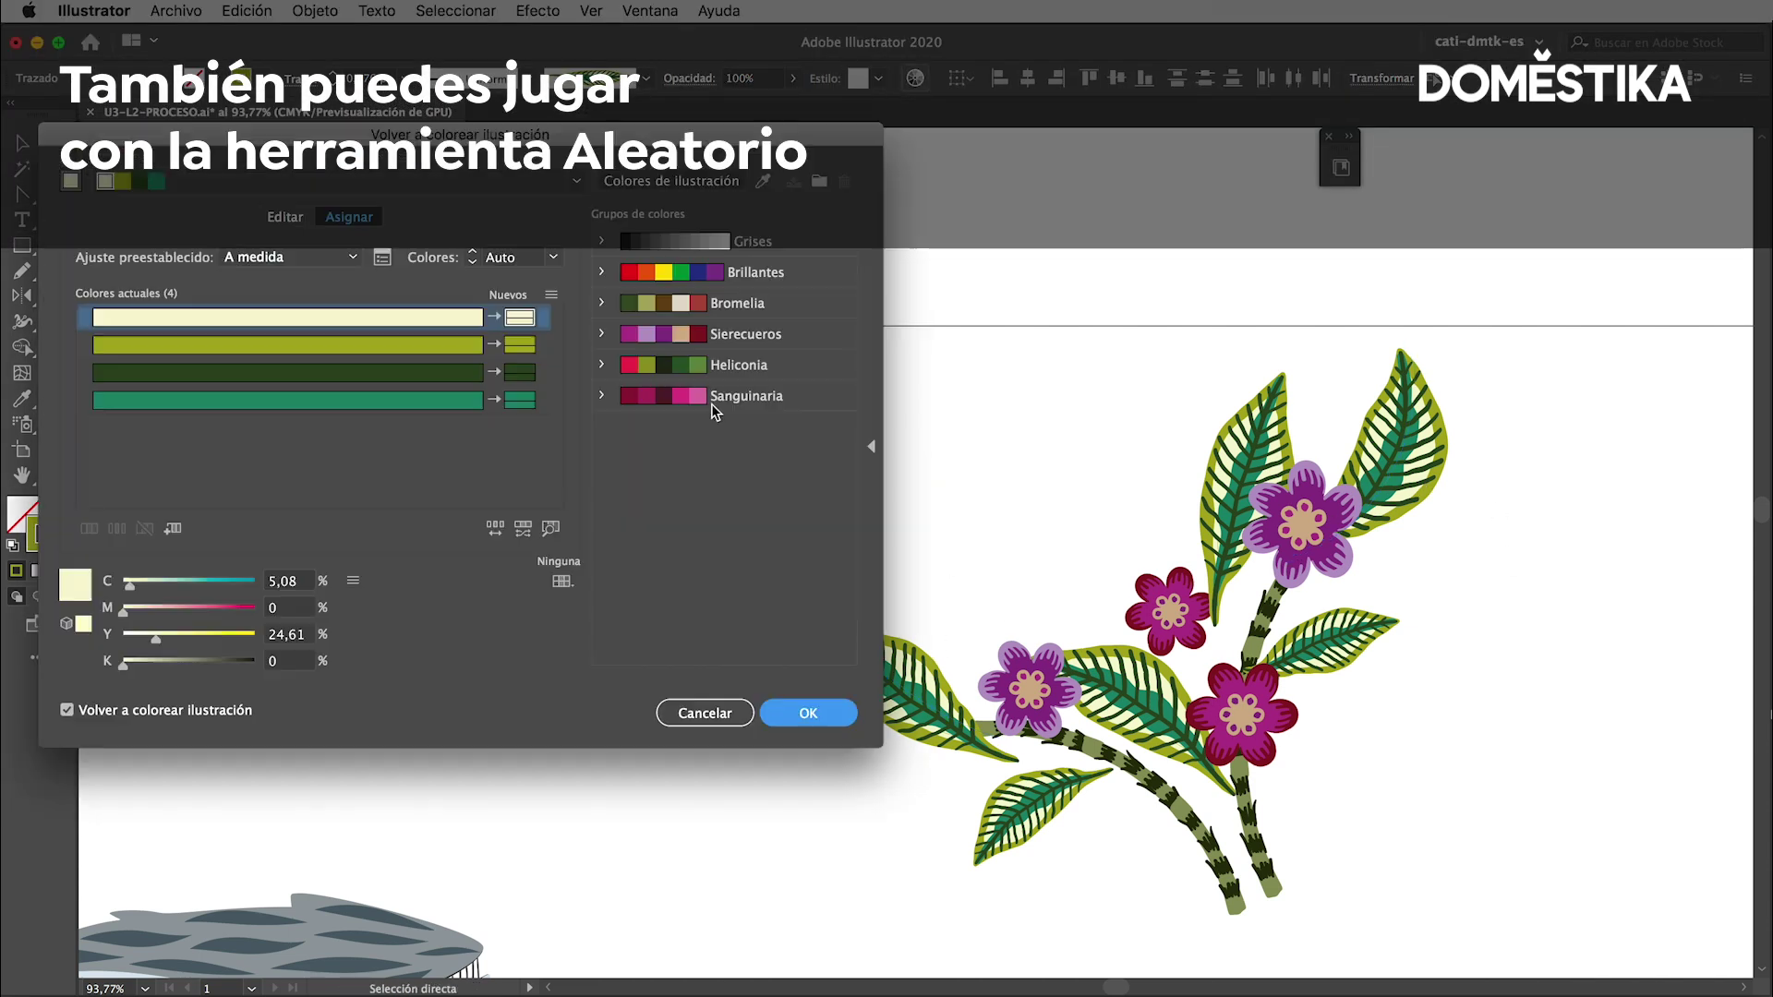
{"action": "left_click", "coordinate": [495, 531]}
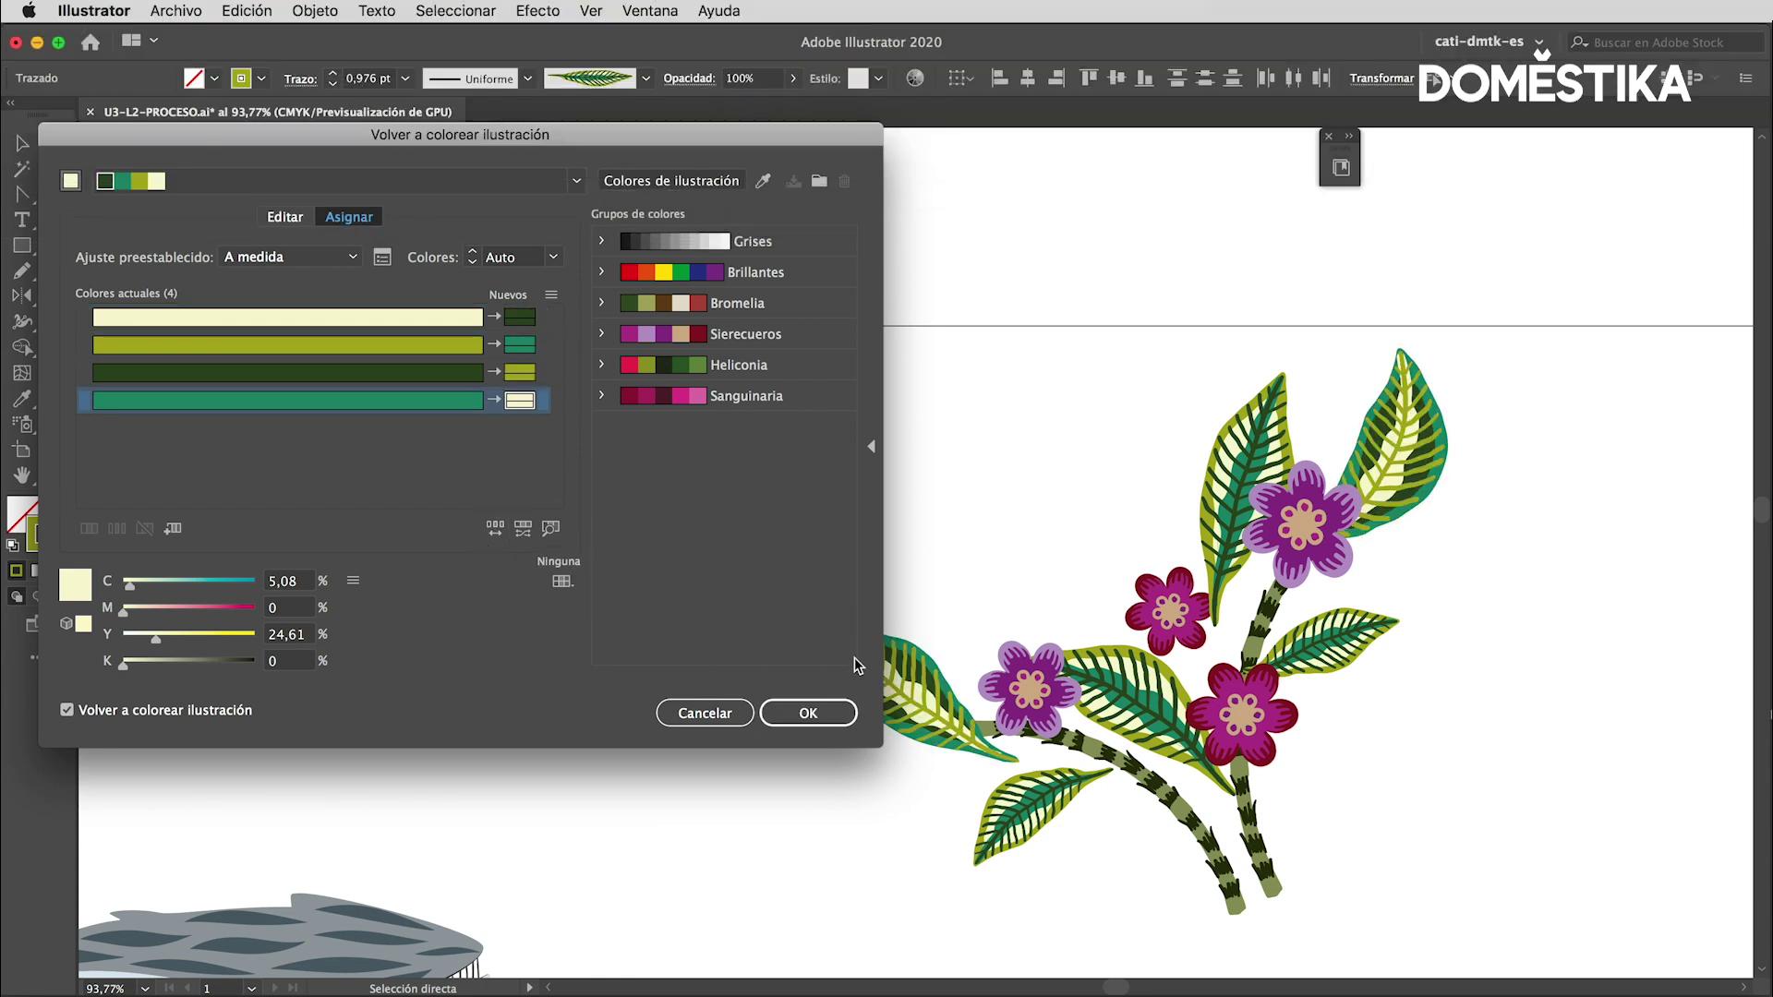
{"action": "key", "text": "Return"}
{"action": "left_click", "coordinate": [1068, 386]}
Zoom out, scroll down to the whale, and marquee-select it with the Selection tool.
{"action": "key", "text": "super+minus"}
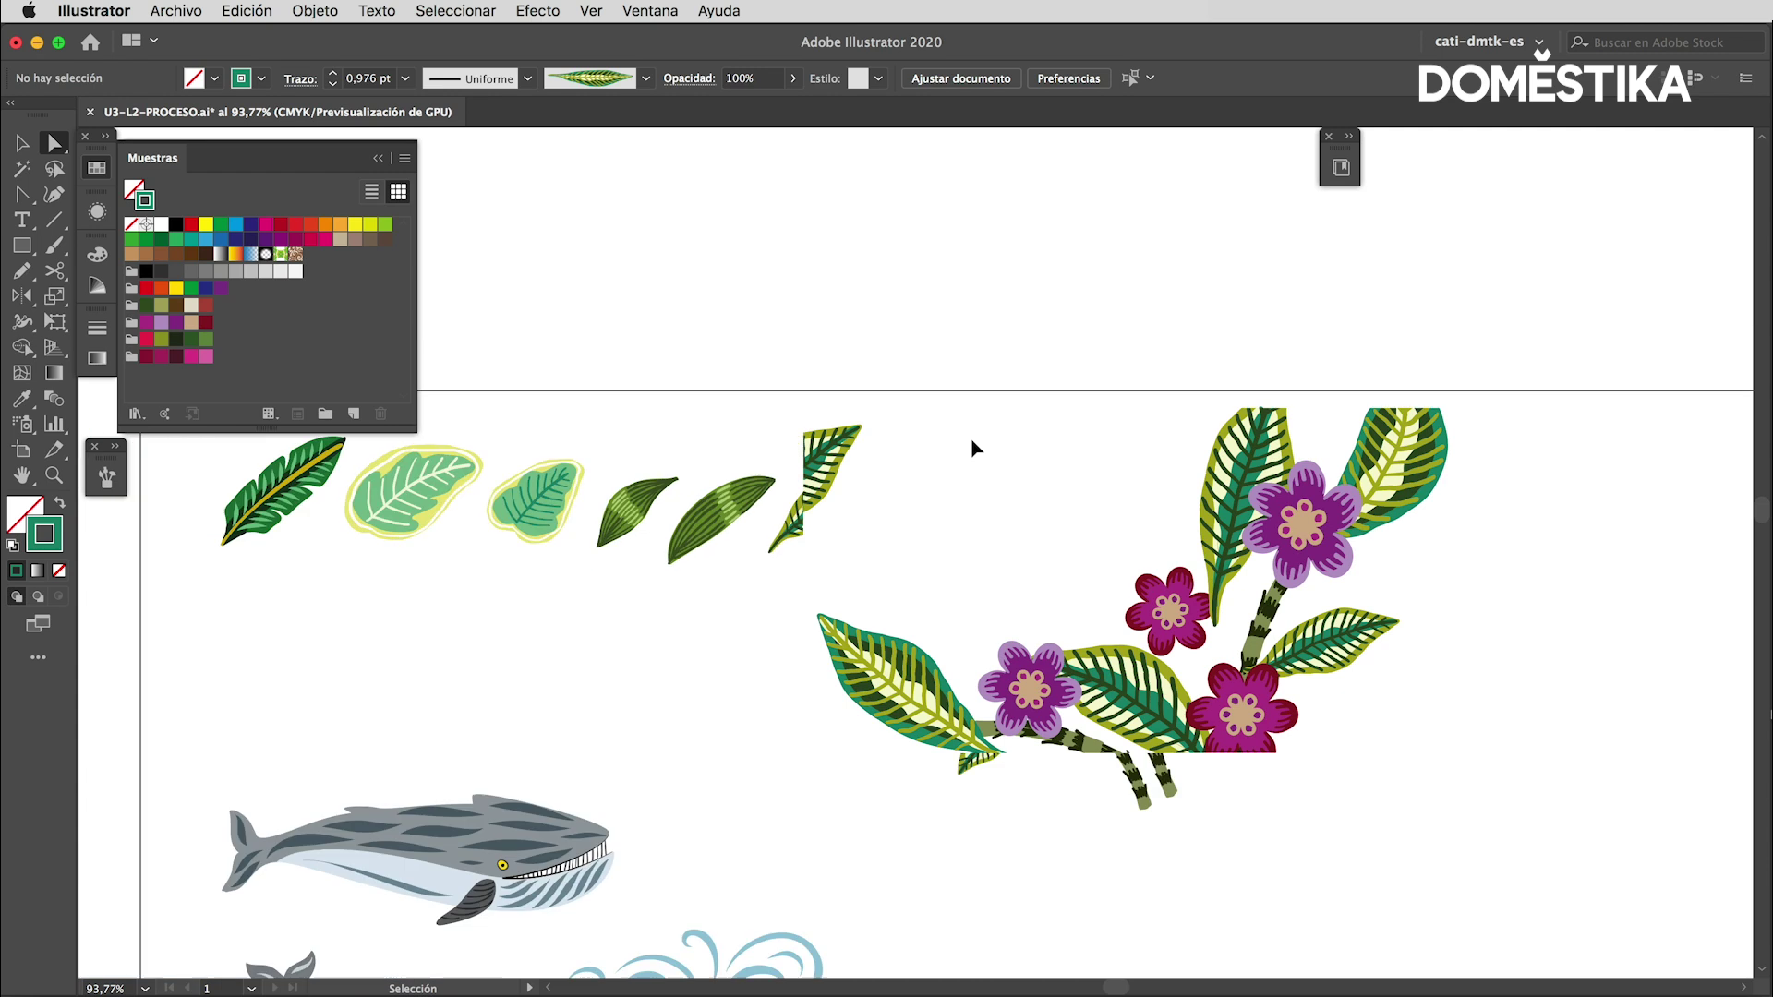
{"action": "scroll", "coordinate": [1438, 593], "scroll_direction": "left", "scroll_amount": 5}
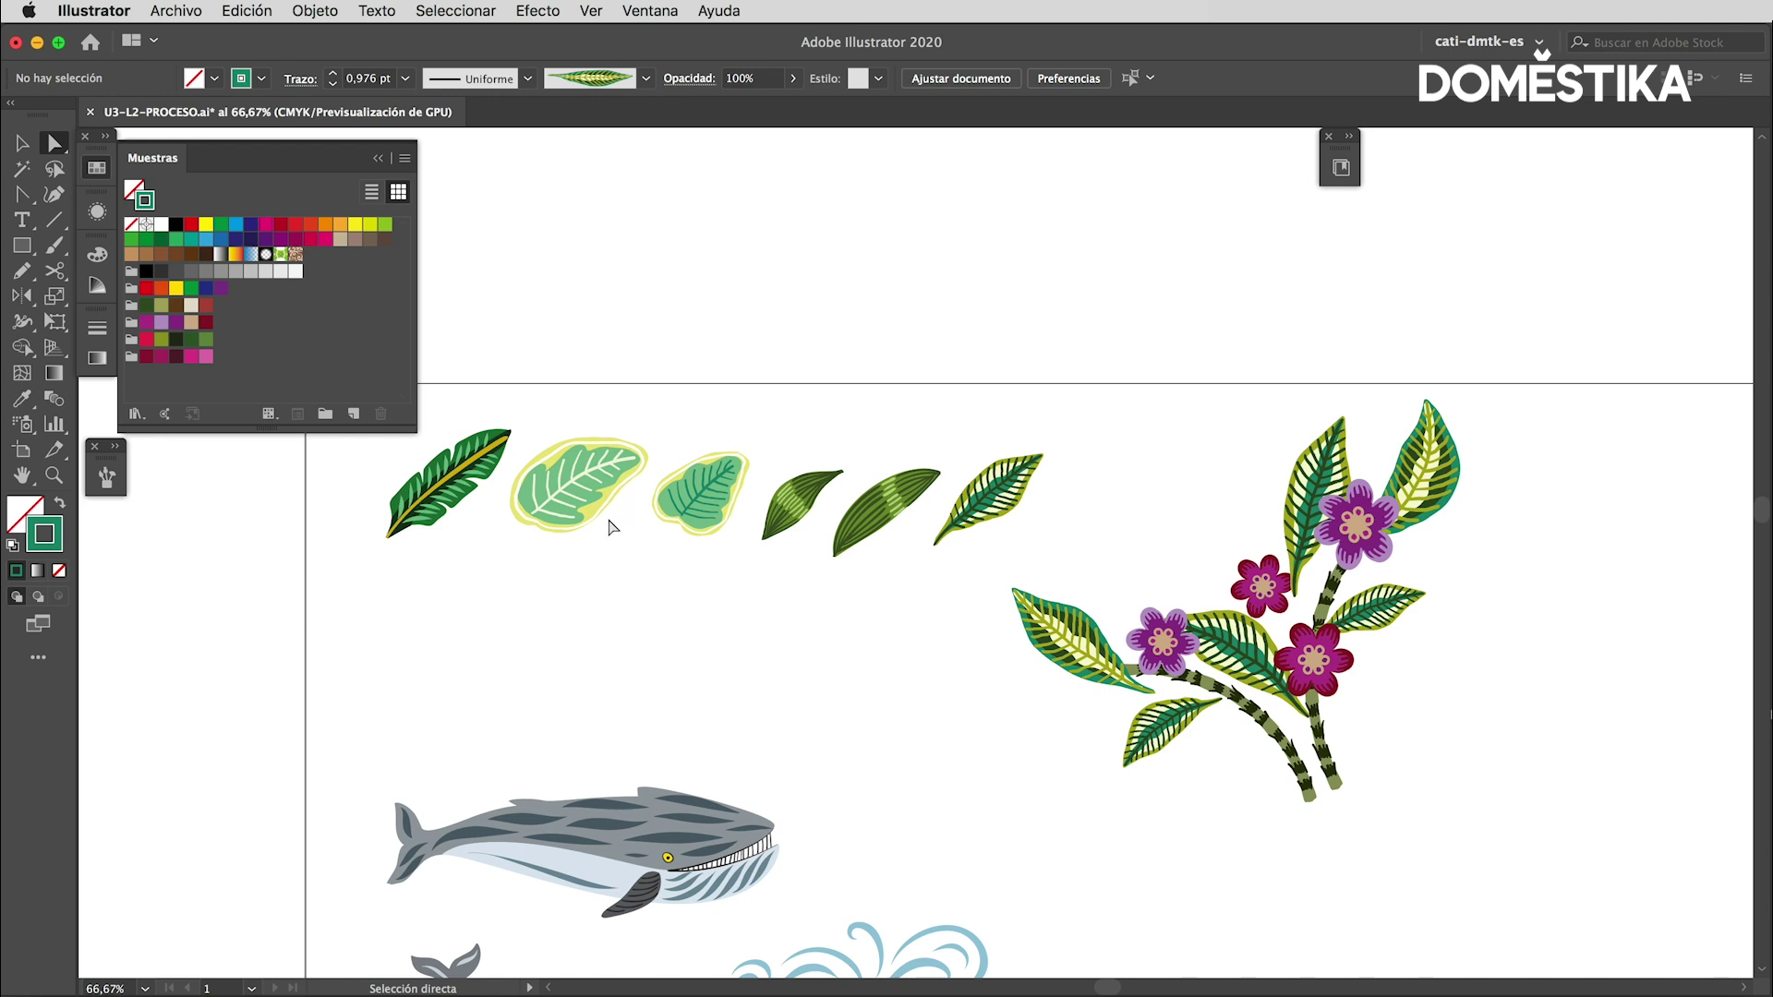
{"action": "scroll", "coordinate": [923, 739], "scroll_direction": "down", "scroll_amount": 3}
{"action": "scroll", "coordinate": [962, 622], "scroll_direction": "down", "scroll_amount": 3}
{"action": "key", "text": "v"}
{"action": "left_click_drag", "start_coordinate": [972, 441], "coordinate": [515, 581]}
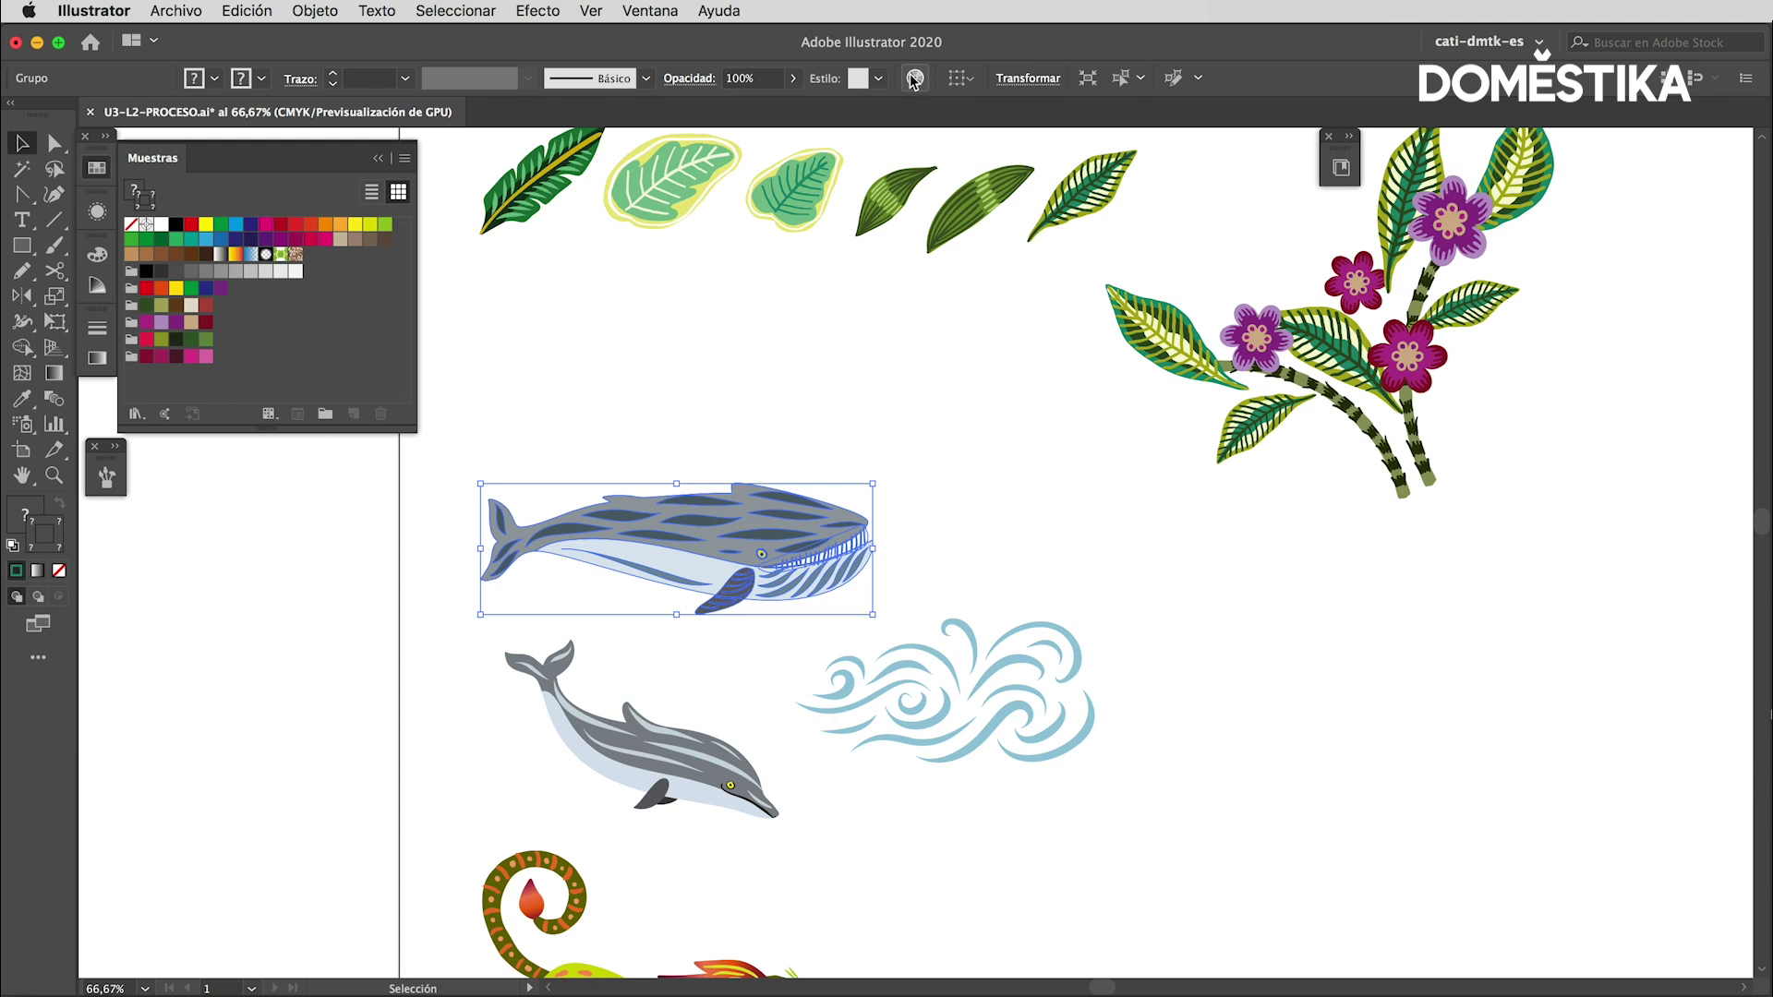
Preview the Sanguinaria colour group on the whale in Recolor Artwork.
{"action": "left_click", "coordinate": [915, 79]}
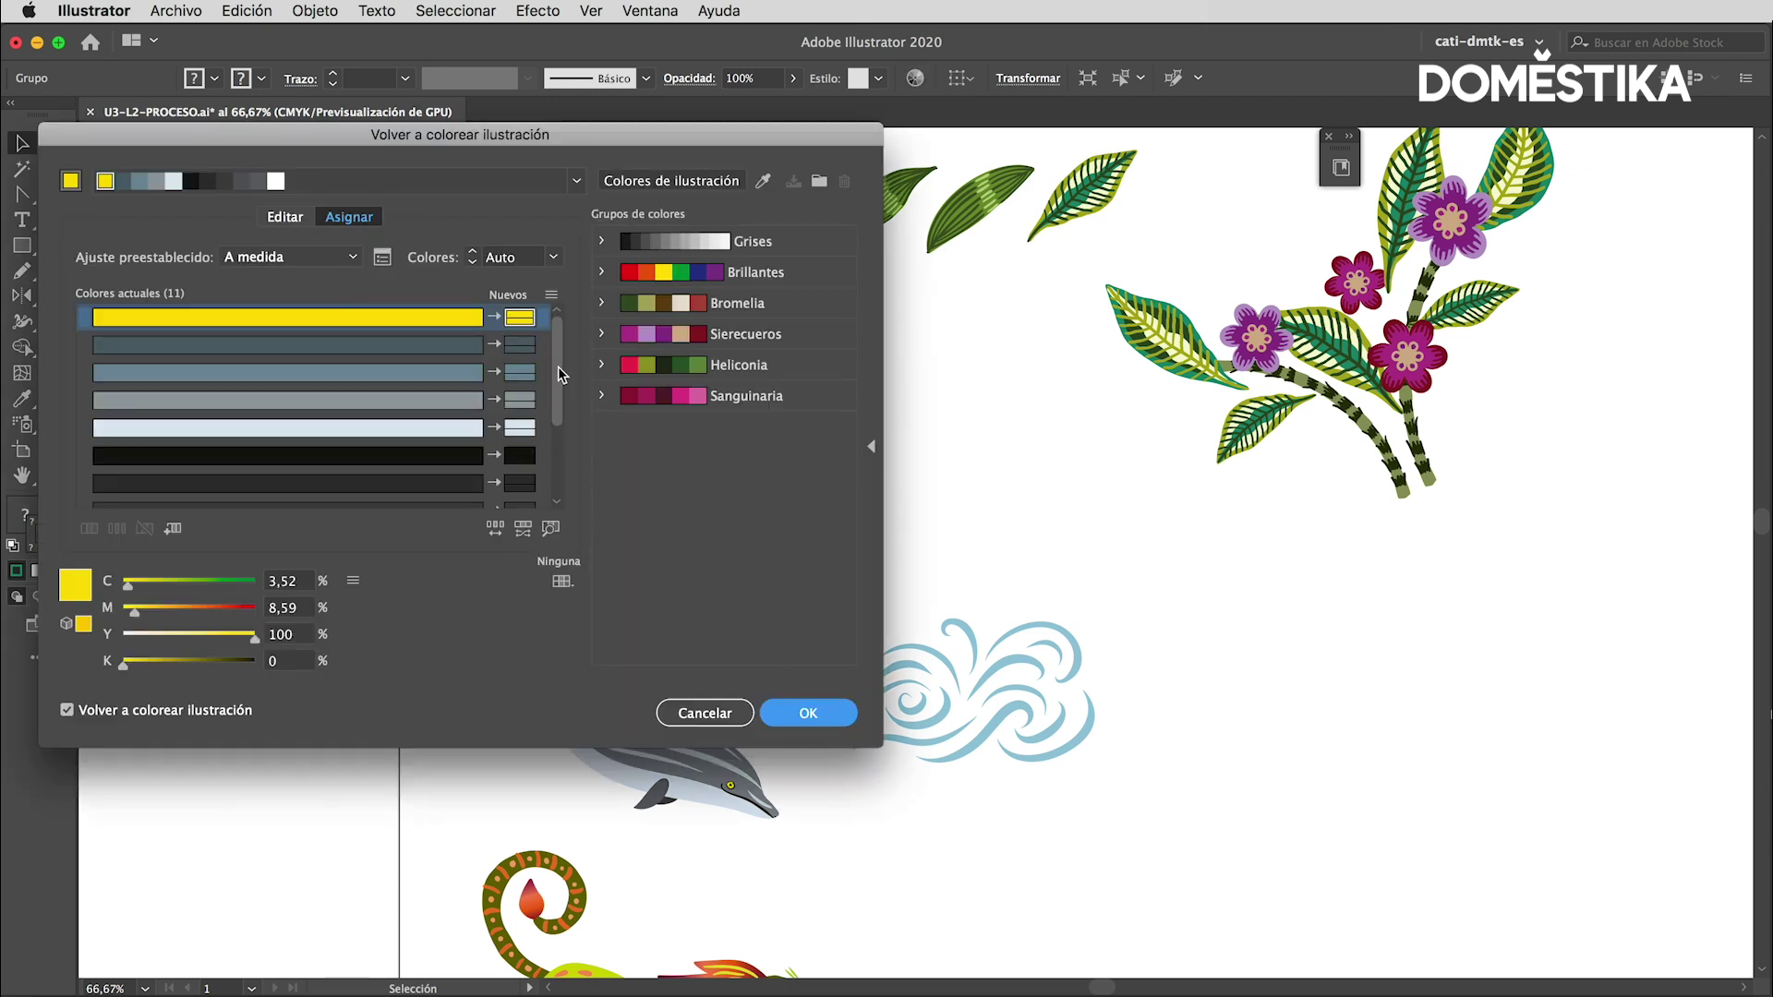
{"action": "scroll", "coordinate": [551, 469], "scroll_direction": "down", "scroll_amount": 1}
{"action": "scroll", "coordinate": [557, 412], "scroll_direction": "down", "scroll_amount": 1}
{"action": "scroll", "coordinate": [565, 422], "scroll_direction": "down", "scroll_amount": 1}
{"action": "scroll", "coordinate": [557, 443], "scroll_direction": "down", "scroll_amount": 2}
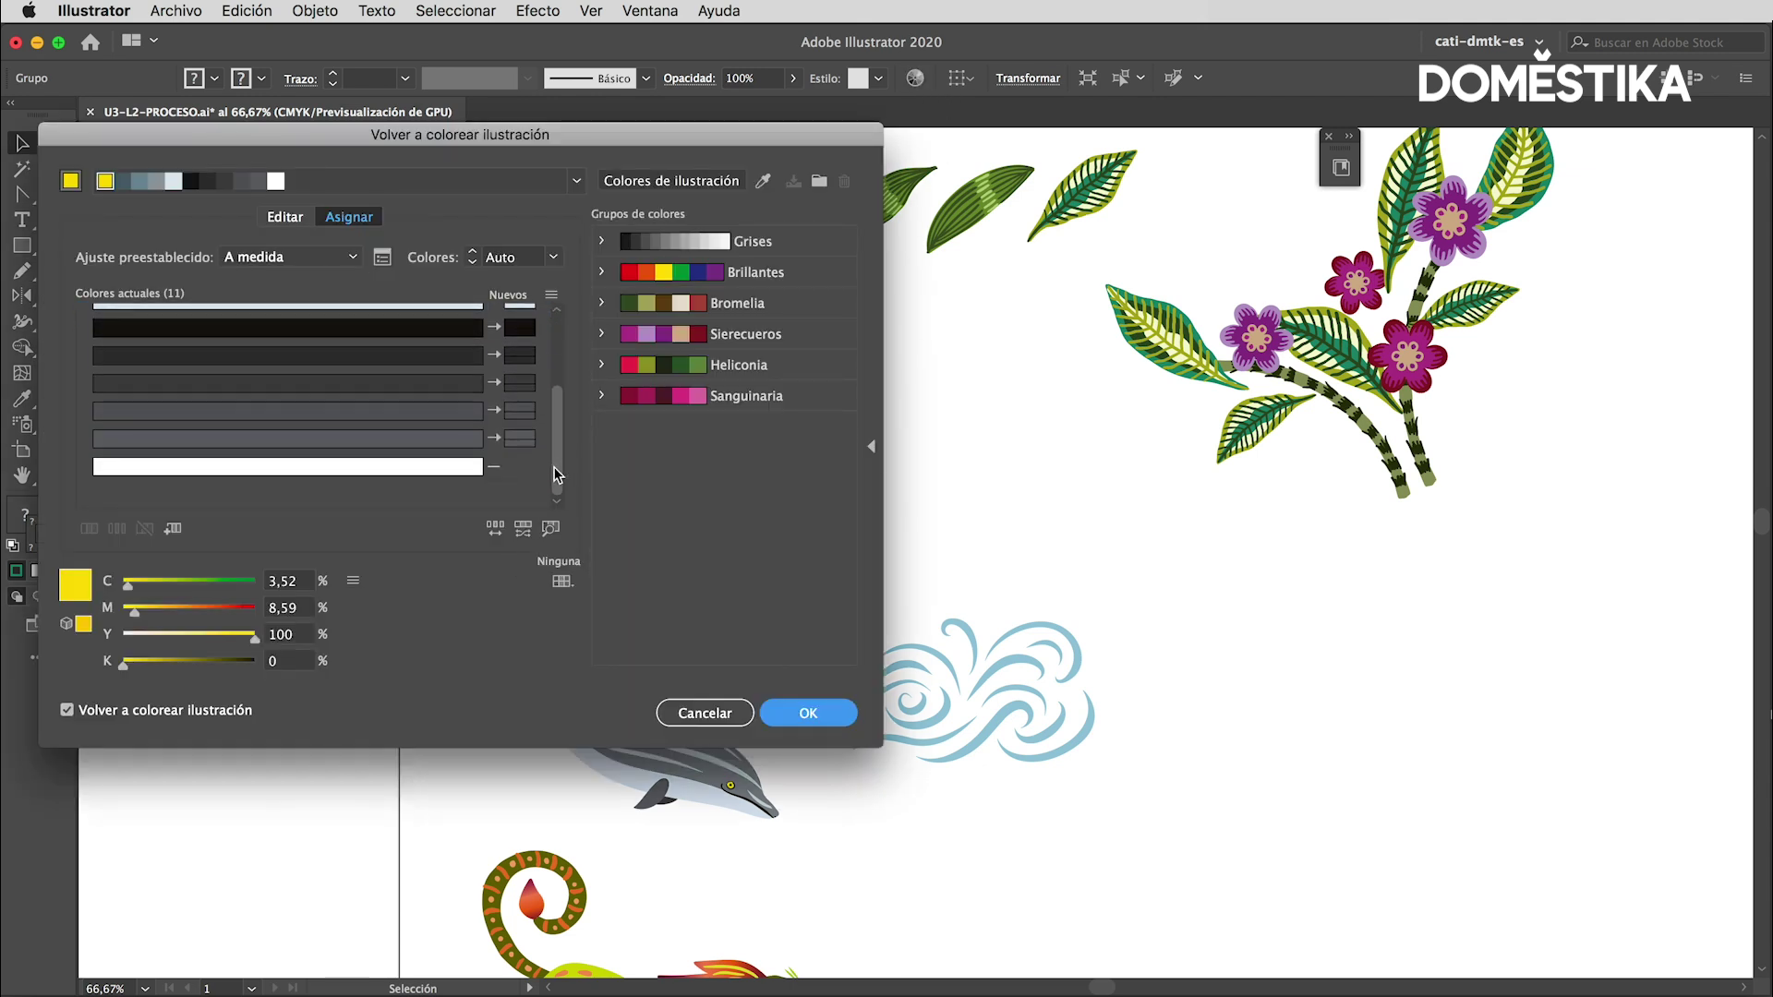
{"action": "left_click", "coordinate": [762, 406]}
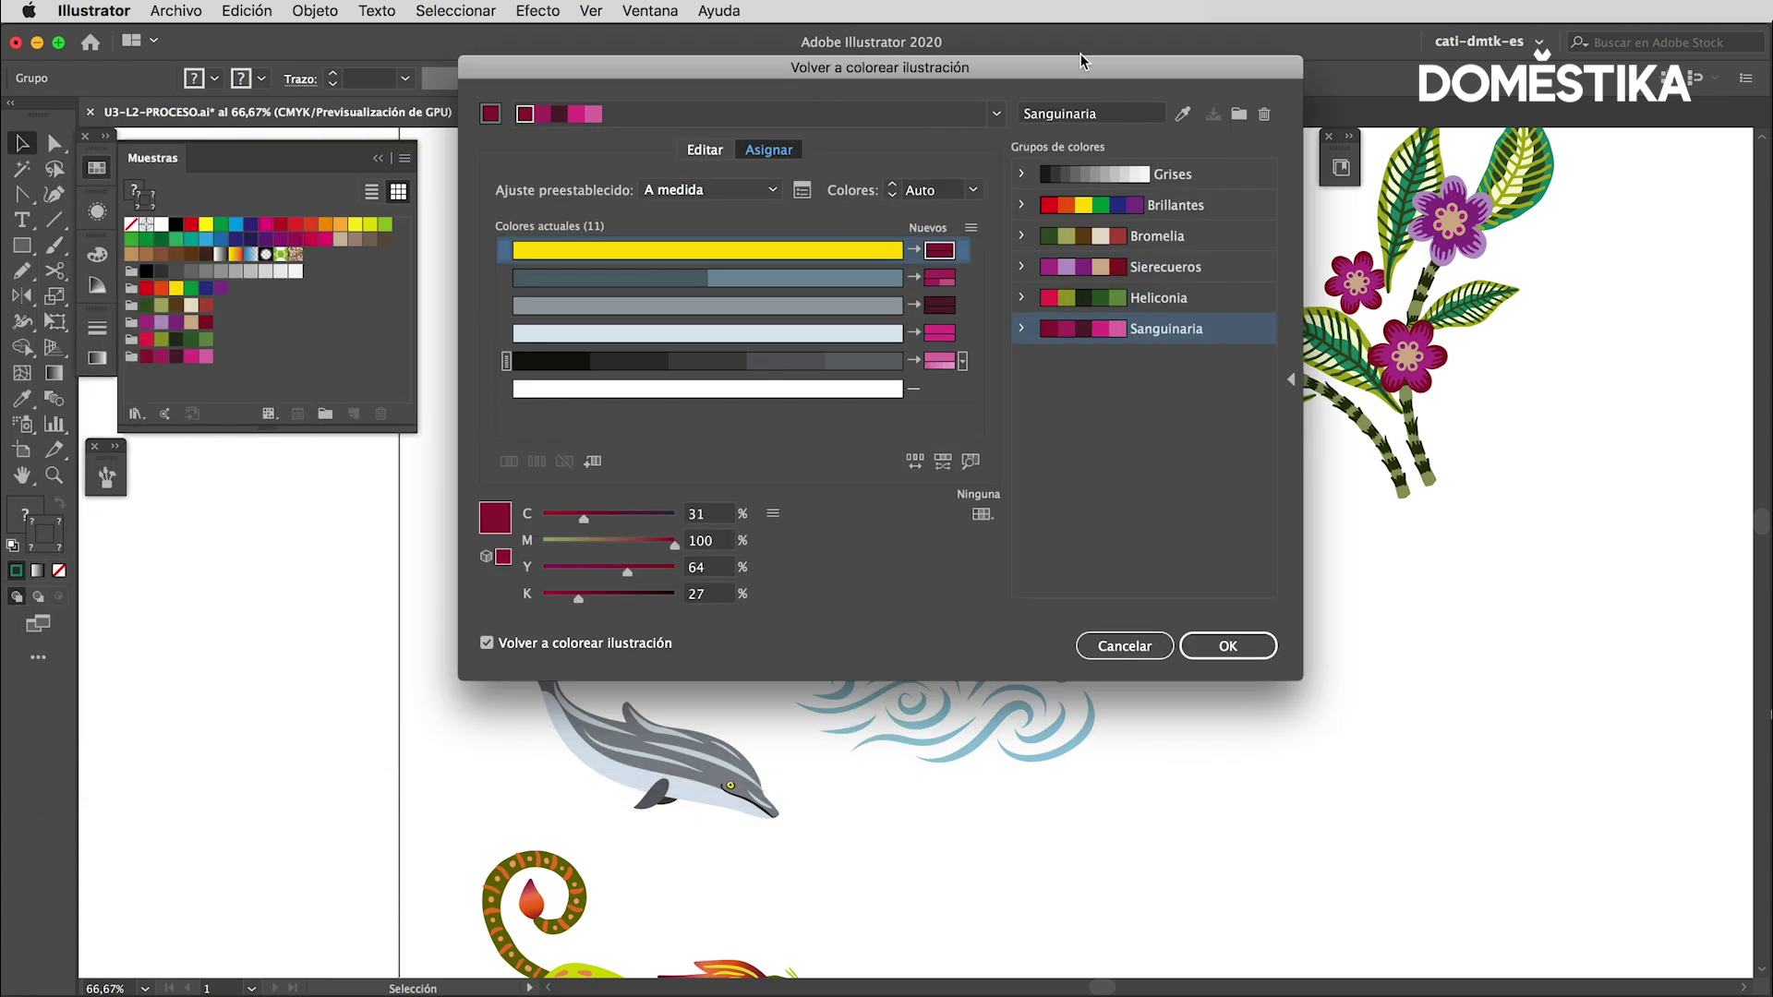
{"action": "left_click_drag", "start_coordinate": [644, 133], "coordinate": [1556, 68]}
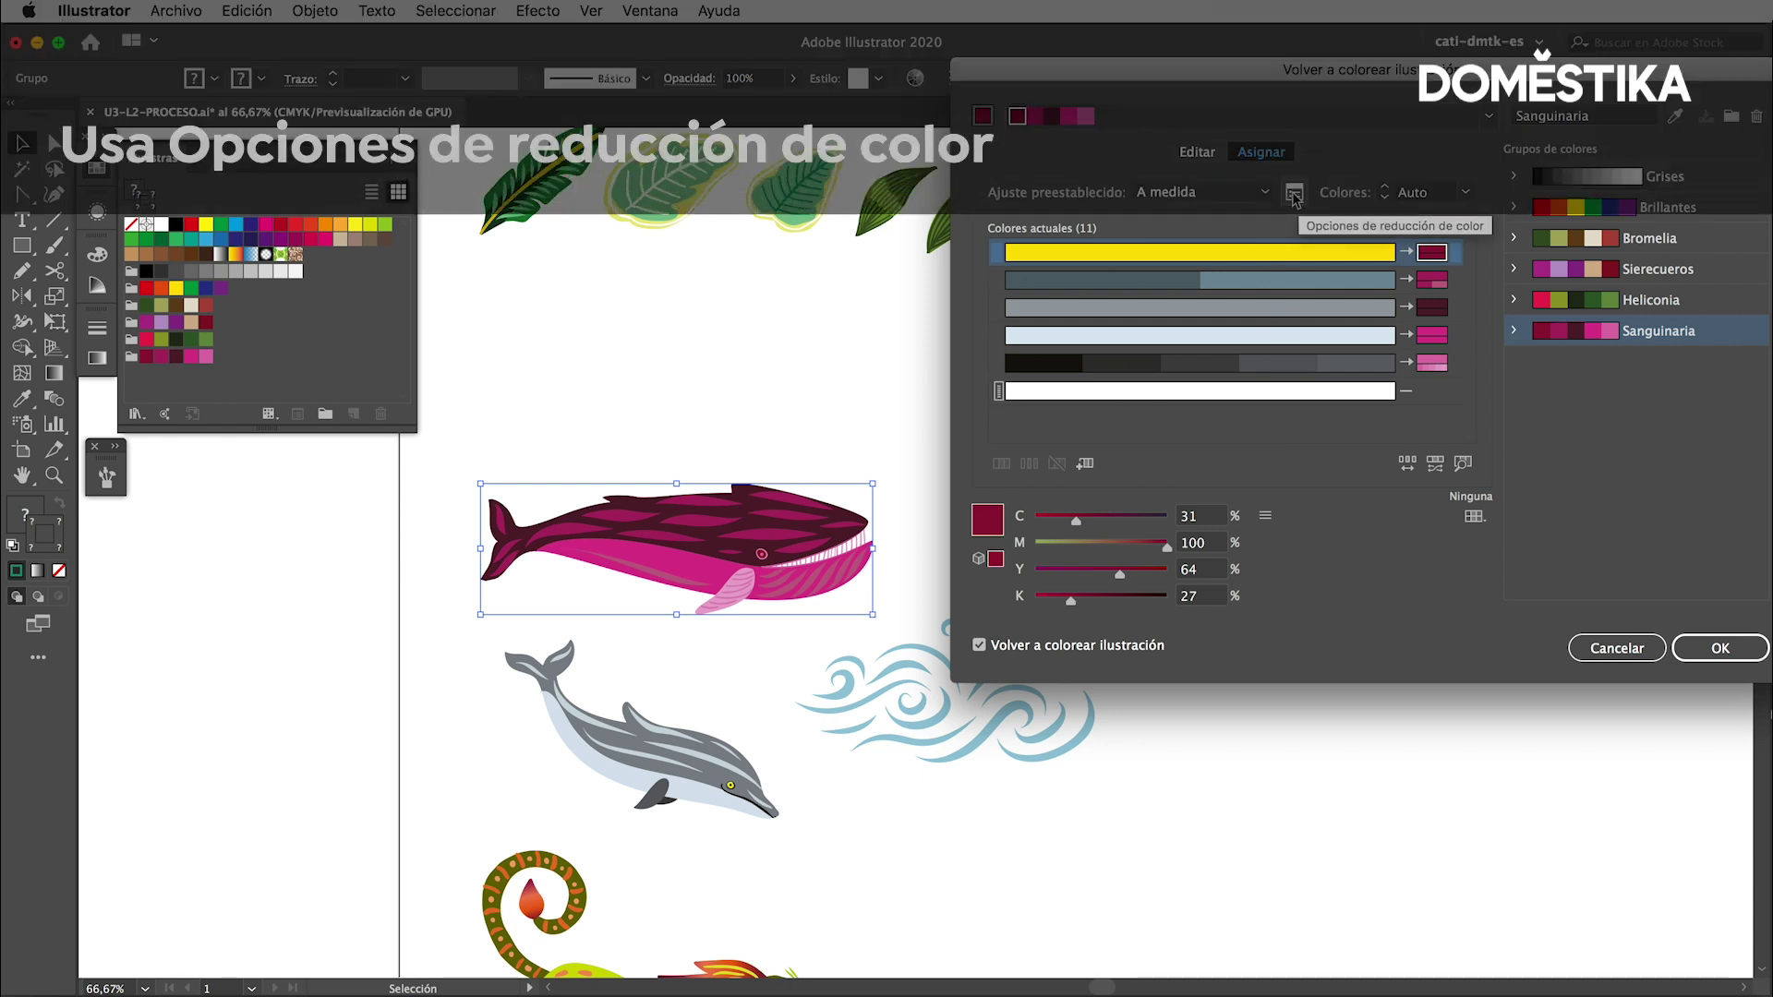
Turn on Preserve Black in the Color Reduction Options.
{"action": "left_click", "coordinate": [1294, 193]}
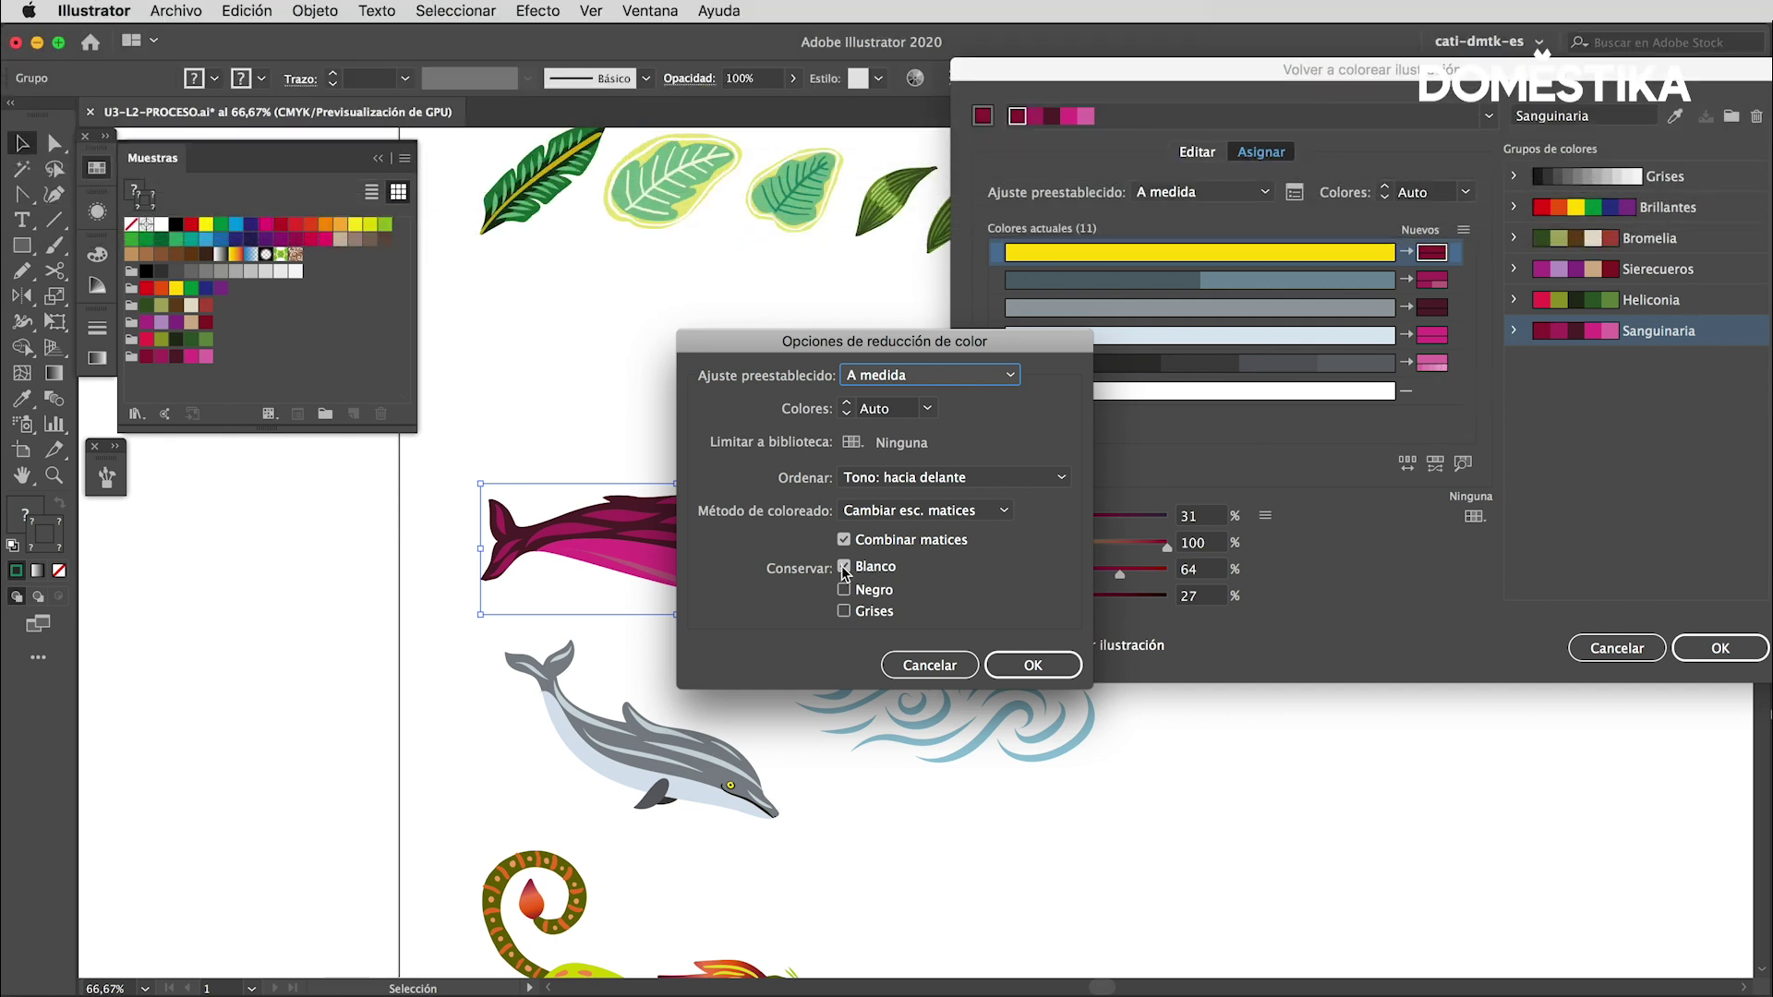
{"action": "left_click", "coordinate": [843, 590]}
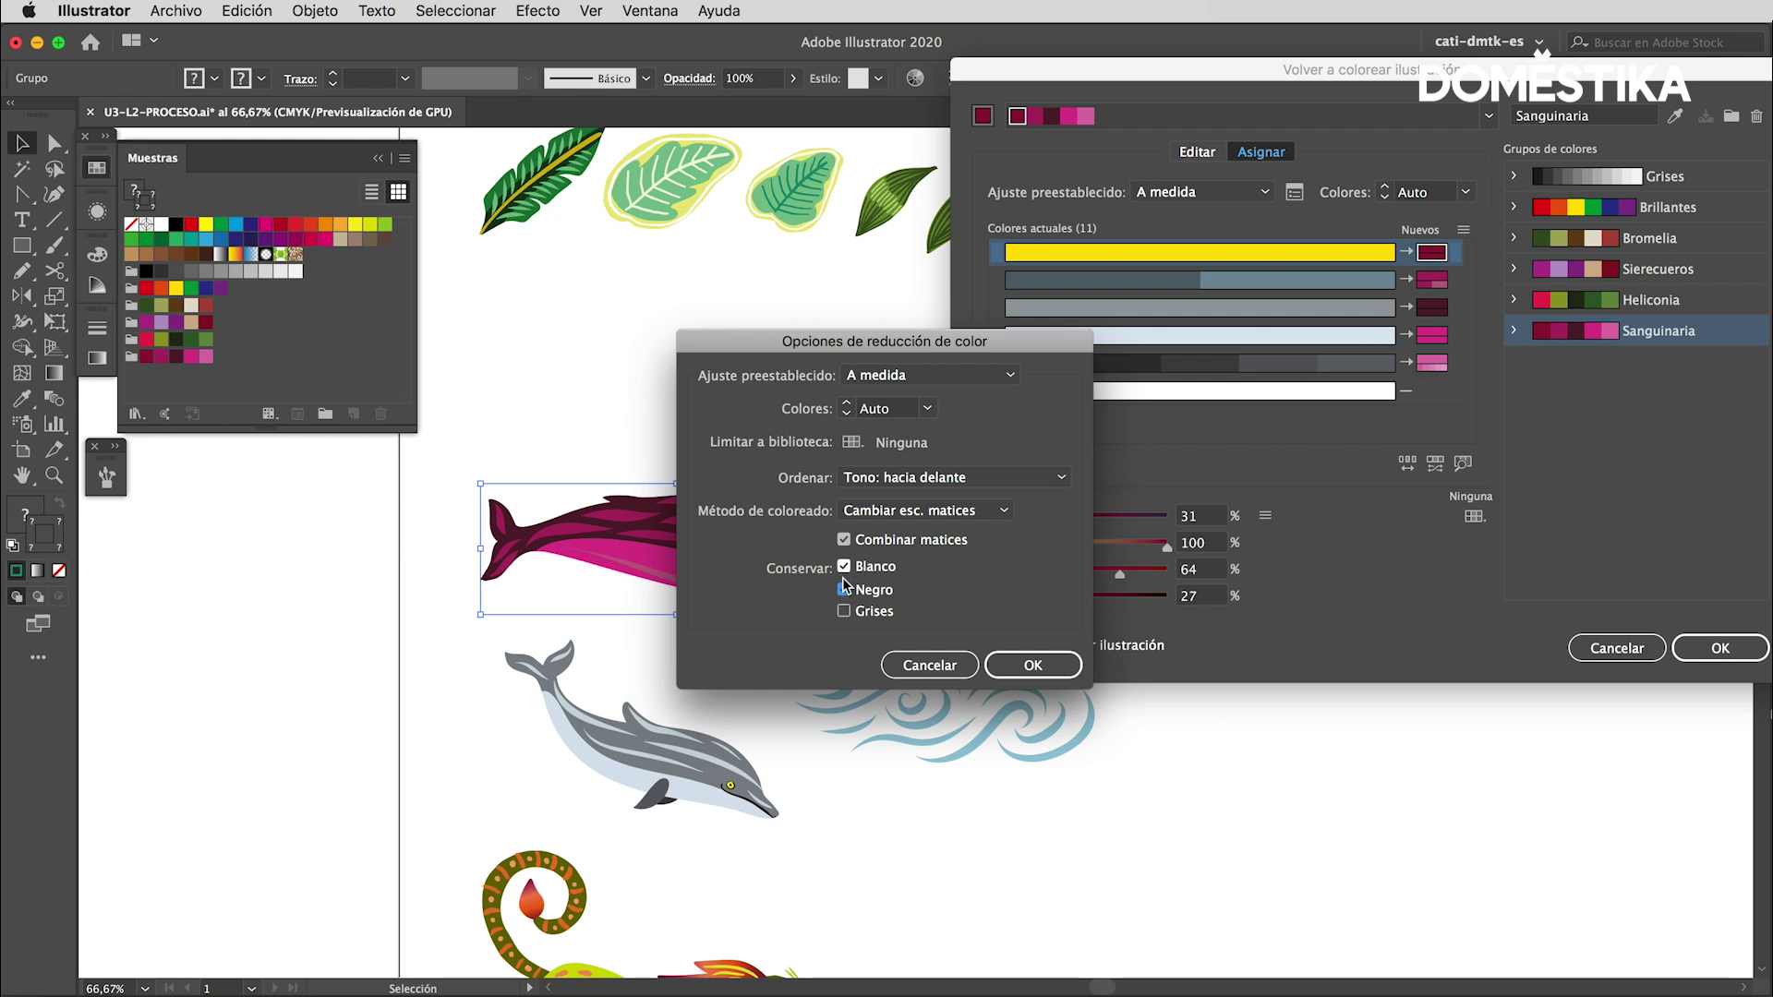
{"action": "left_click", "coordinate": [1033, 665]}
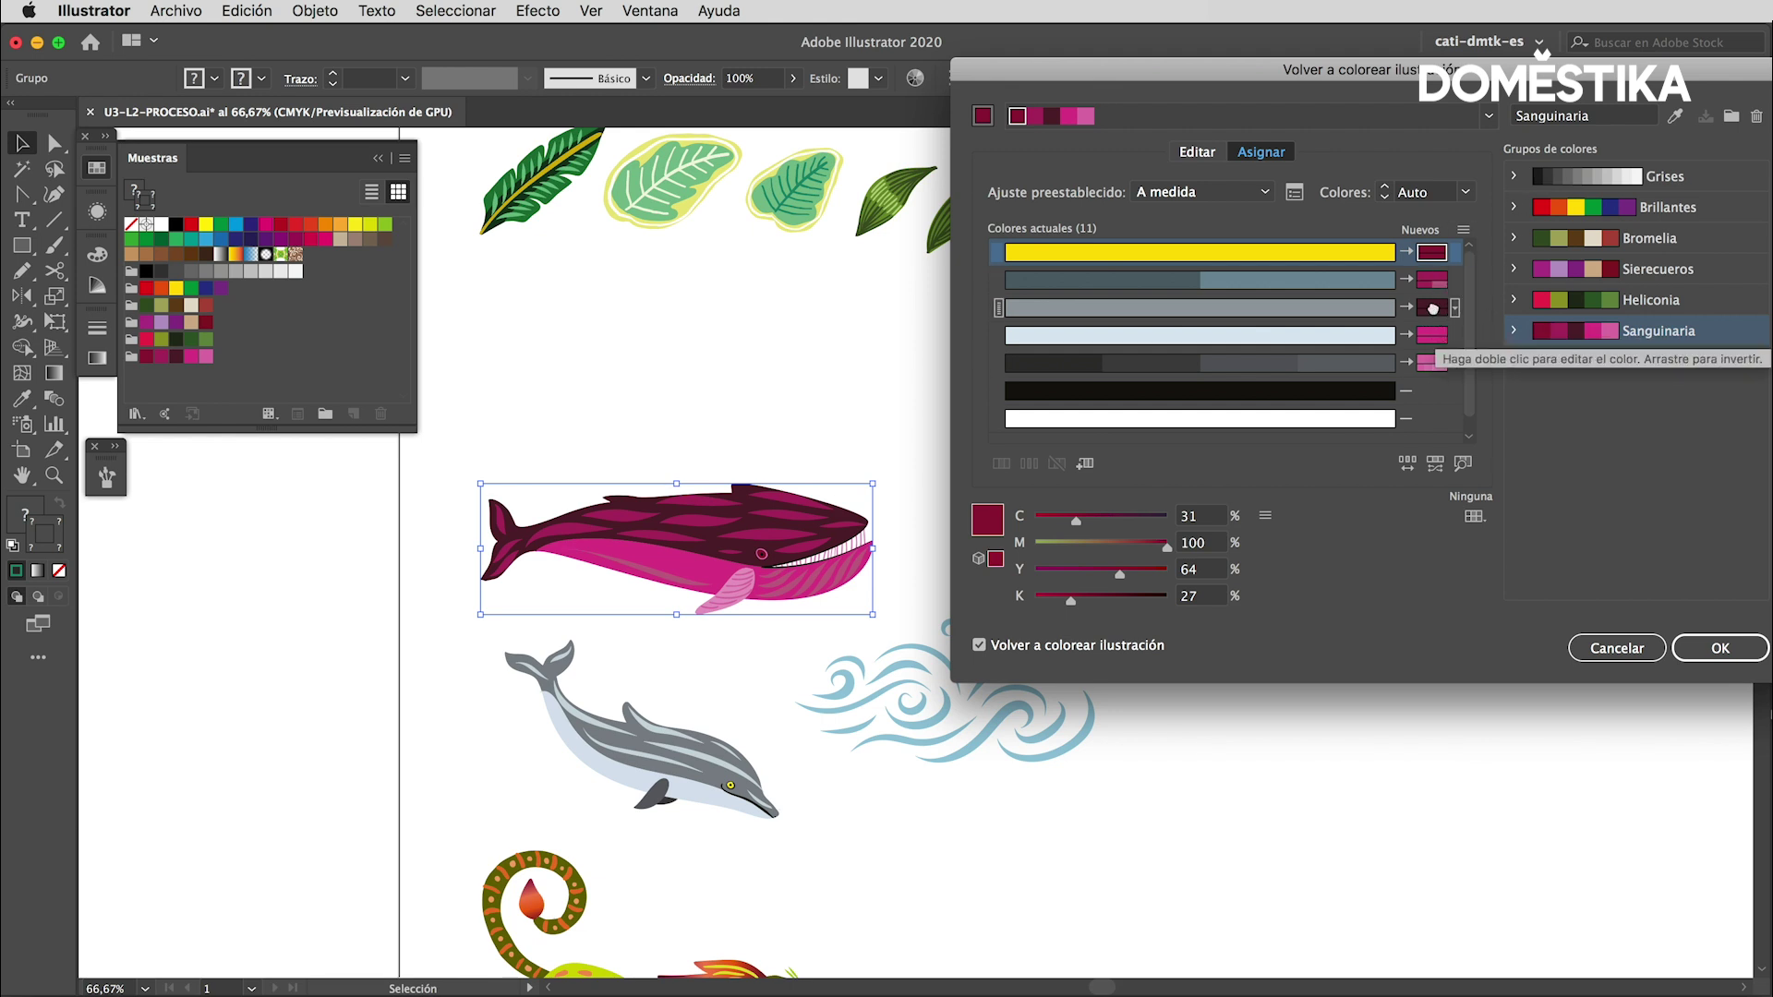
Swap new colours of rows 3 and 5 and the first two, then apply without saving Sanguinaria.
{"action": "left_click", "coordinate": [1432, 307]}
{"action": "left_click_drag", "start_coordinate": [1421, 367], "coordinate": [1429, 364]}
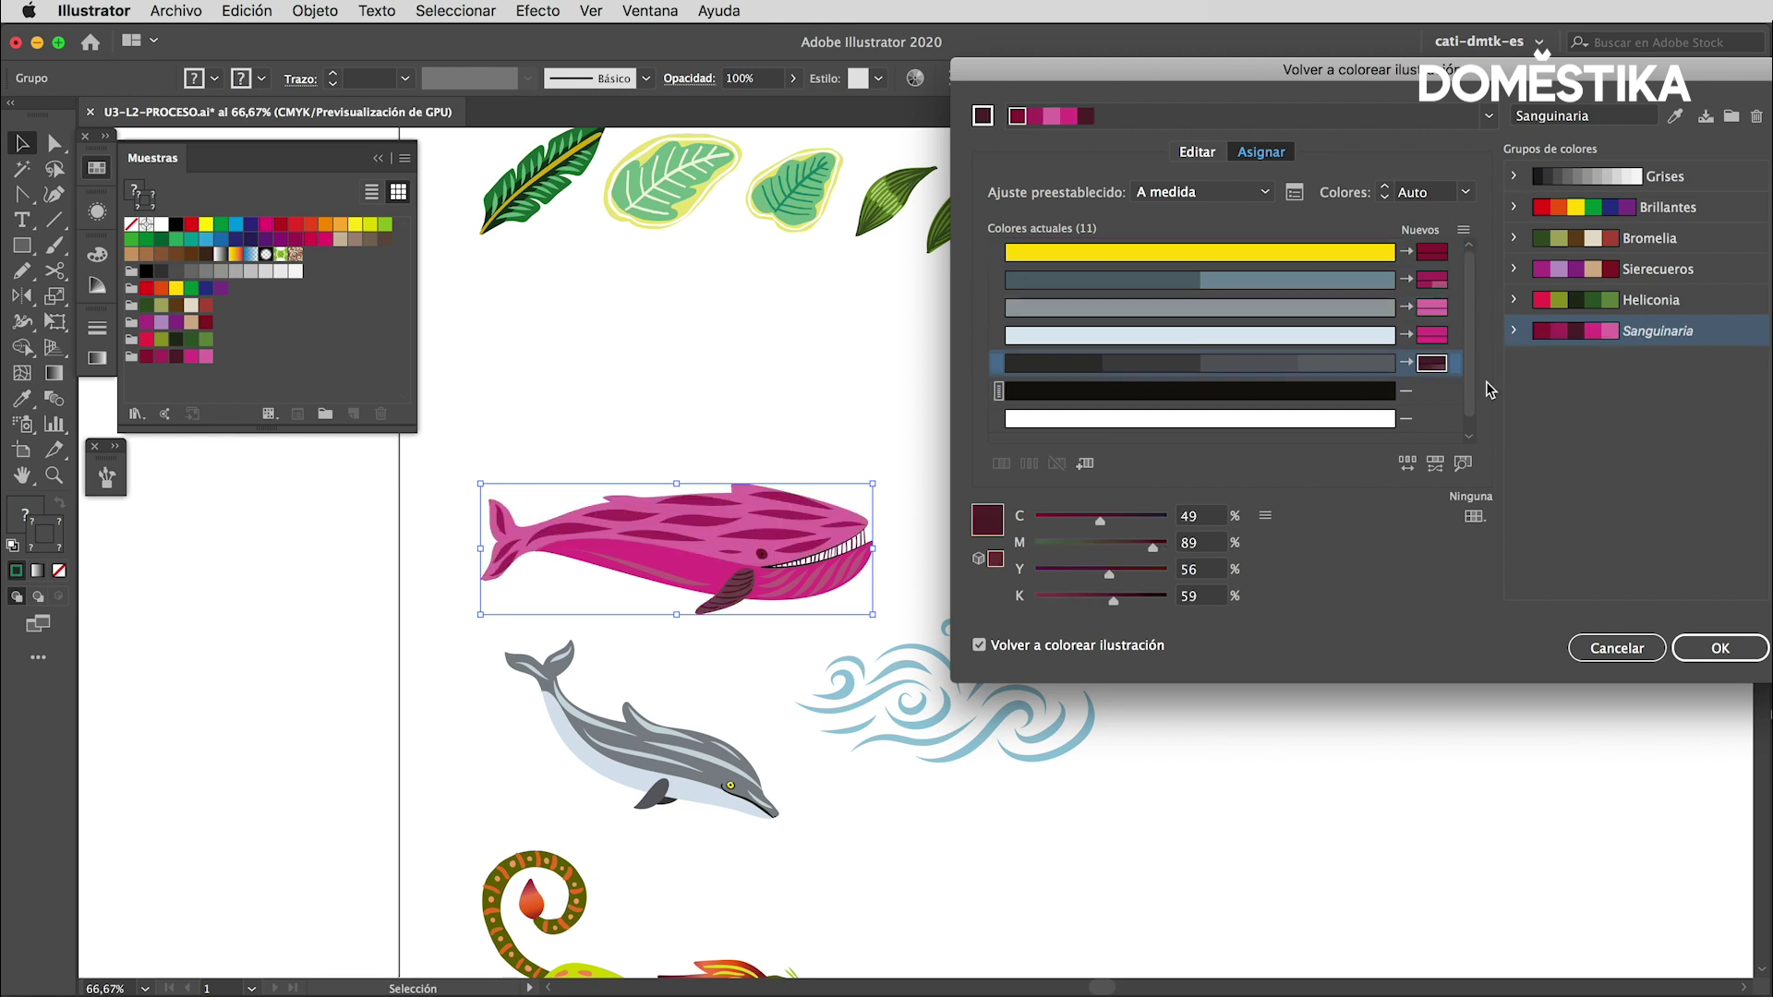
{"action": "left_click_drag", "start_coordinate": [1438, 259], "coordinate": [1432, 280]}
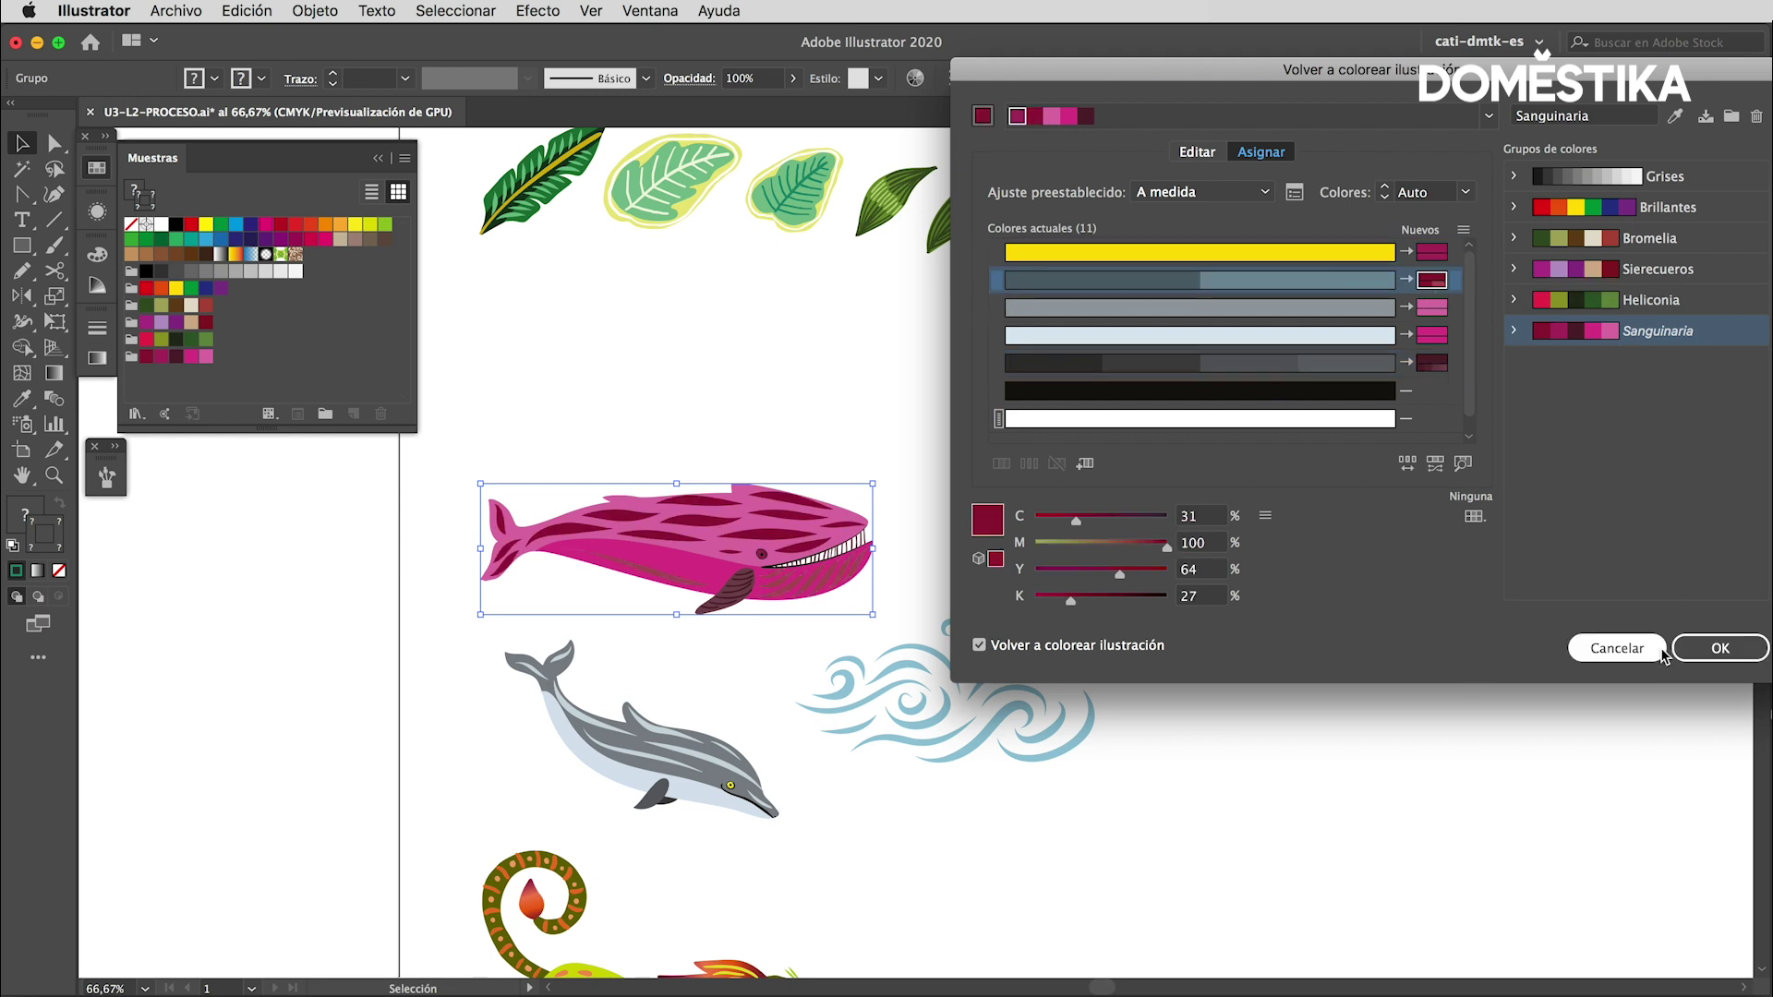
{"action": "left_click", "coordinate": [1715, 652]}
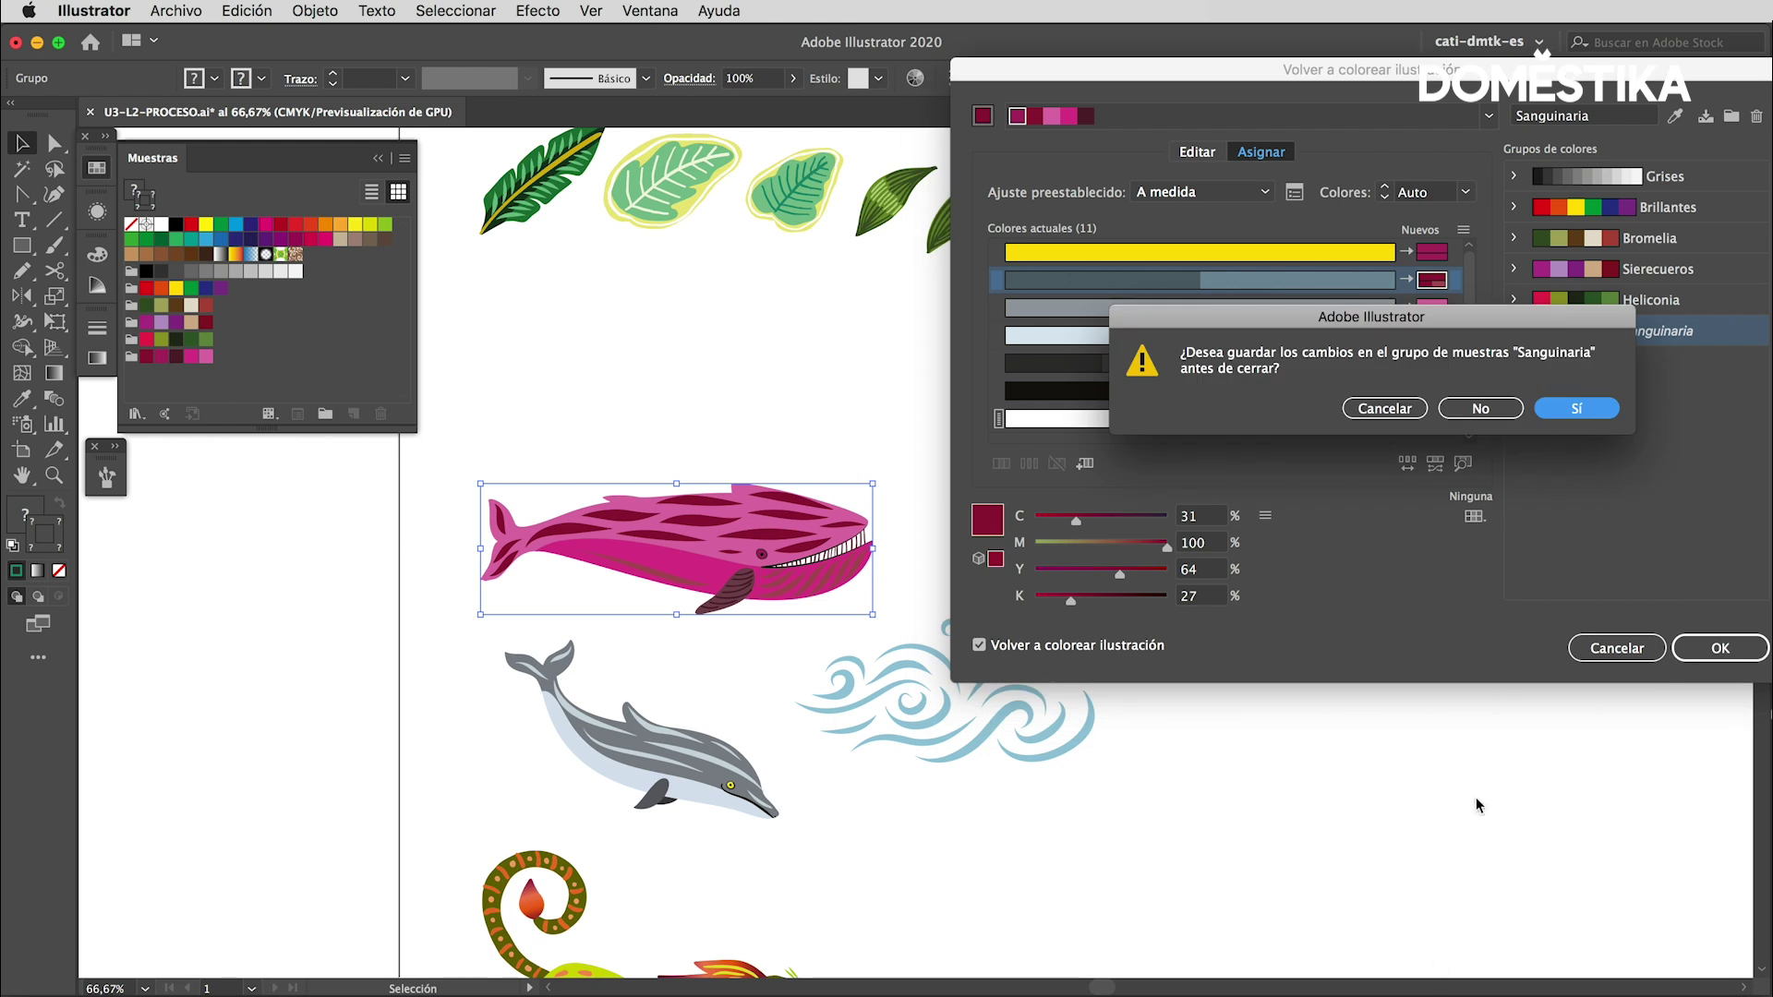
{"action": "left_click", "coordinate": [1470, 409]}
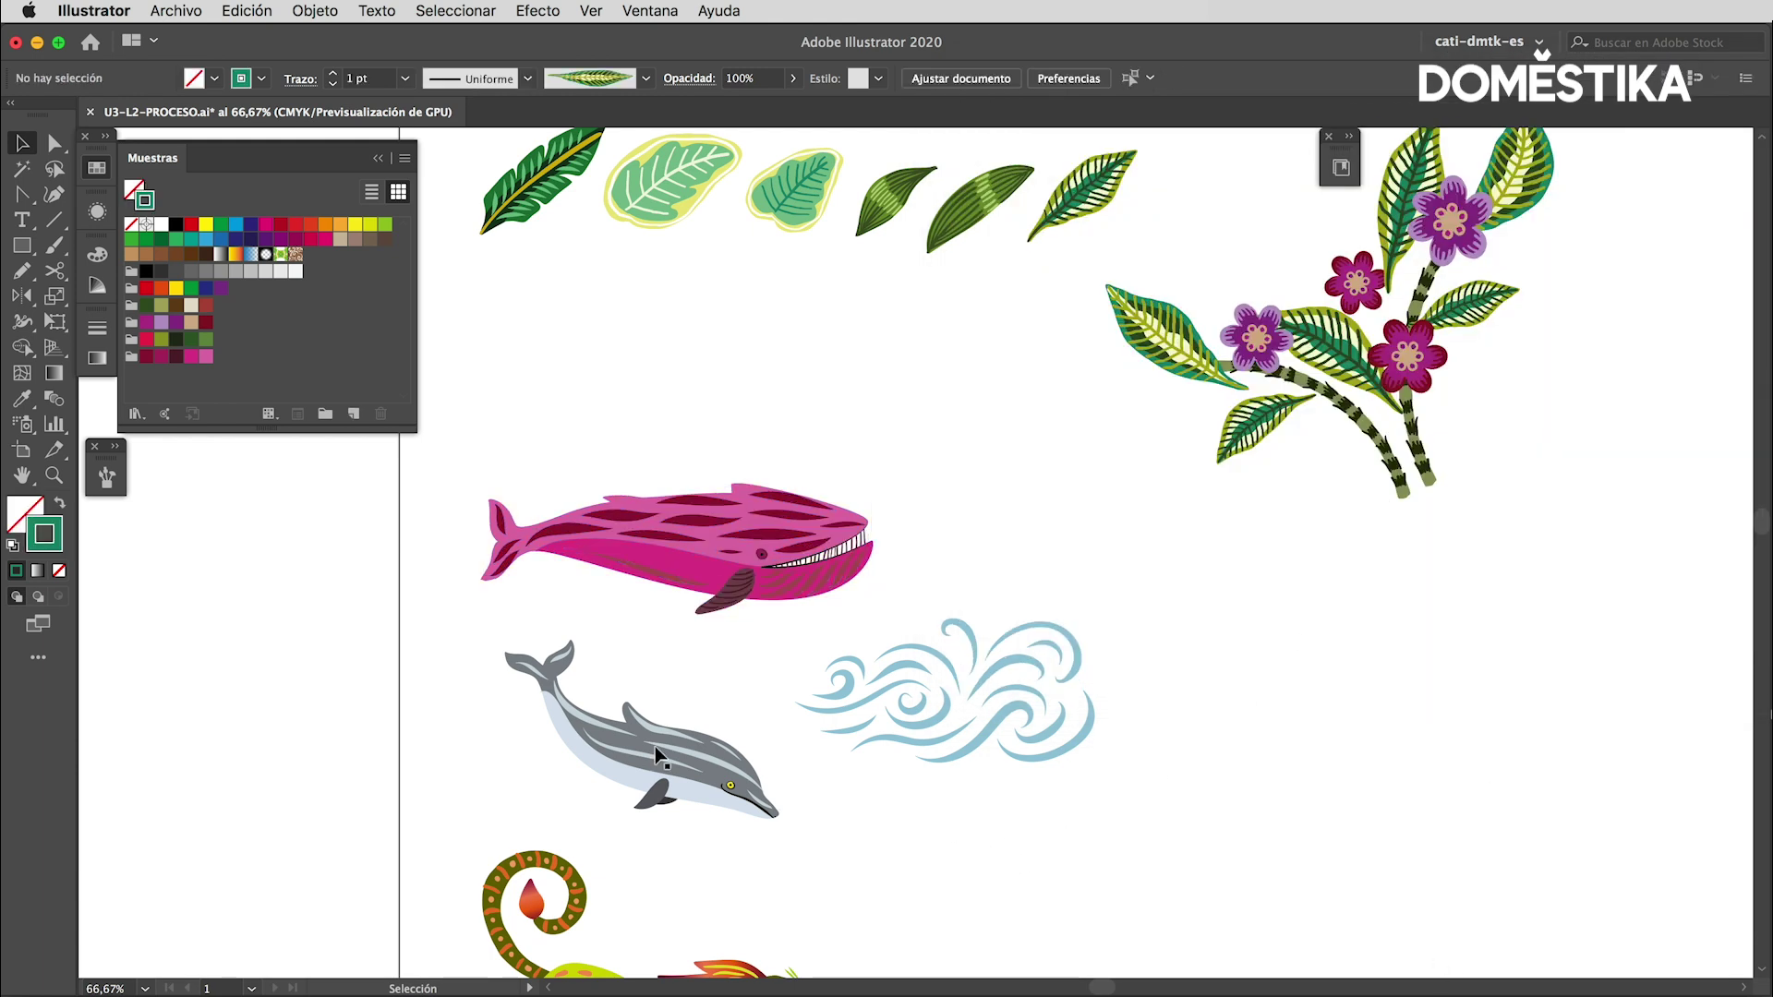
Select the dolphin, preview Sanguinaria on it, and confirm the Color Reduction Options.
{"action": "mouse_move", "coordinate": [435, 655]}
{"action": "left_mouse_down"}
{"action": "mouse_move", "coordinate": [693, 819]}
{"action": "mouse_move", "coordinate": [767, 836]}
{"action": "left_mouse_up"}
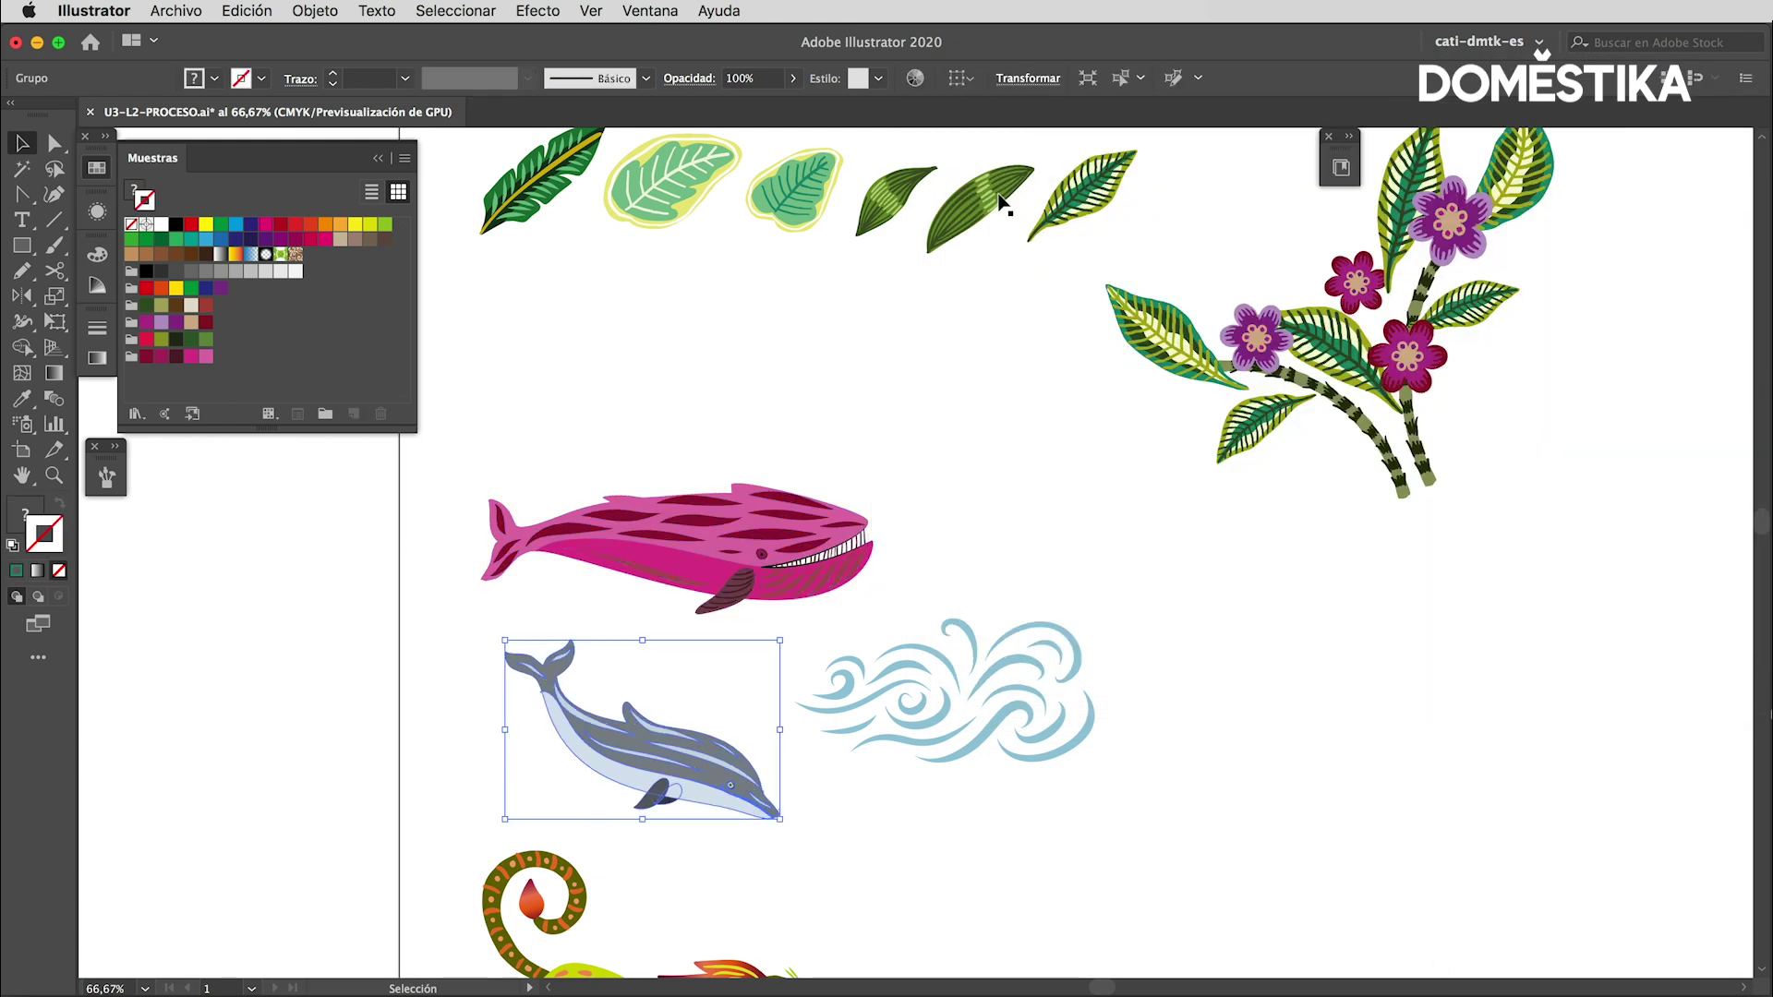
{"action": "left_click", "coordinate": [912, 80]}
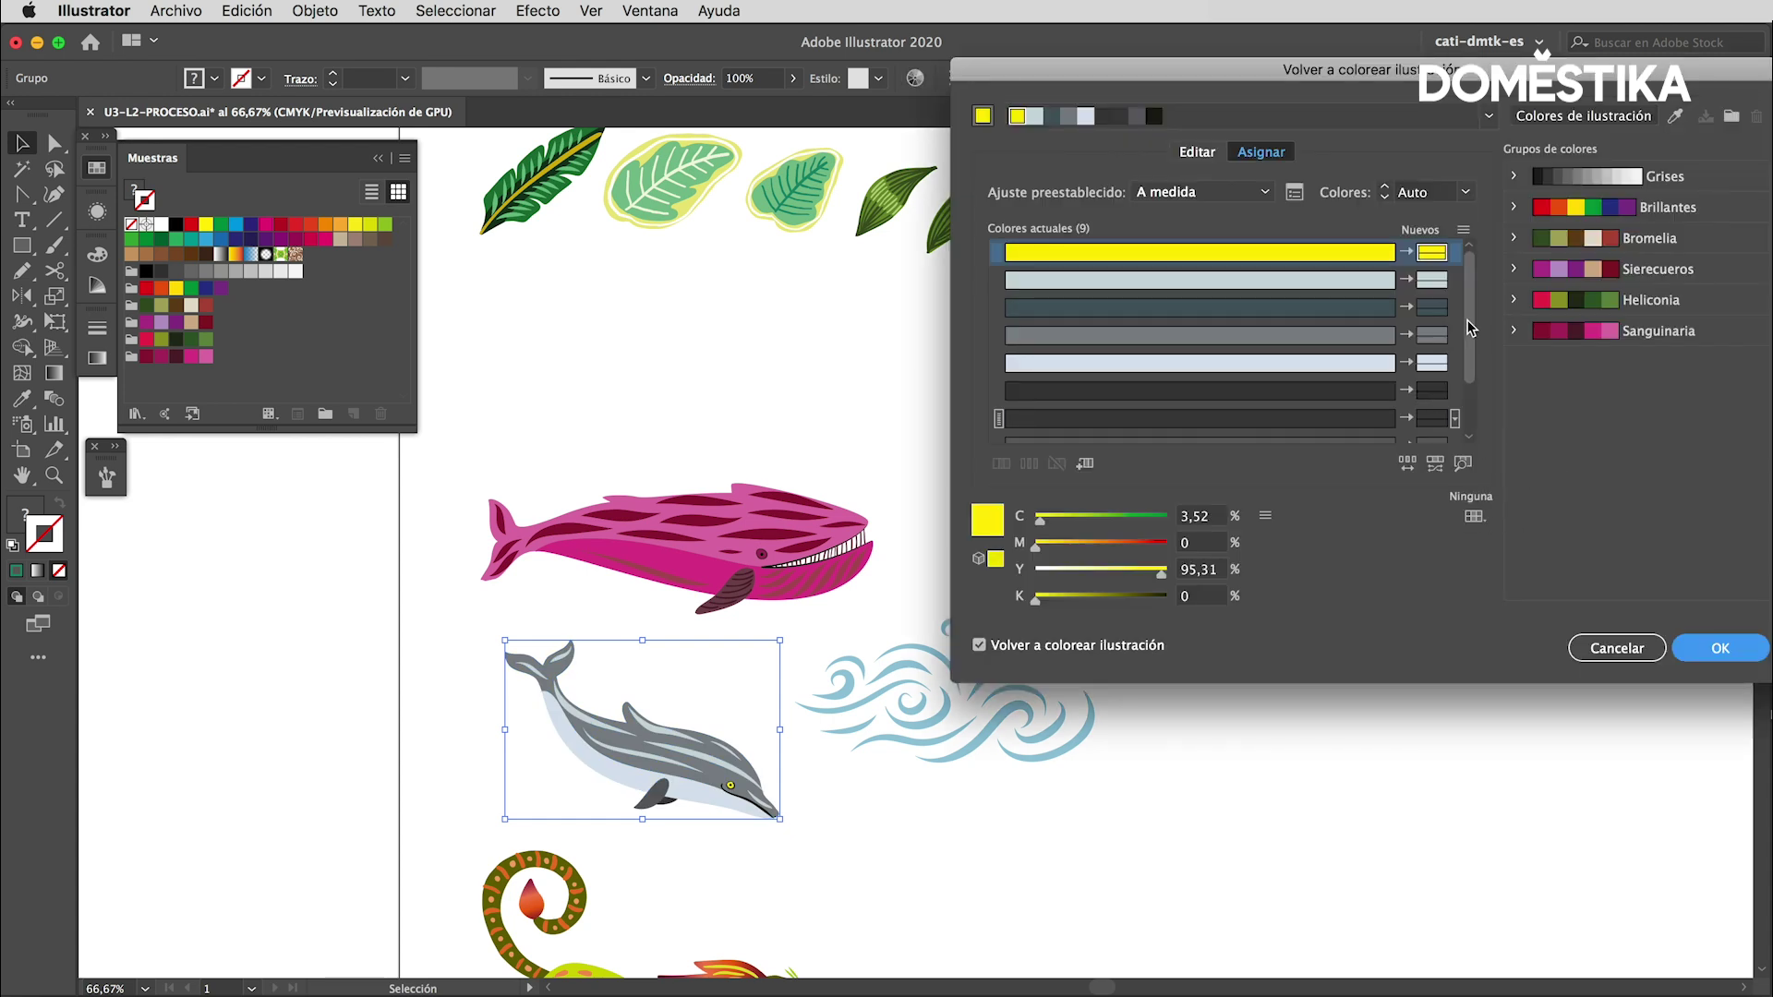
{"action": "left_click", "coordinate": [1606, 338]}
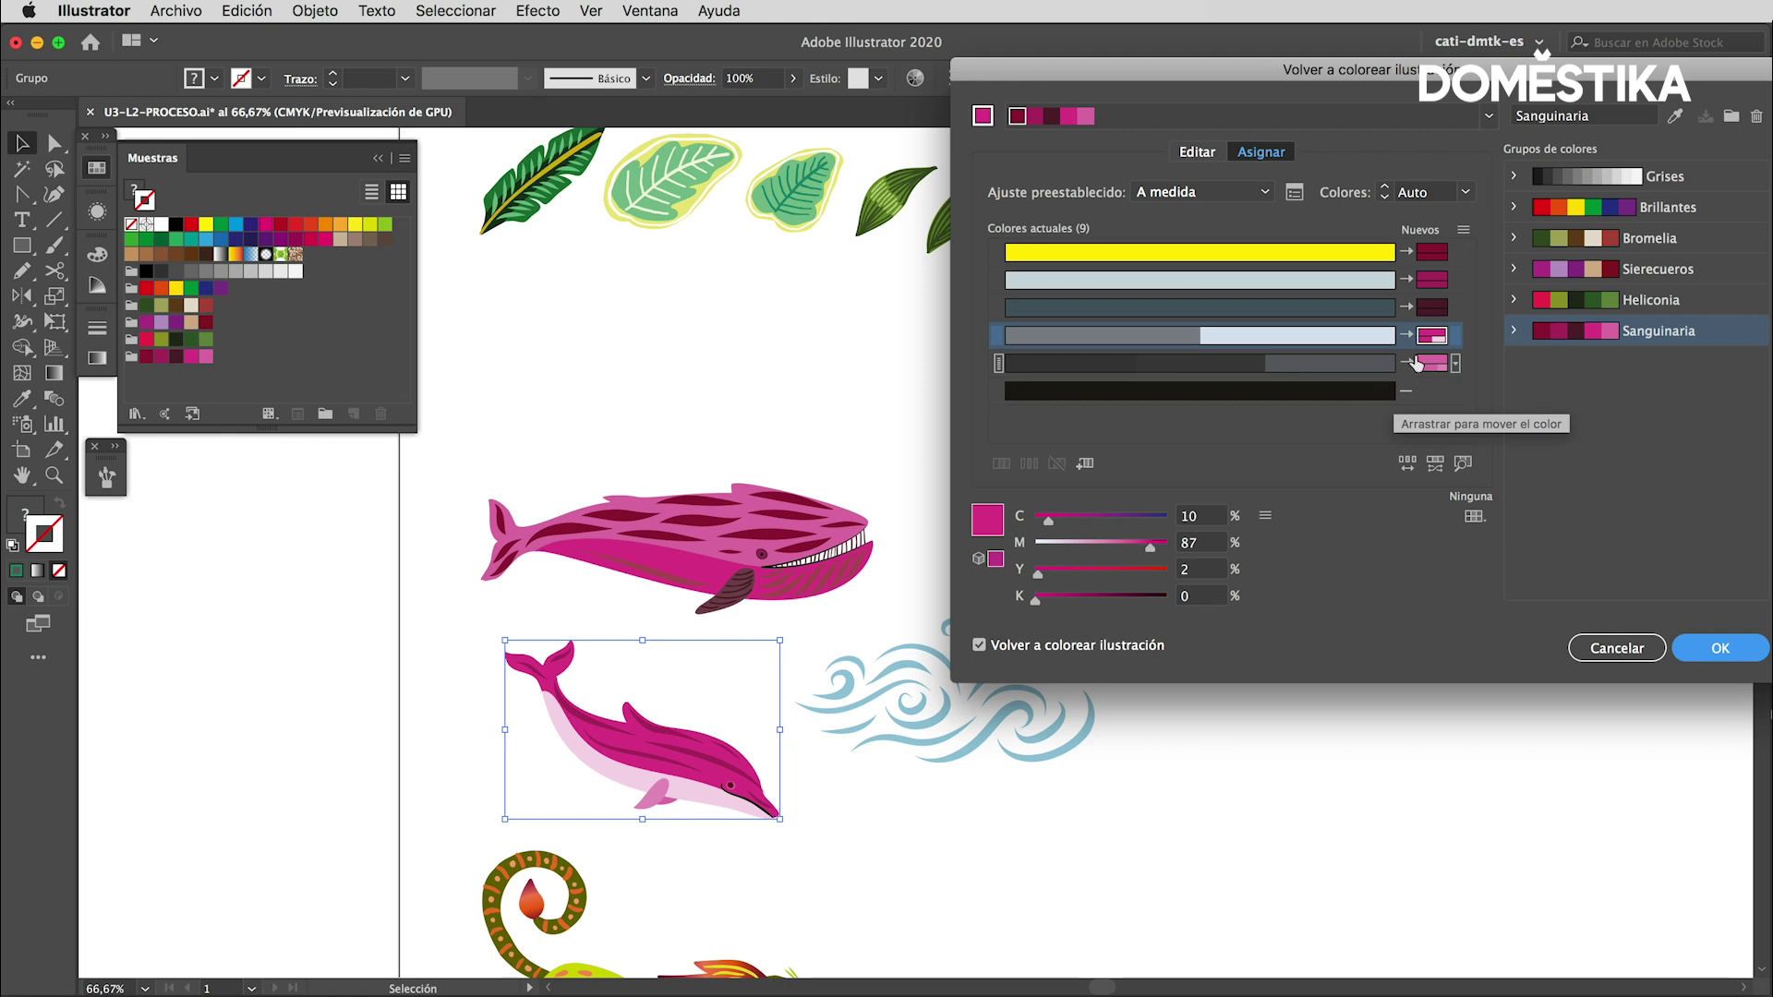
{"action": "left_click", "coordinate": [1294, 192]}
{"action": "left_click", "coordinate": [873, 593]}
{"action": "left_click", "coordinate": [1030, 665]}
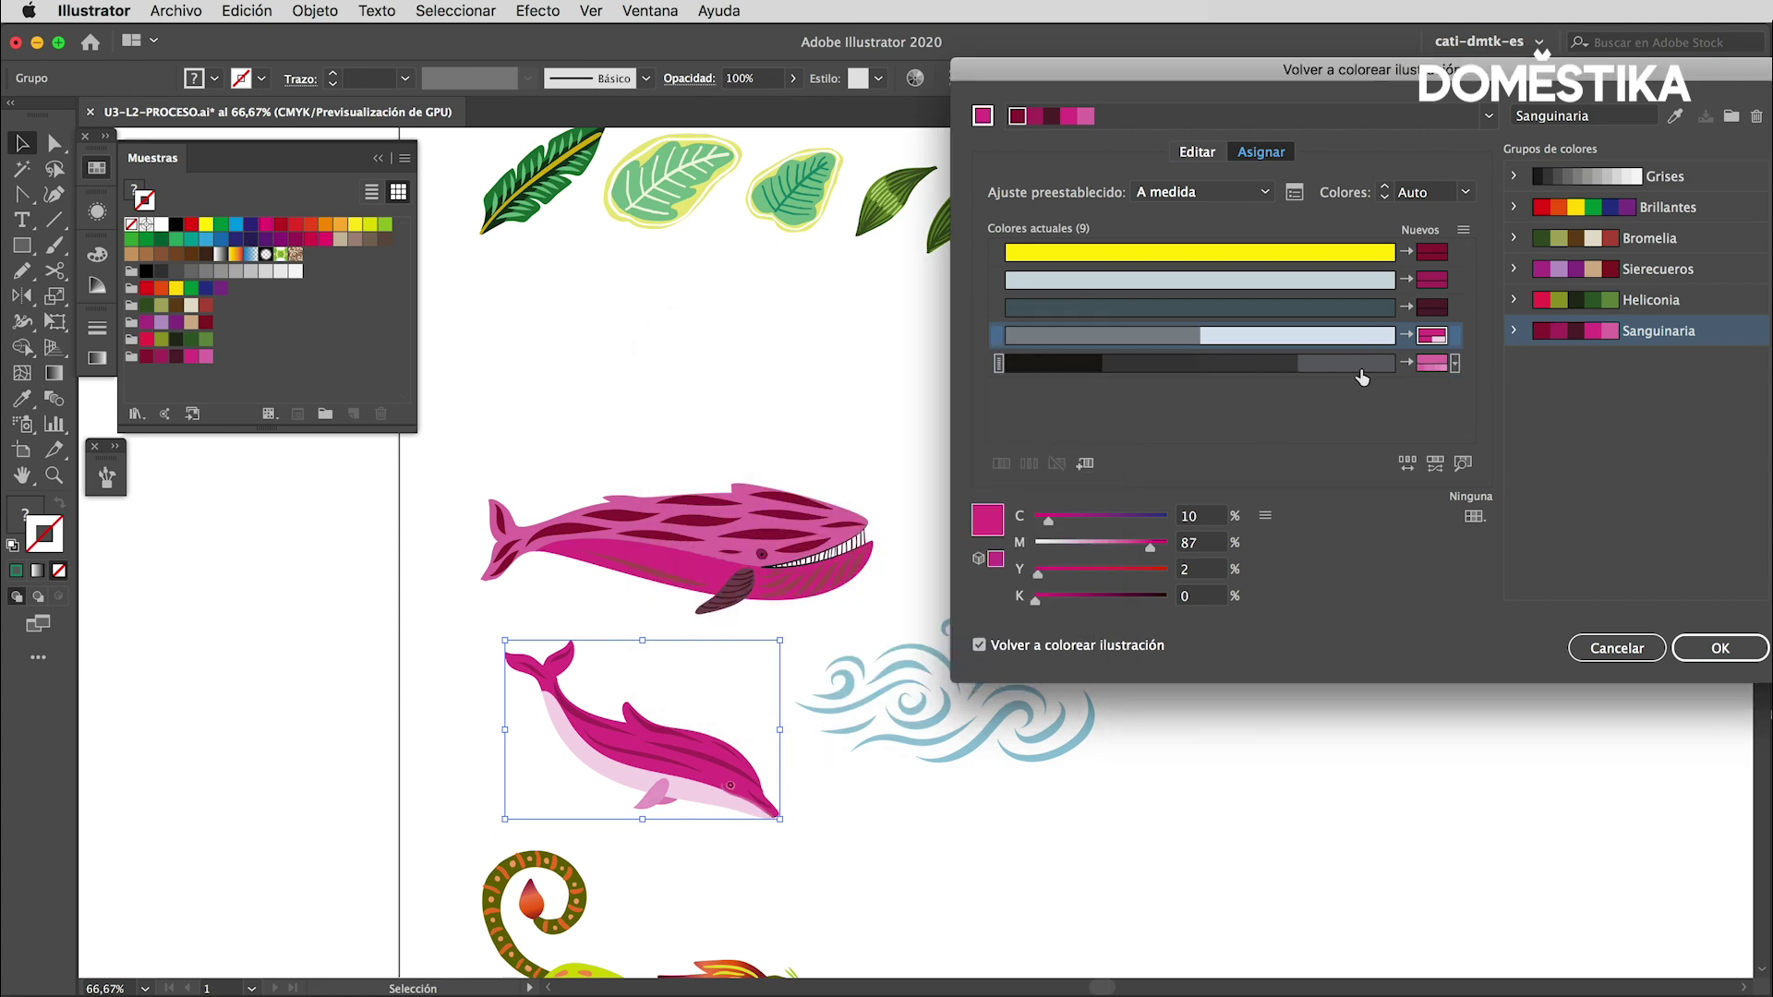
Give the dolphin's darkest parts deep crimson and apply without saving the Sanguinaria group.
{"action": "left_click_drag", "start_coordinate": [1432, 308], "coordinate": [1434, 368]}
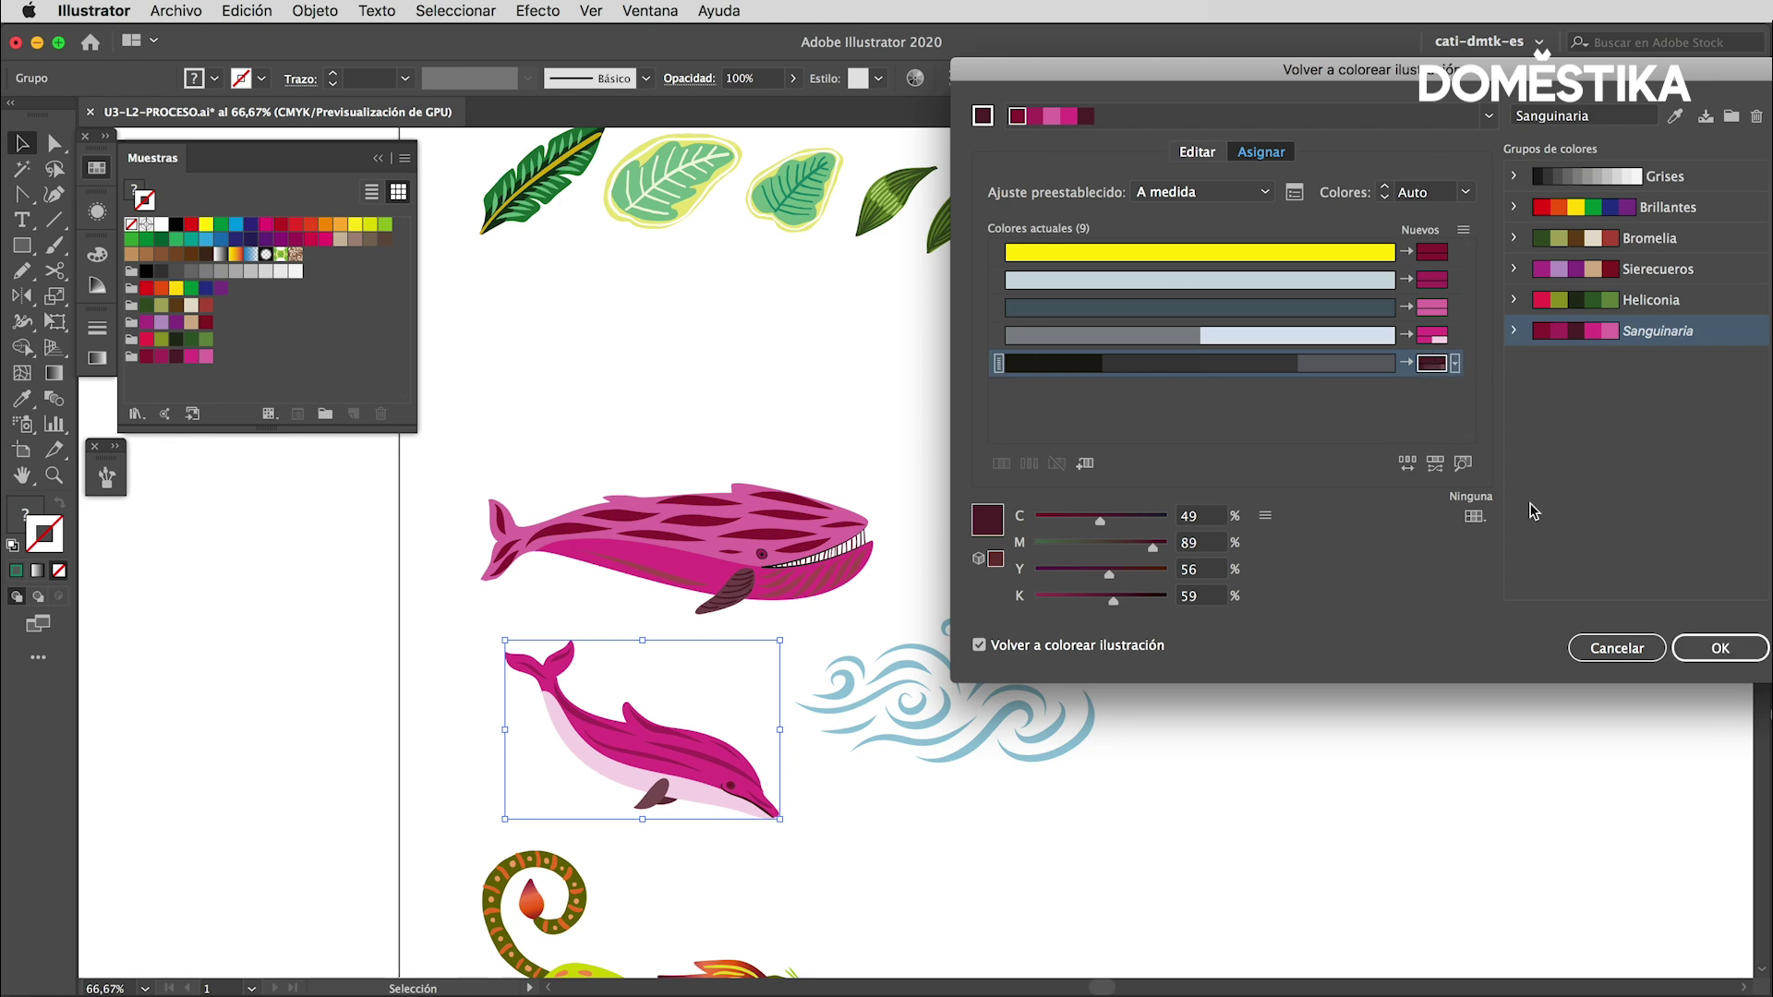
{"action": "left_click", "coordinate": [1718, 646]}
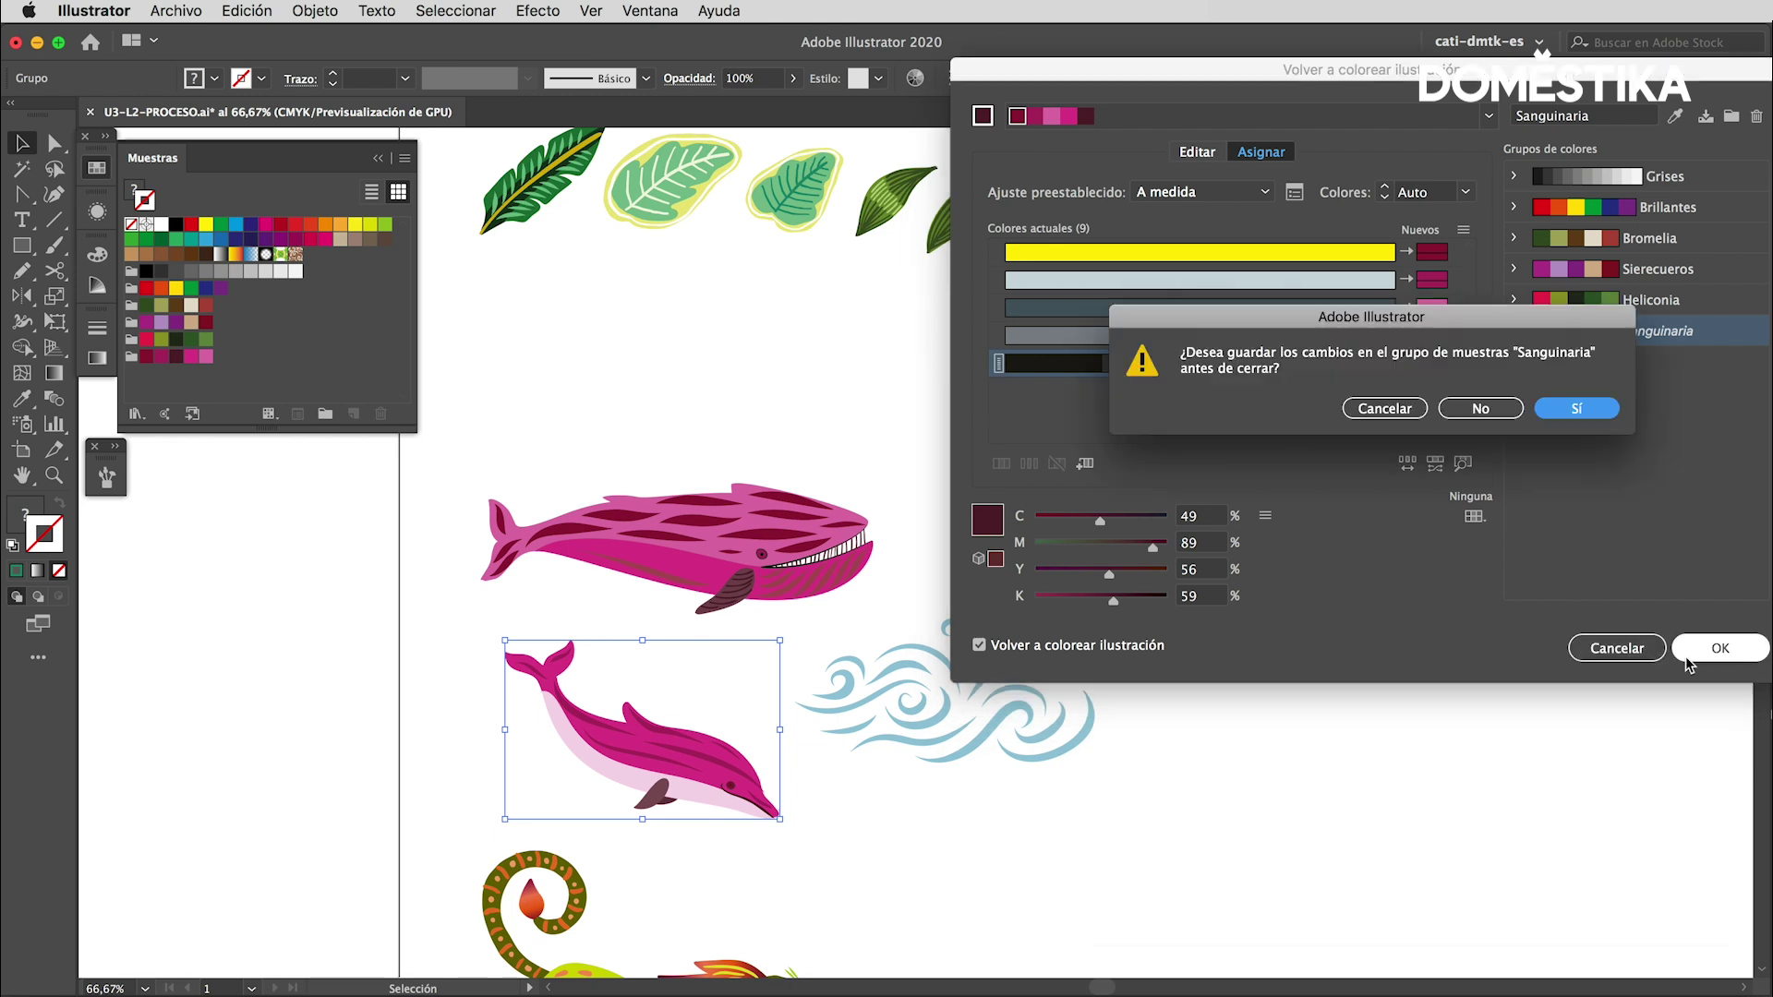
{"action": "left_click", "coordinate": [1480, 410]}
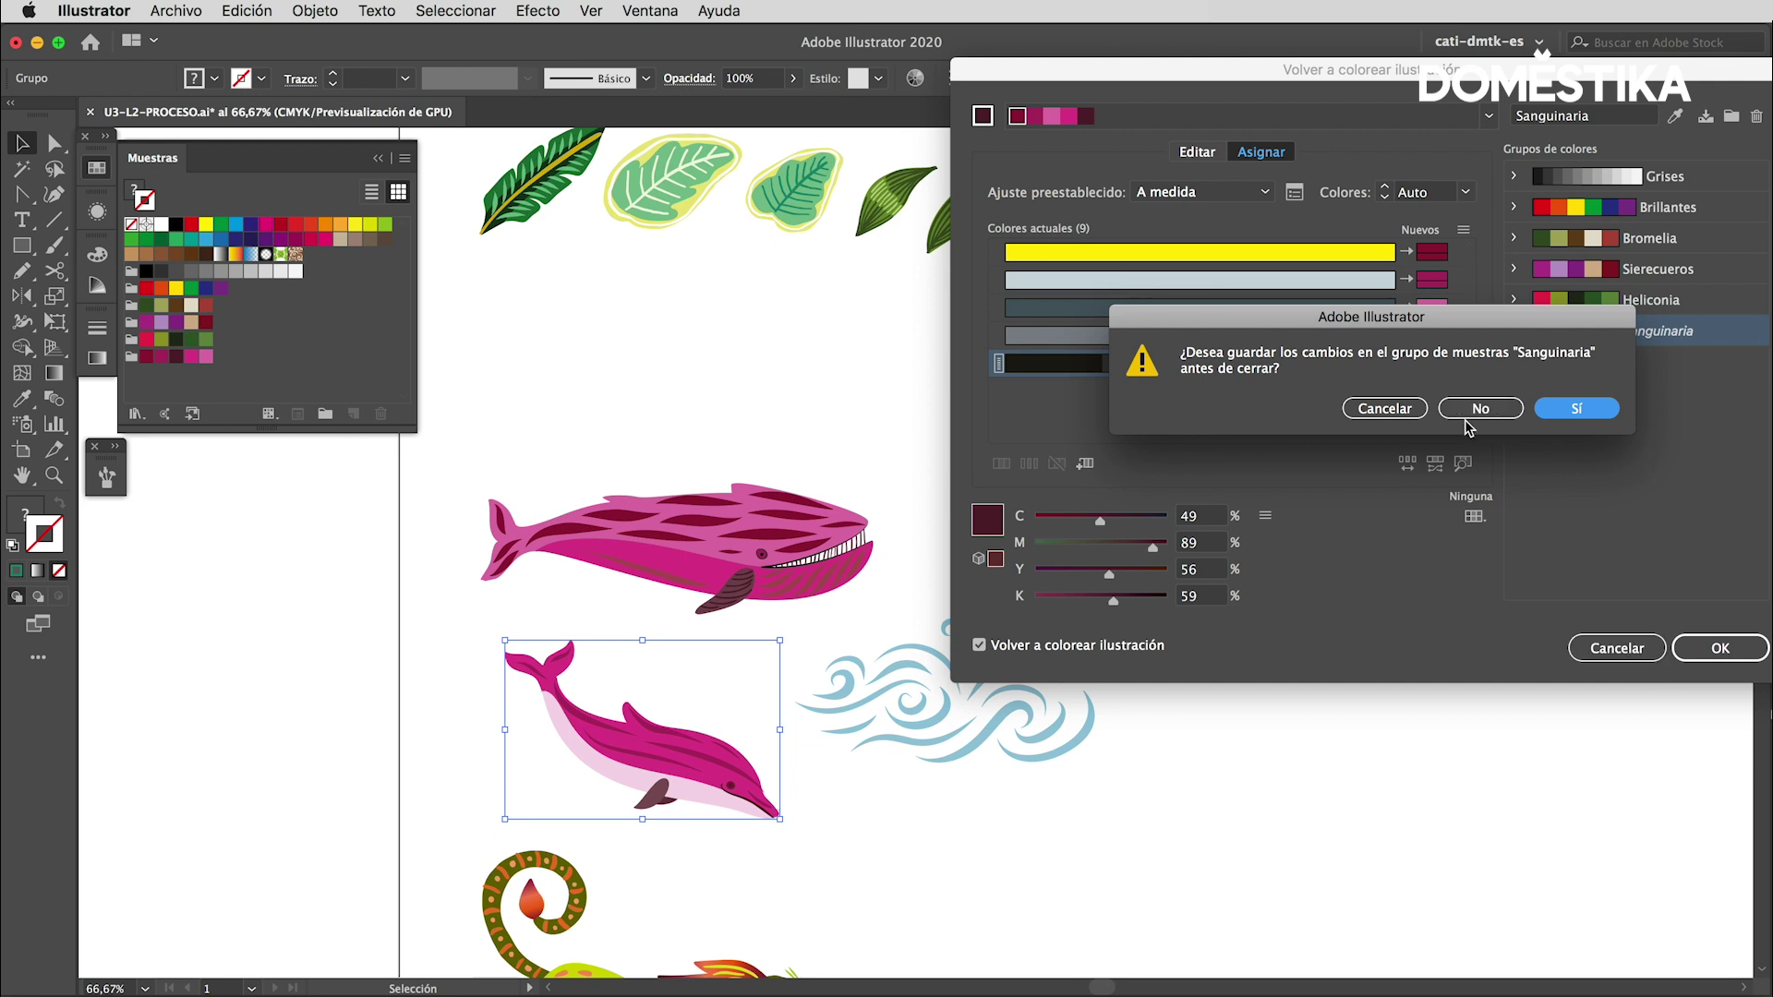
{"action": "left_click", "coordinate": [1476, 412]}
{"action": "left_click", "coordinate": [1573, 407]}
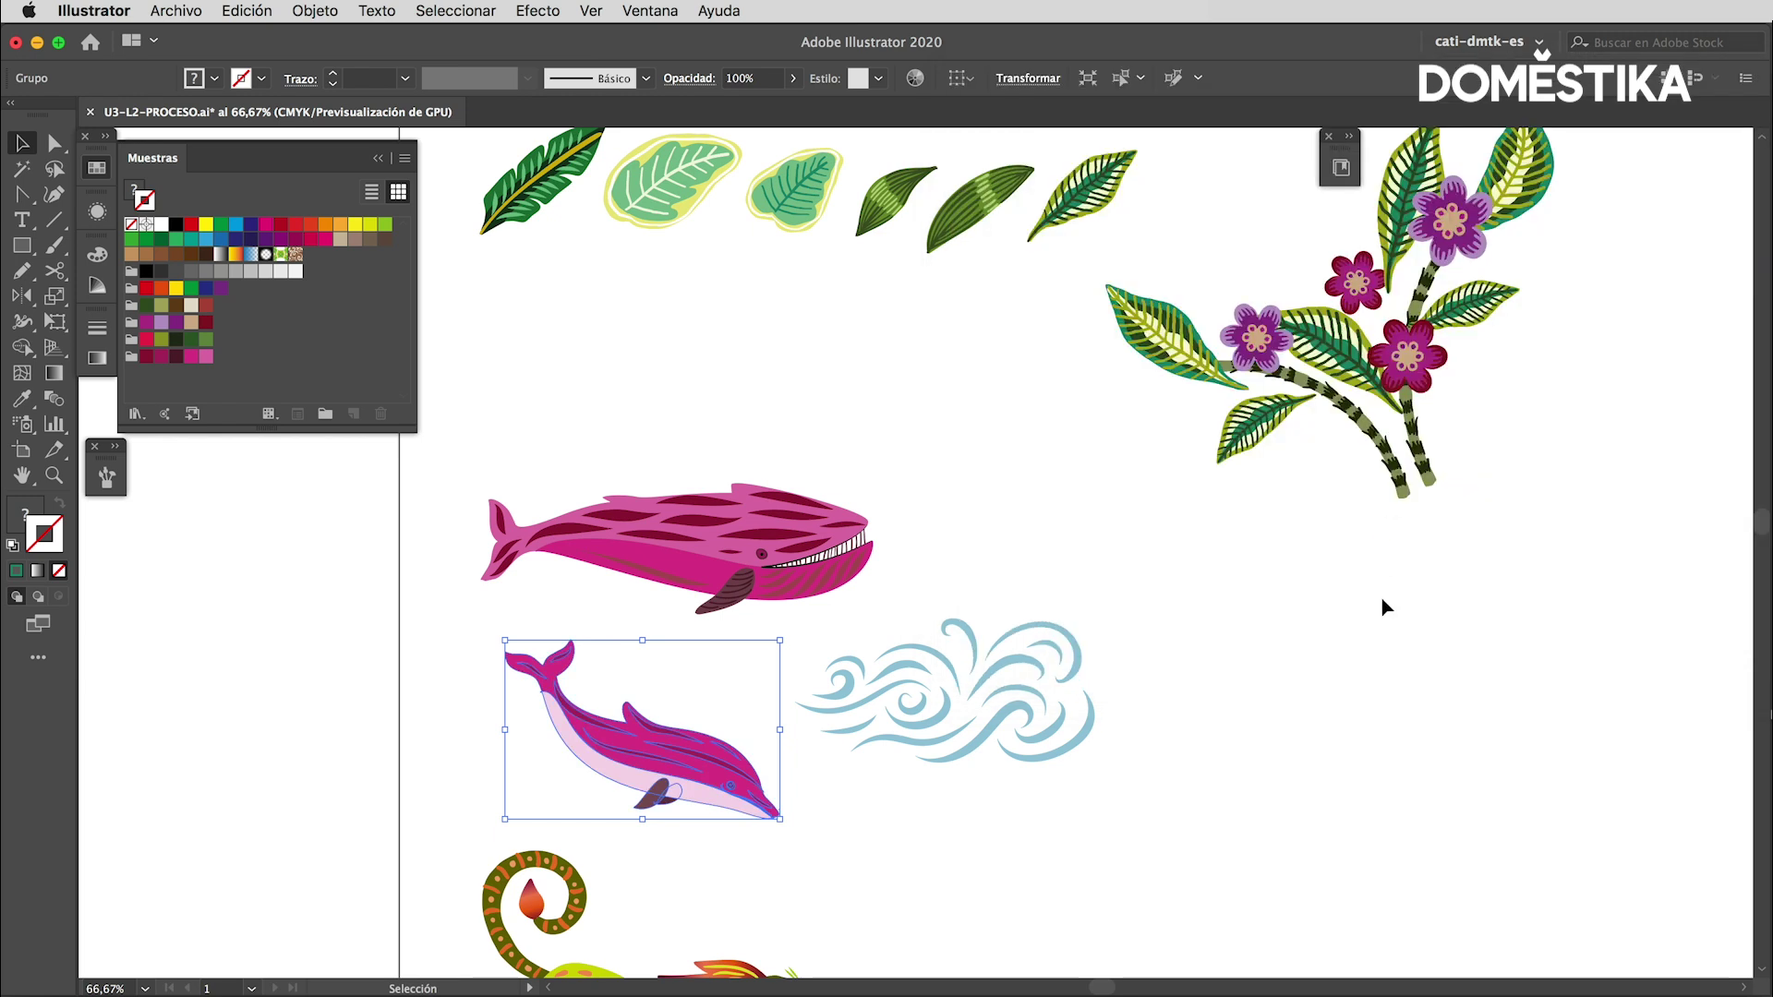
{"action": "left_click", "coordinate": [1302, 684]}
Recolour the light blue wave swirls dark crimson with the Sanguinaria group.
{"action": "left_click", "coordinate": [835, 734]}
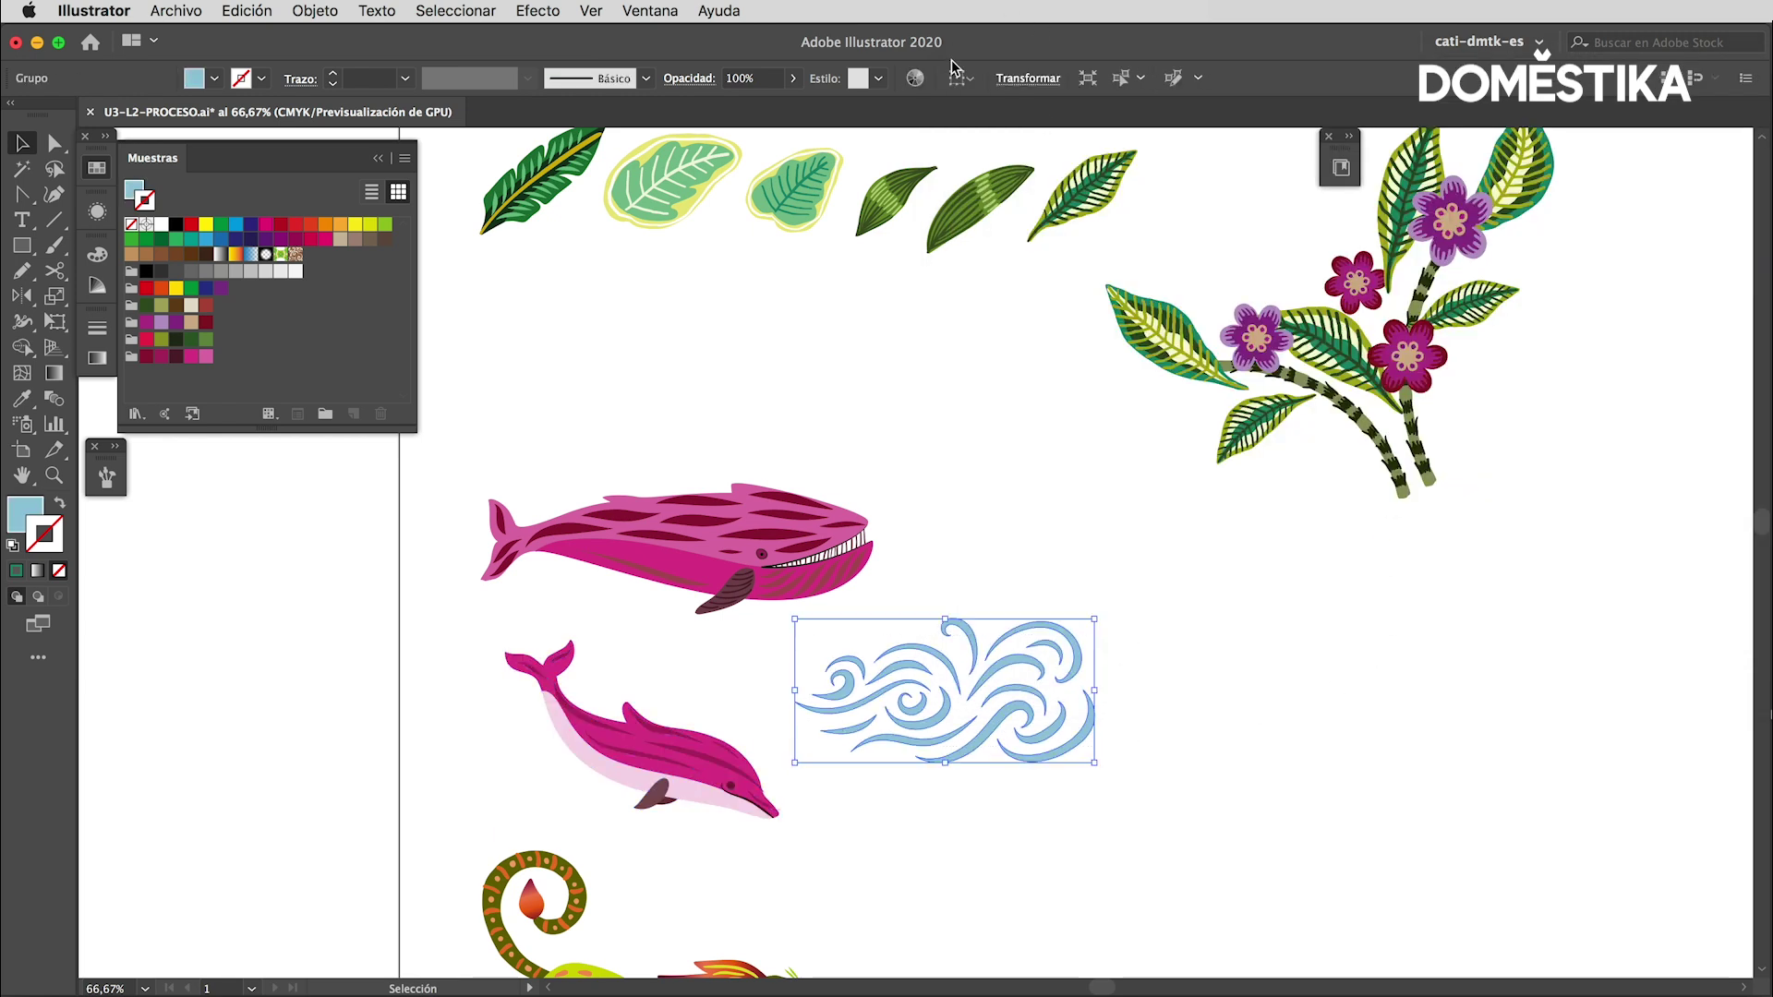
{"action": "left_click", "coordinate": [915, 77]}
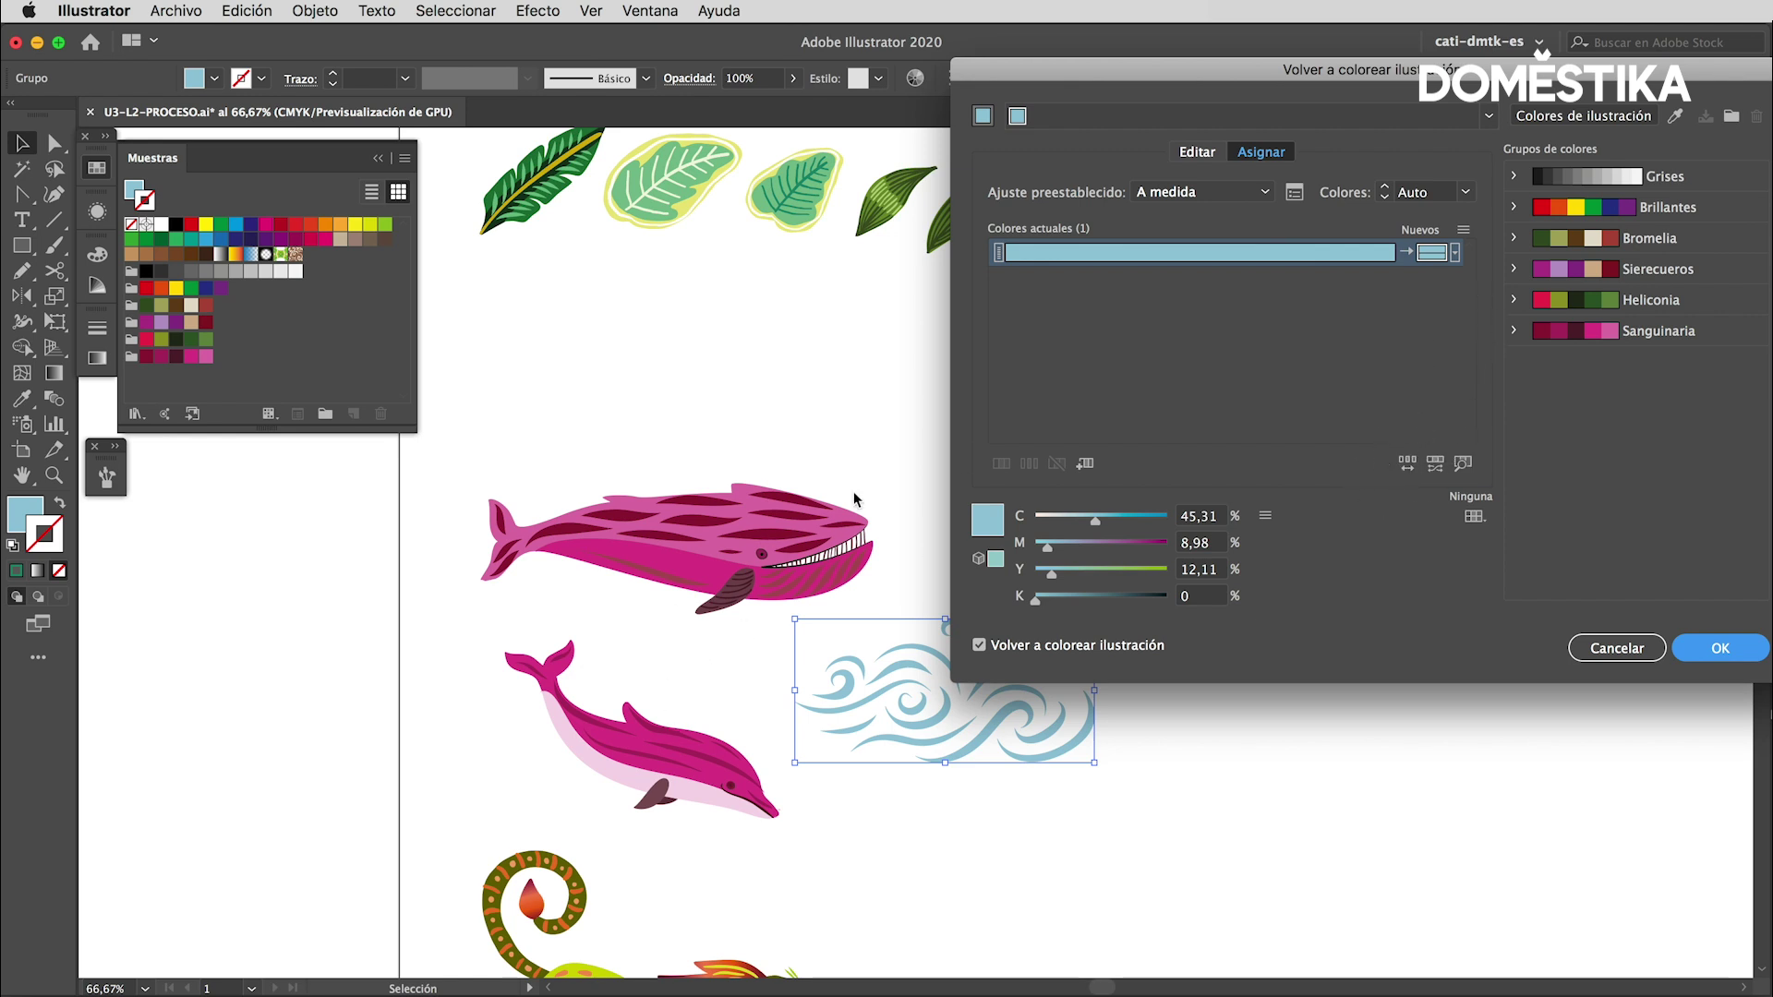
{"action": "left_click", "coordinate": [1657, 333]}
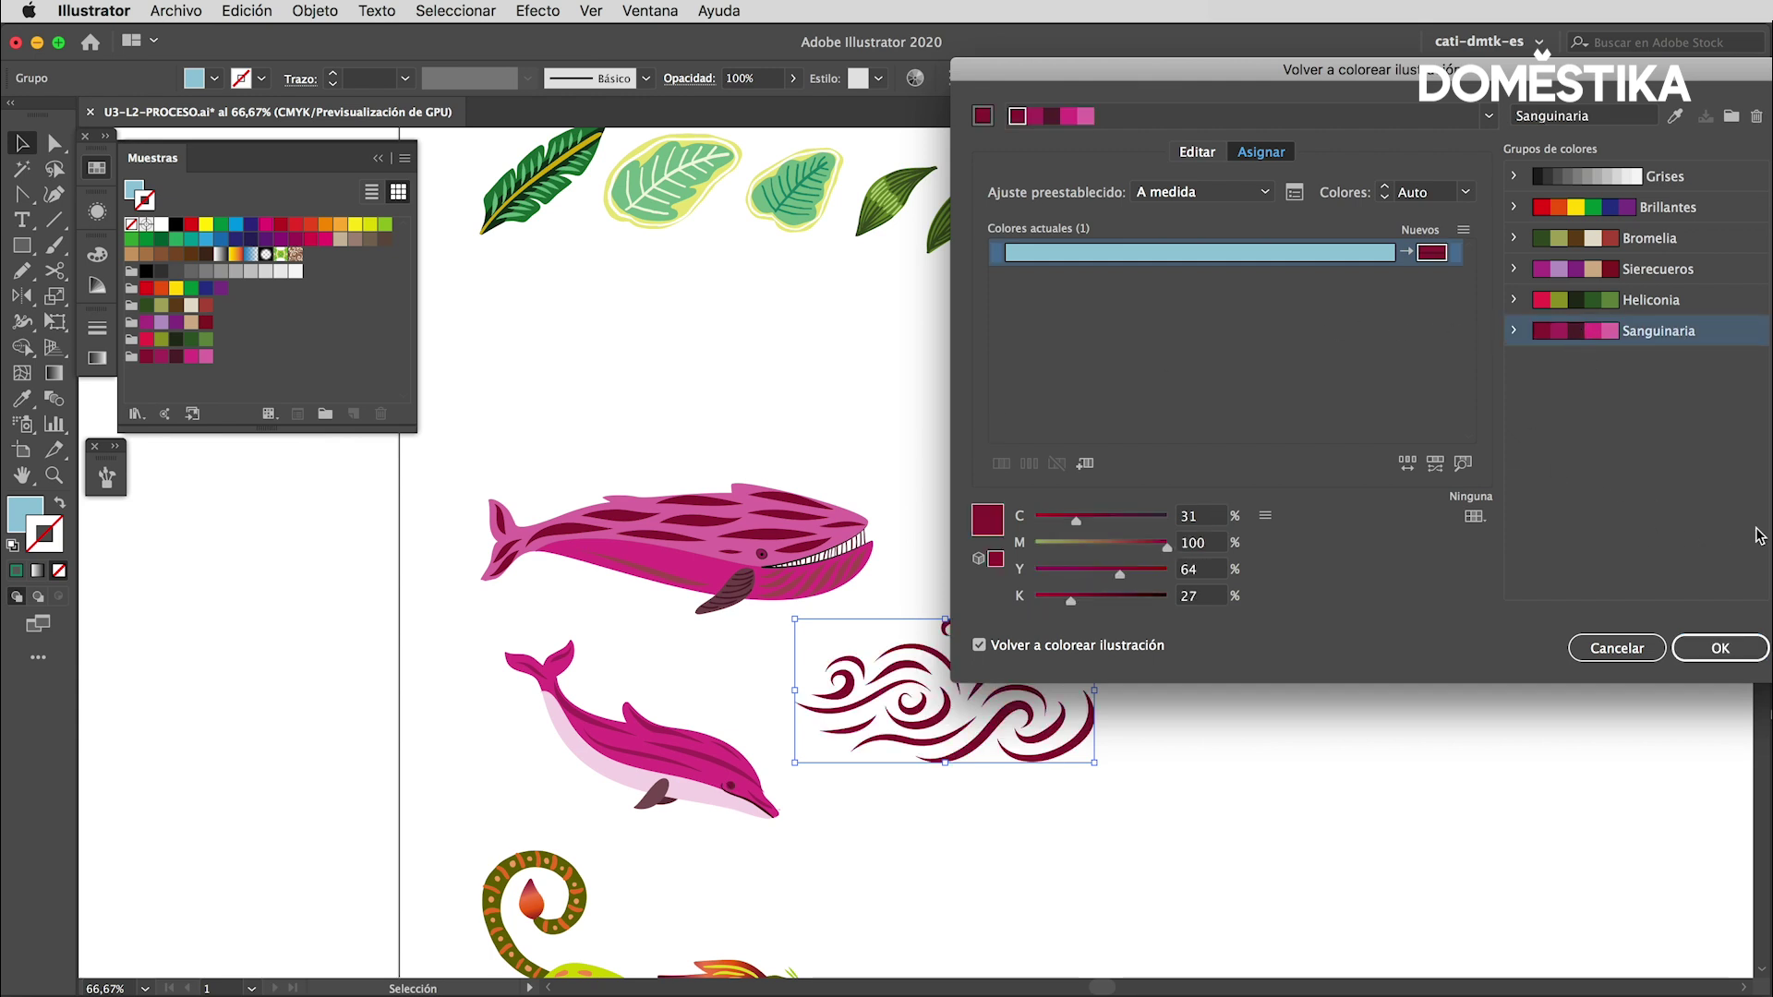
{"action": "left_click", "coordinate": [1720, 648]}
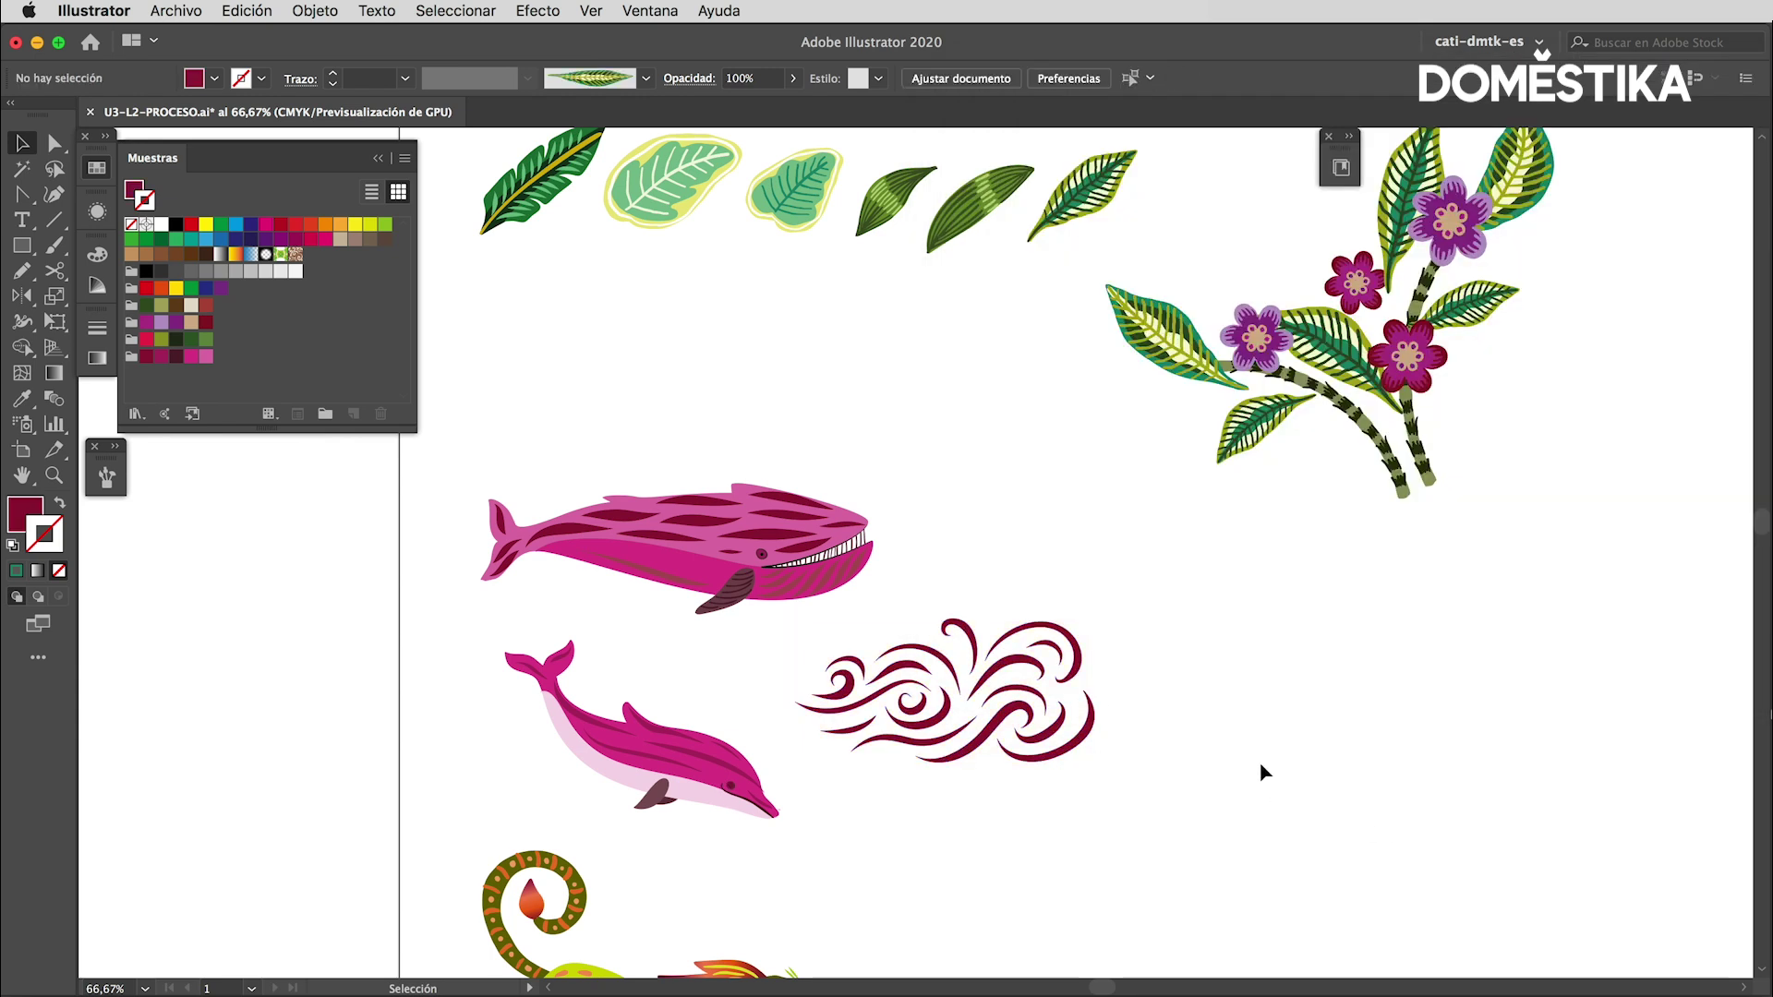
{"action": "key", "text": "super+minus"}
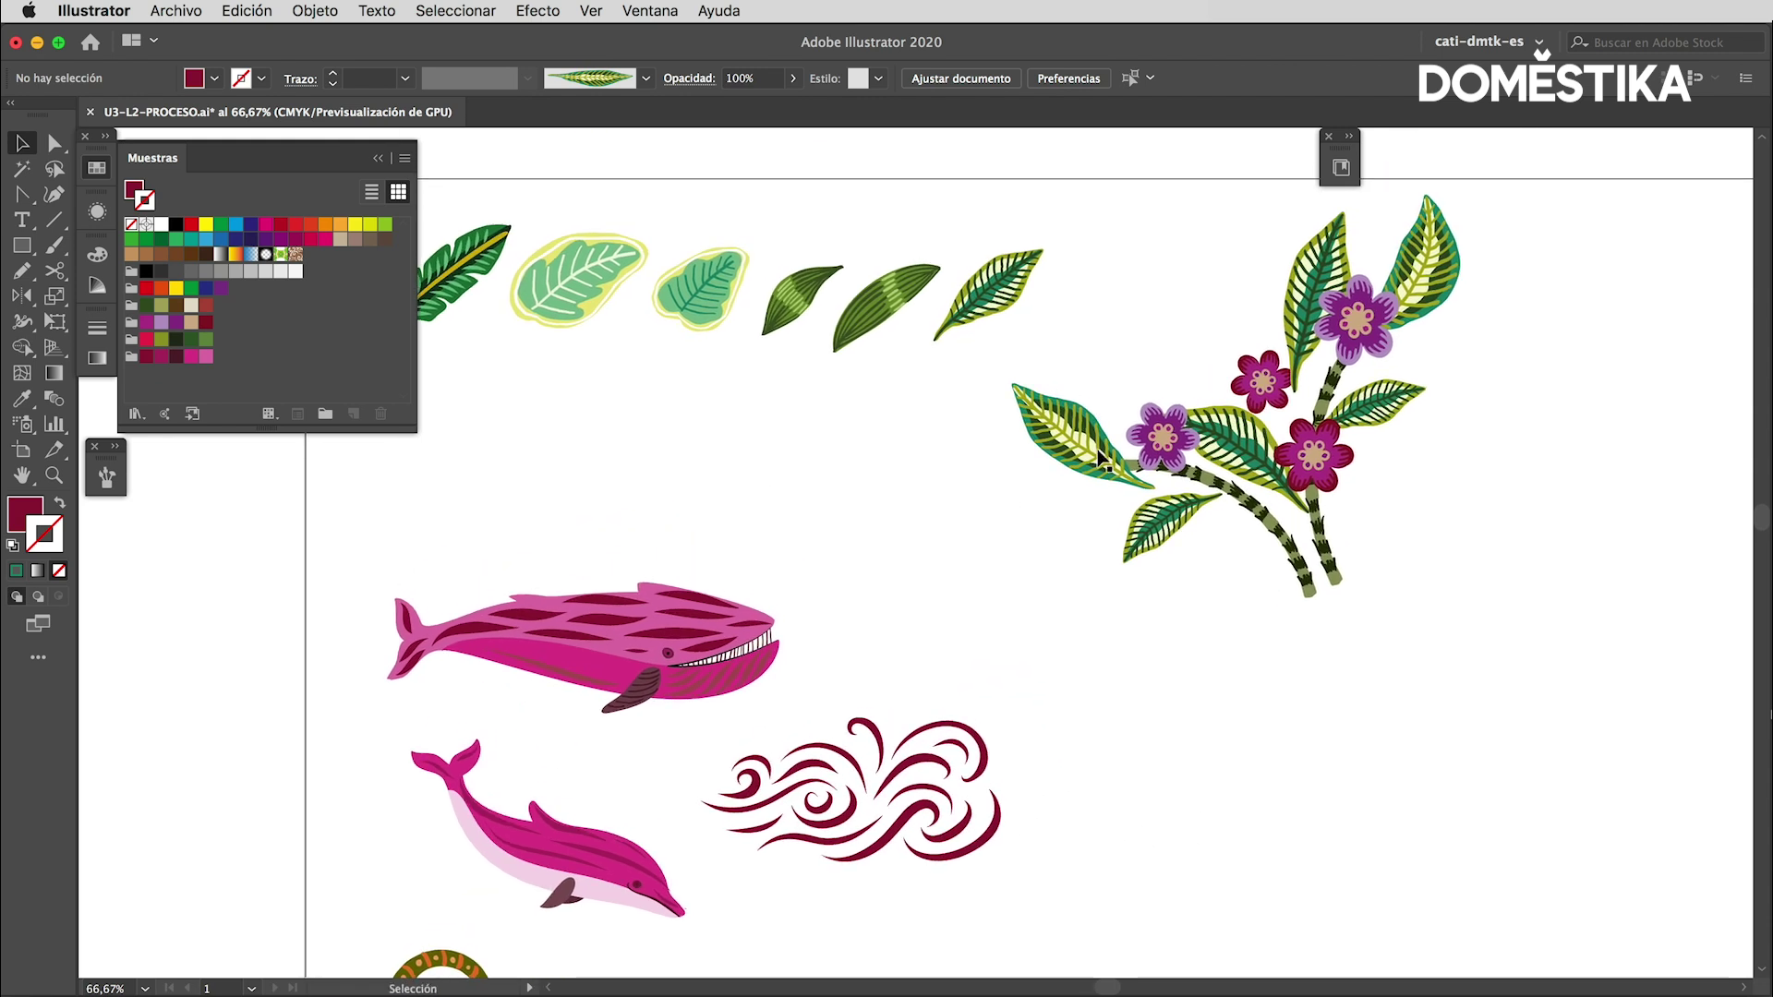
{"action": "key", "text": "super+minus"}
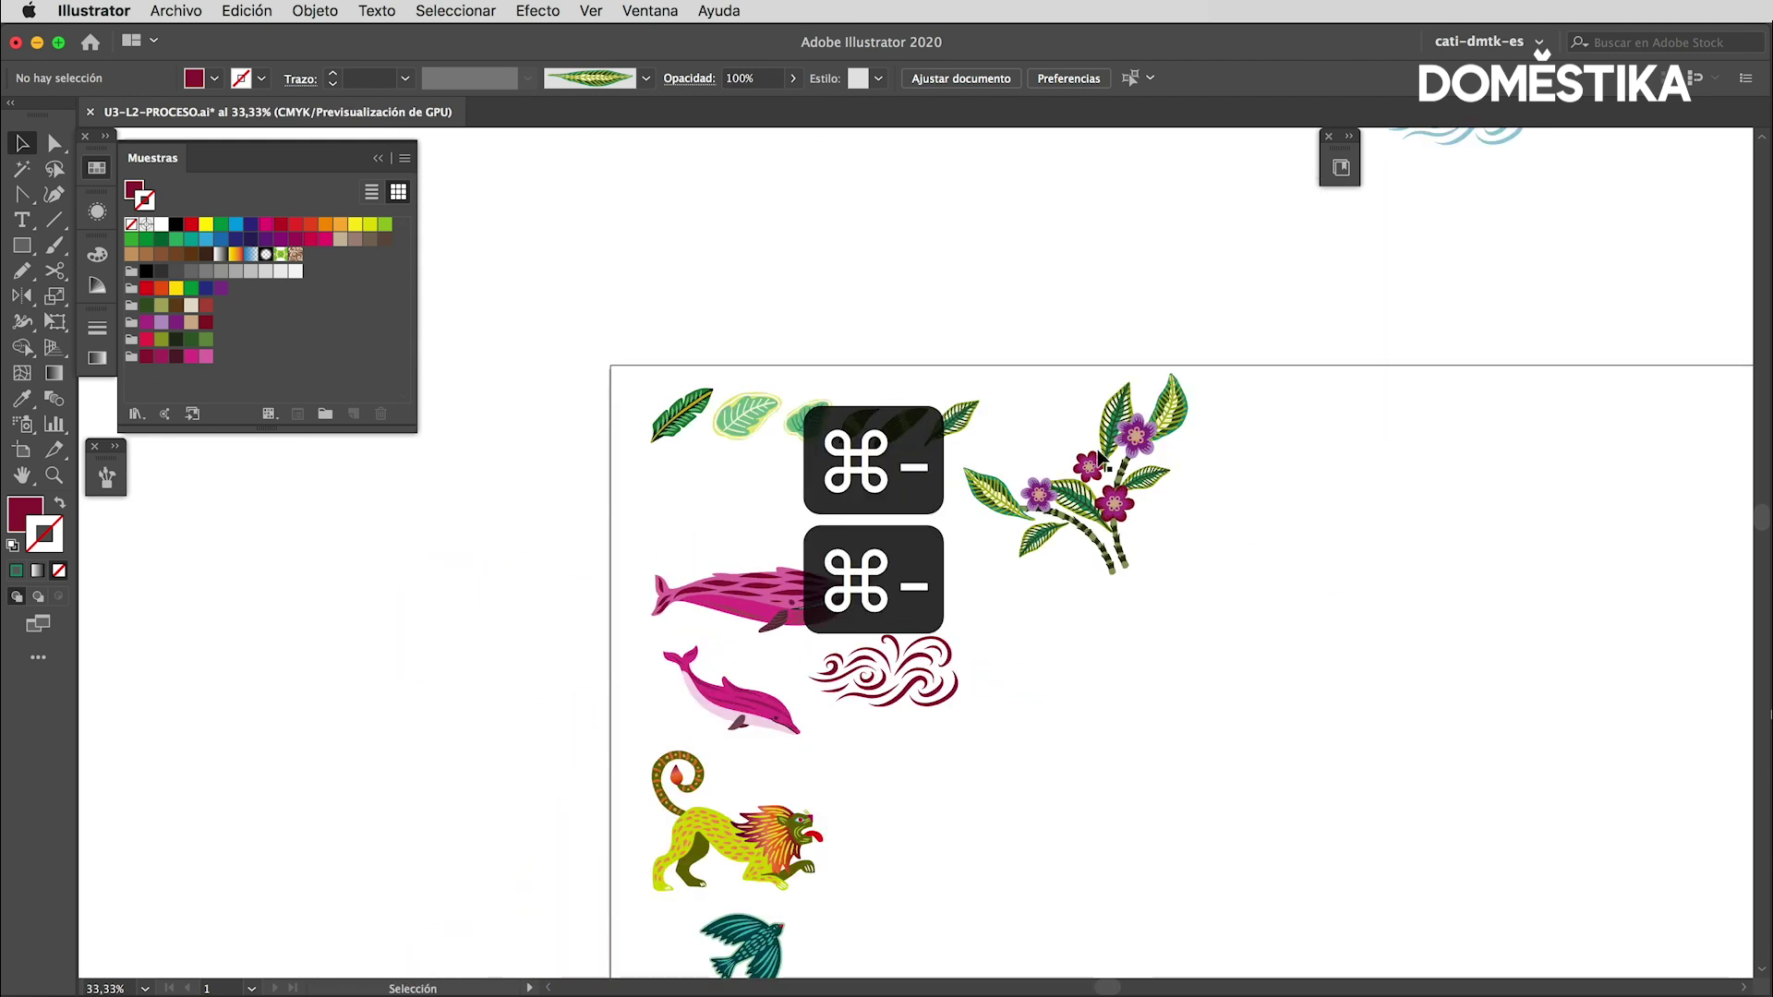
{"action": "left_click_drag", "start_coordinate": [1324, 327], "coordinate": [1231, 270]}
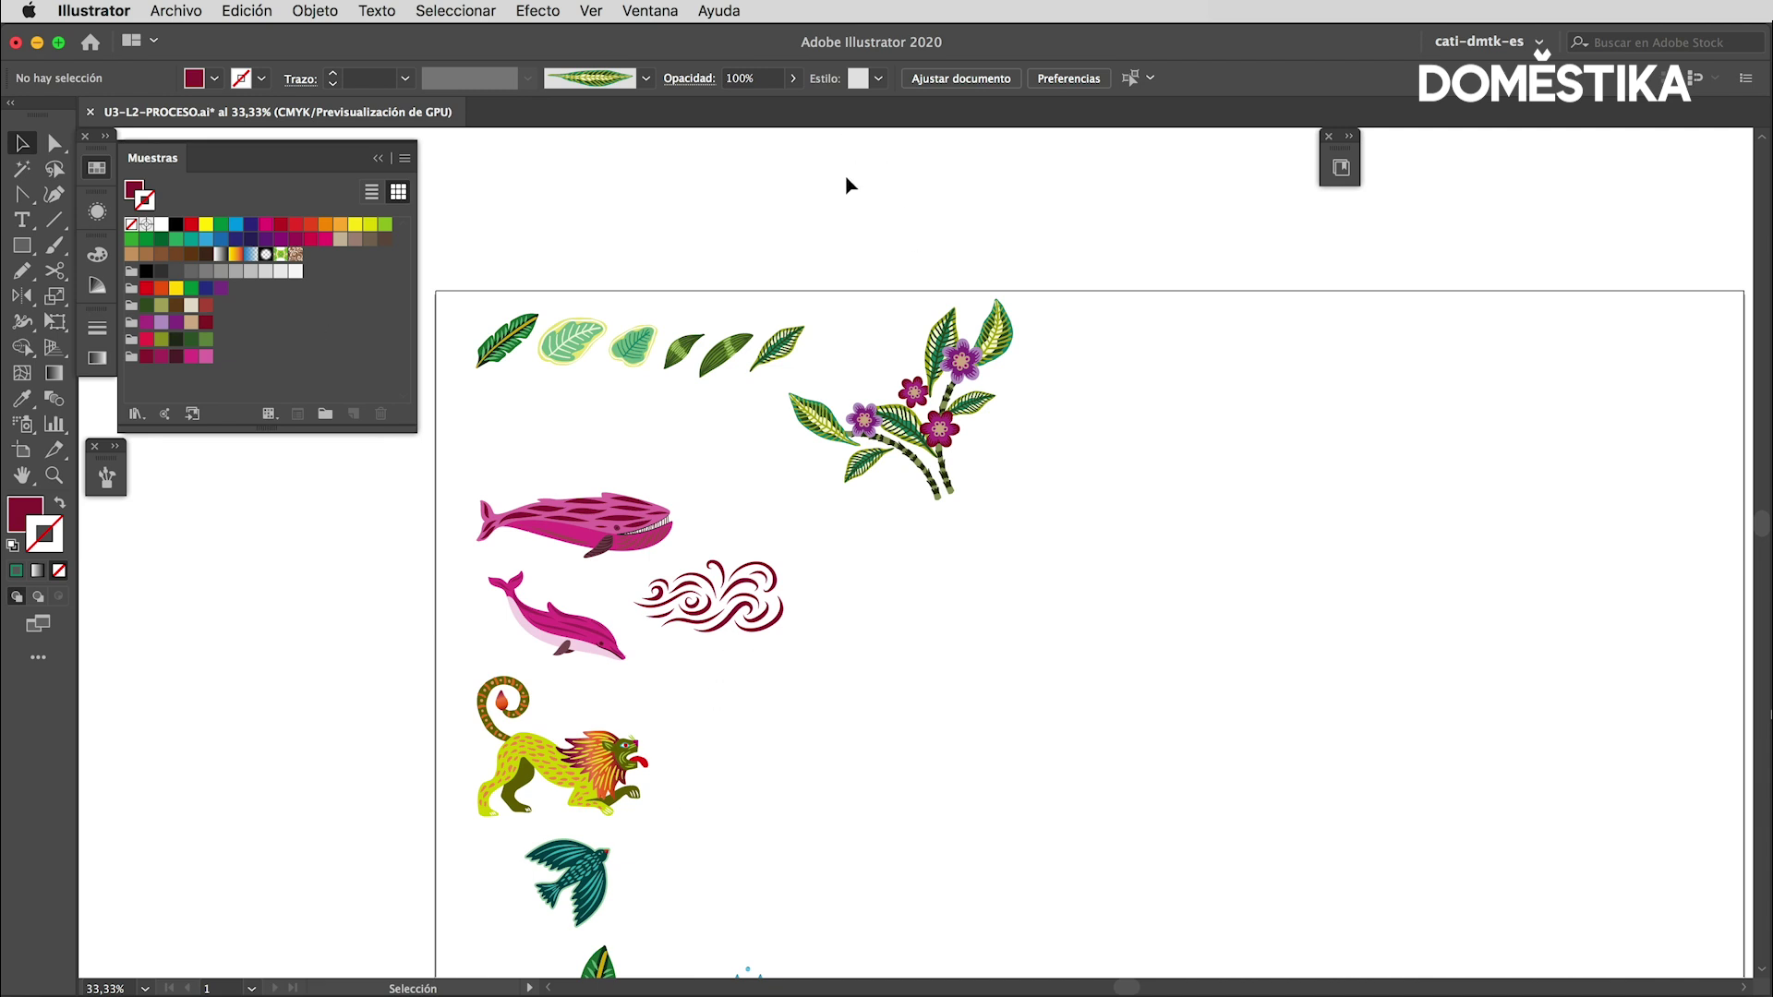
{"action": "key", "text": "a"}
{"action": "left_click", "coordinate": [999, 299]}
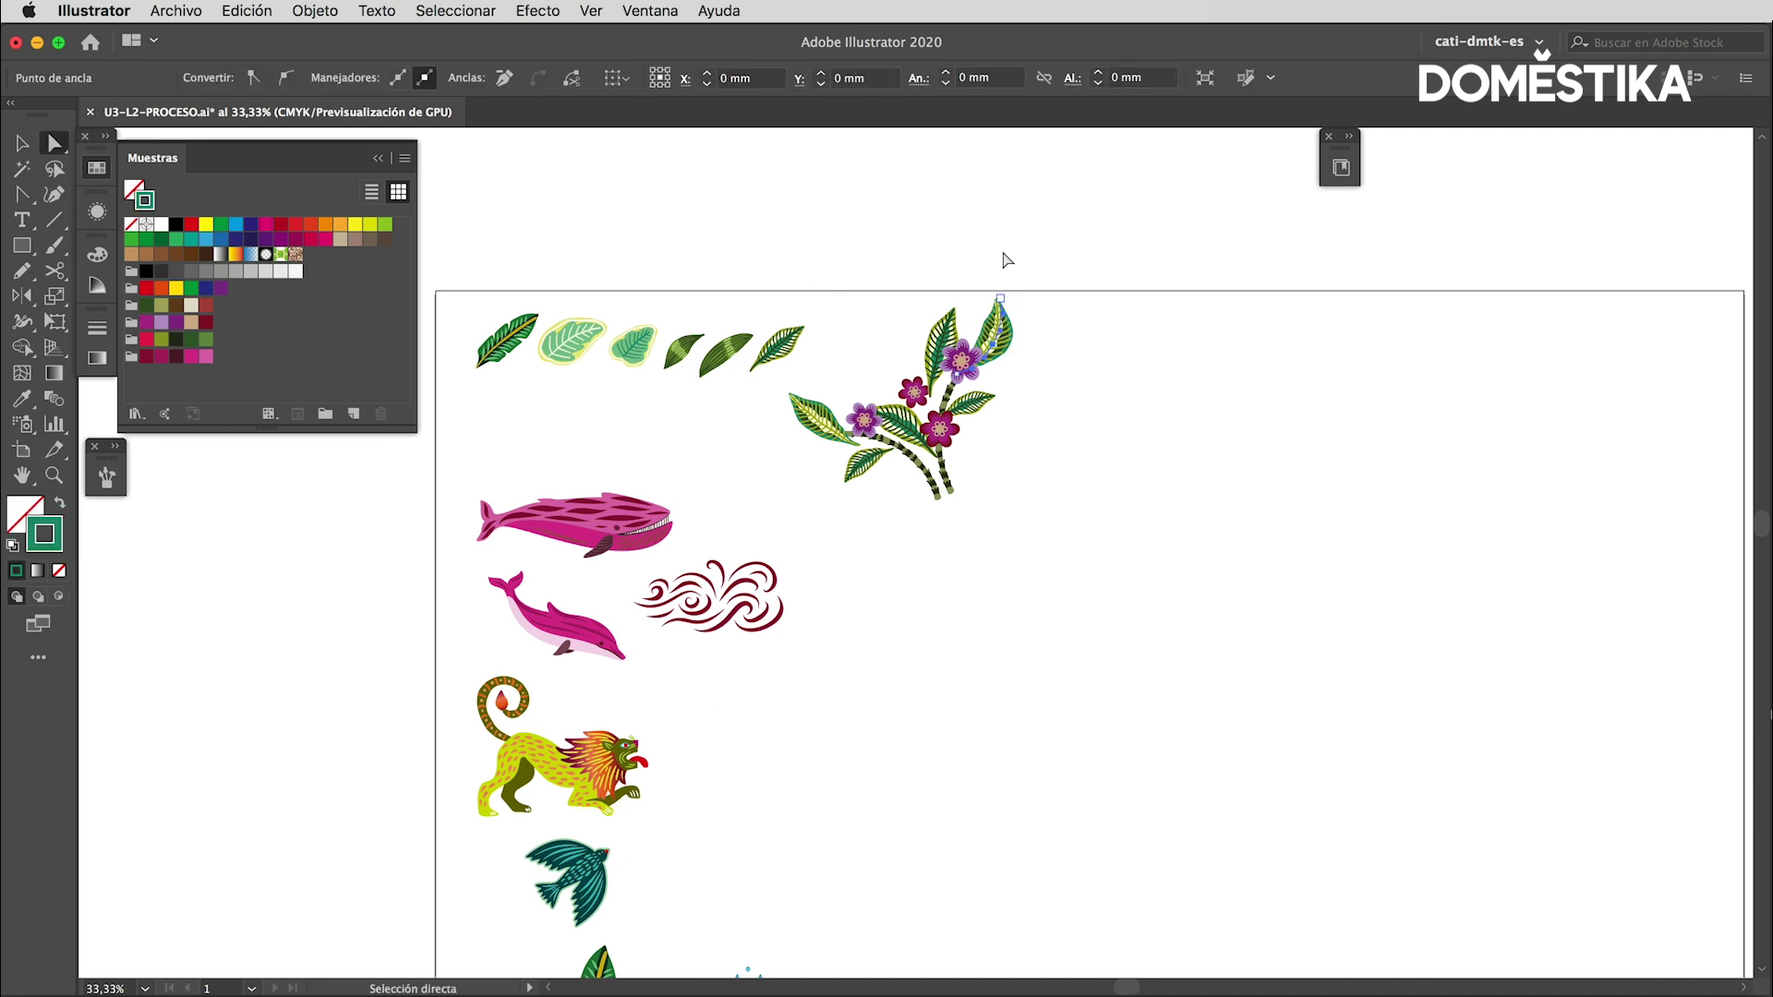
{"action": "left_click", "coordinate": [1011, 359]}
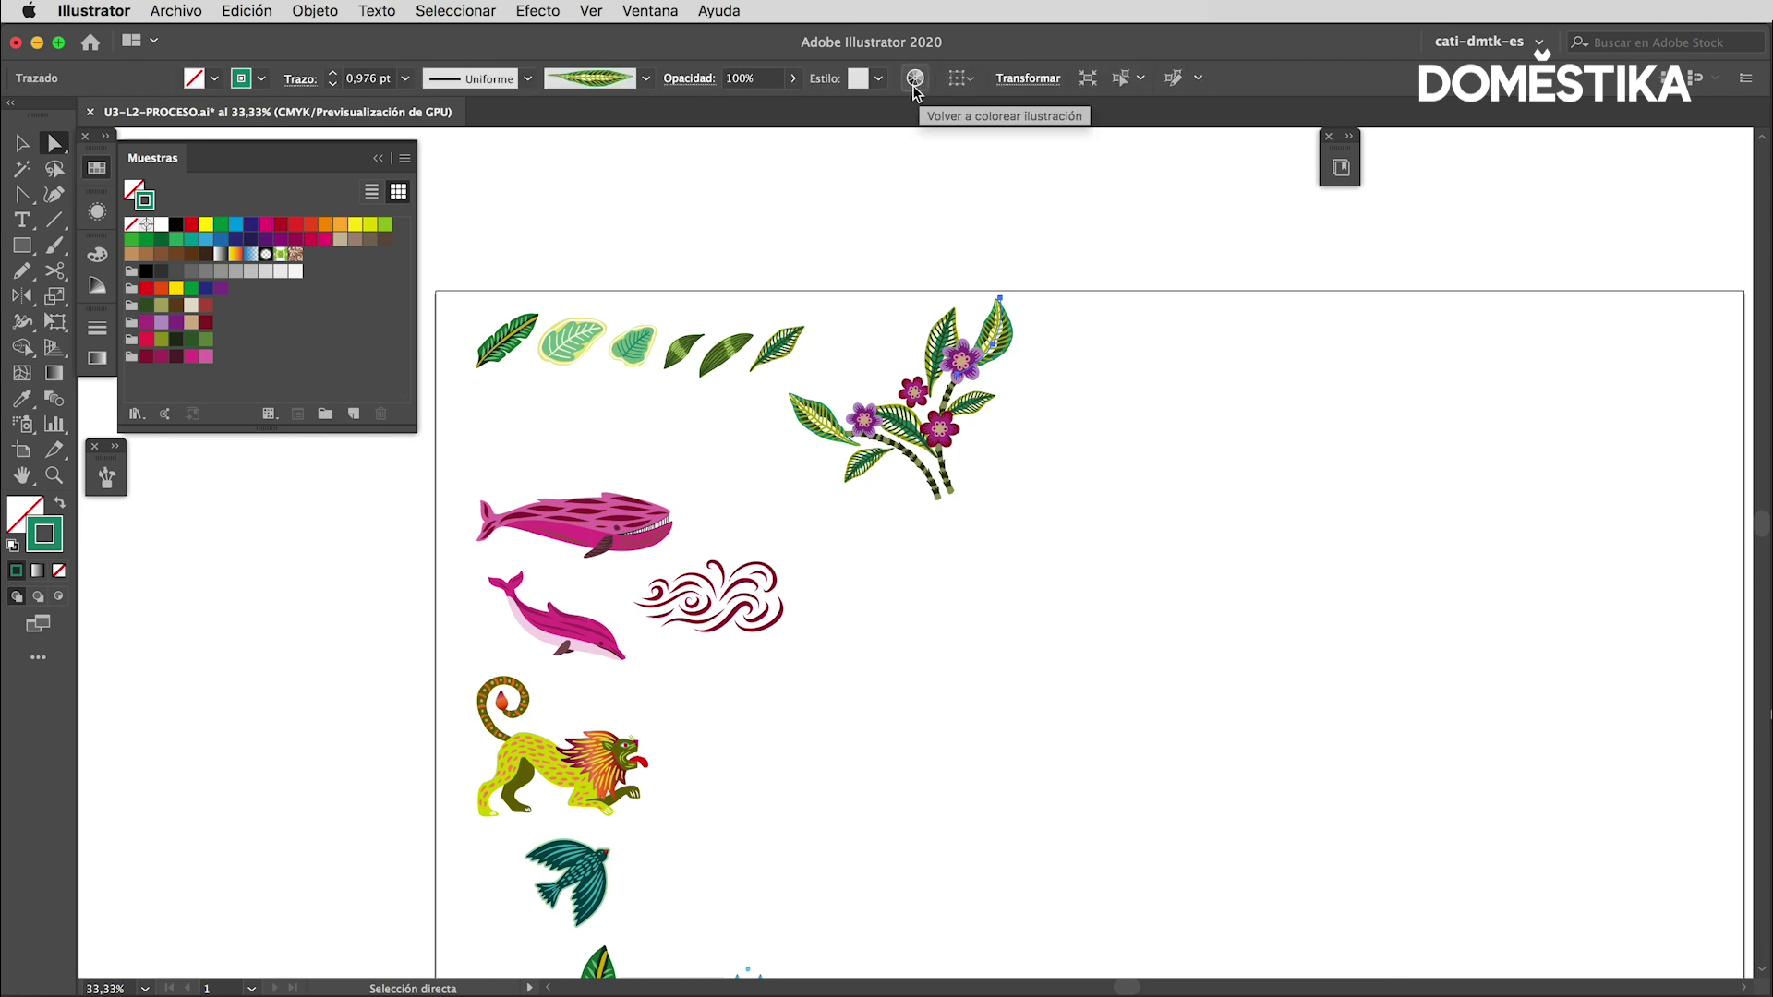
{"action": "left_click", "coordinate": [925, 272]}
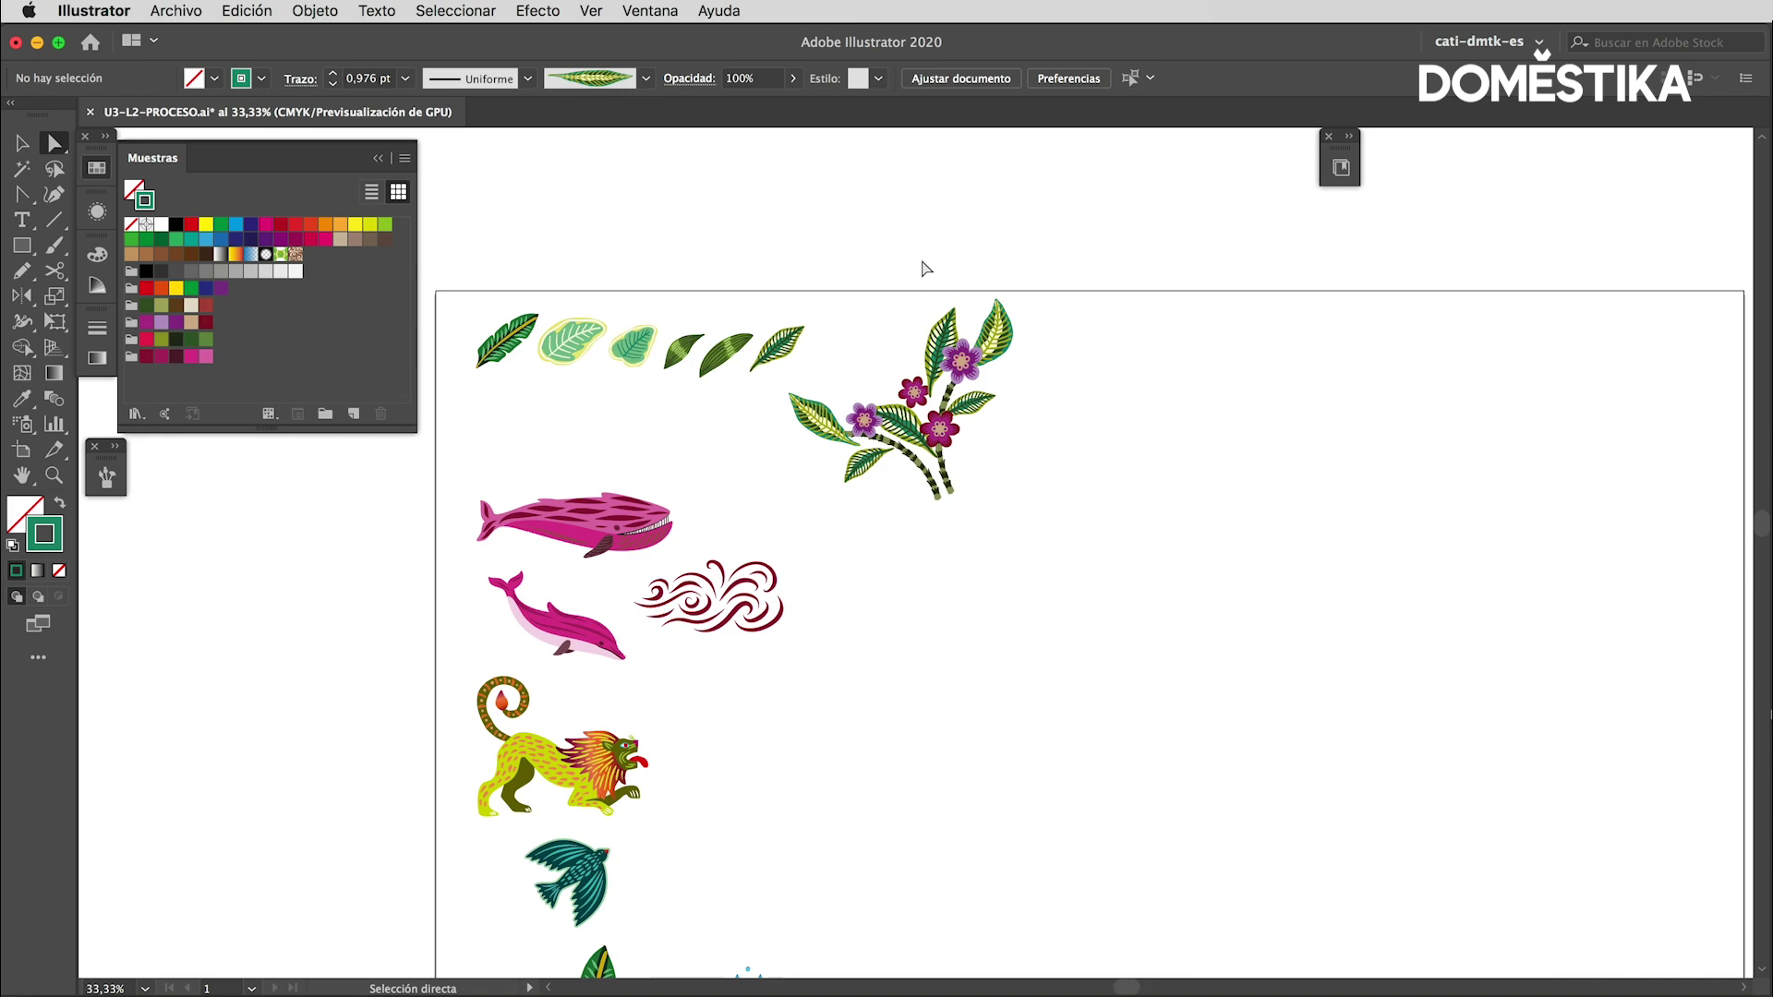